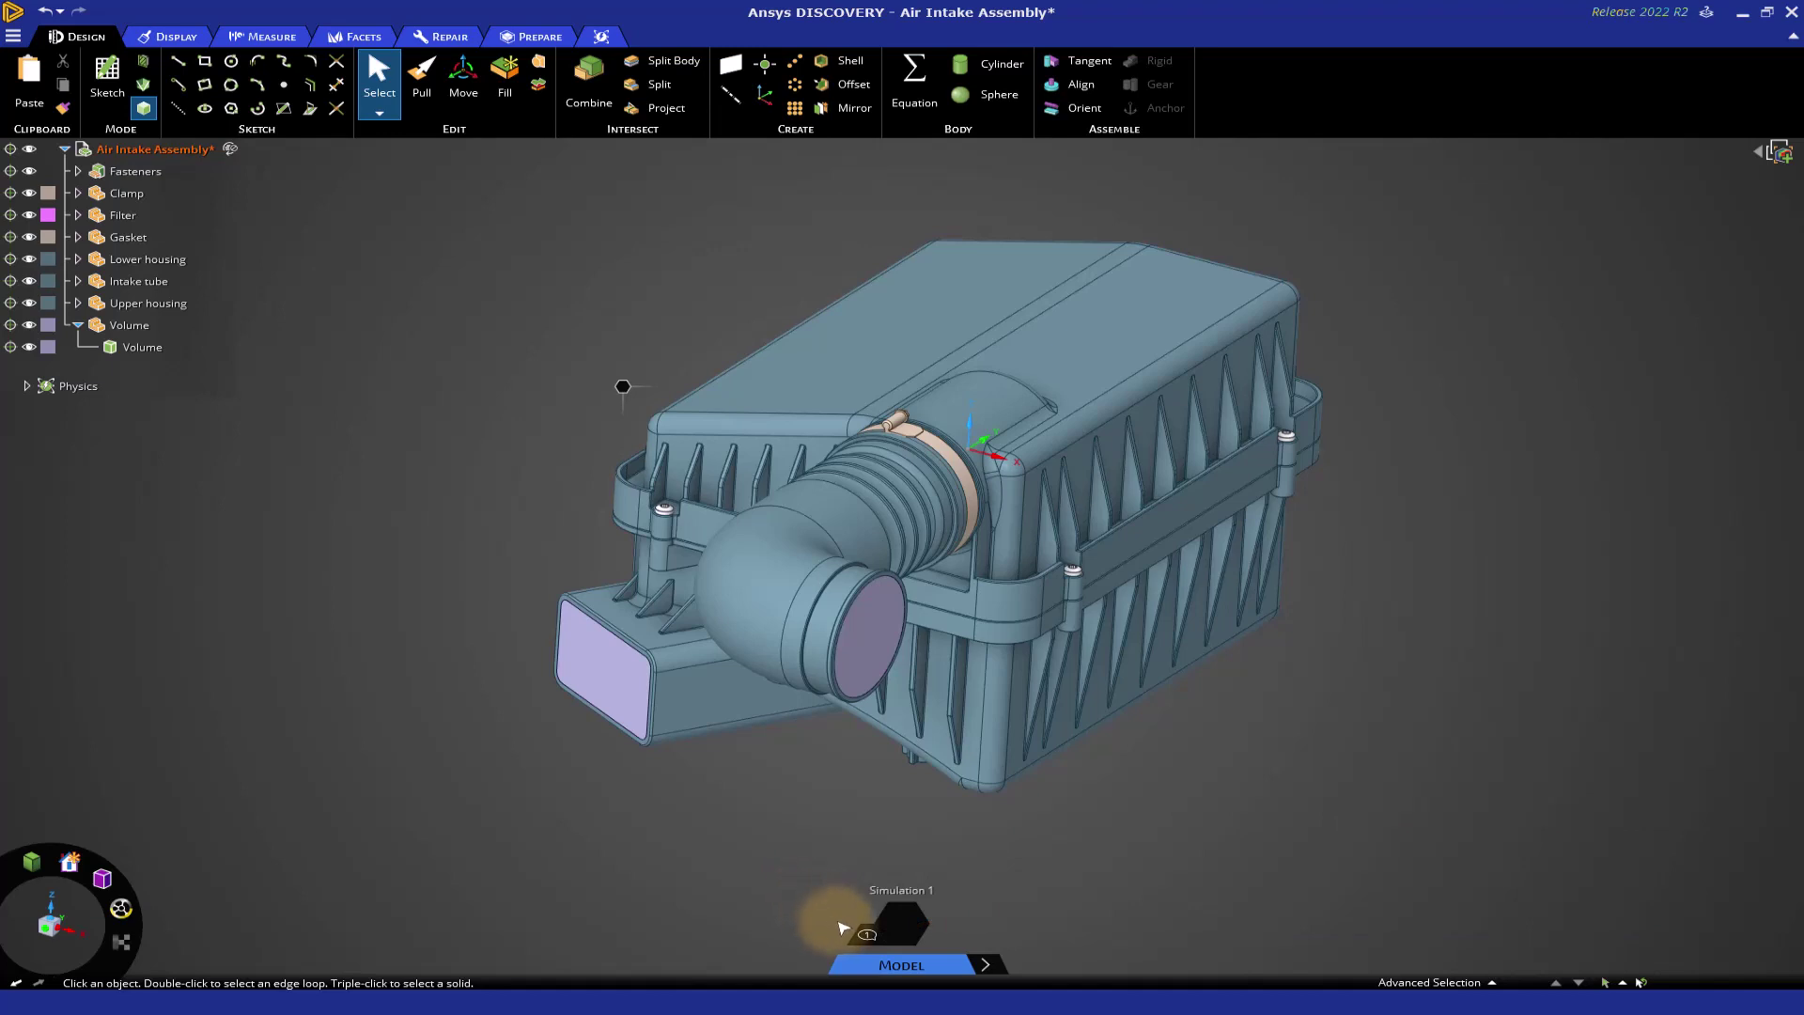
Hide every component of the air intake assembly except the internal Volume body.
{"action": "left_click", "coordinate": [866, 934]}
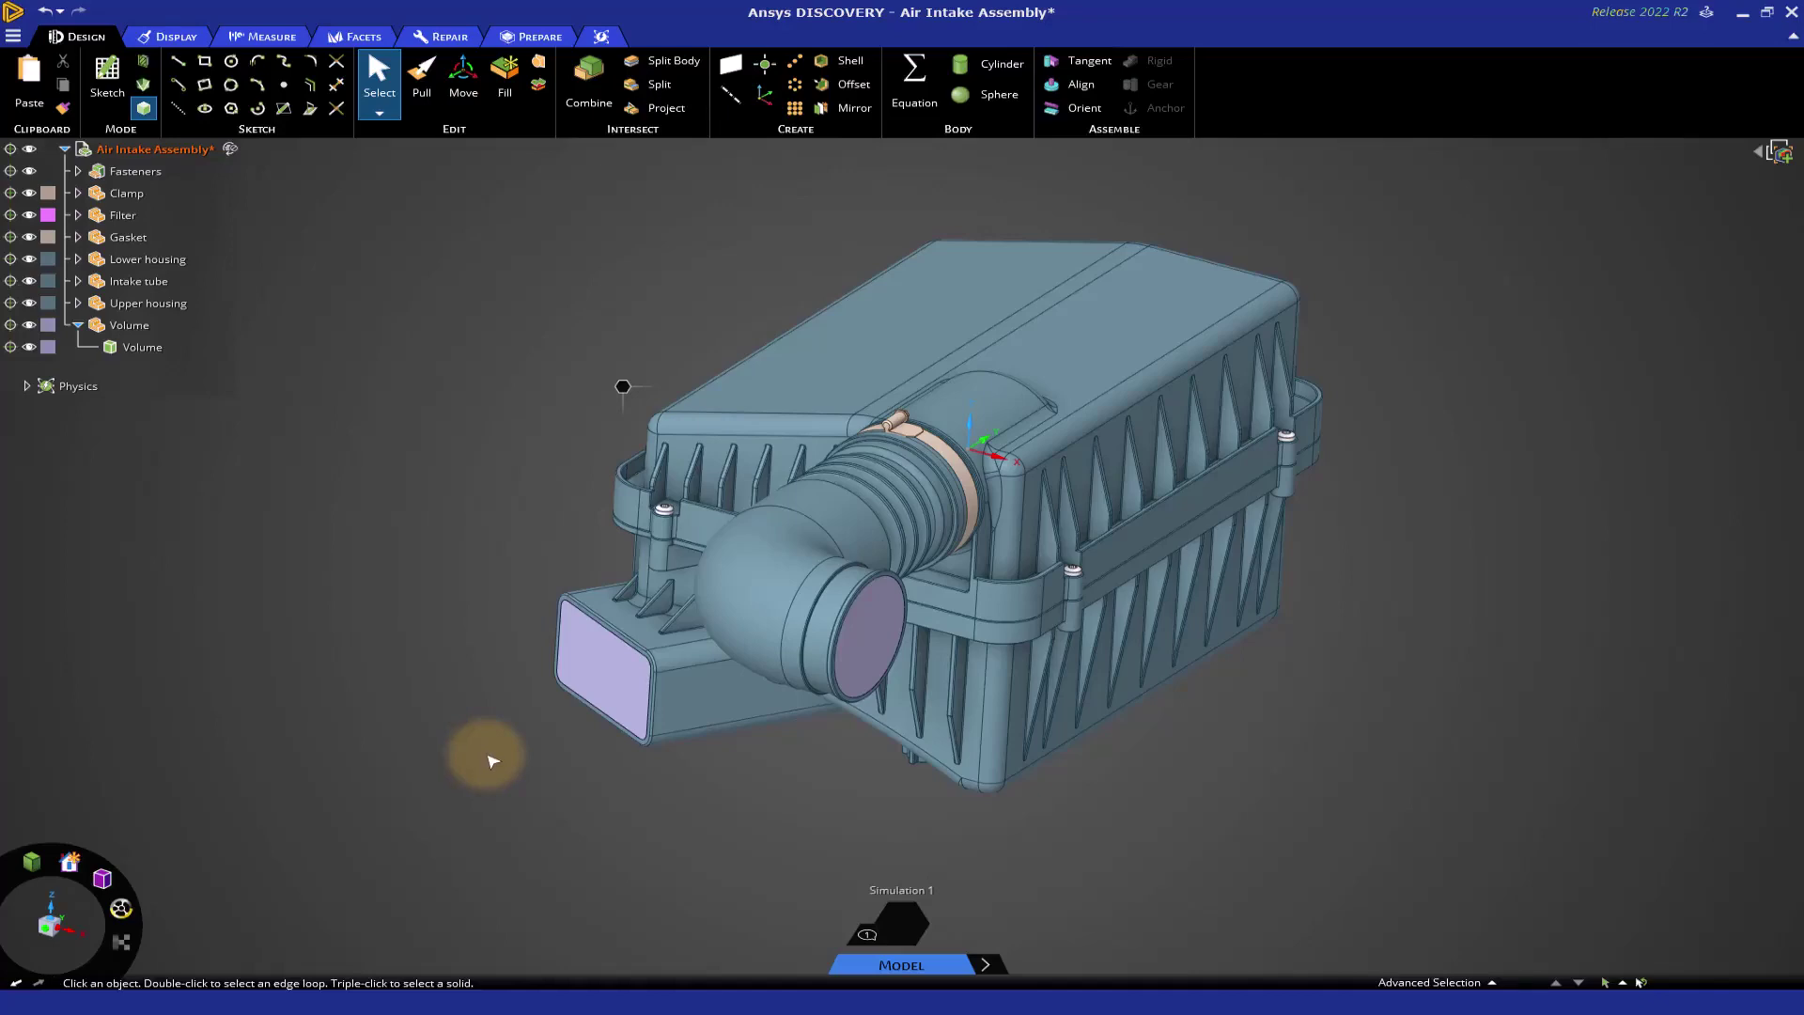
{"action": "left_click", "coordinate": [590, 693]}
{"action": "left_click", "coordinate": [590, 690]}
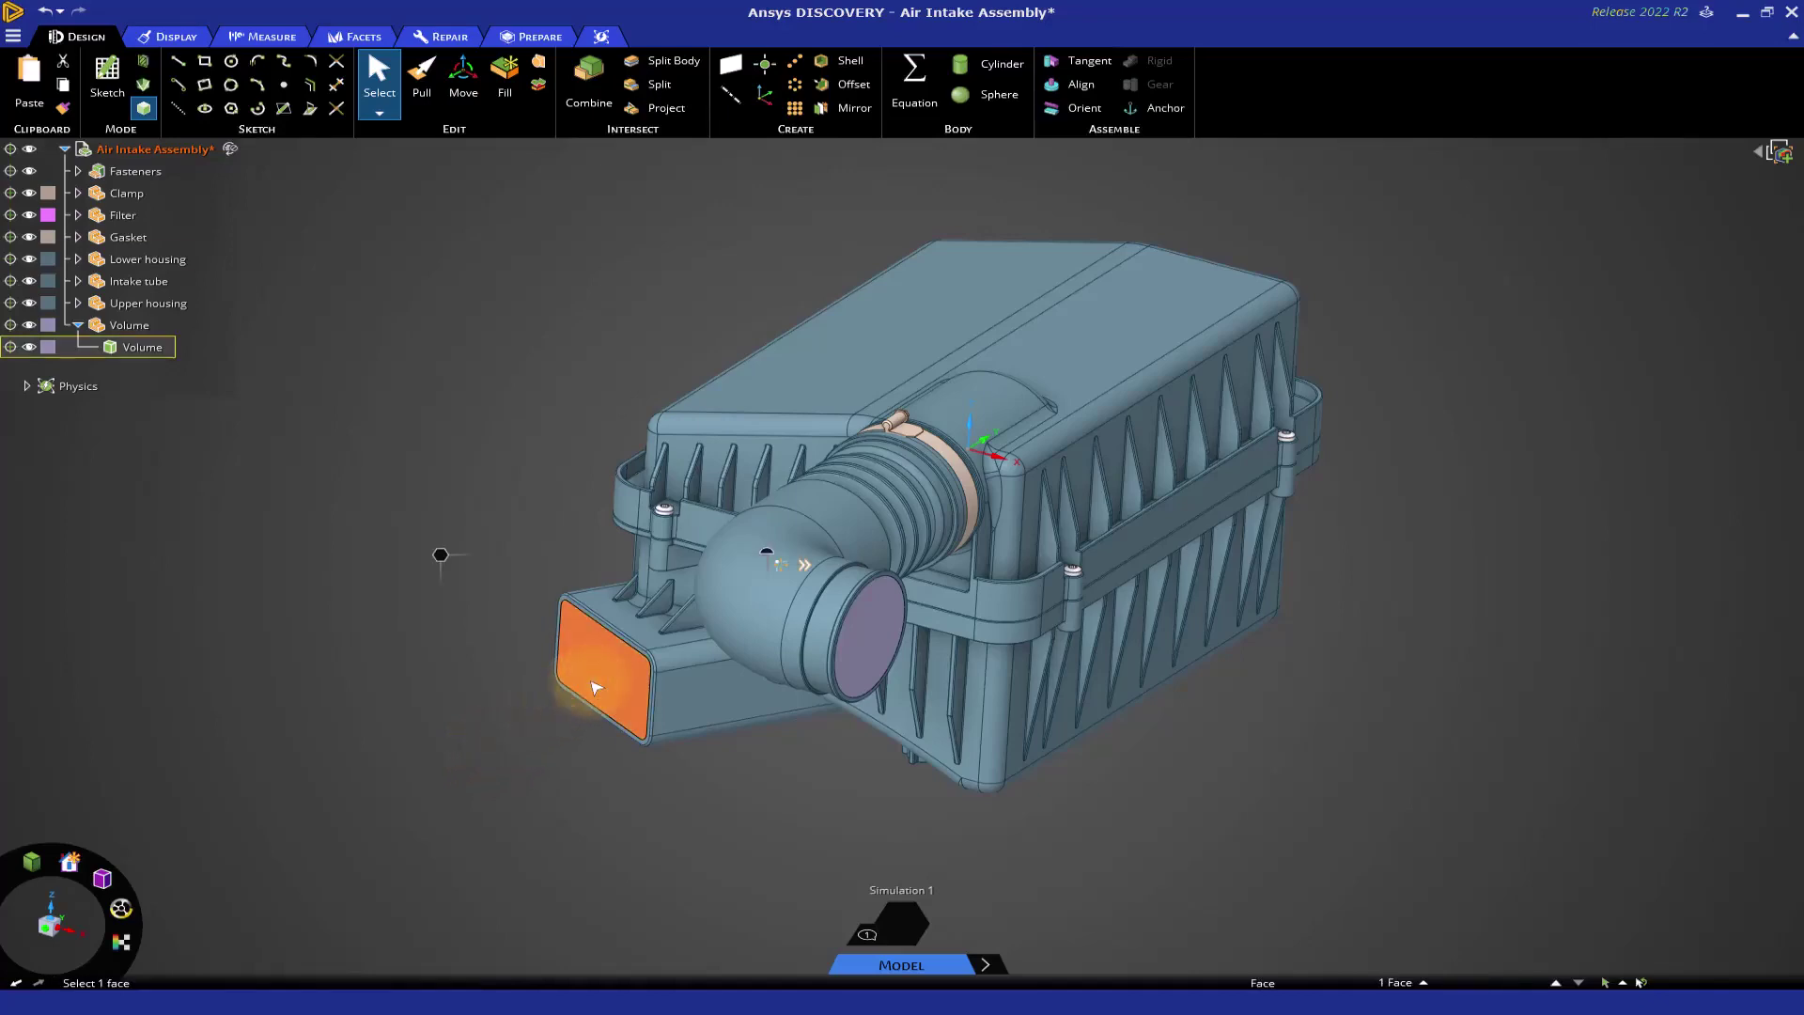
{"action": "right_click", "coordinate": [602, 670]}
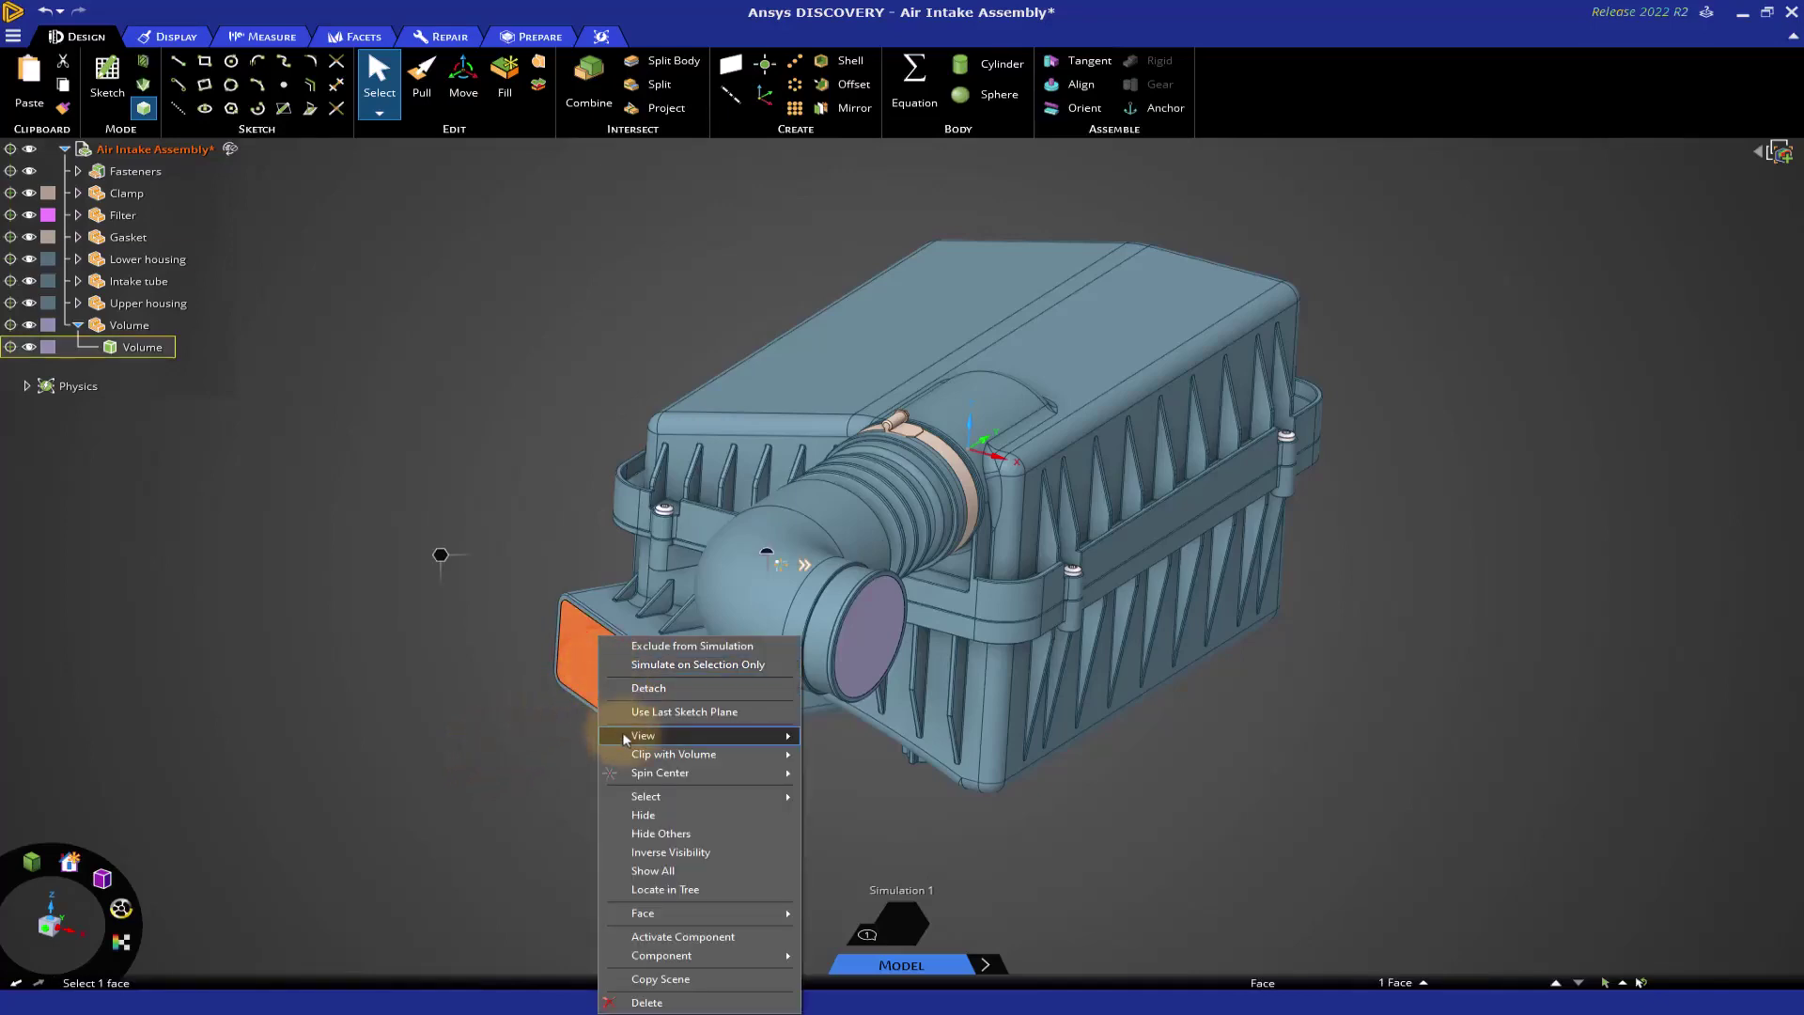
{"action": "left_click", "coordinate": [661, 836]}
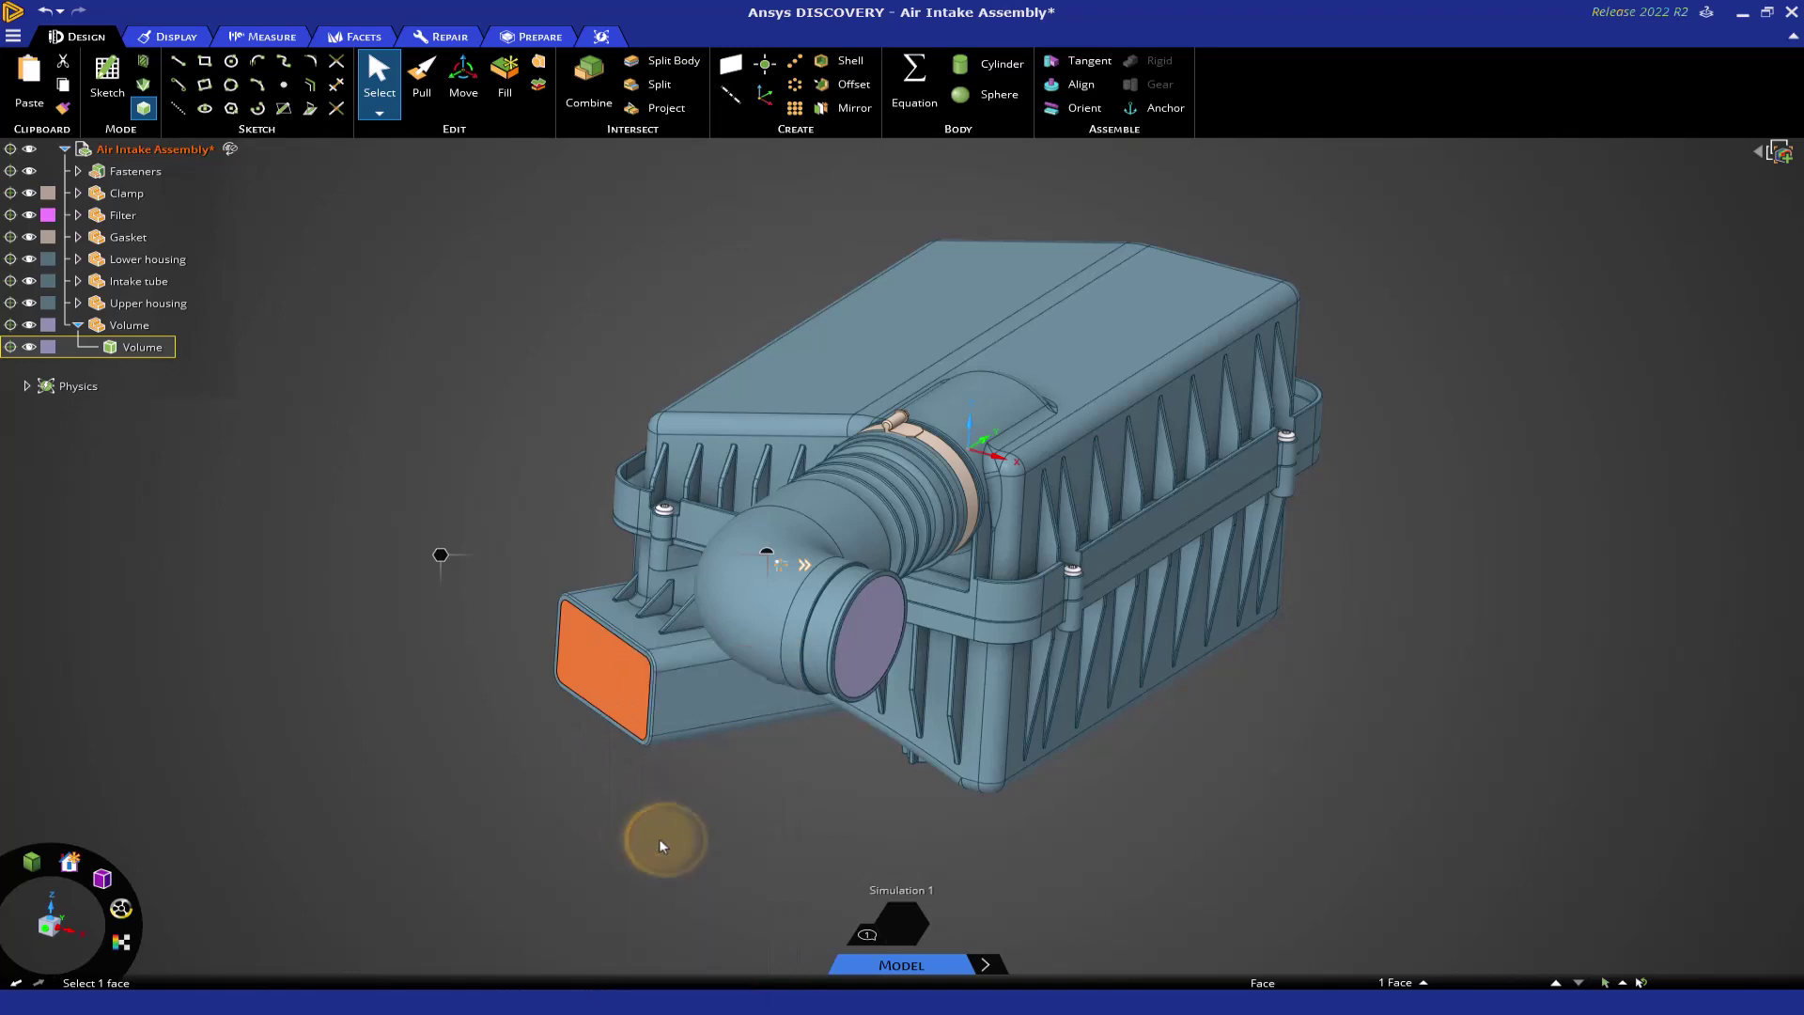
{"action": "left_click", "coordinate": [530, 789]}
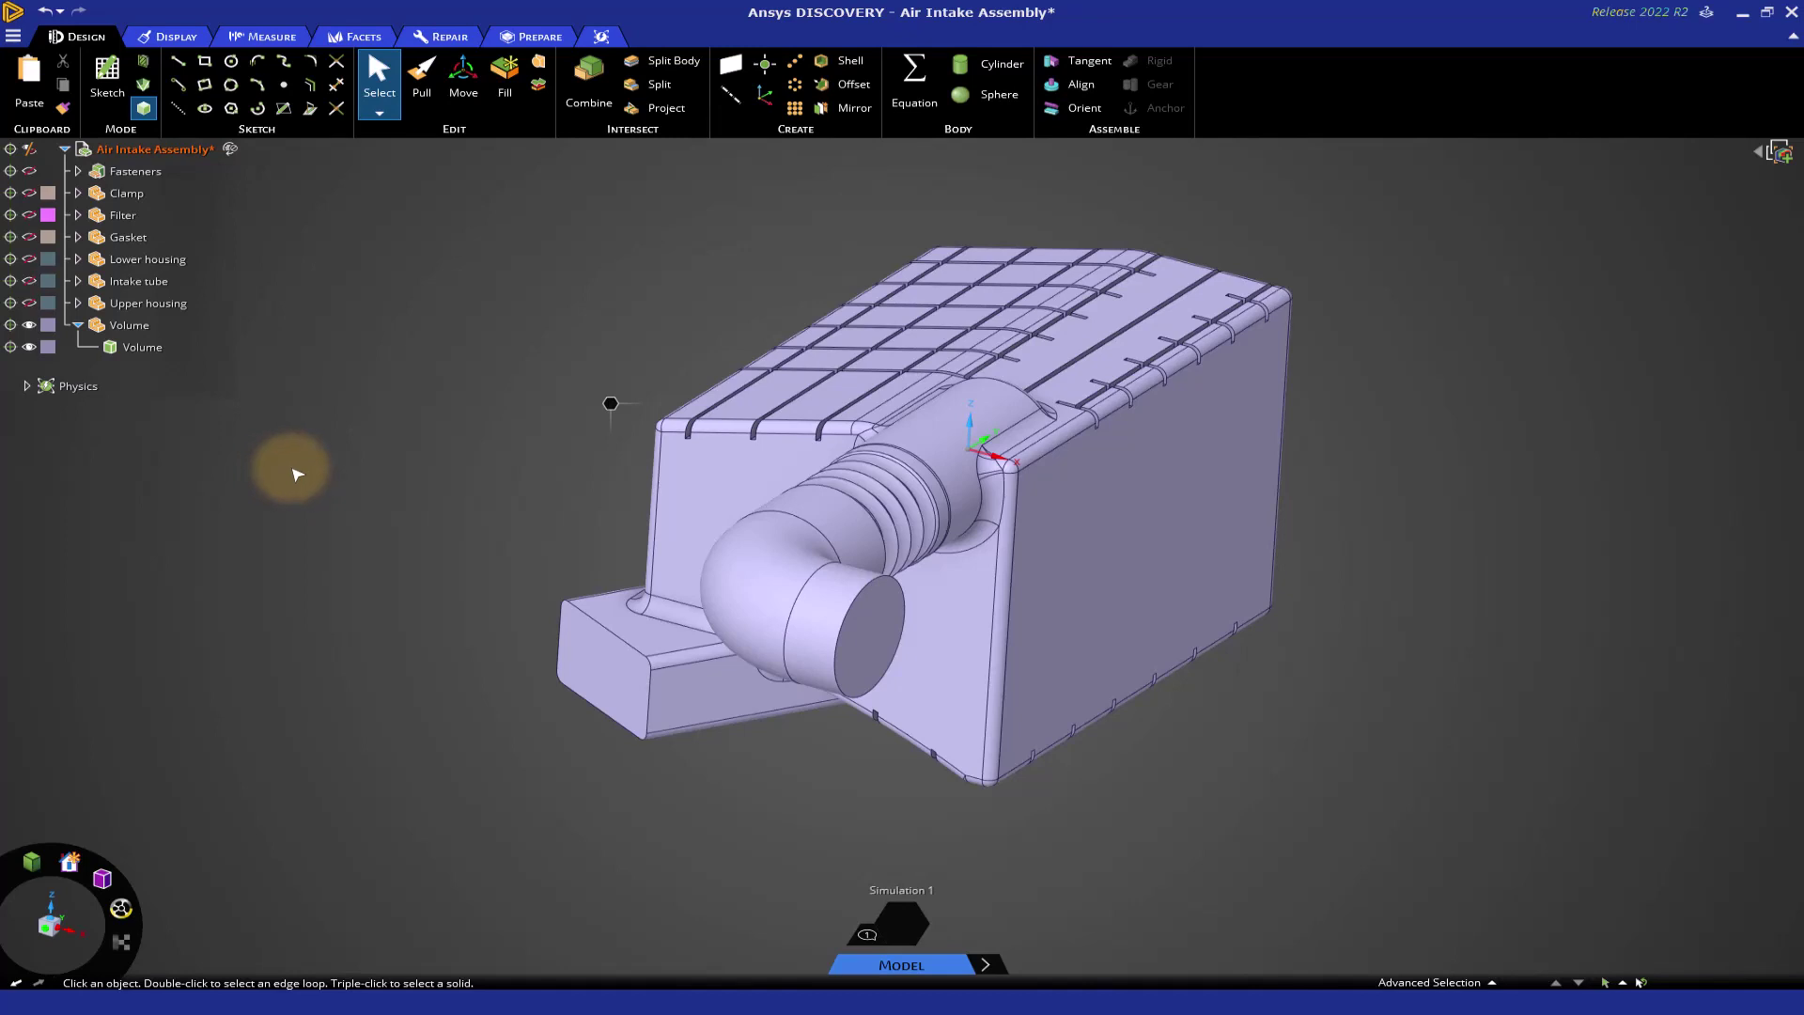
Make the Volume body transparent and show the Filter component inside it.
{"action": "left_click", "coordinate": [746, 481]}
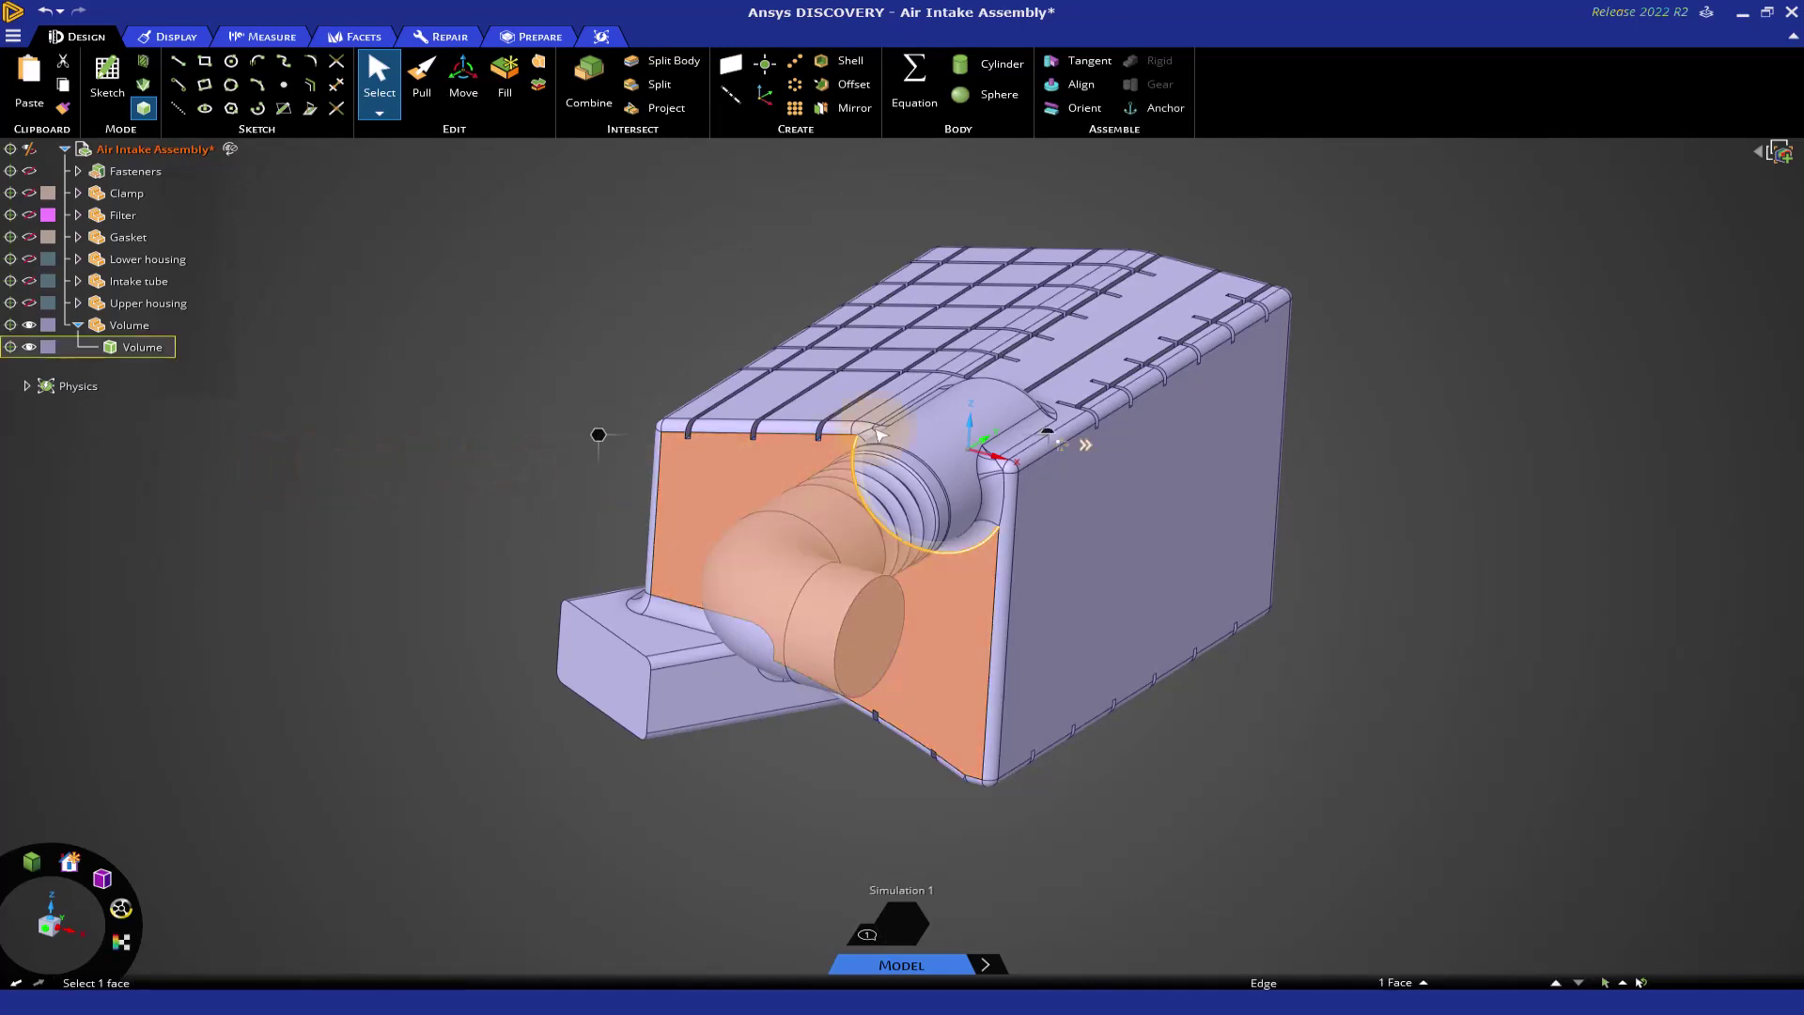
{"action": "mouse_move", "coordinate": [1046, 437]}
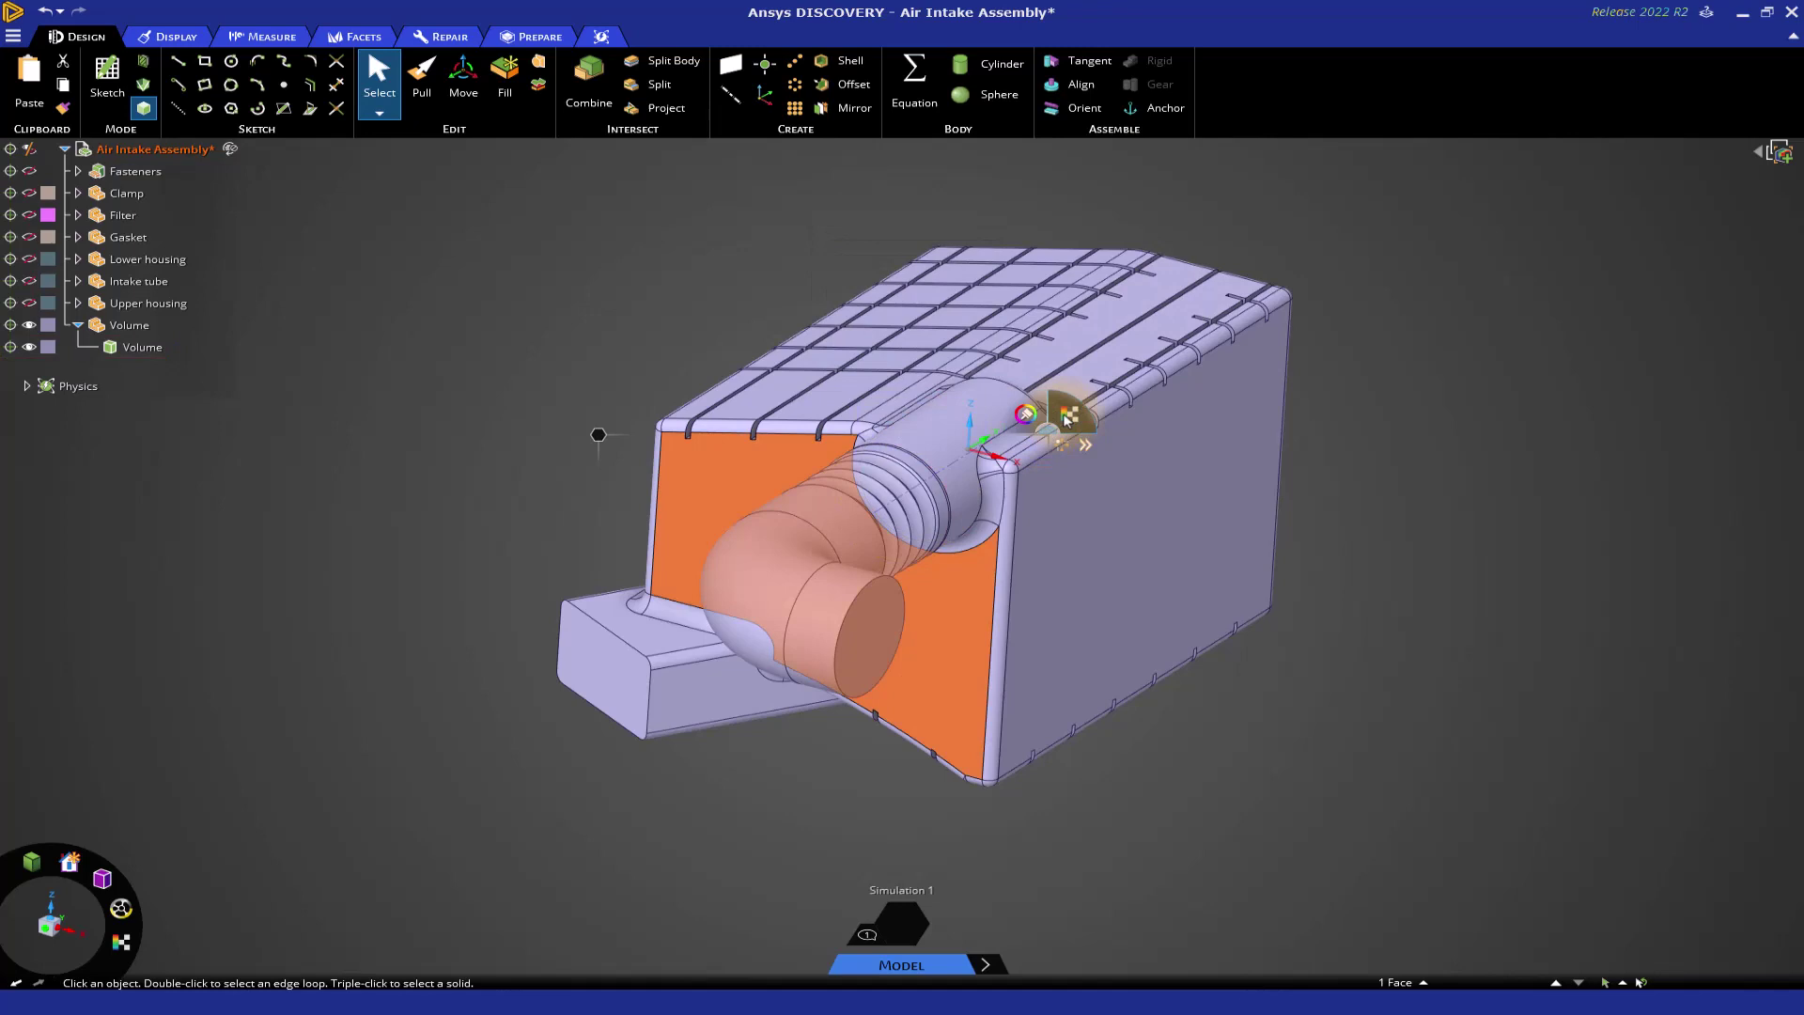
{"action": "left_click", "coordinate": [122, 941]}
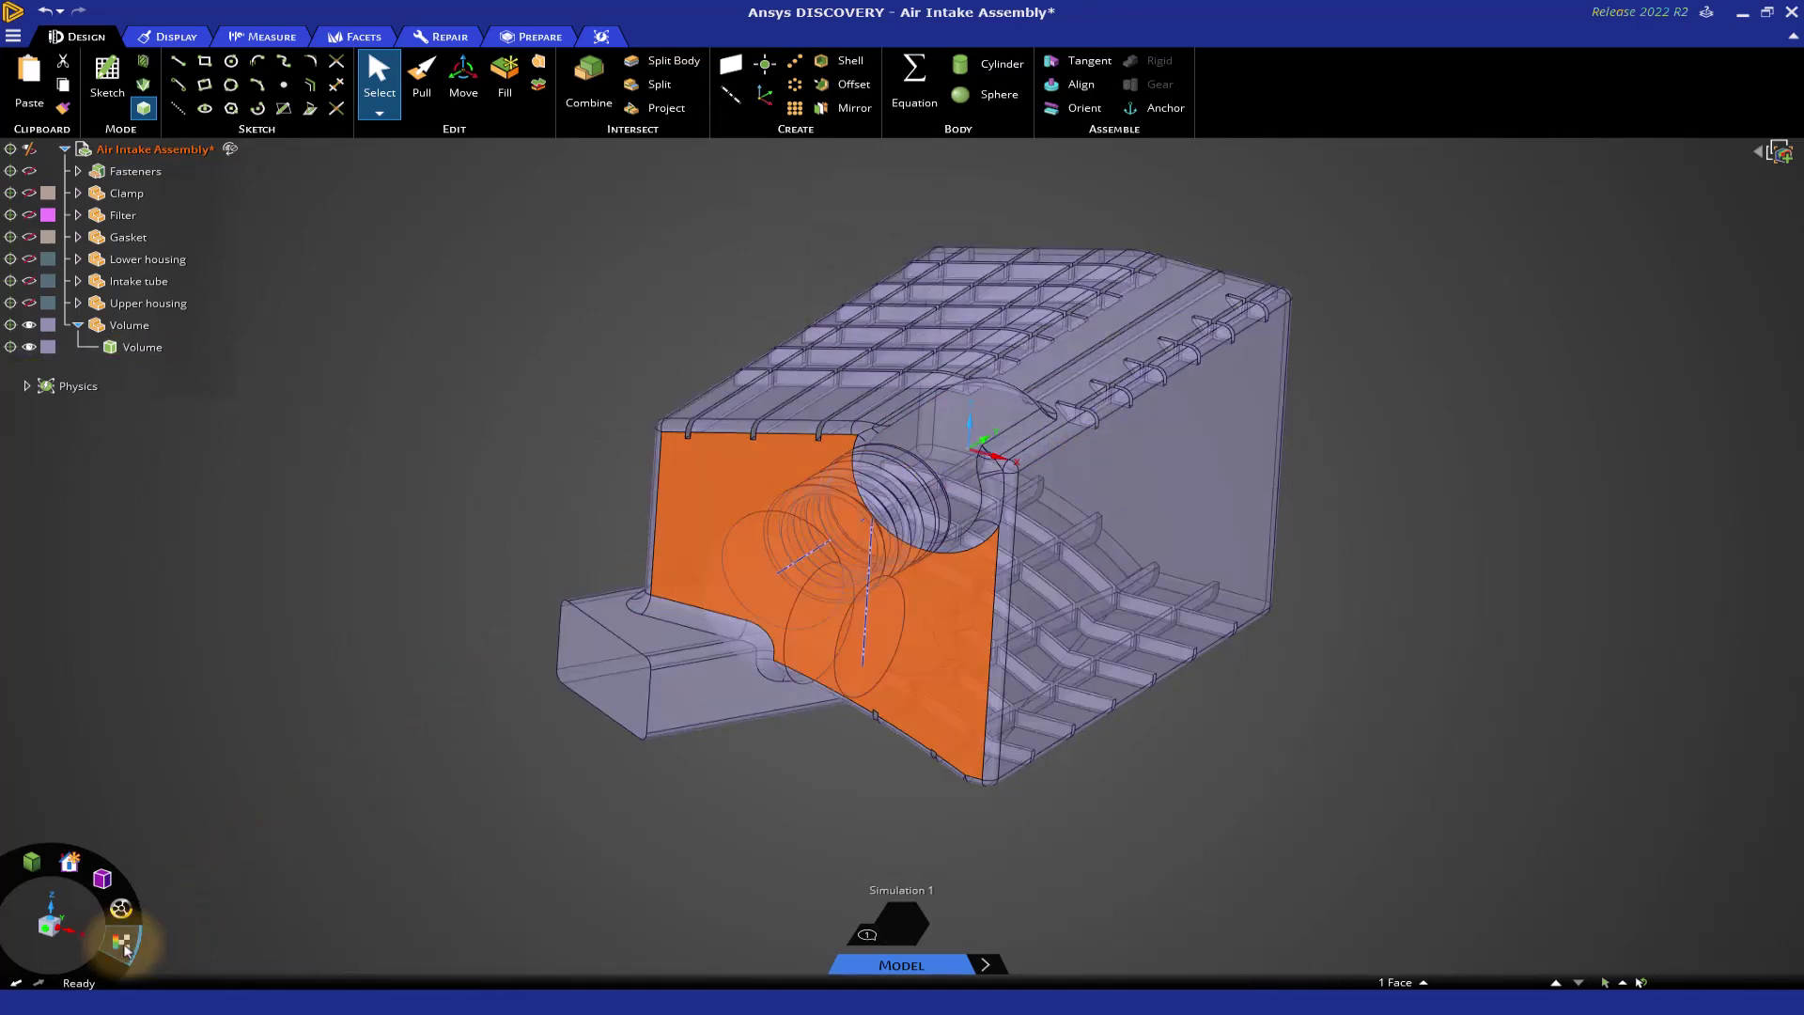
{"action": "left_click", "coordinate": [355, 682]}
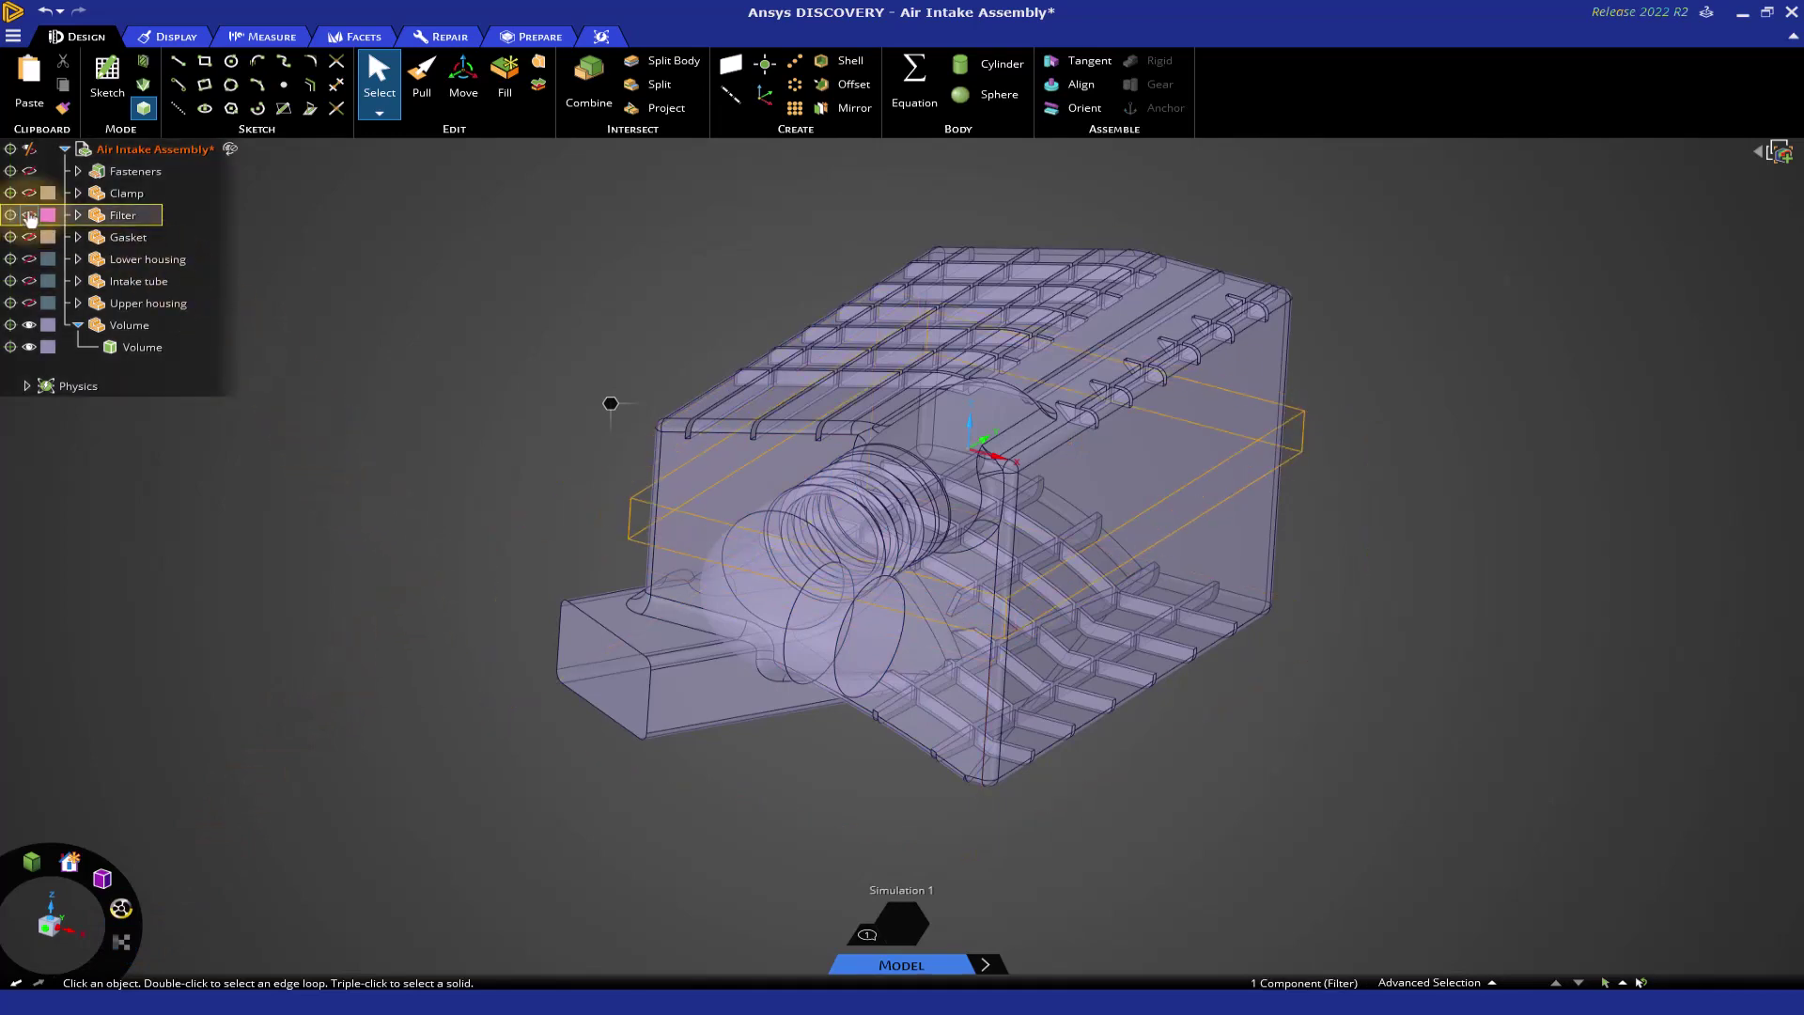
{"action": "left_click", "coordinate": [29, 214]}
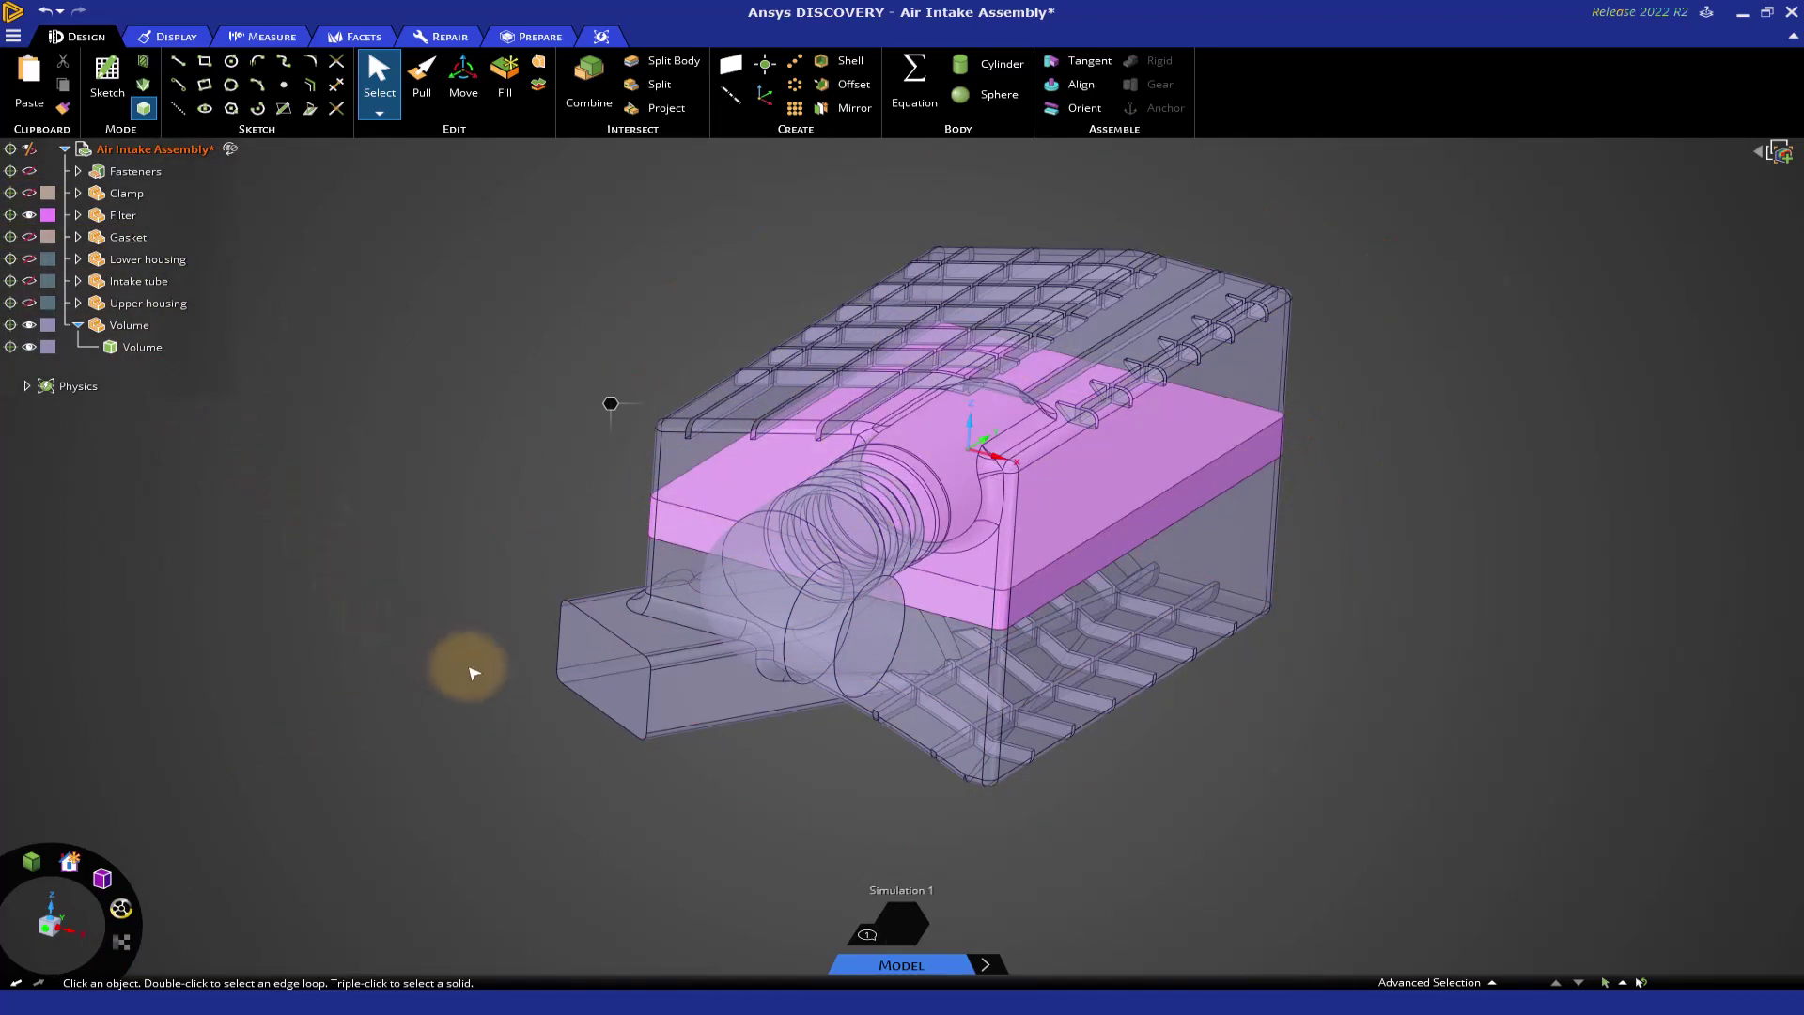
{"action": "middle_click_drag", "start_coordinate": [471, 664], "coordinate": [374, 564]}
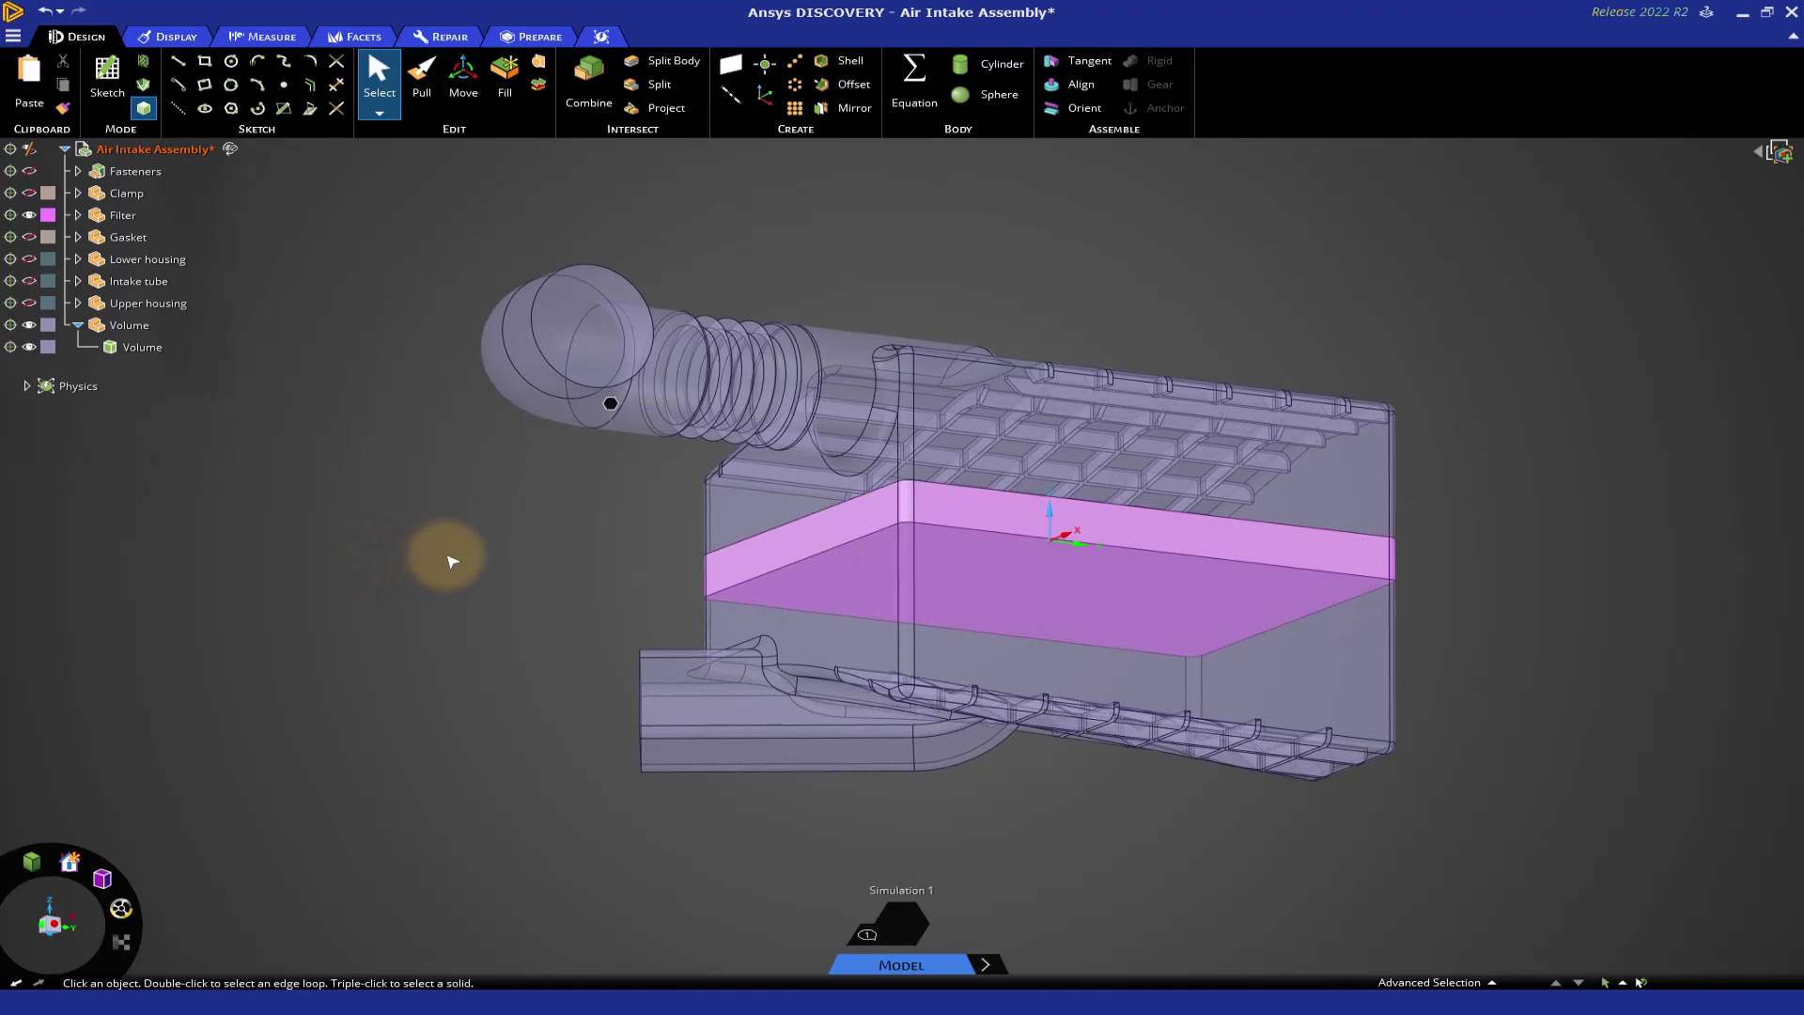
Split the Volume body with Combine, using the Filter as the cutter and keeping the cutter.
{"action": "left_click", "coordinate": [588, 102]}
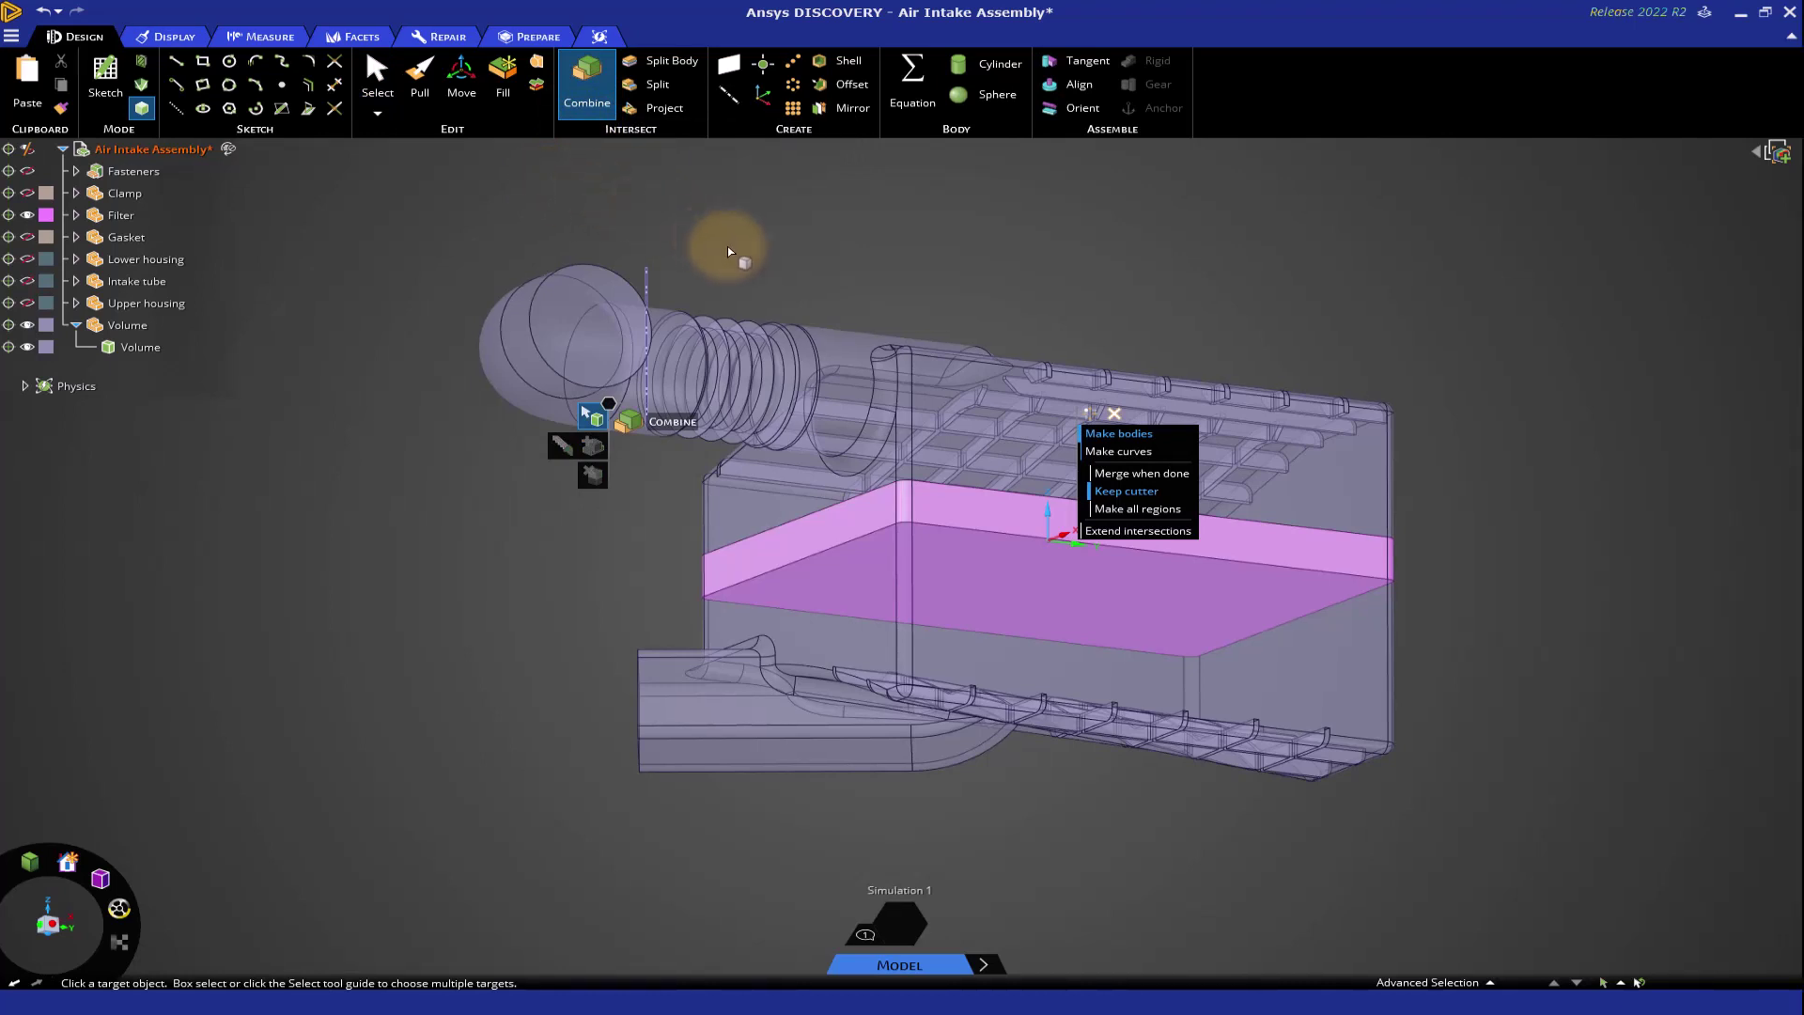
{"action": "left_click", "coordinate": [815, 353]}
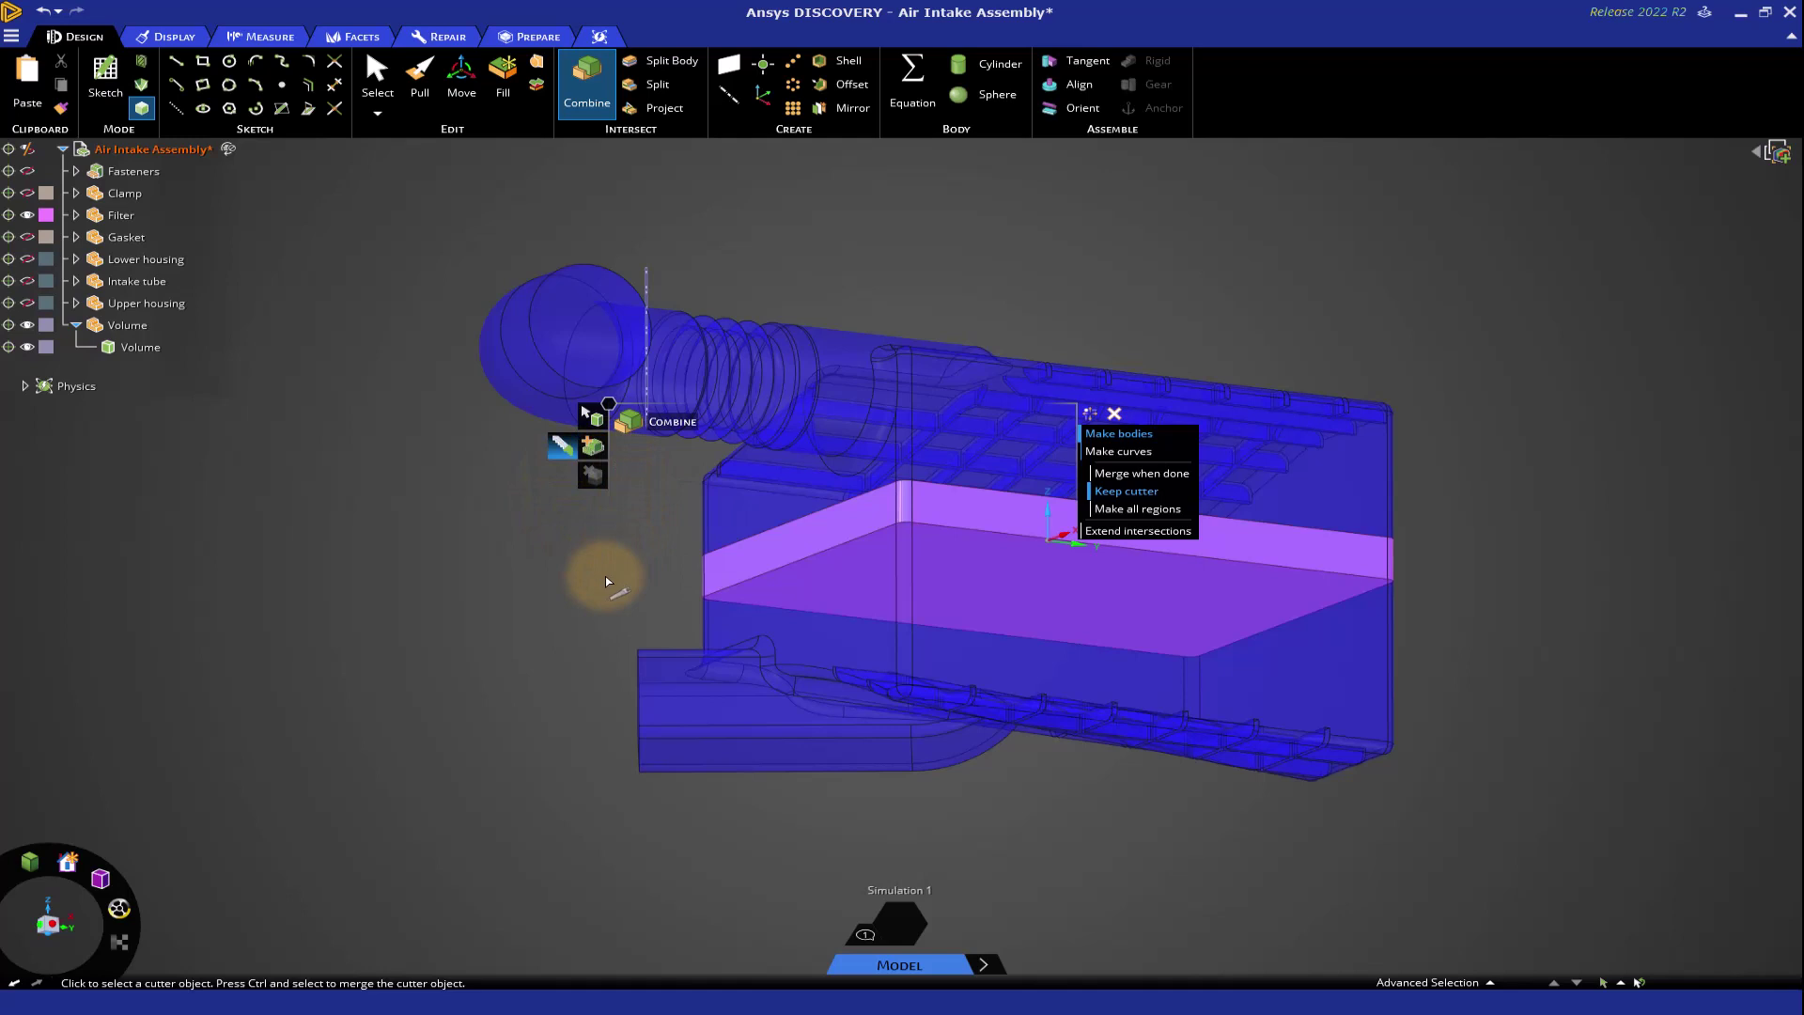
{"action": "left_click", "coordinate": [734, 563]}
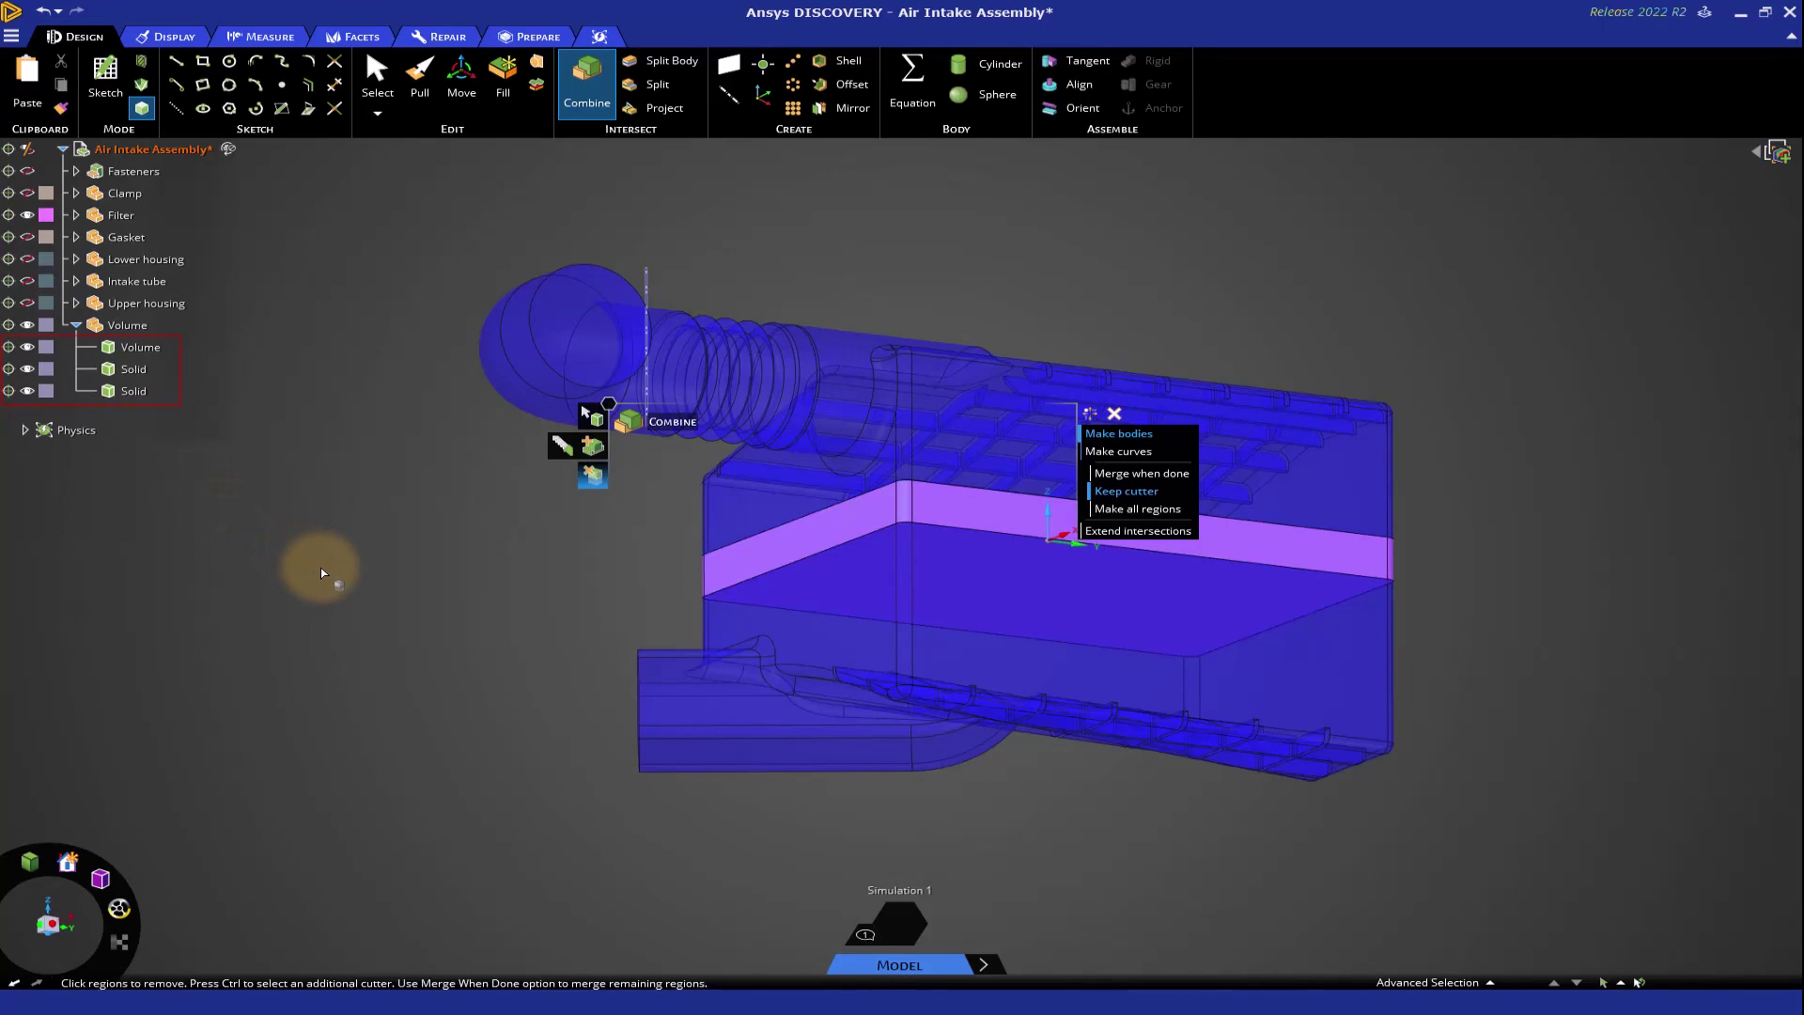
{"action": "key", "text": "Escape"}
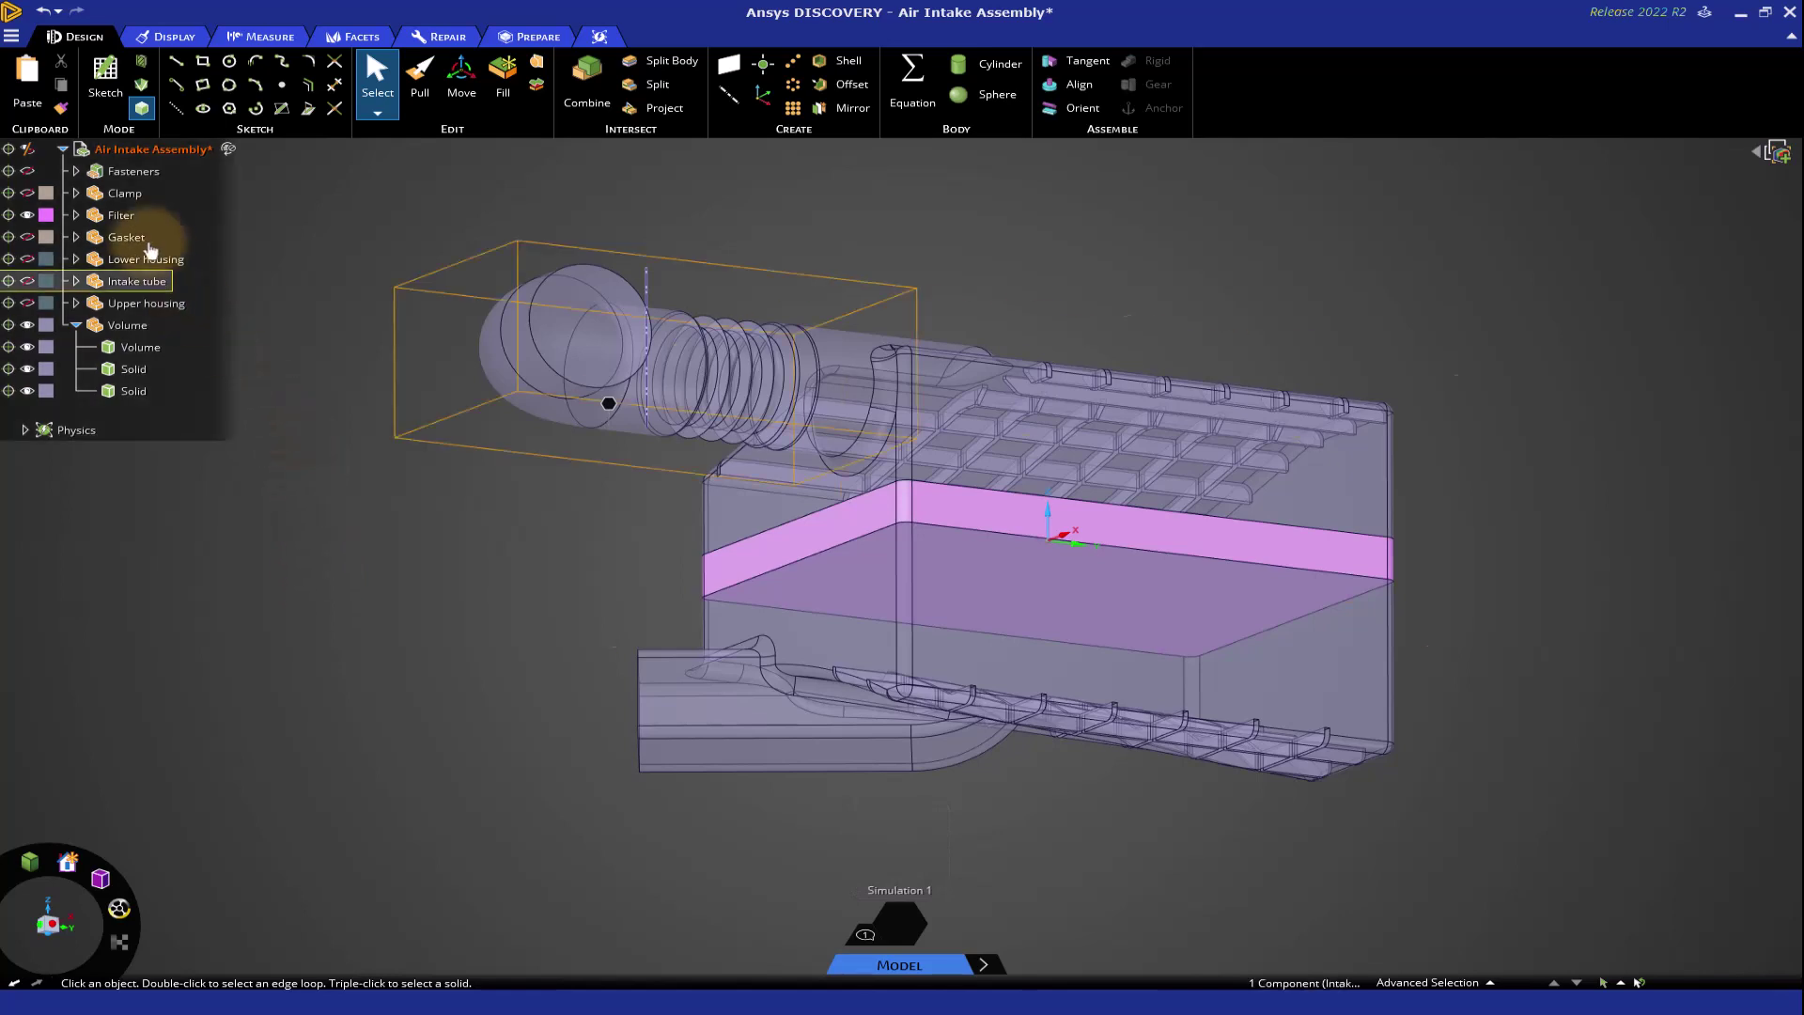
Hide the Filter component and make the three split volume bodies opaque.
{"action": "left_click", "coordinate": [27, 216]}
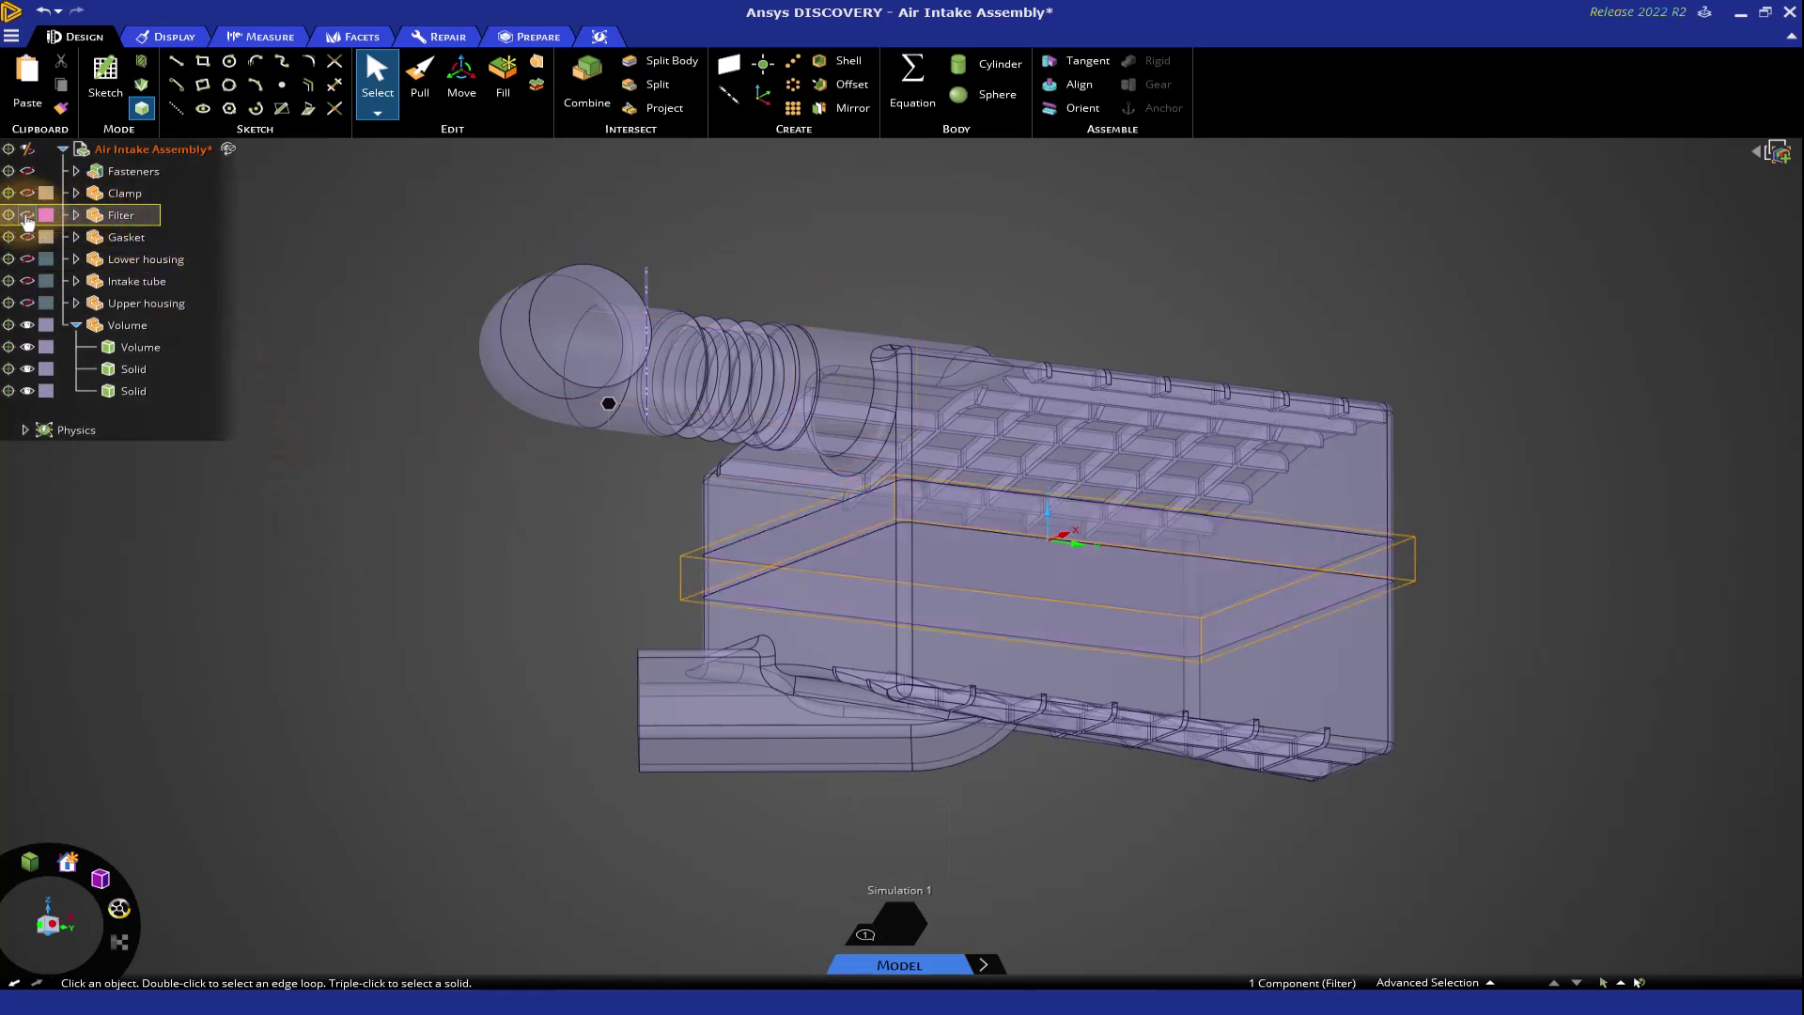
{"action": "middle_click_drag", "start_coordinate": [542, 534], "coordinate": [551, 557]}
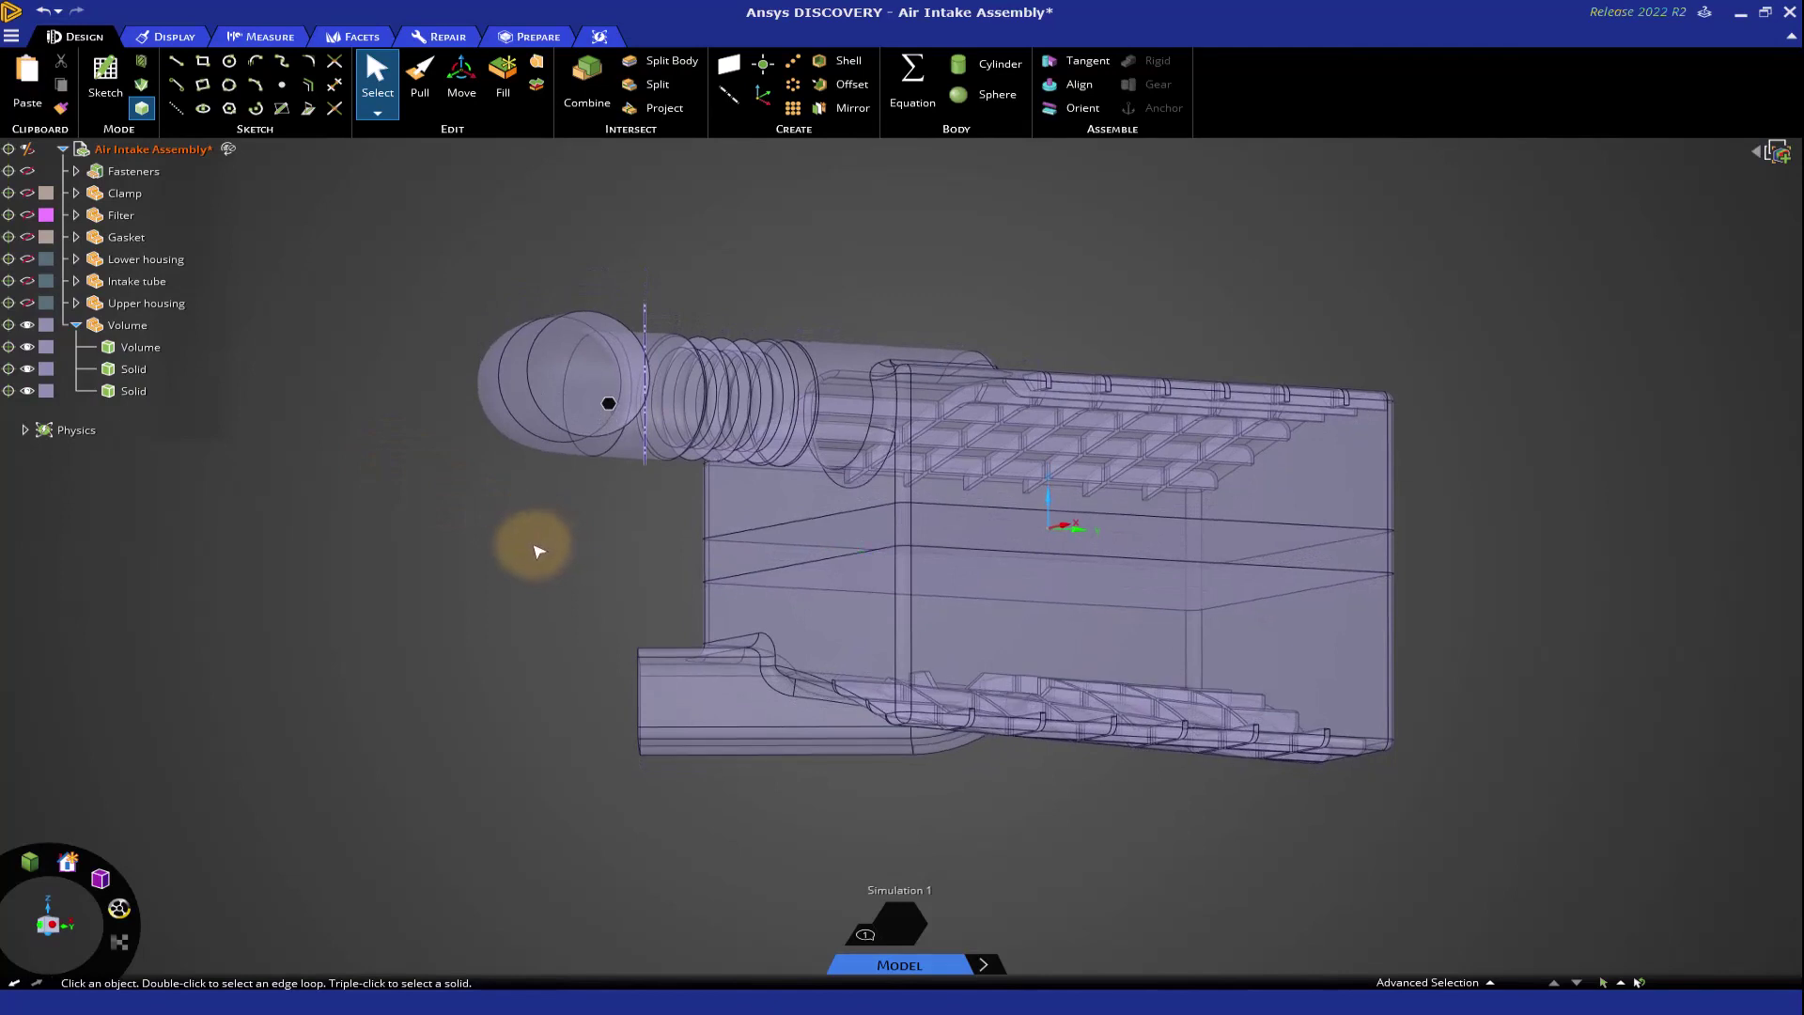
{"action": "left_click_drag", "start_coordinate": [416, 213], "coordinate": [1609, 876]}
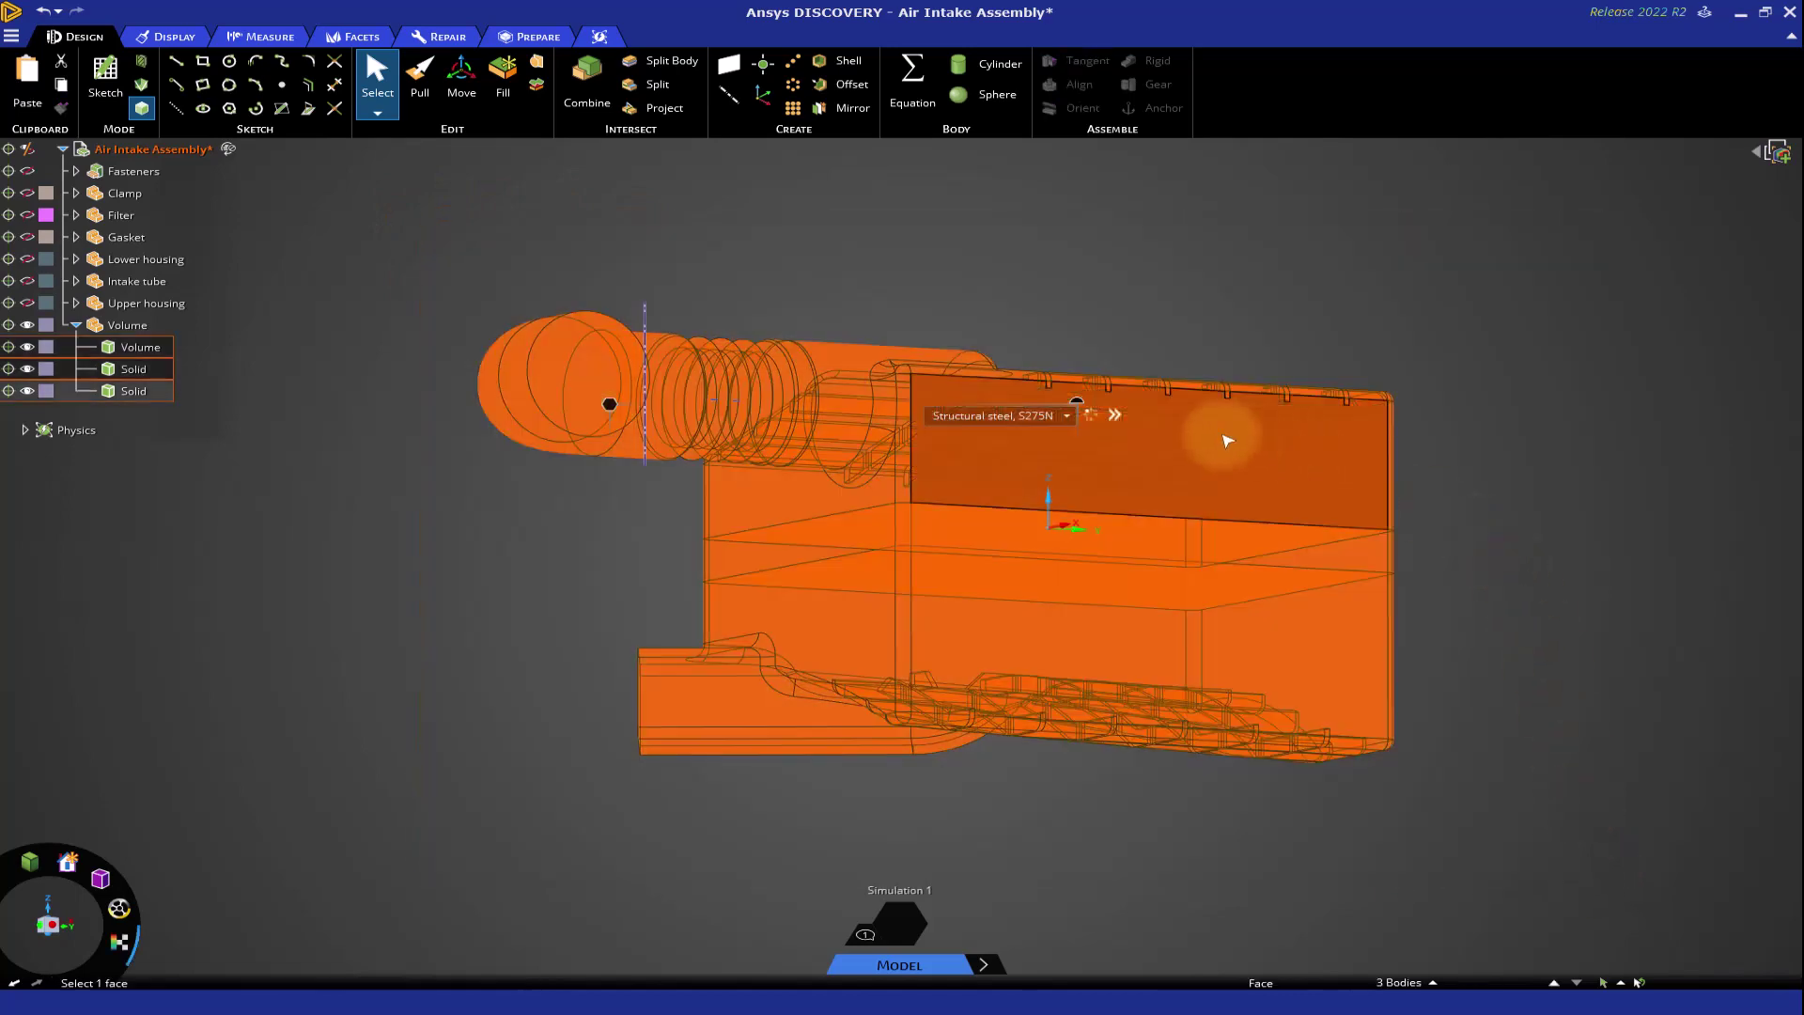
{"action": "mouse_move", "coordinate": [1097, 389]}
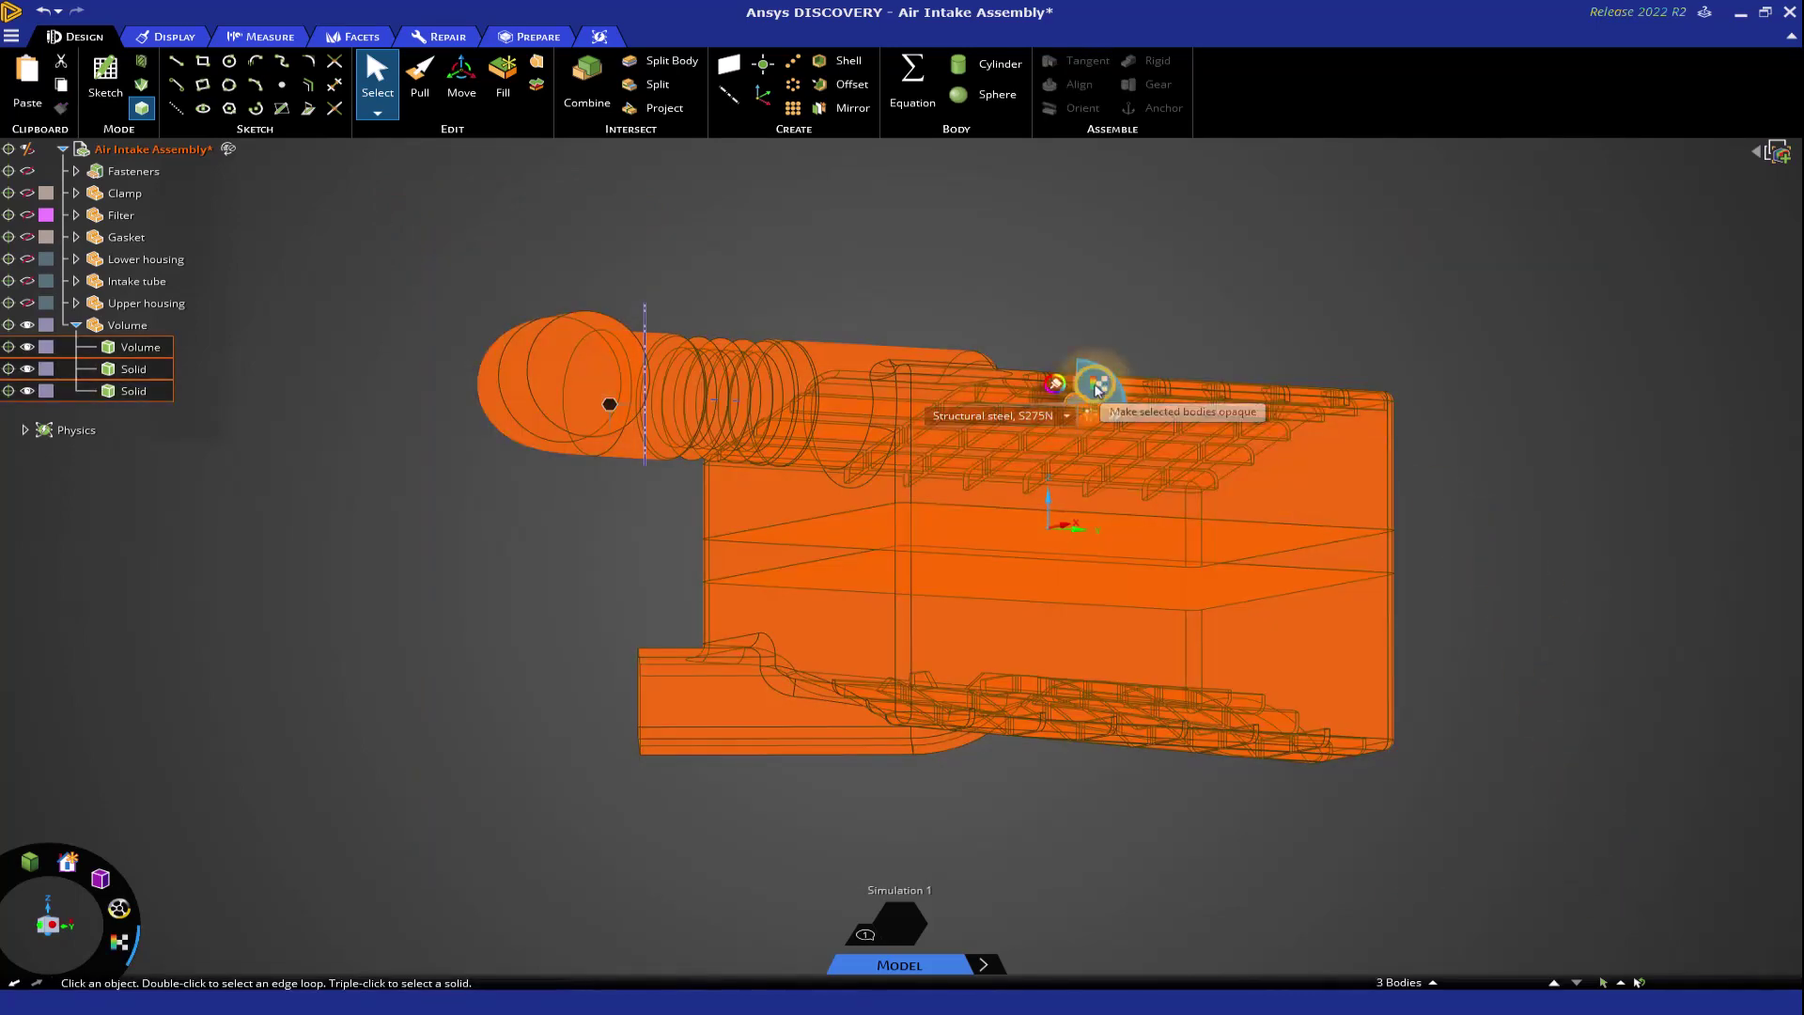
{"action": "left_click", "coordinate": [1520, 467]}
{"action": "middle_click_drag", "start_coordinate": [1520, 467], "coordinate": [1565, 554]}
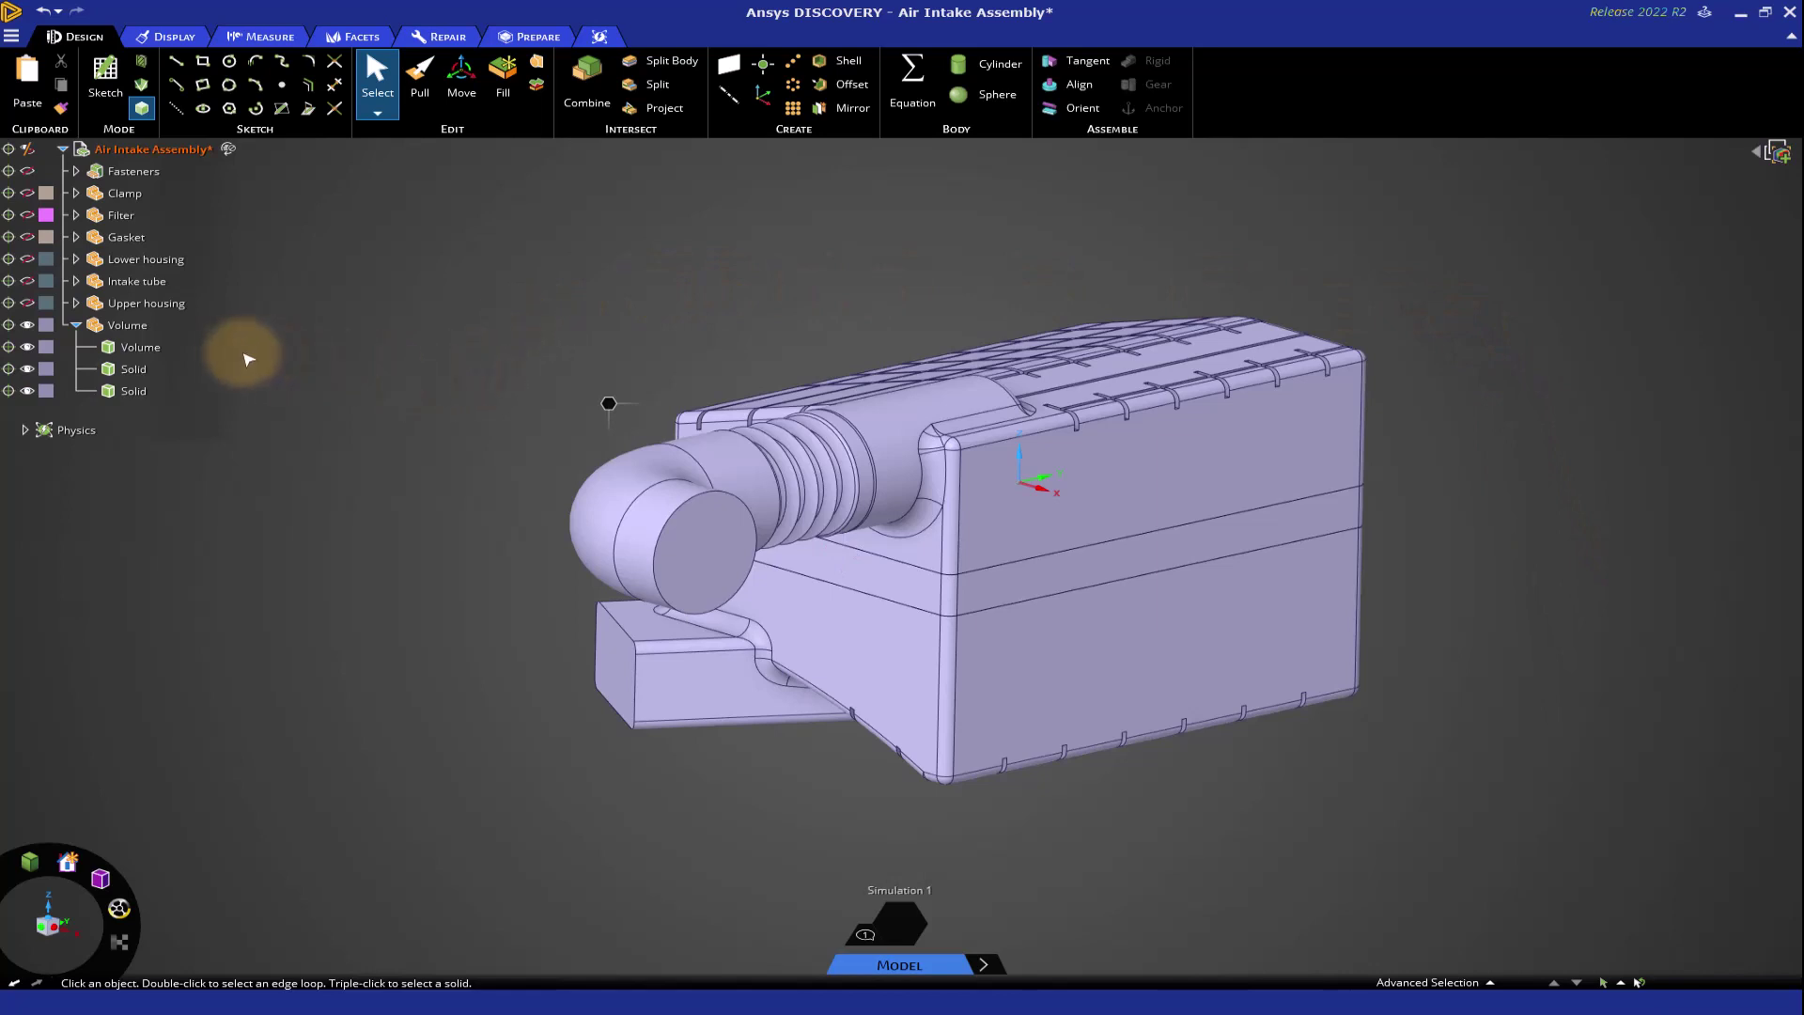
Colour the middle filter-shaped Volume body magenta and the solid bodies above and below it blue.
{"action": "left_click", "coordinate": [45, 346]}
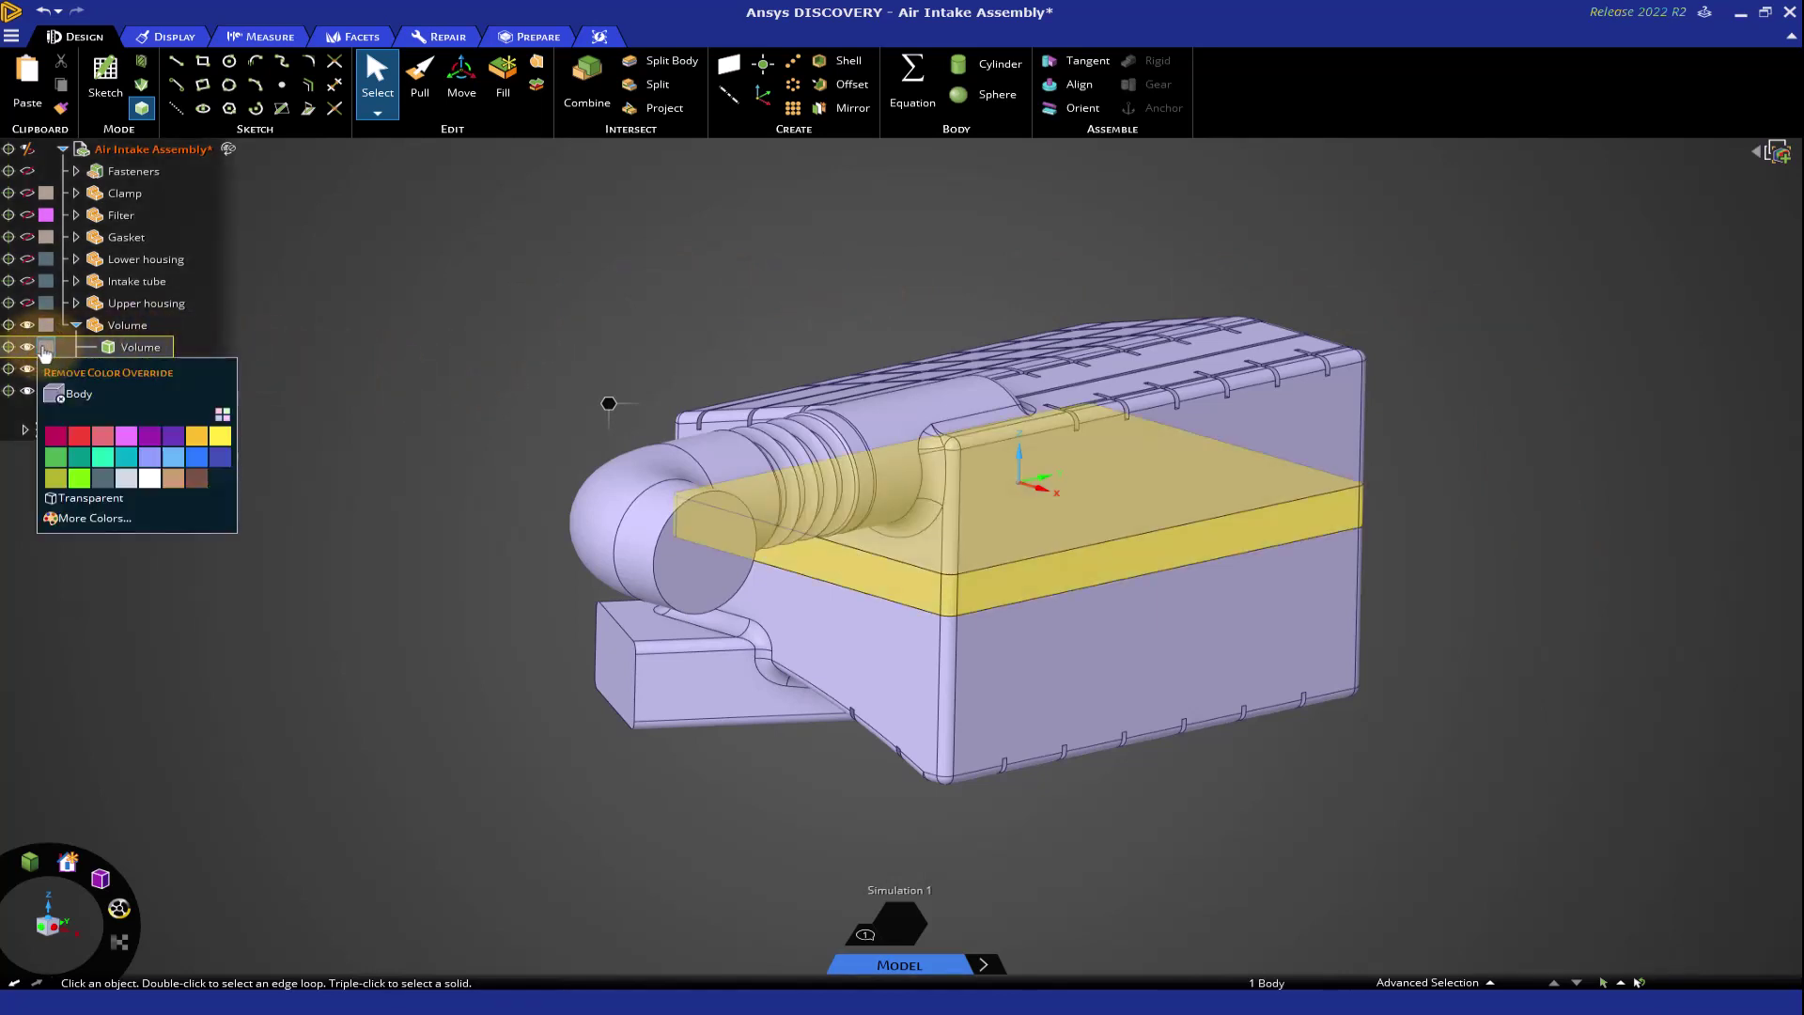
{"action": "left_click", "coordinate": [127, 438]}
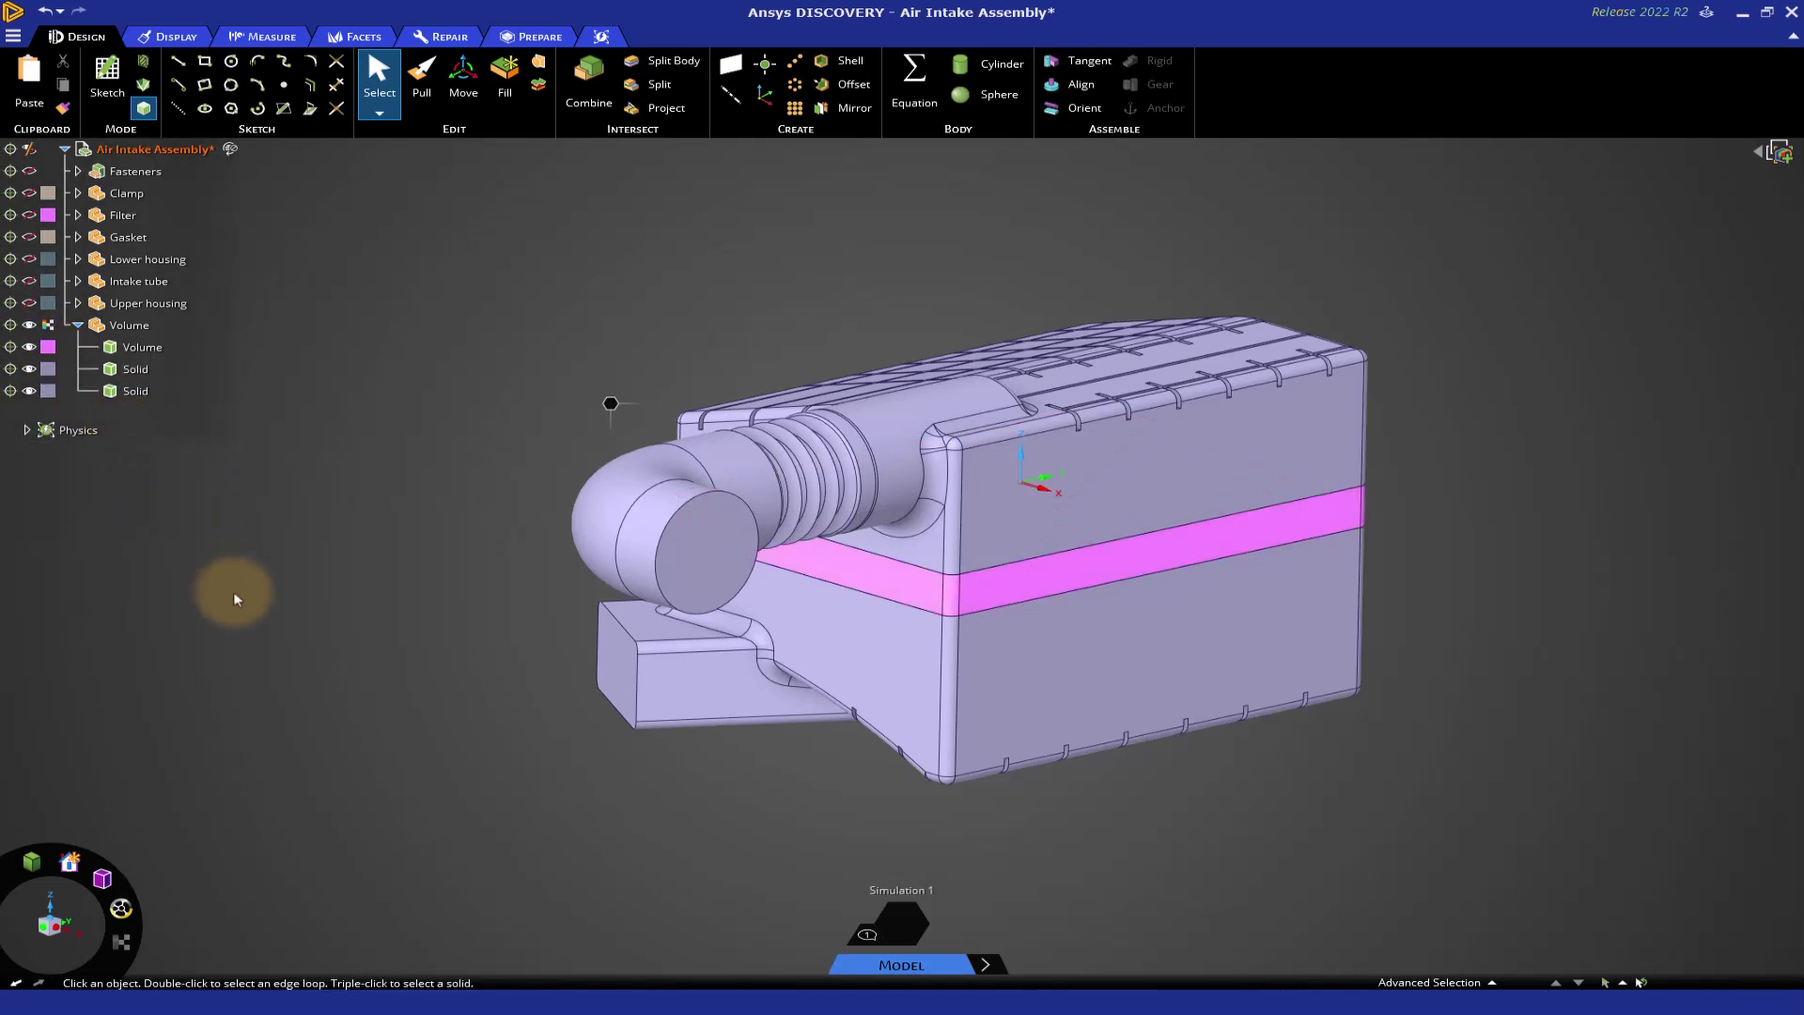
{"action": "left_click", "coordinate": [1124, 481]}
{"action": "left_click", "coordinate": [1377, 302]}
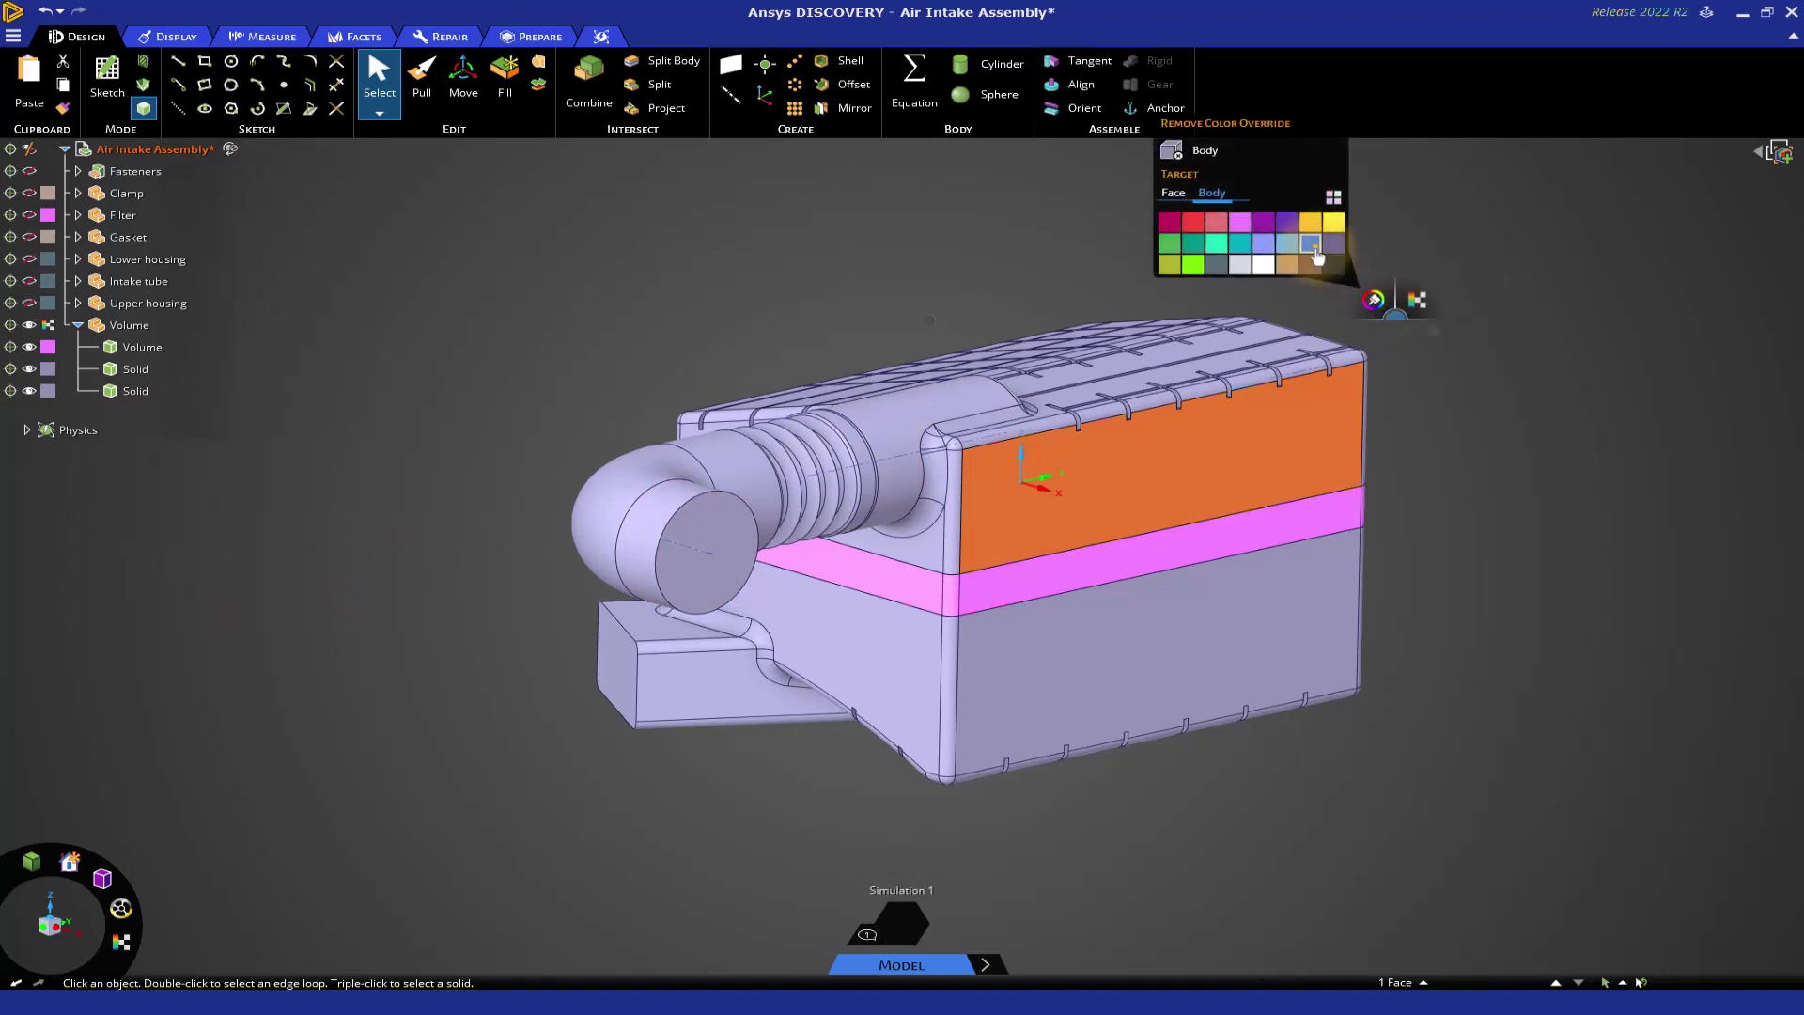
{"action": "left_click", "coordinate": [1312, 246]}
{"action": "left_click", "coordinate": [1313, 462]}
{"action": "left_click", "coordinate": [1315, 609]}
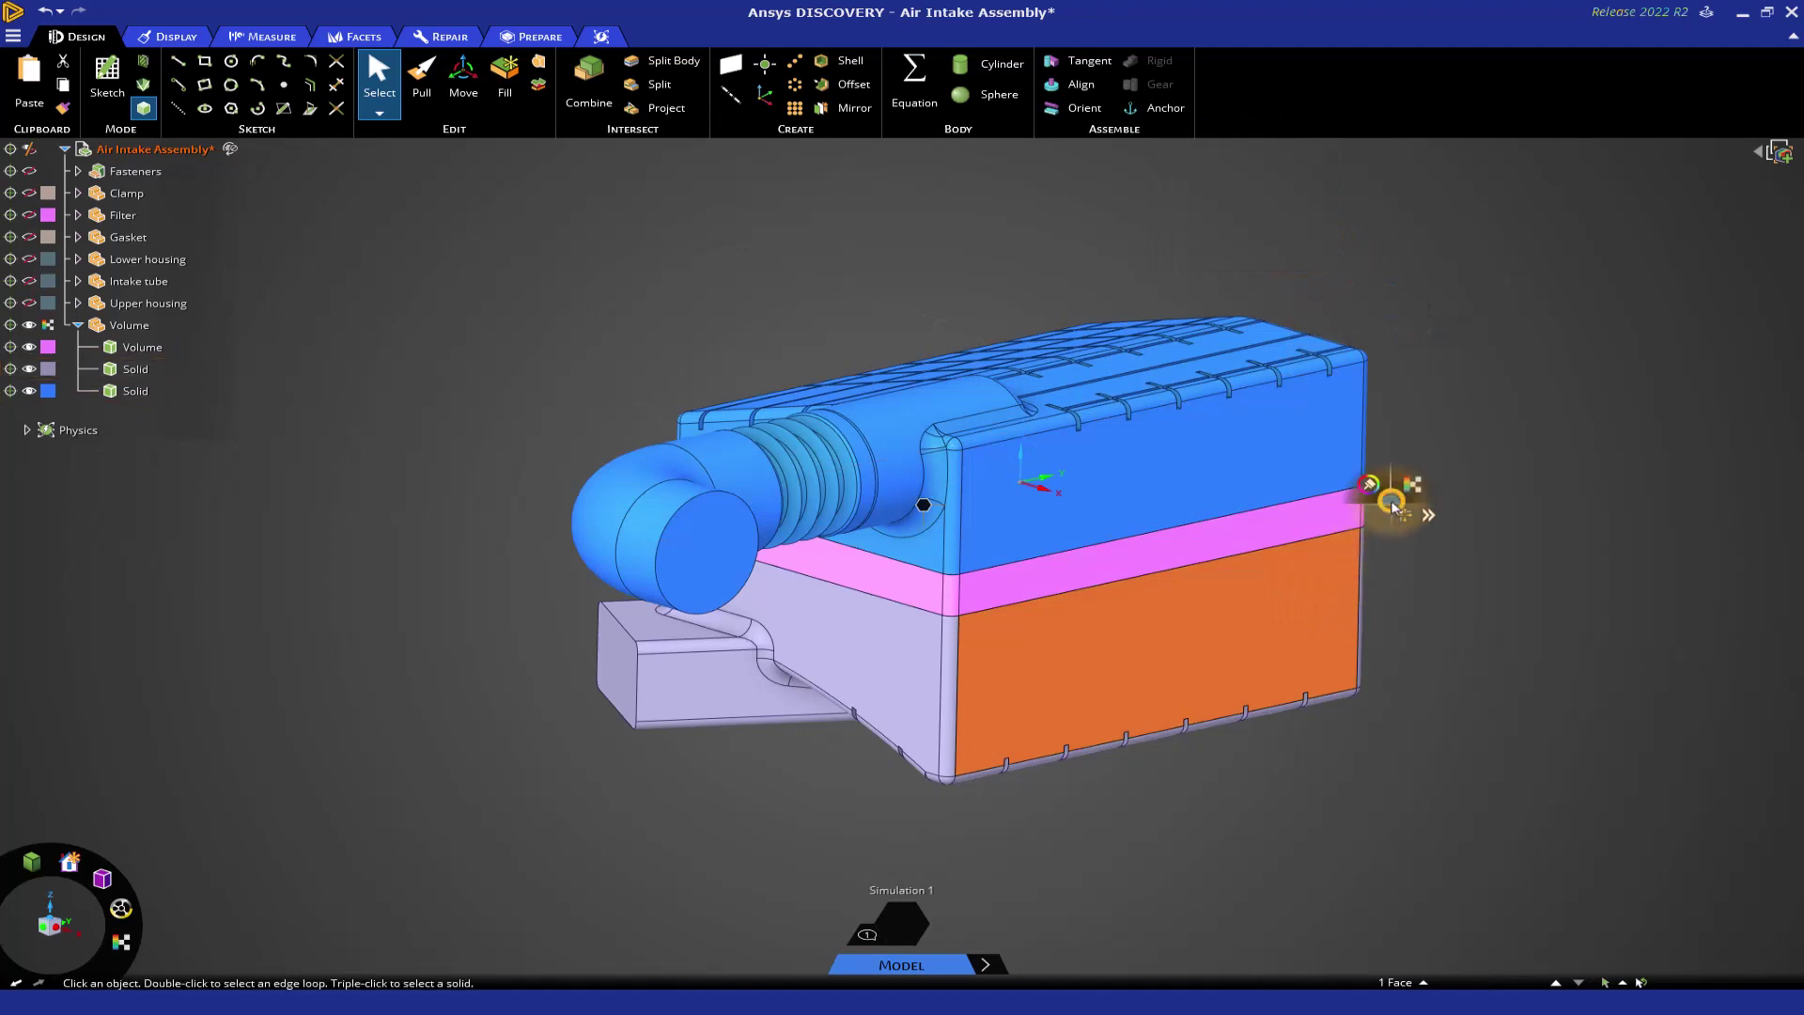
{"action": "left_click", "coordinate": [1369, 485]}
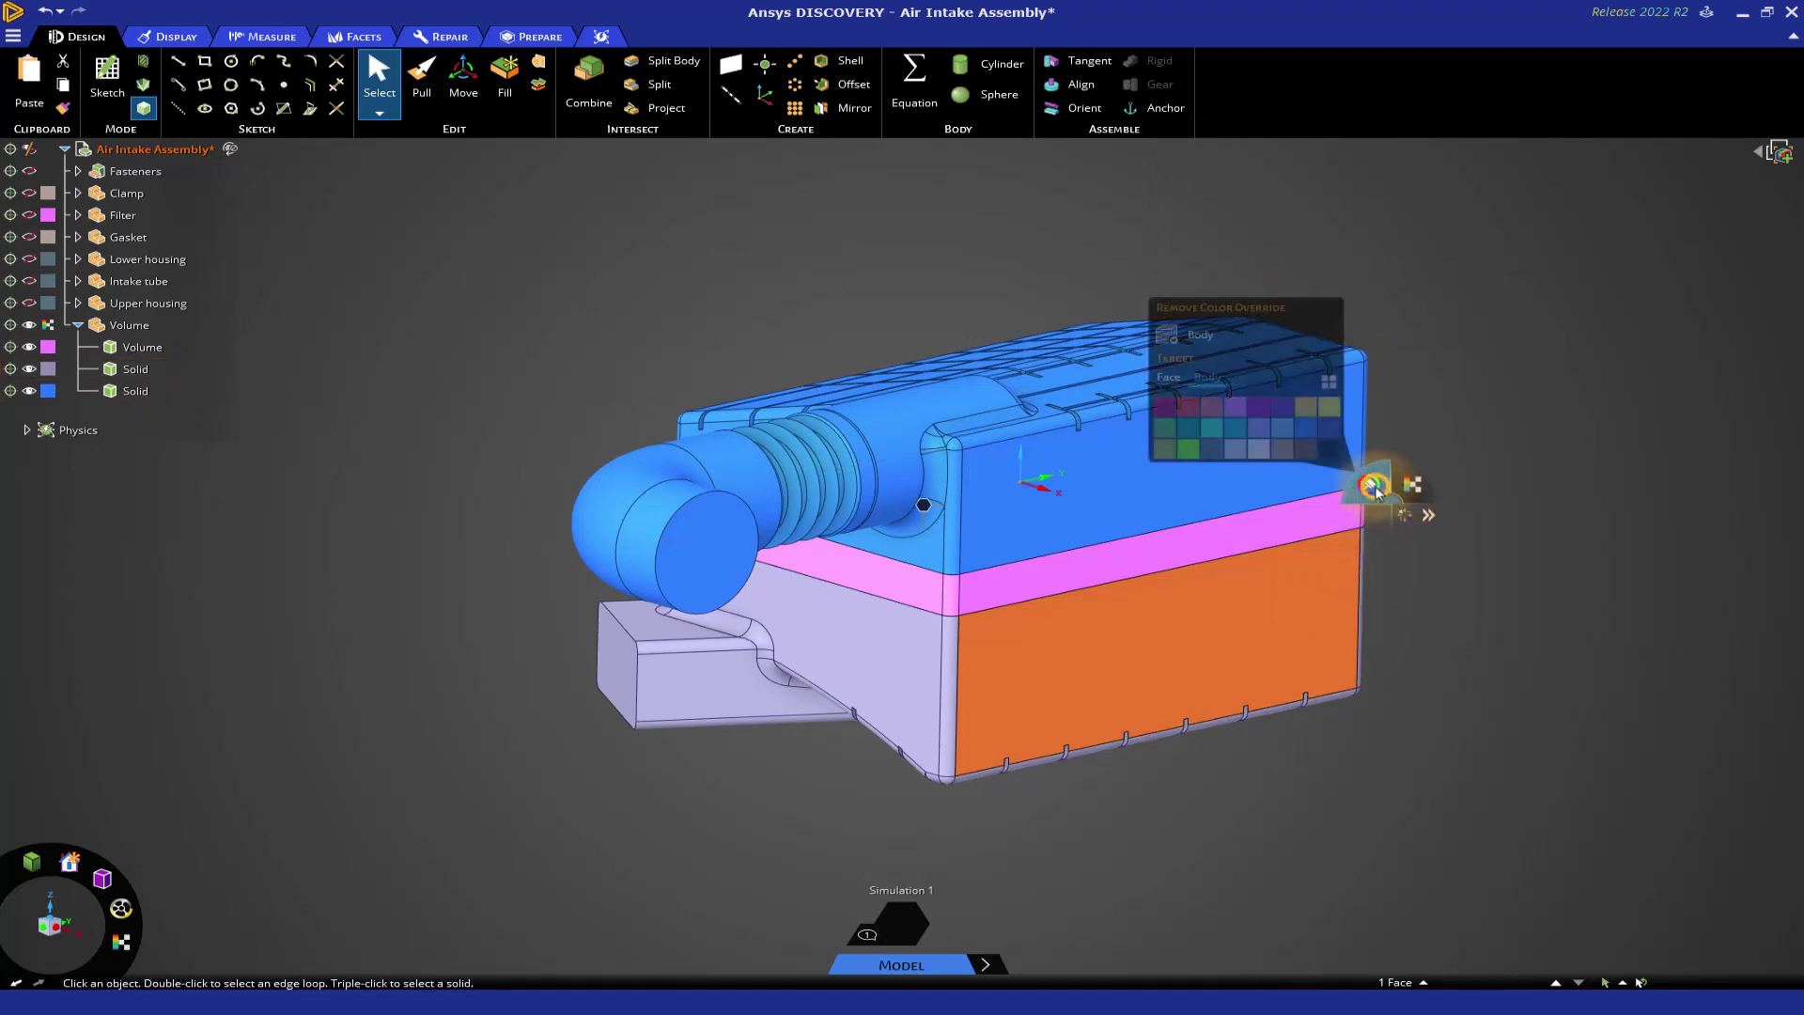
{"action": "left_click", "coordinate": [1307, 429]}
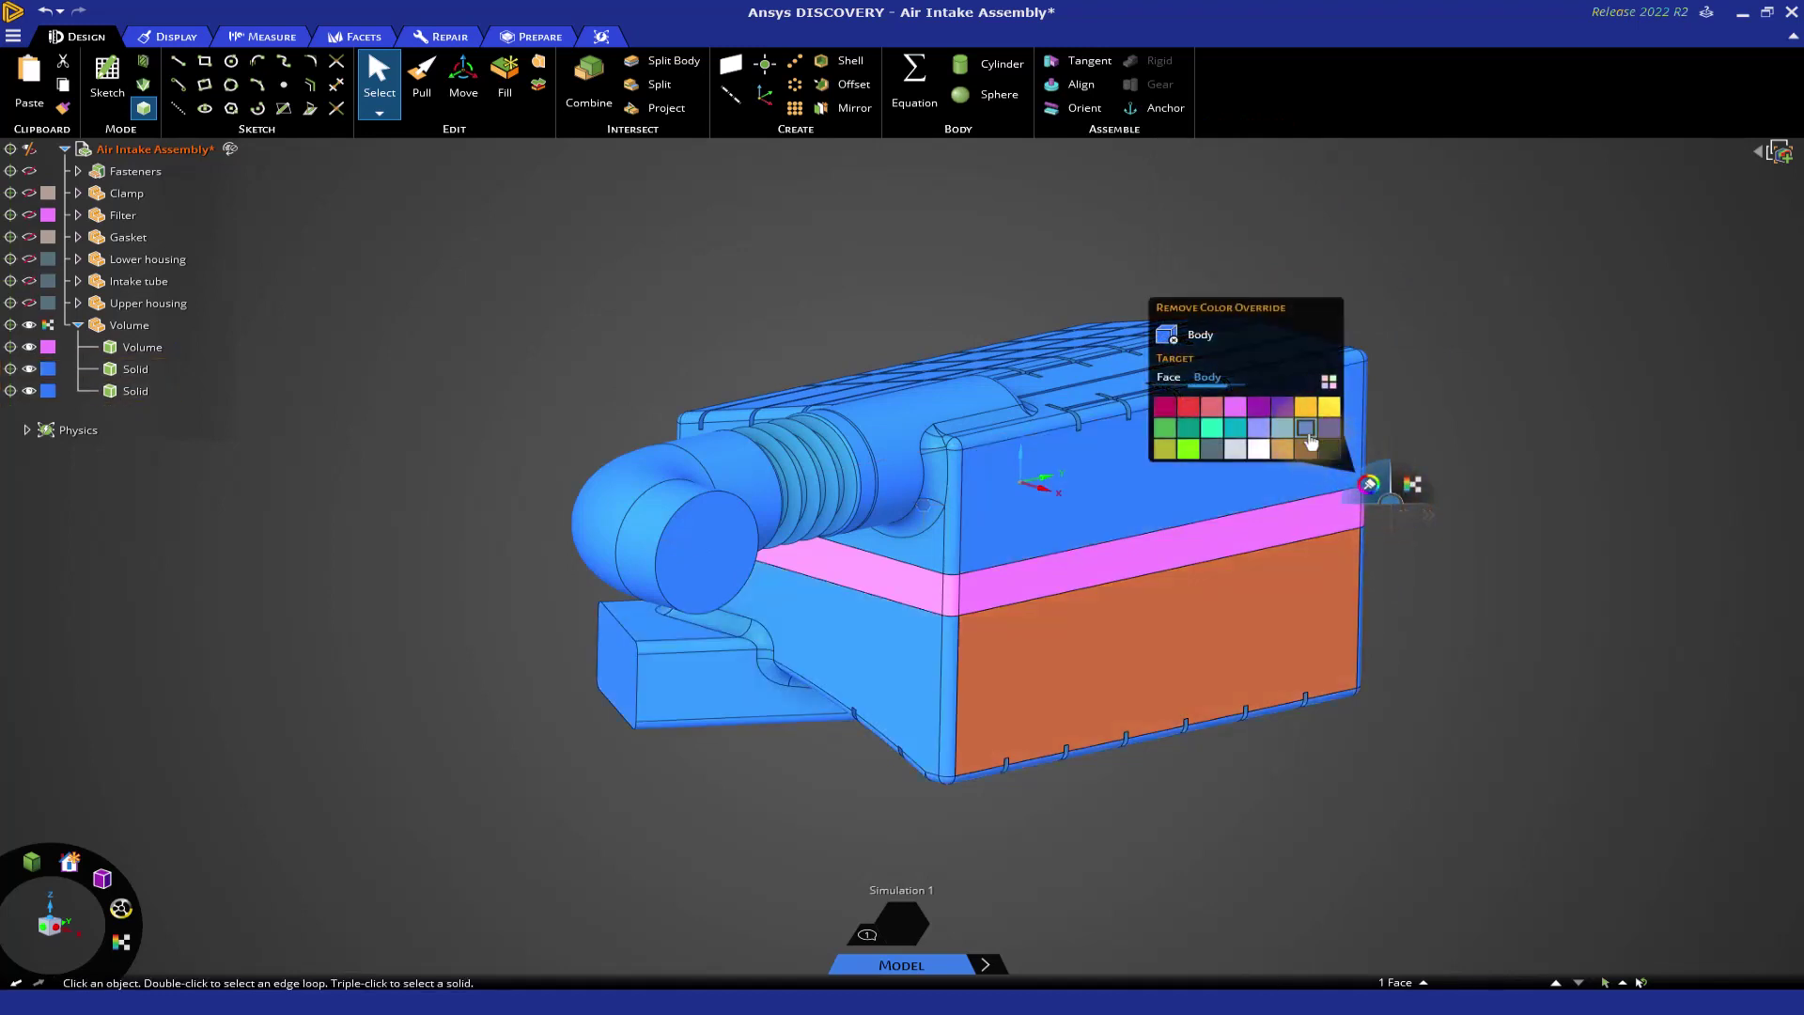
{"action": "left_click", "coordinate": [1467, 593]}
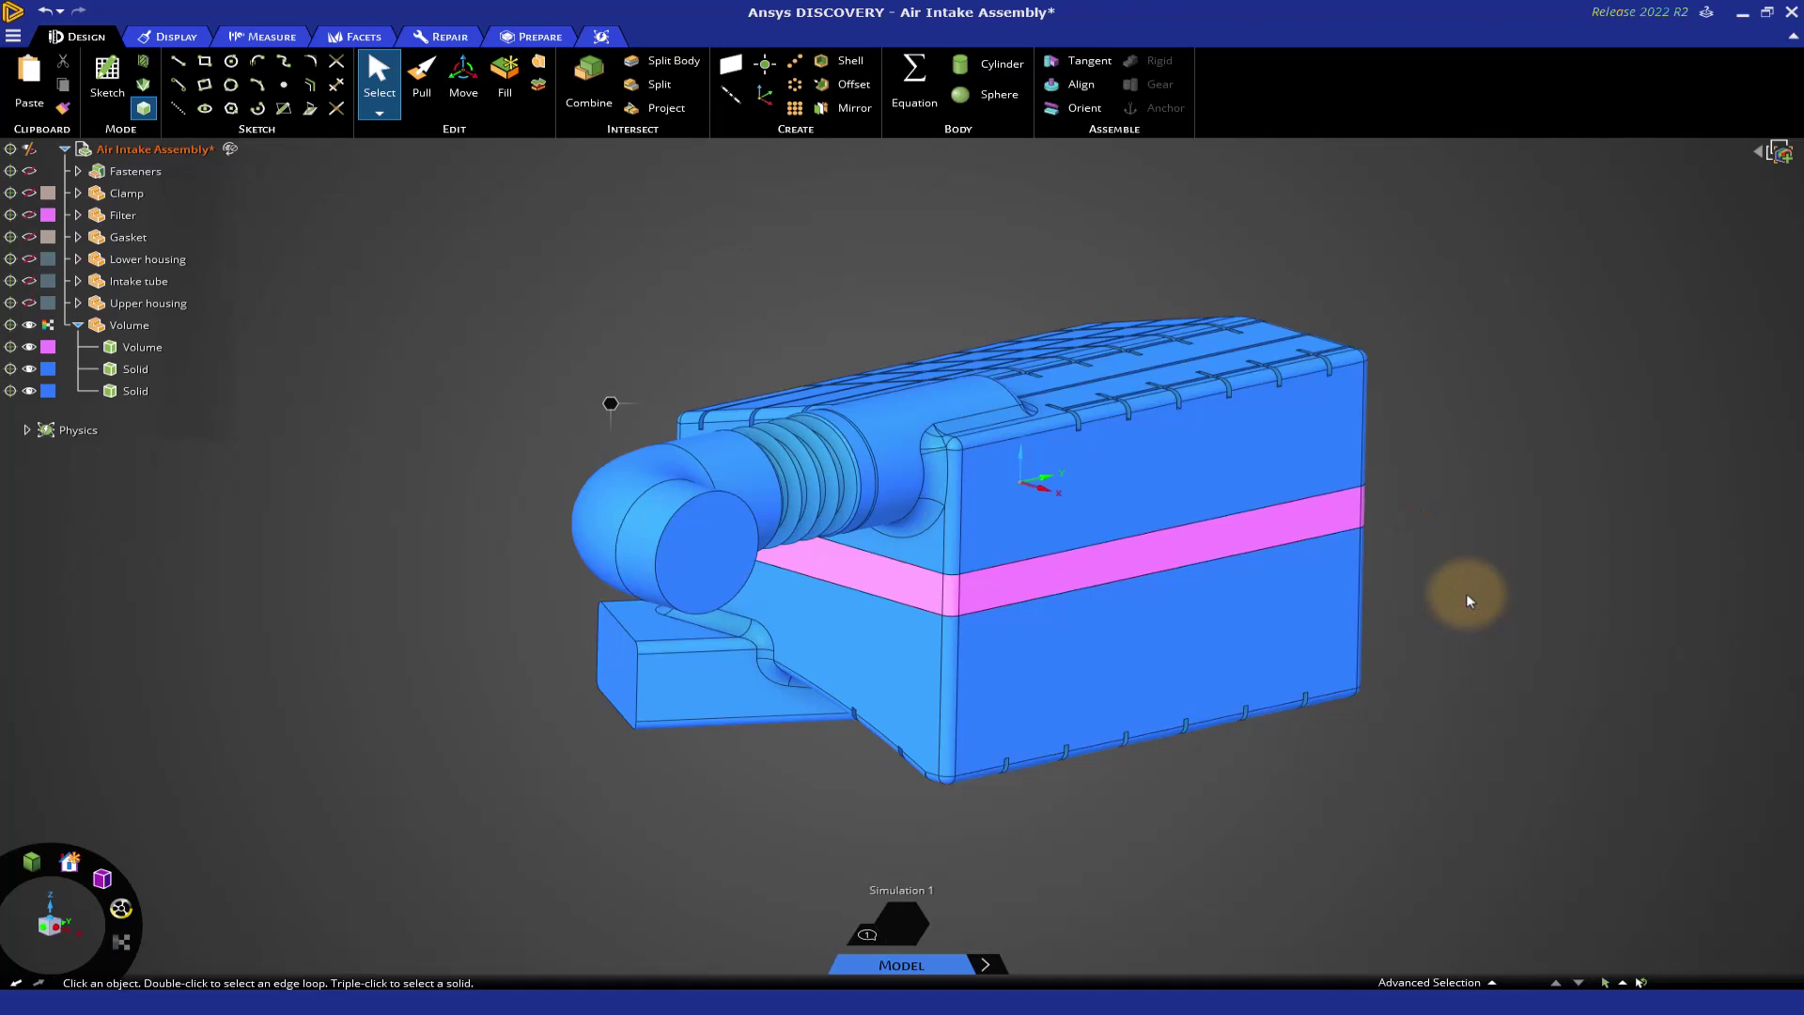
{"action": "middle_click_drag", "start_coordinate": [1466, 594], "coordinate": [1510, 605]}
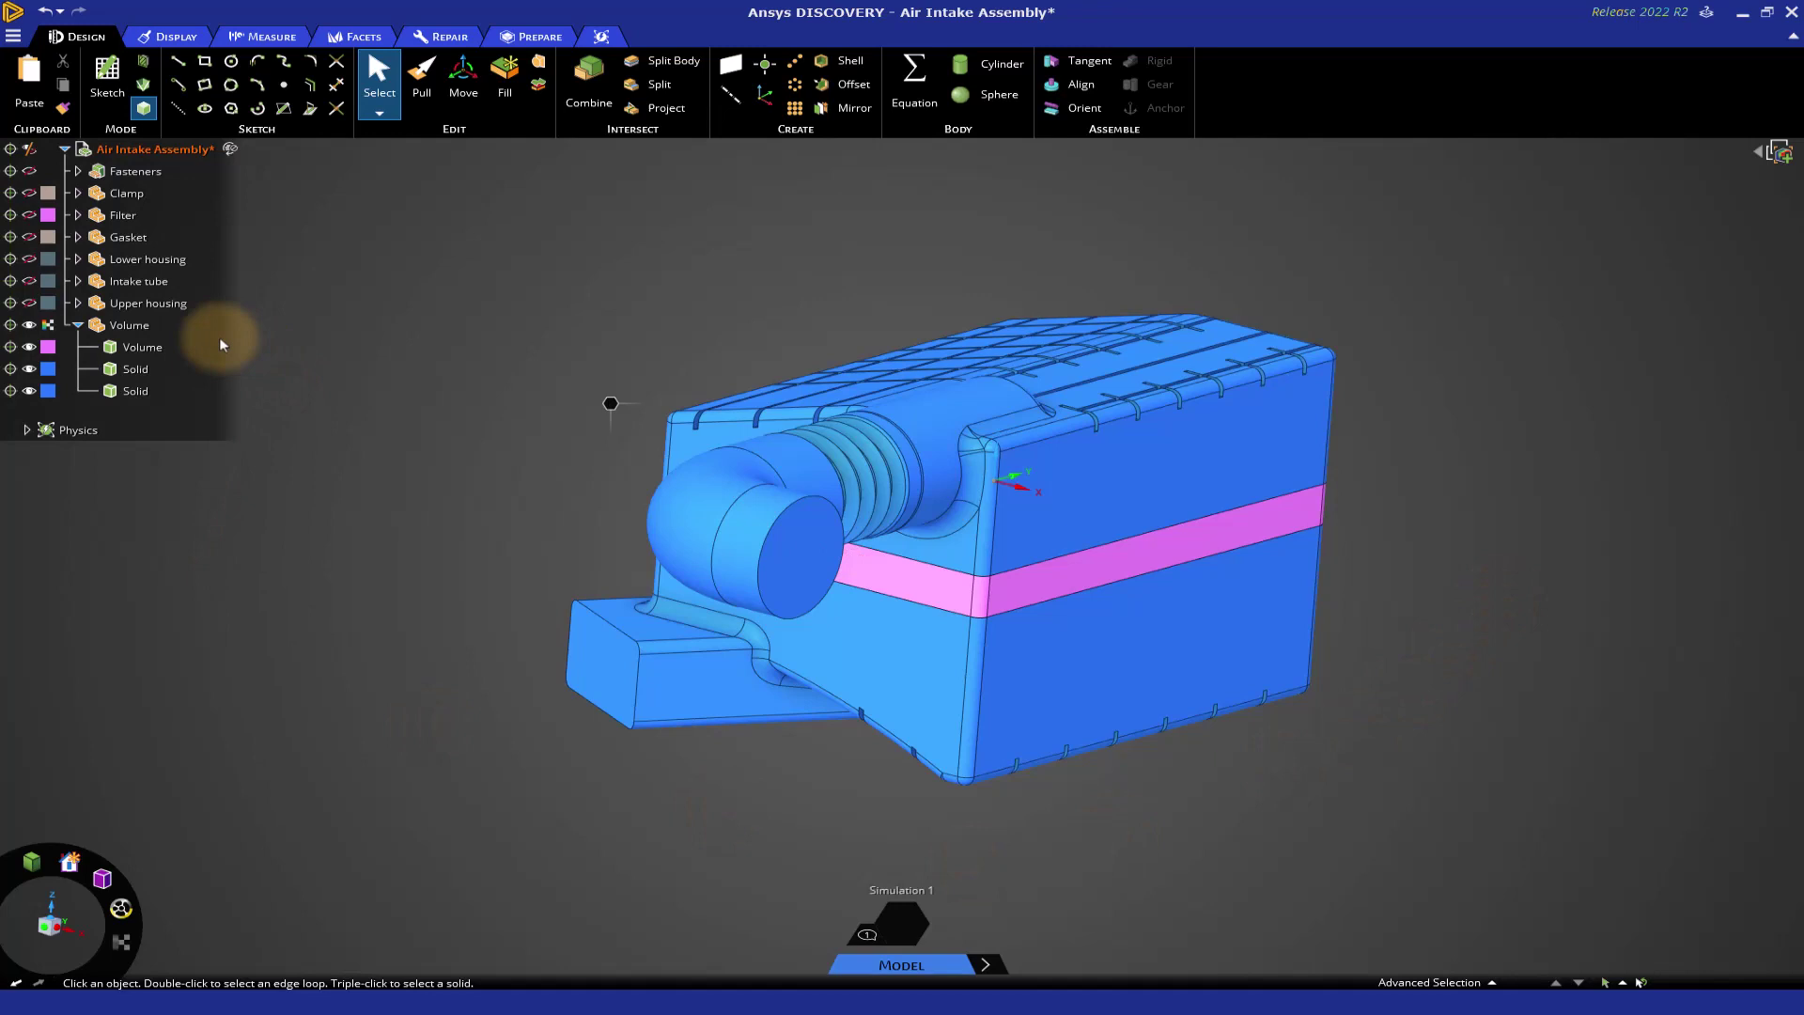
{"action": "left_click", "coordinate": [139, 326]}
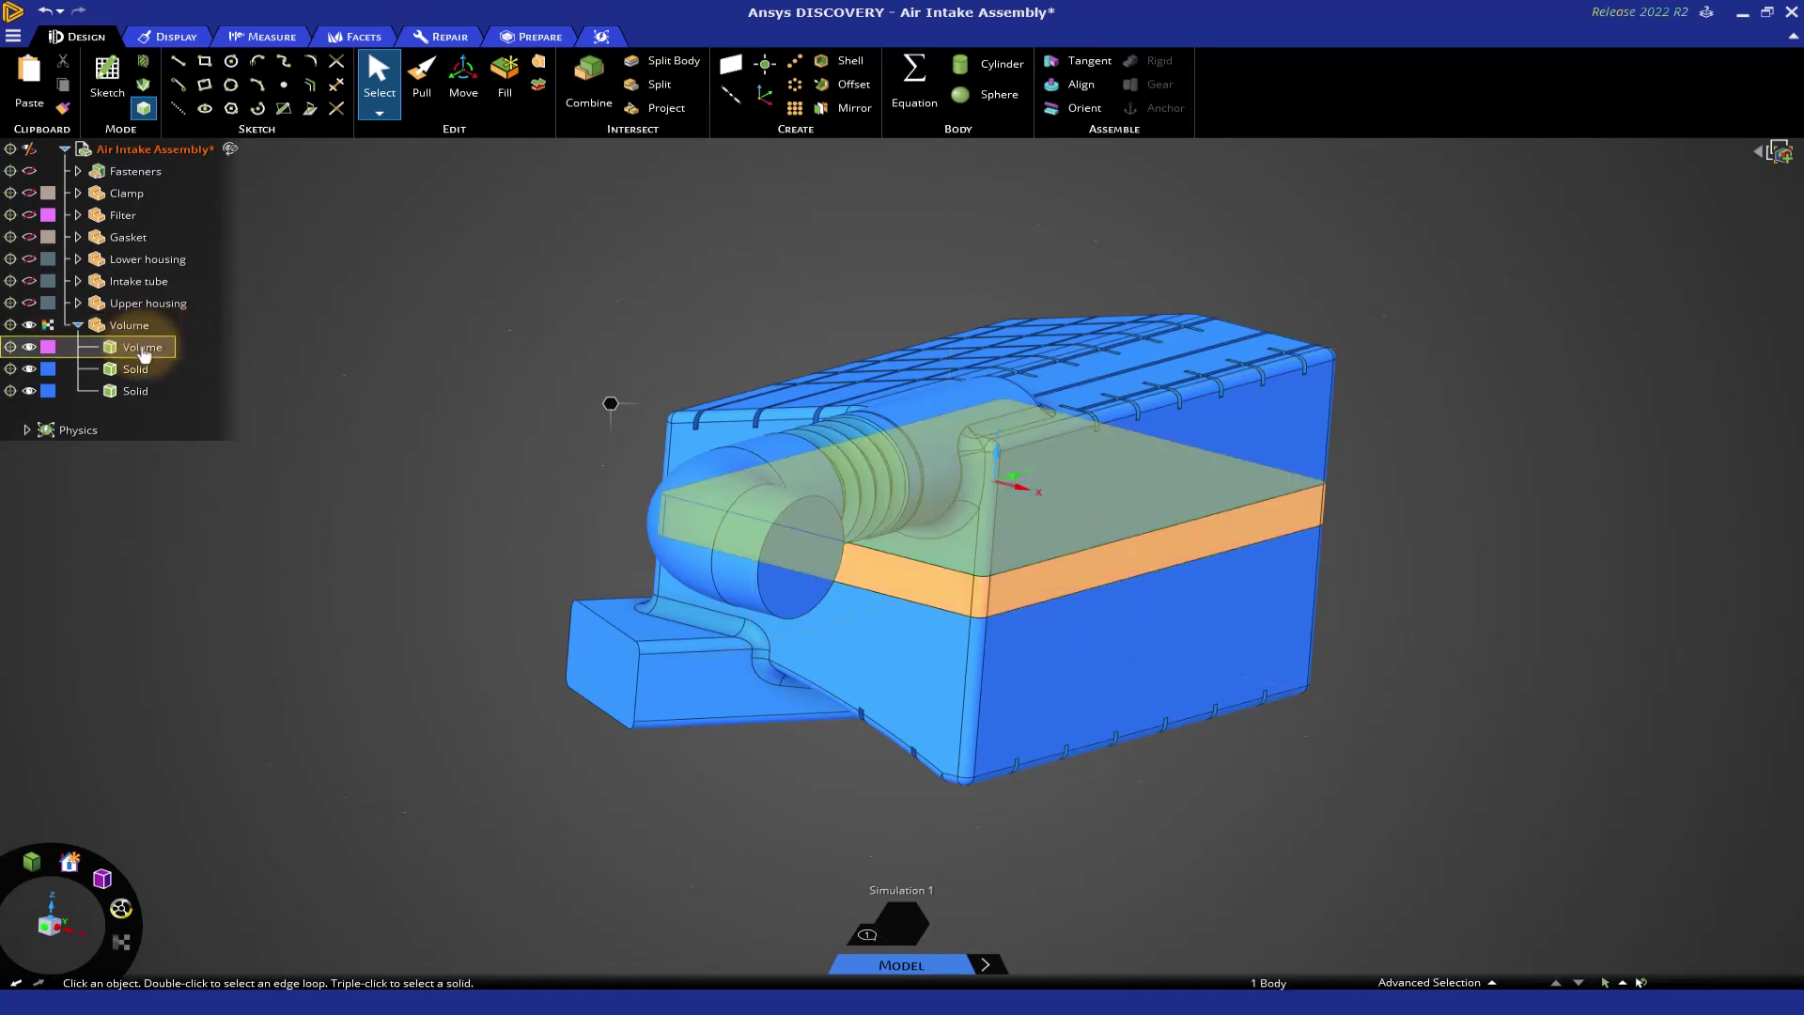
{"action": "left_click", "coordinate": [141, 369]}
{"action": "left_click", "coordinate": [134, 391]}
{"action": "left_click", "coordinate": [229, 552]}
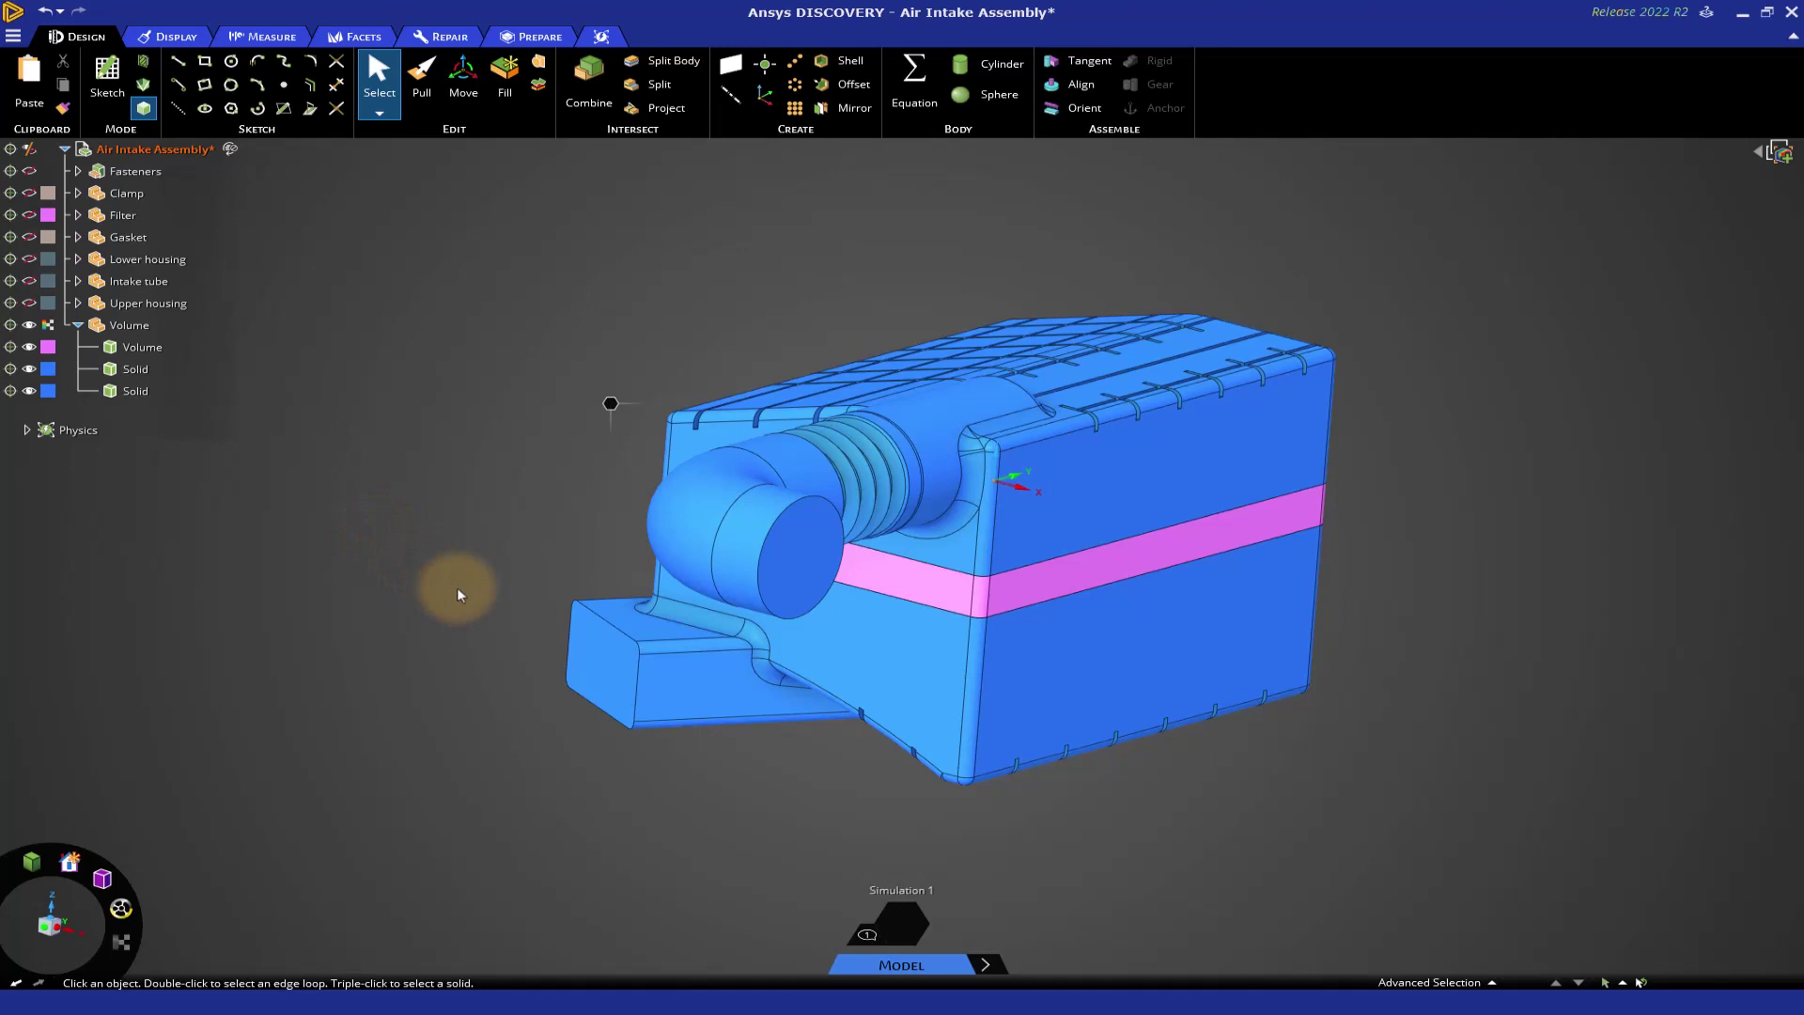
Pull the circular end face of the intake tube volume outward by about 87 mm.
{"action": "middle_click_drag", "start_coordinate": [457, 589], "coordinate": [483, 622]}
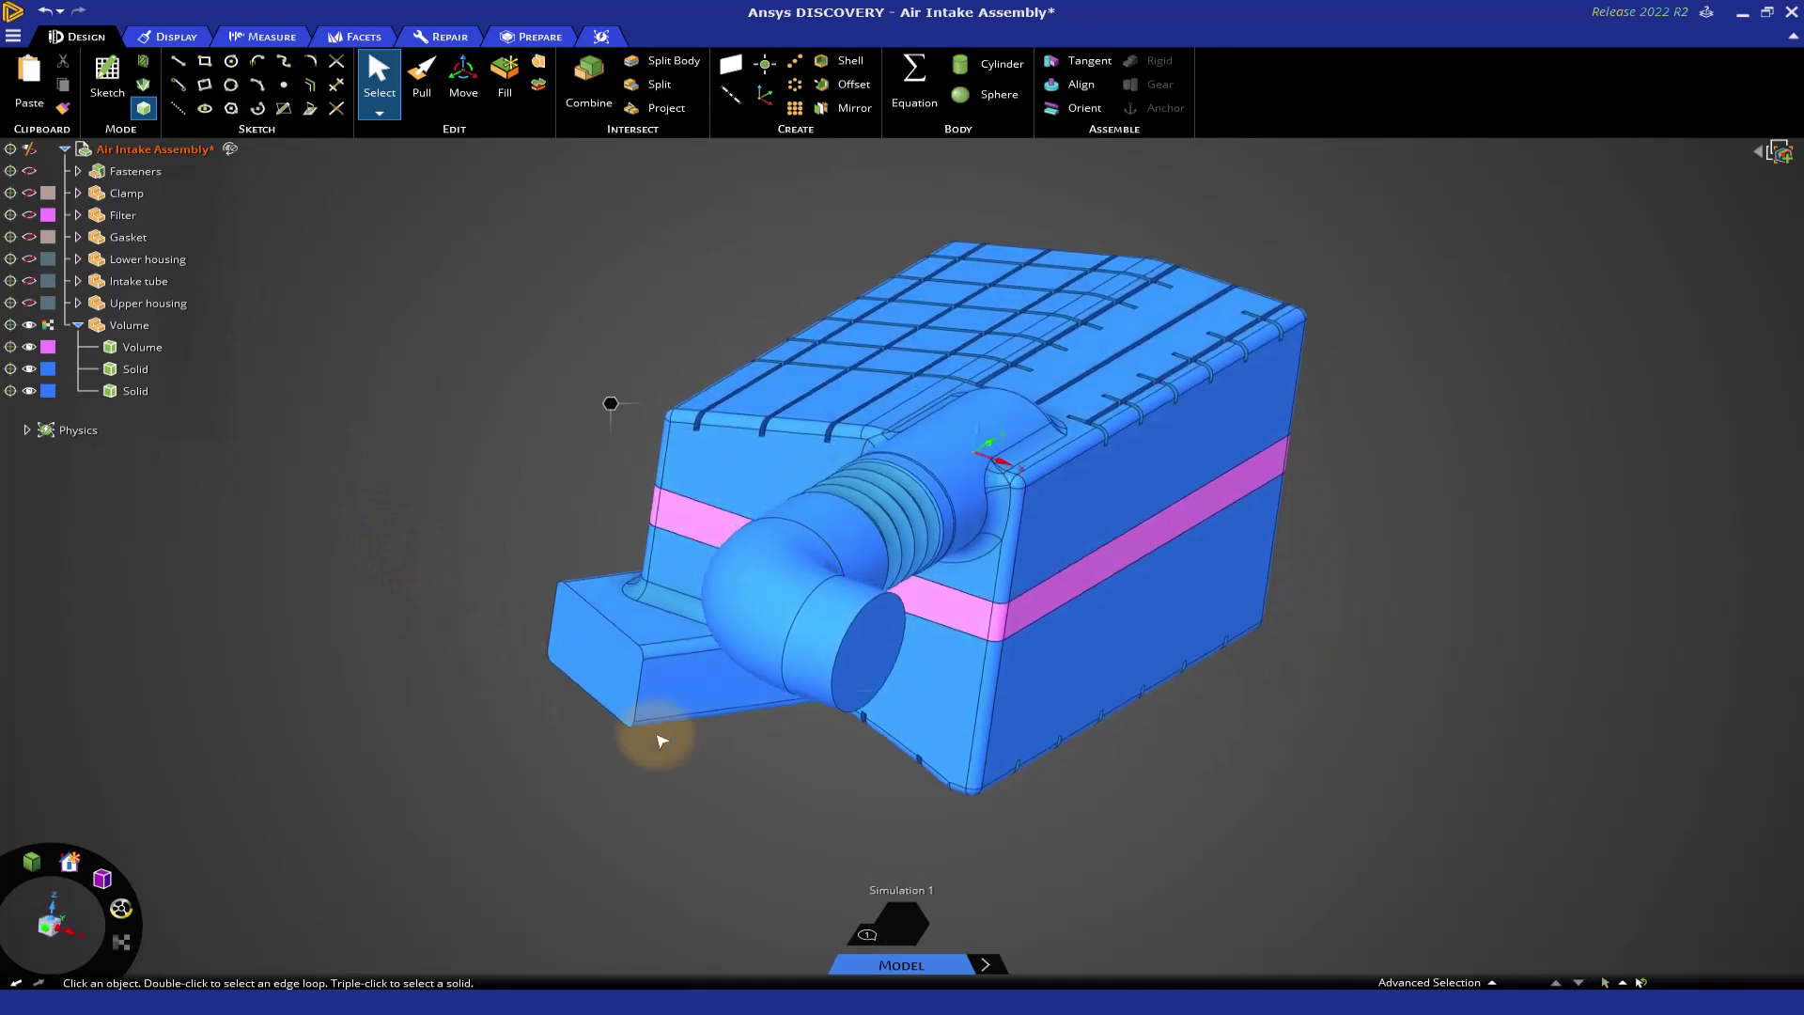
{"action": "left_click", "coordinate": [876, 669]}
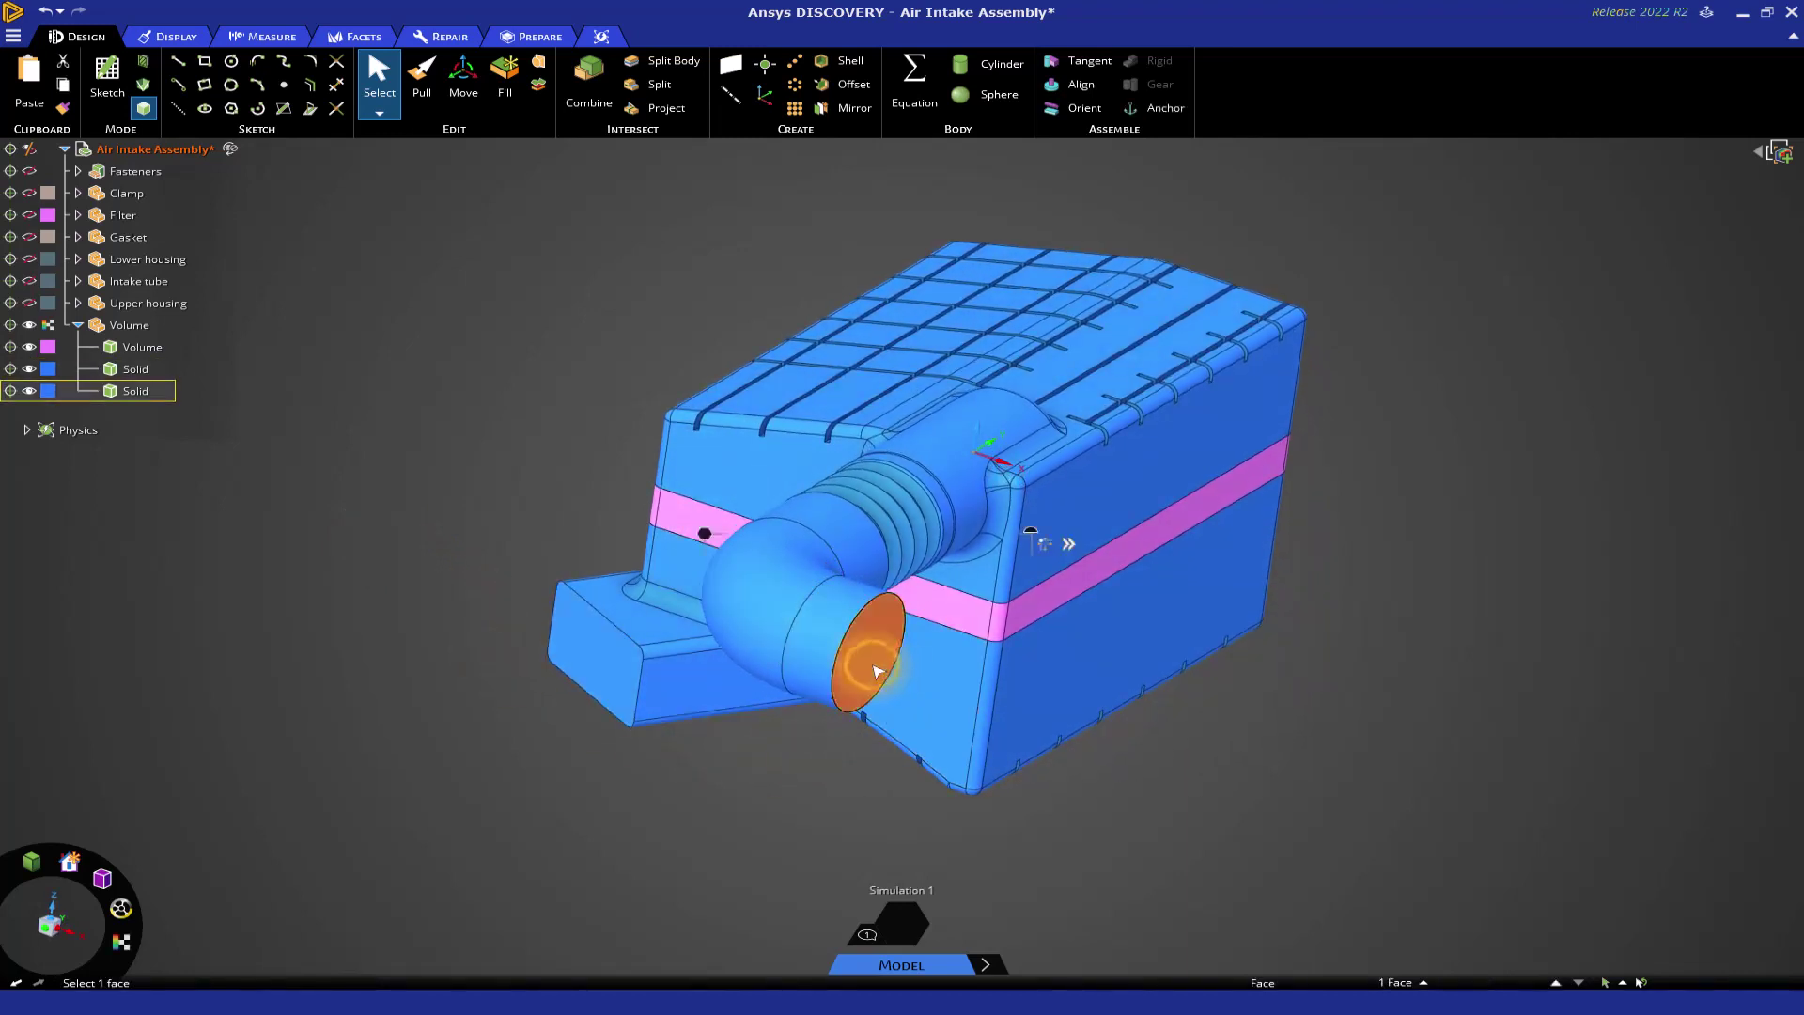
{"action": "right_click", "coordinate": [705, 535]}
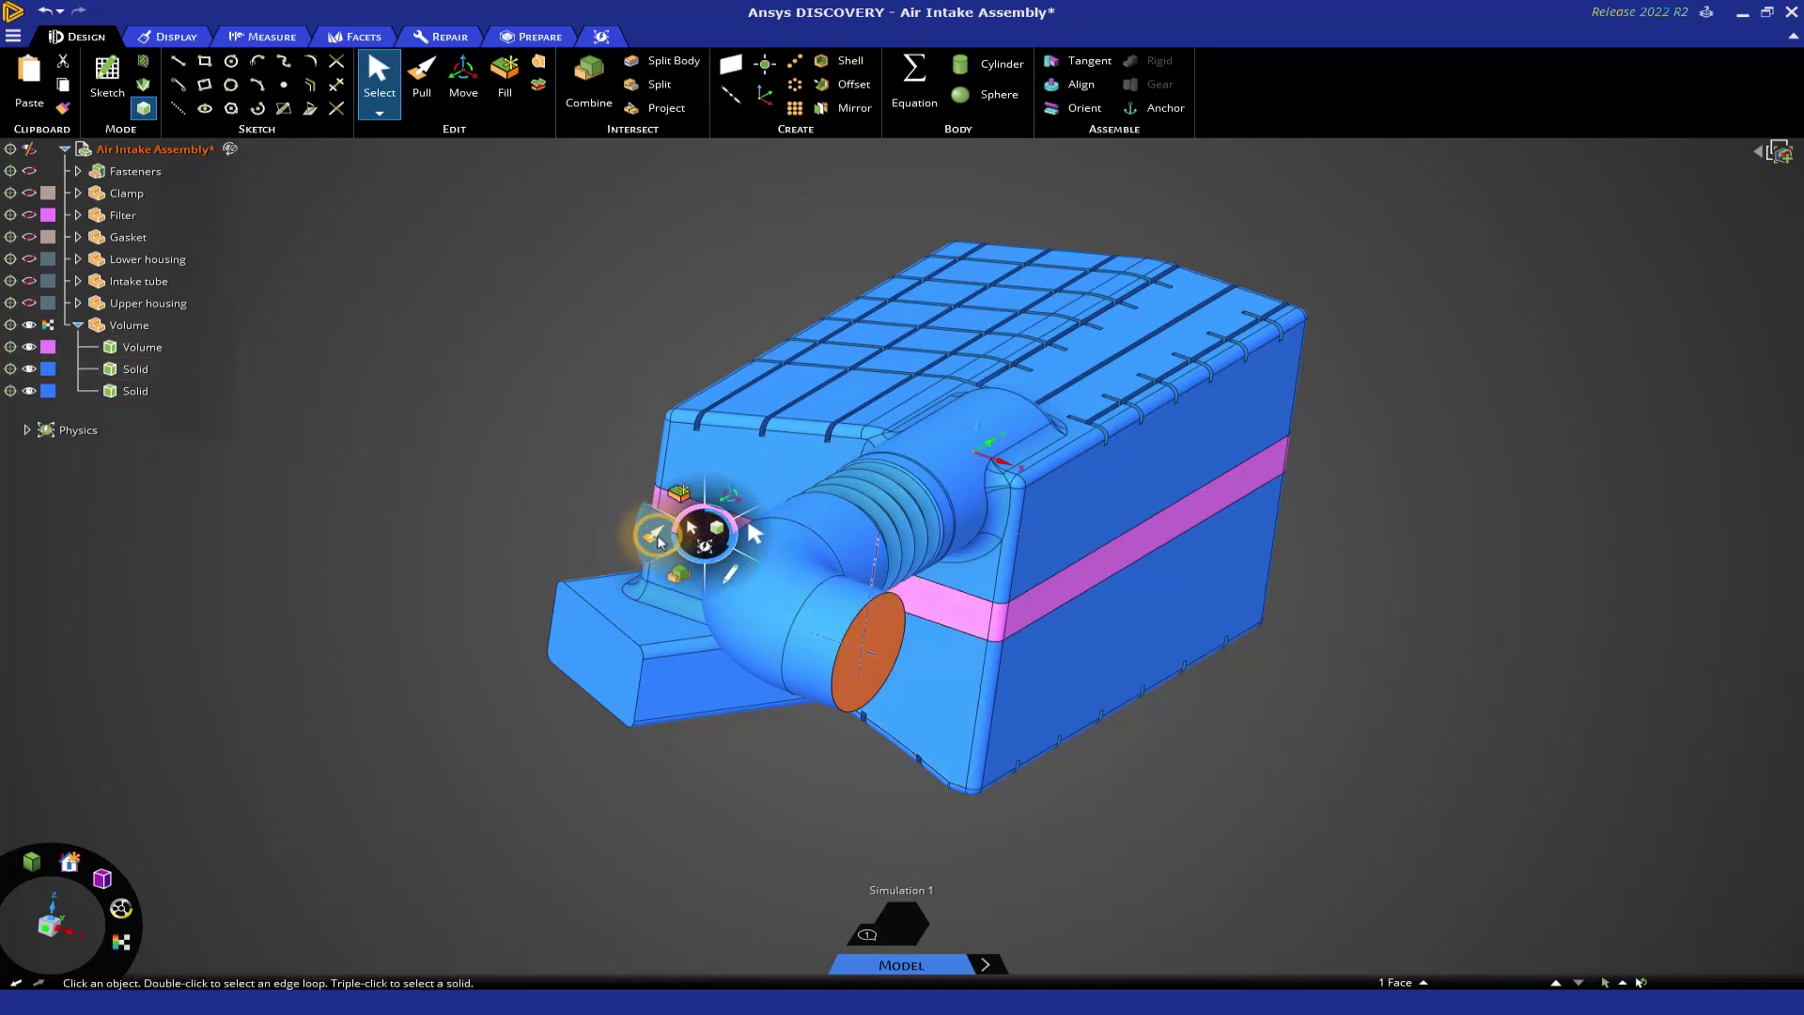
{"action": "left_click", "coordinate": [656, 539]}
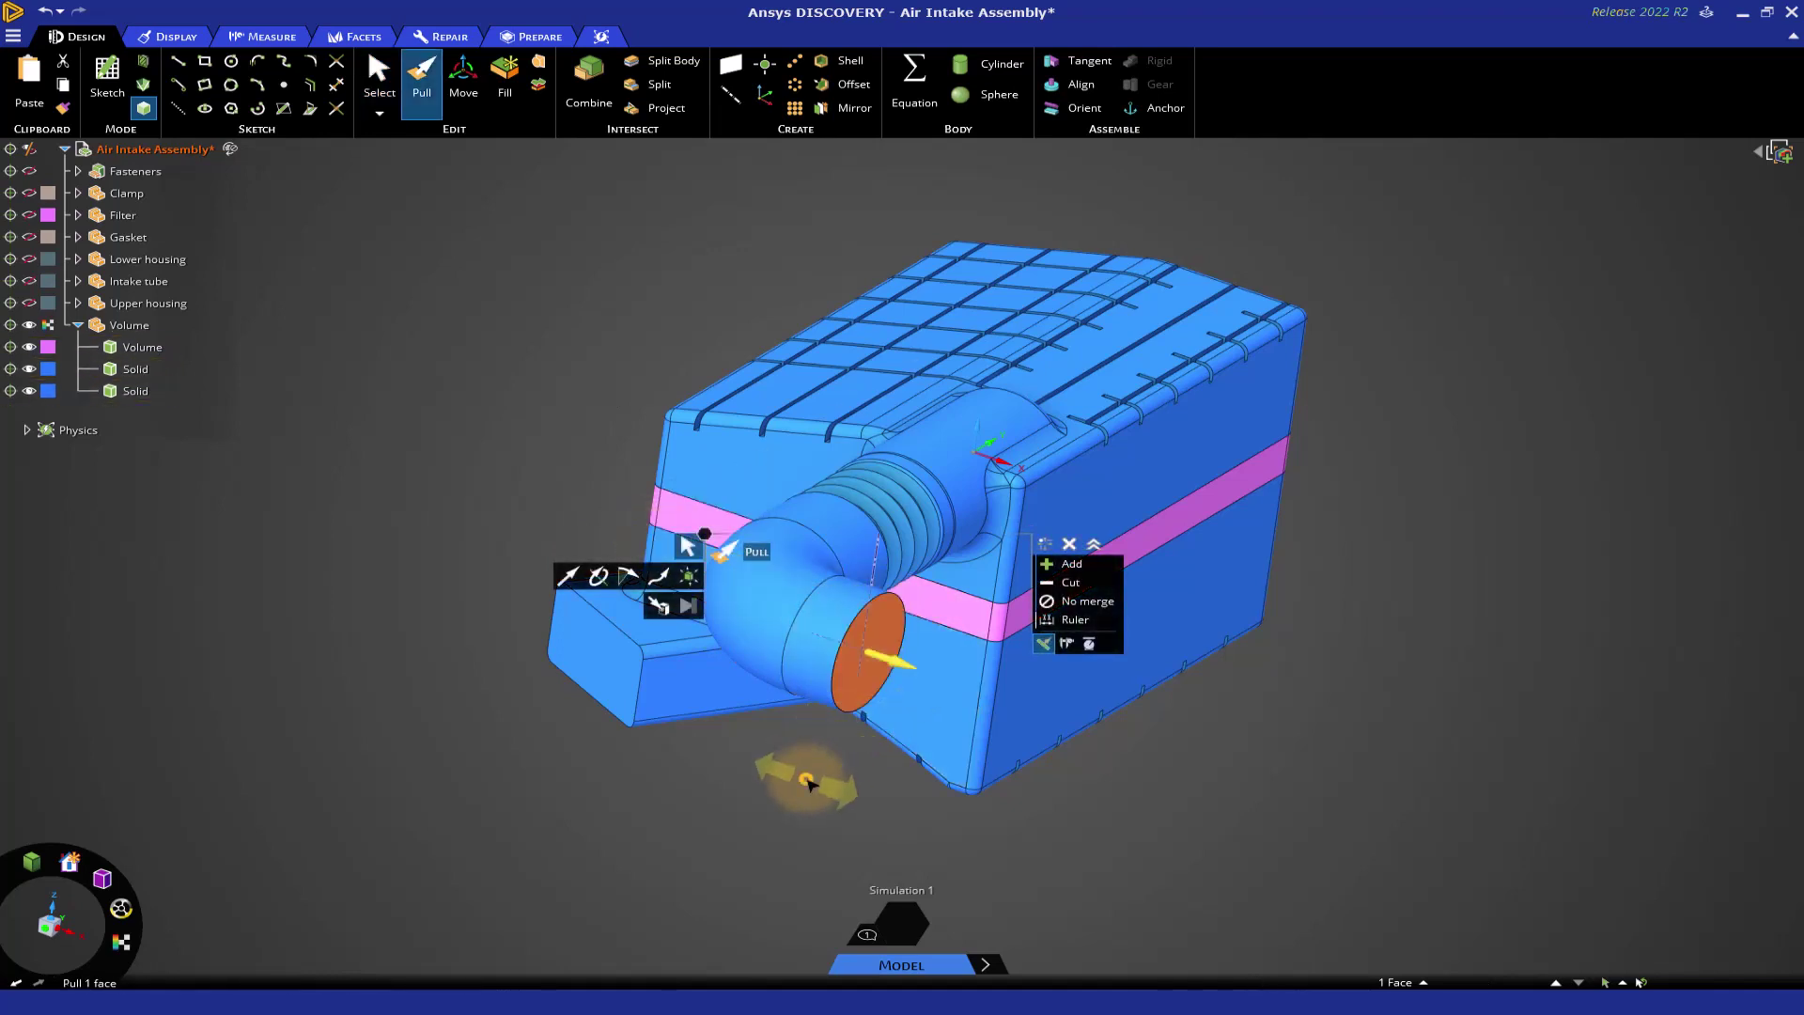
{"action": "left_click_drag", "start_coordinate": [808, 783], "coordinate": [186, 347]}
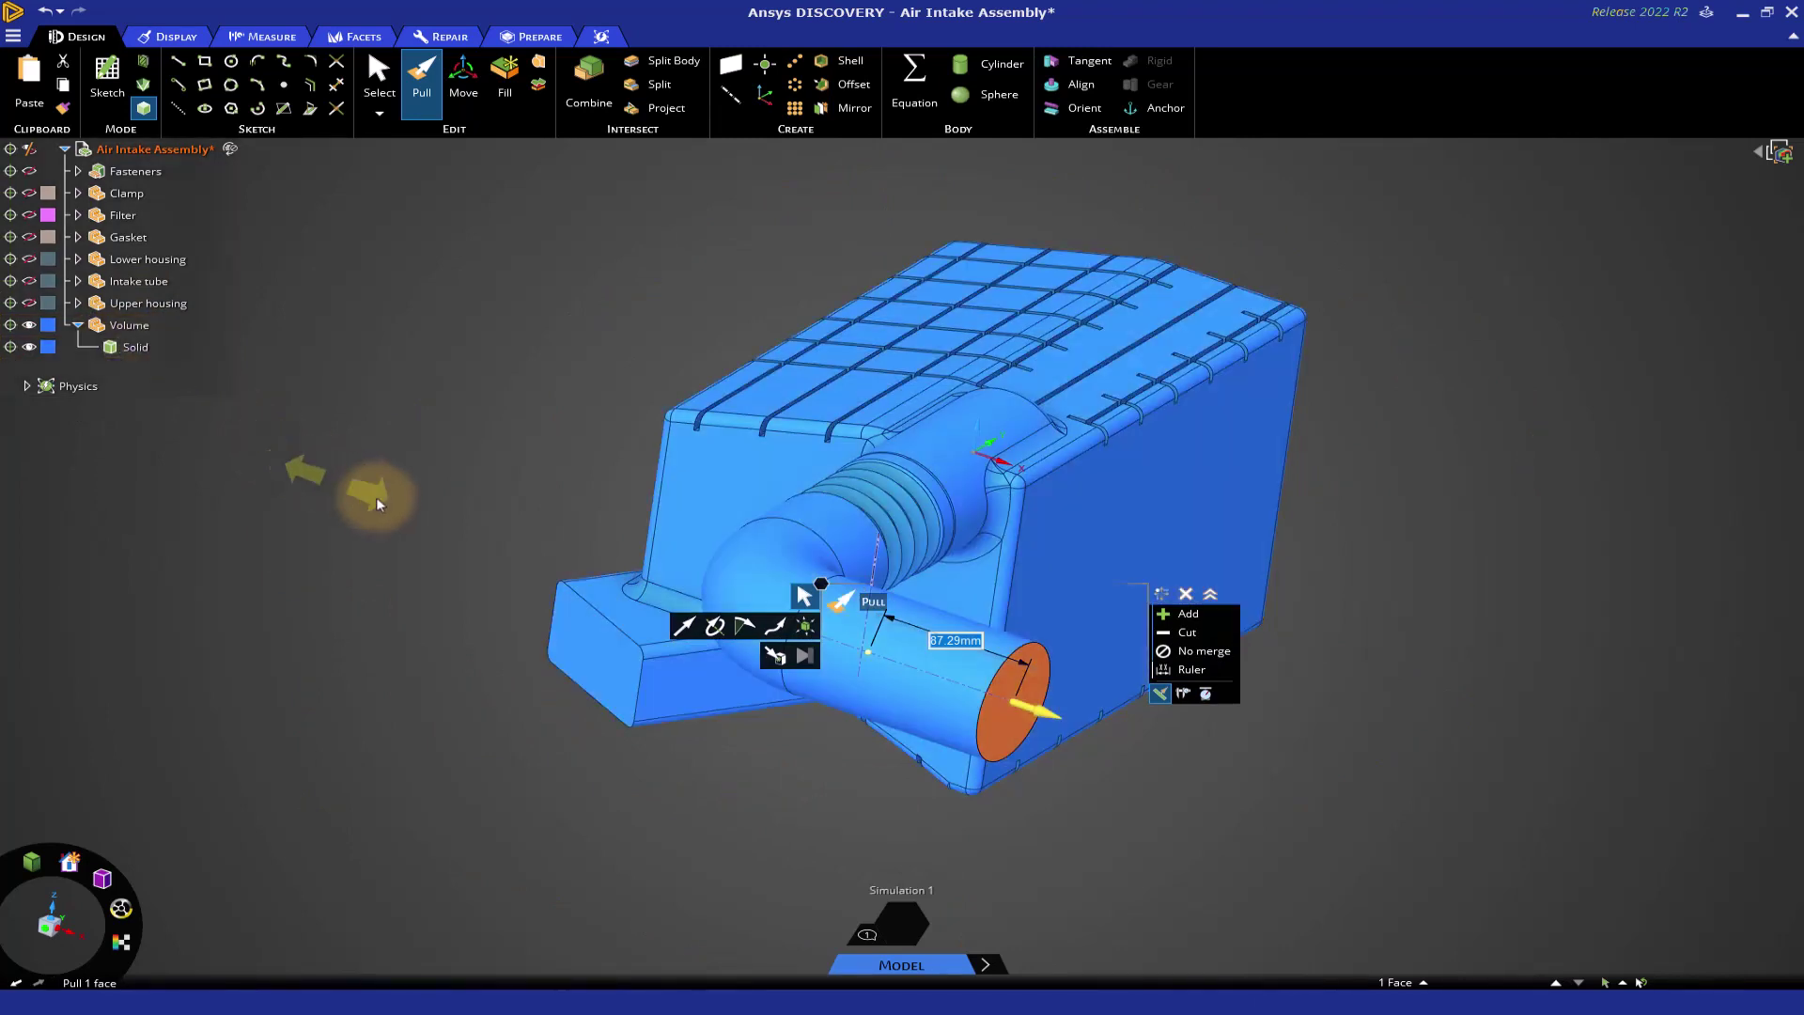
Undo the last pull of the intake tube volume's circular end face.
{"action": "left_click", "coordinate": [47, 13]}
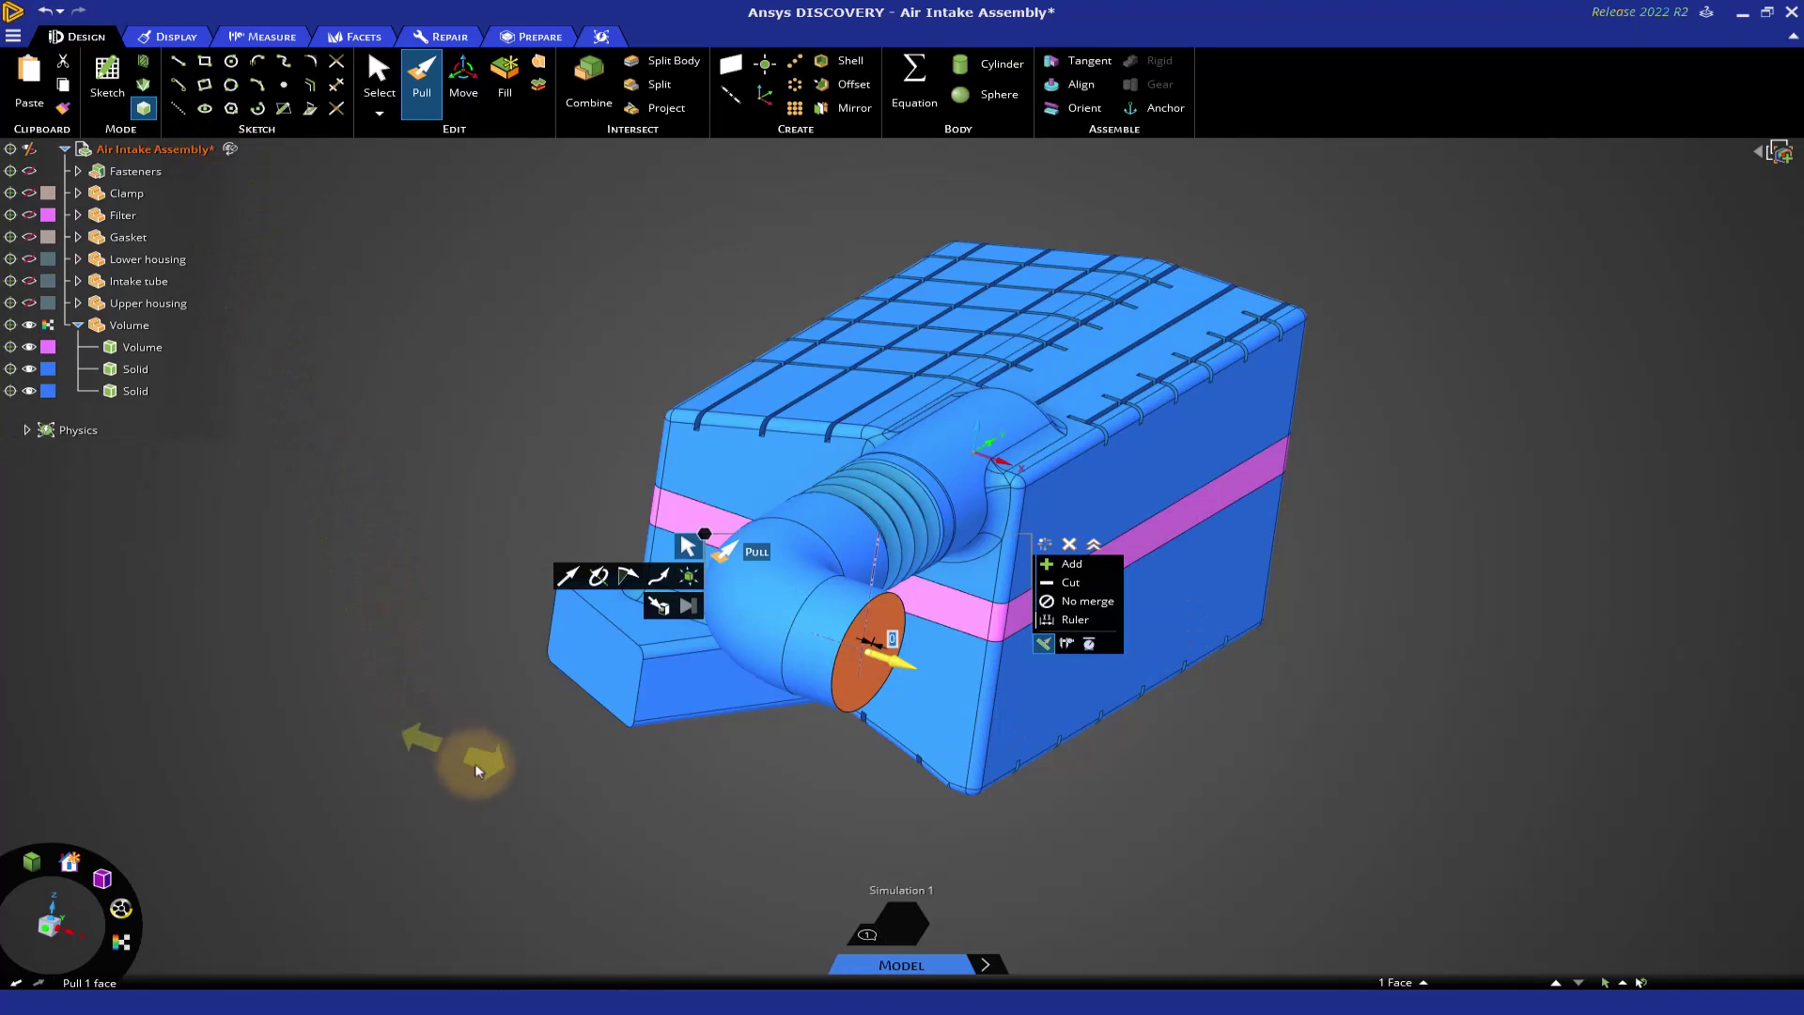
Try pulling the intake tube volume's circular end face outward by about 127 mm with No merge, and undo it.
{"action": "left_click", "coordinate": [1086, 601]}
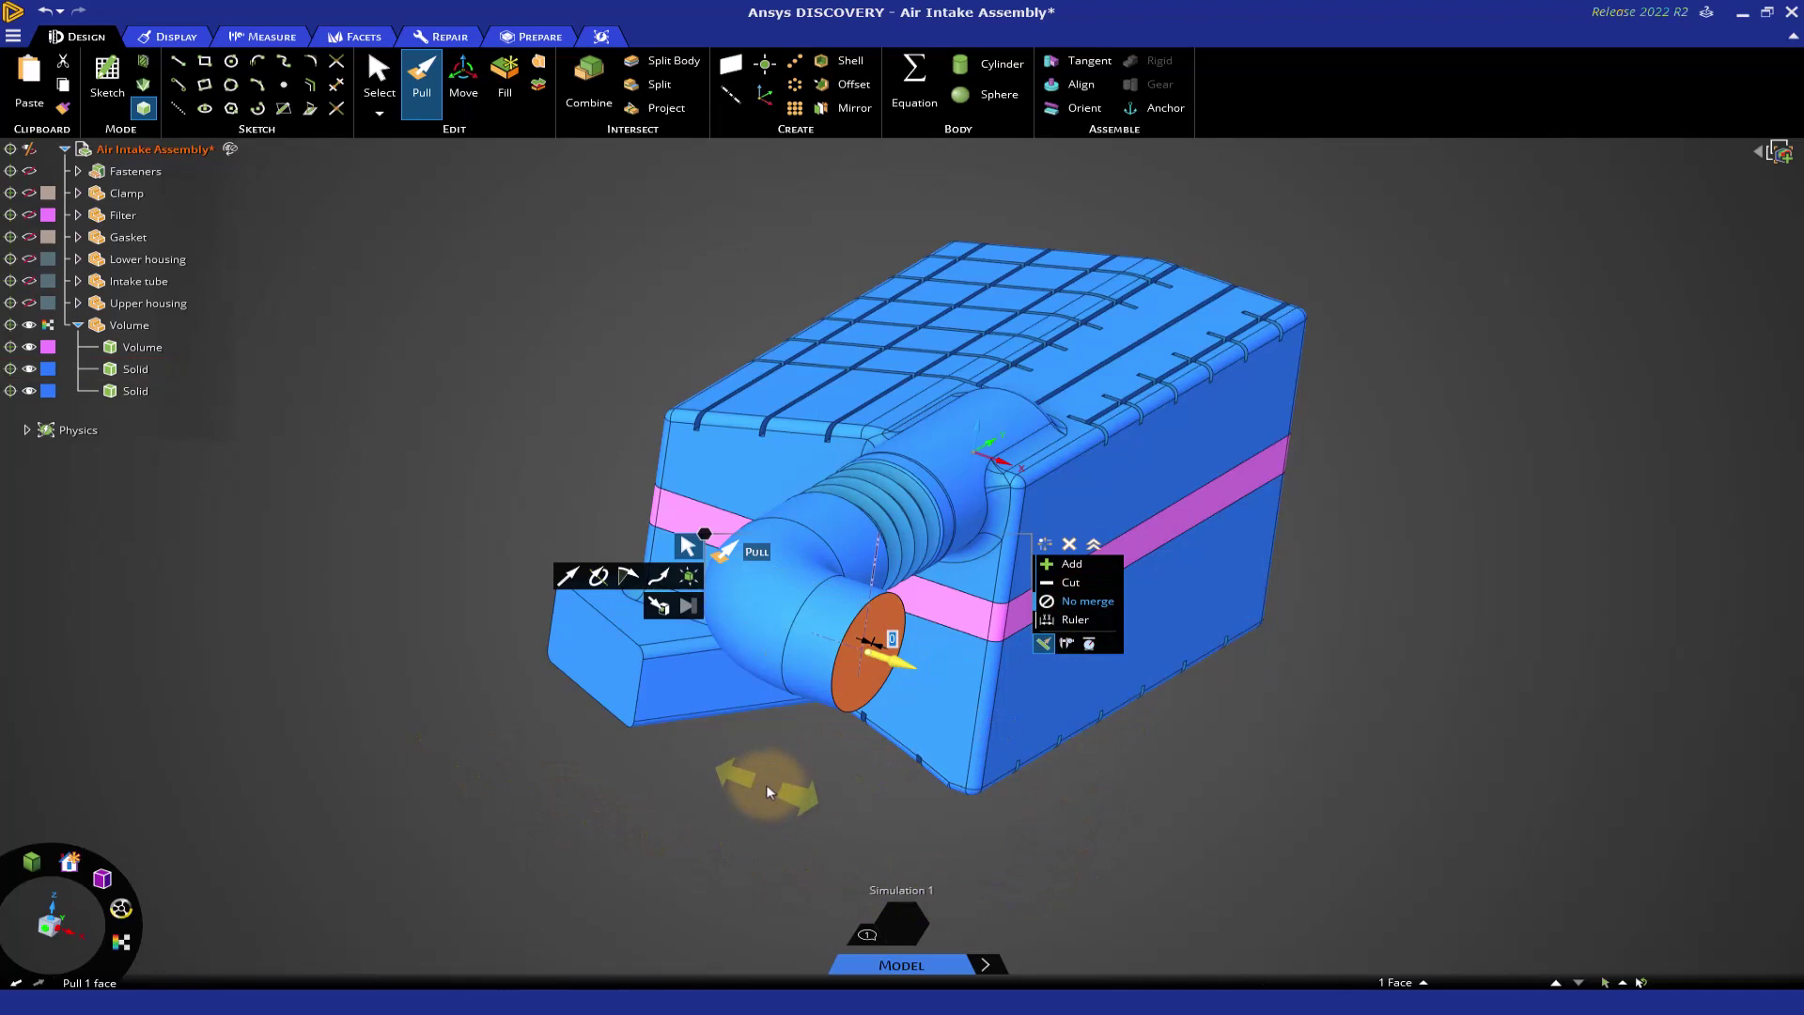
{"action": "left_click_drag", "start_coordinate": [764, 784], "coordinate": [980, 855]}
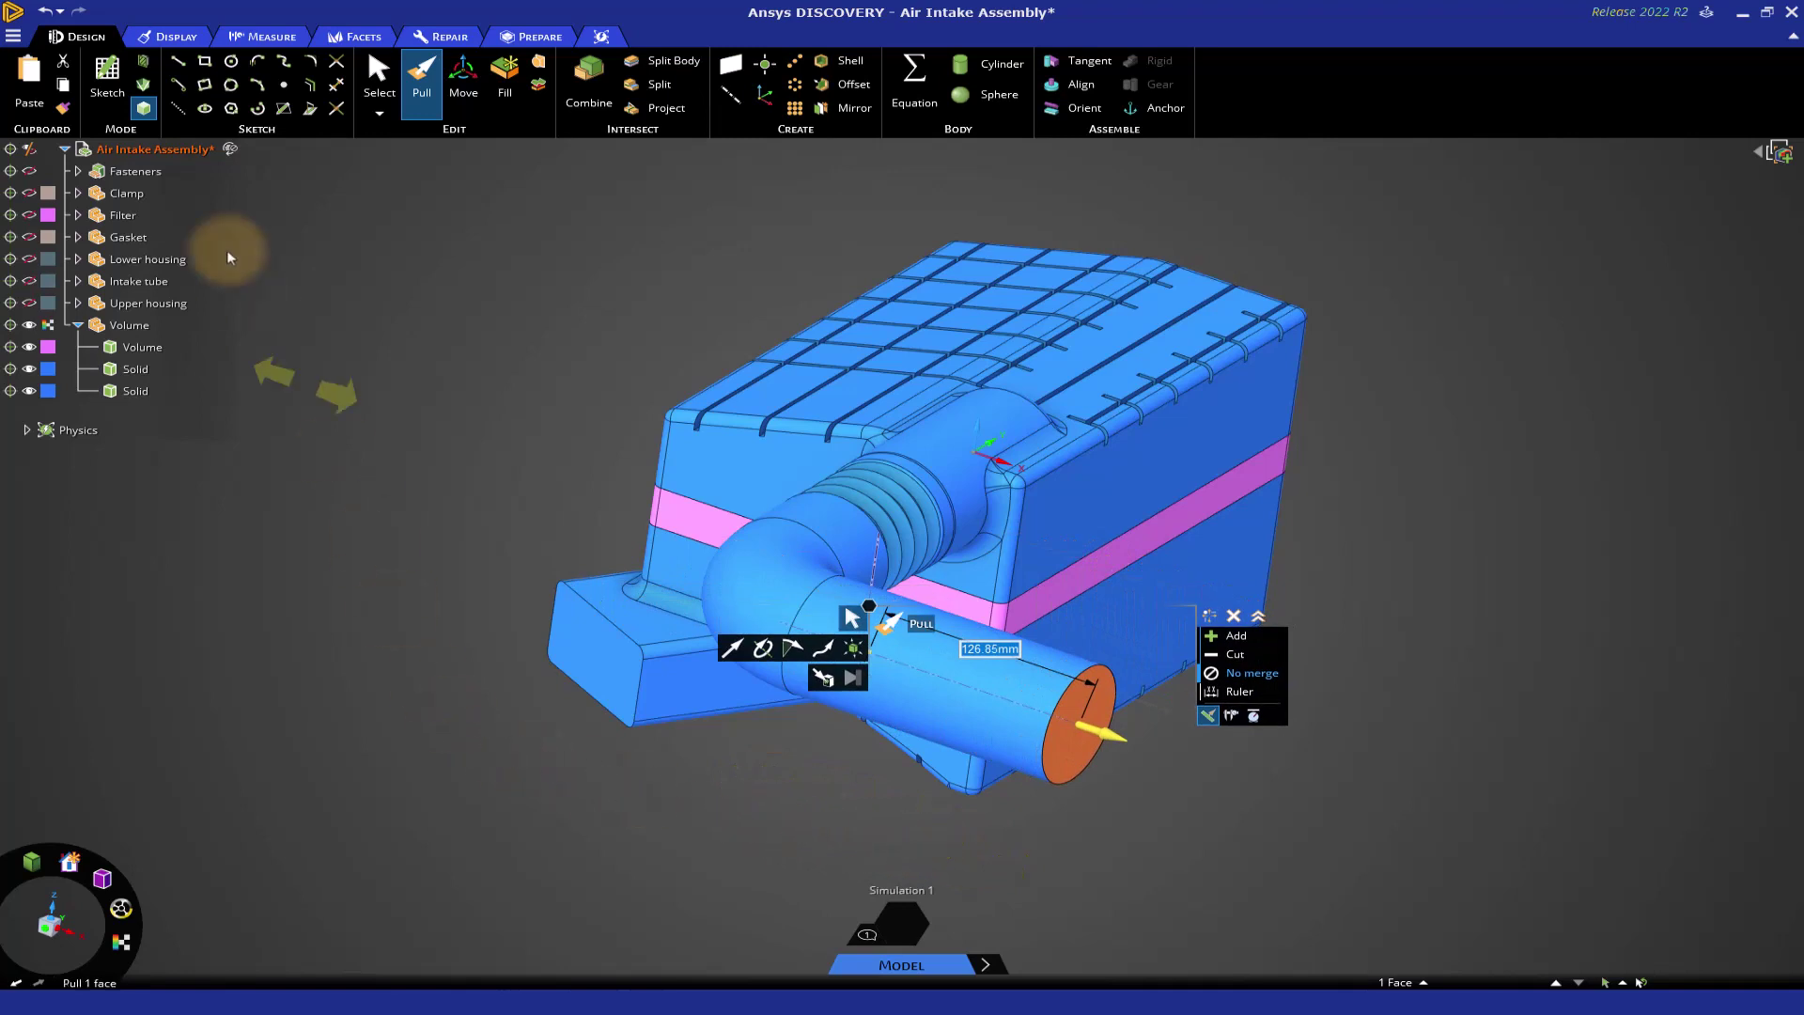
{"action": "left_click", "coordinate": [44, 11]}
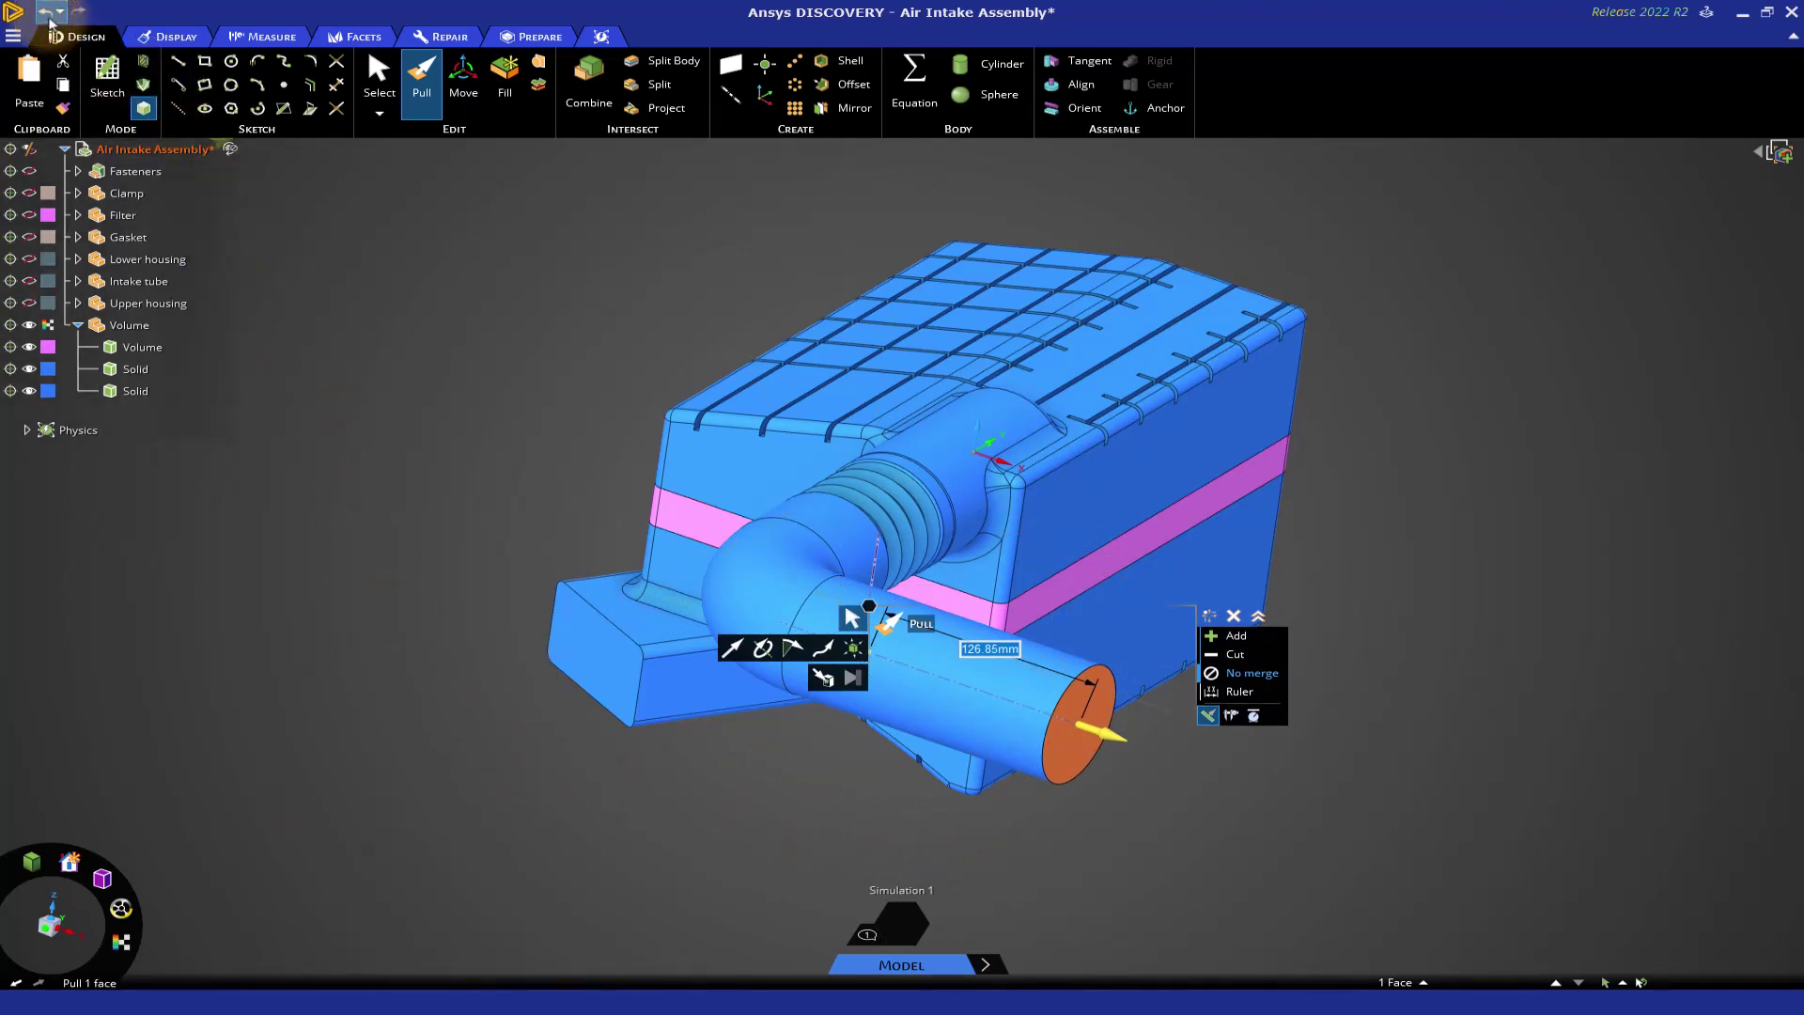
{"action": "key", "text": "Escape"}
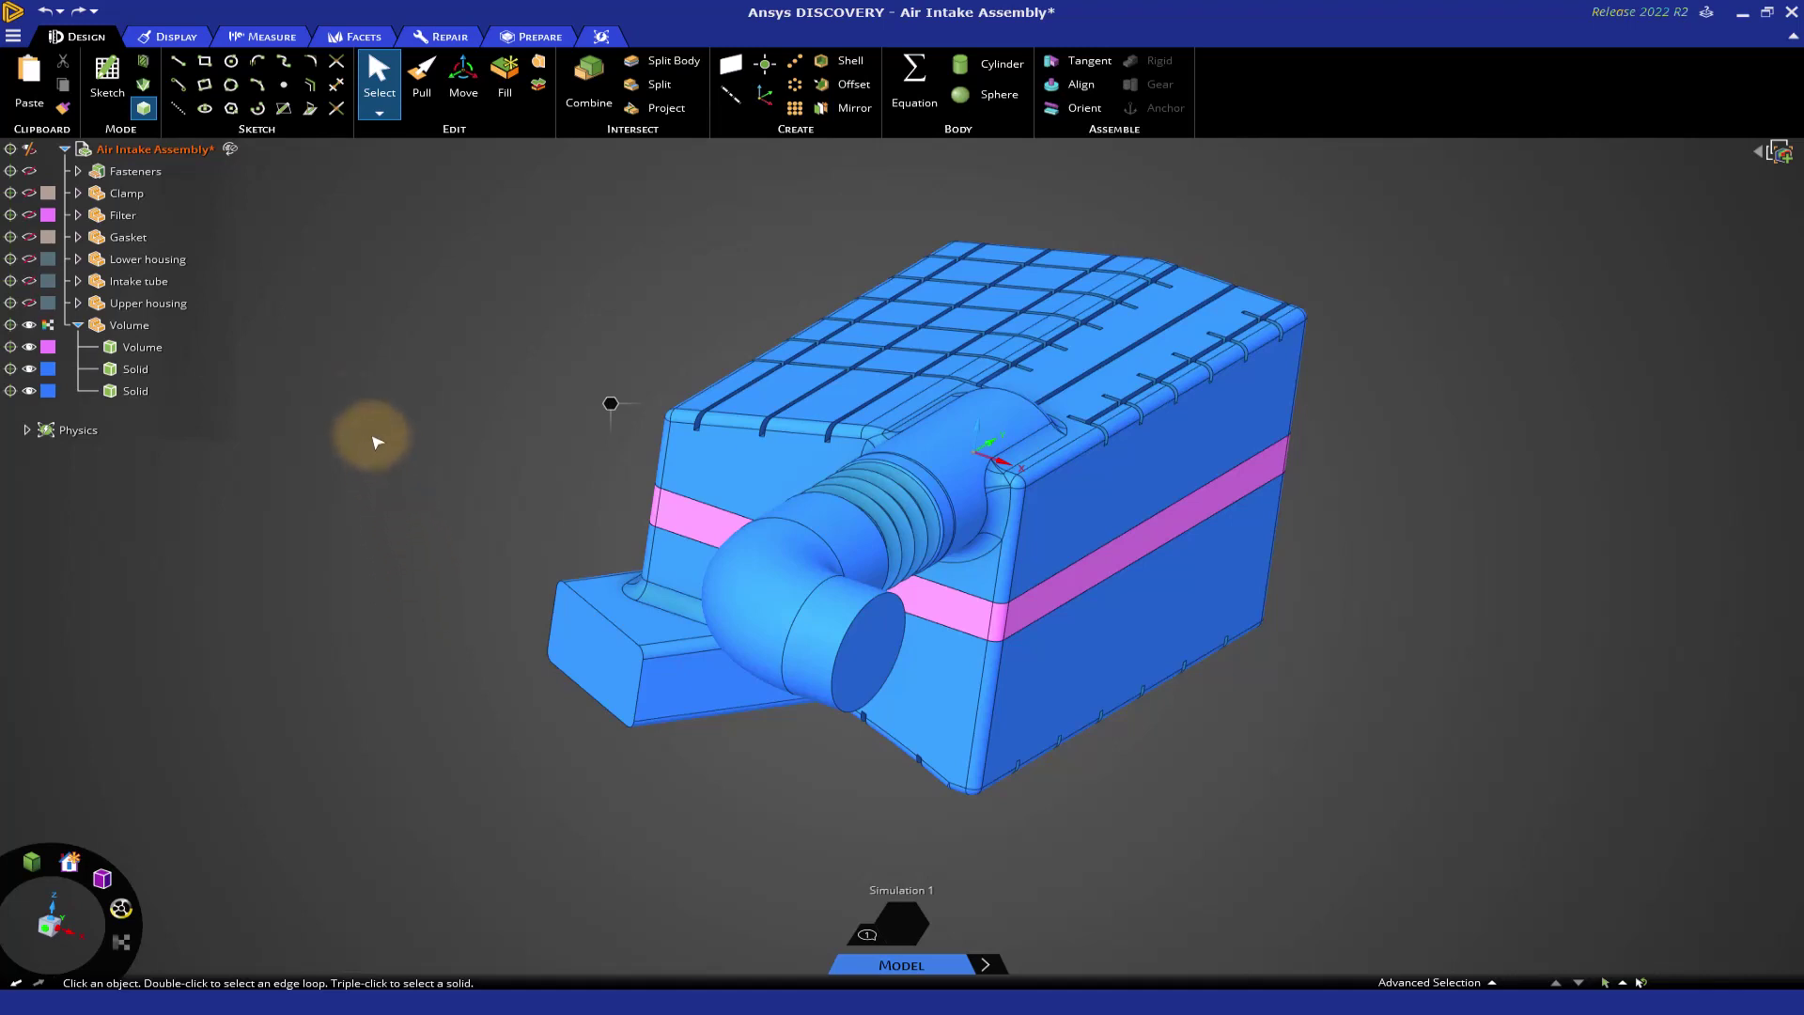
Rename the magenta filter-shaped body in the Volume component as "Fluid - Filter".
{"action": "right_click", "coordinate": [159, 347]}
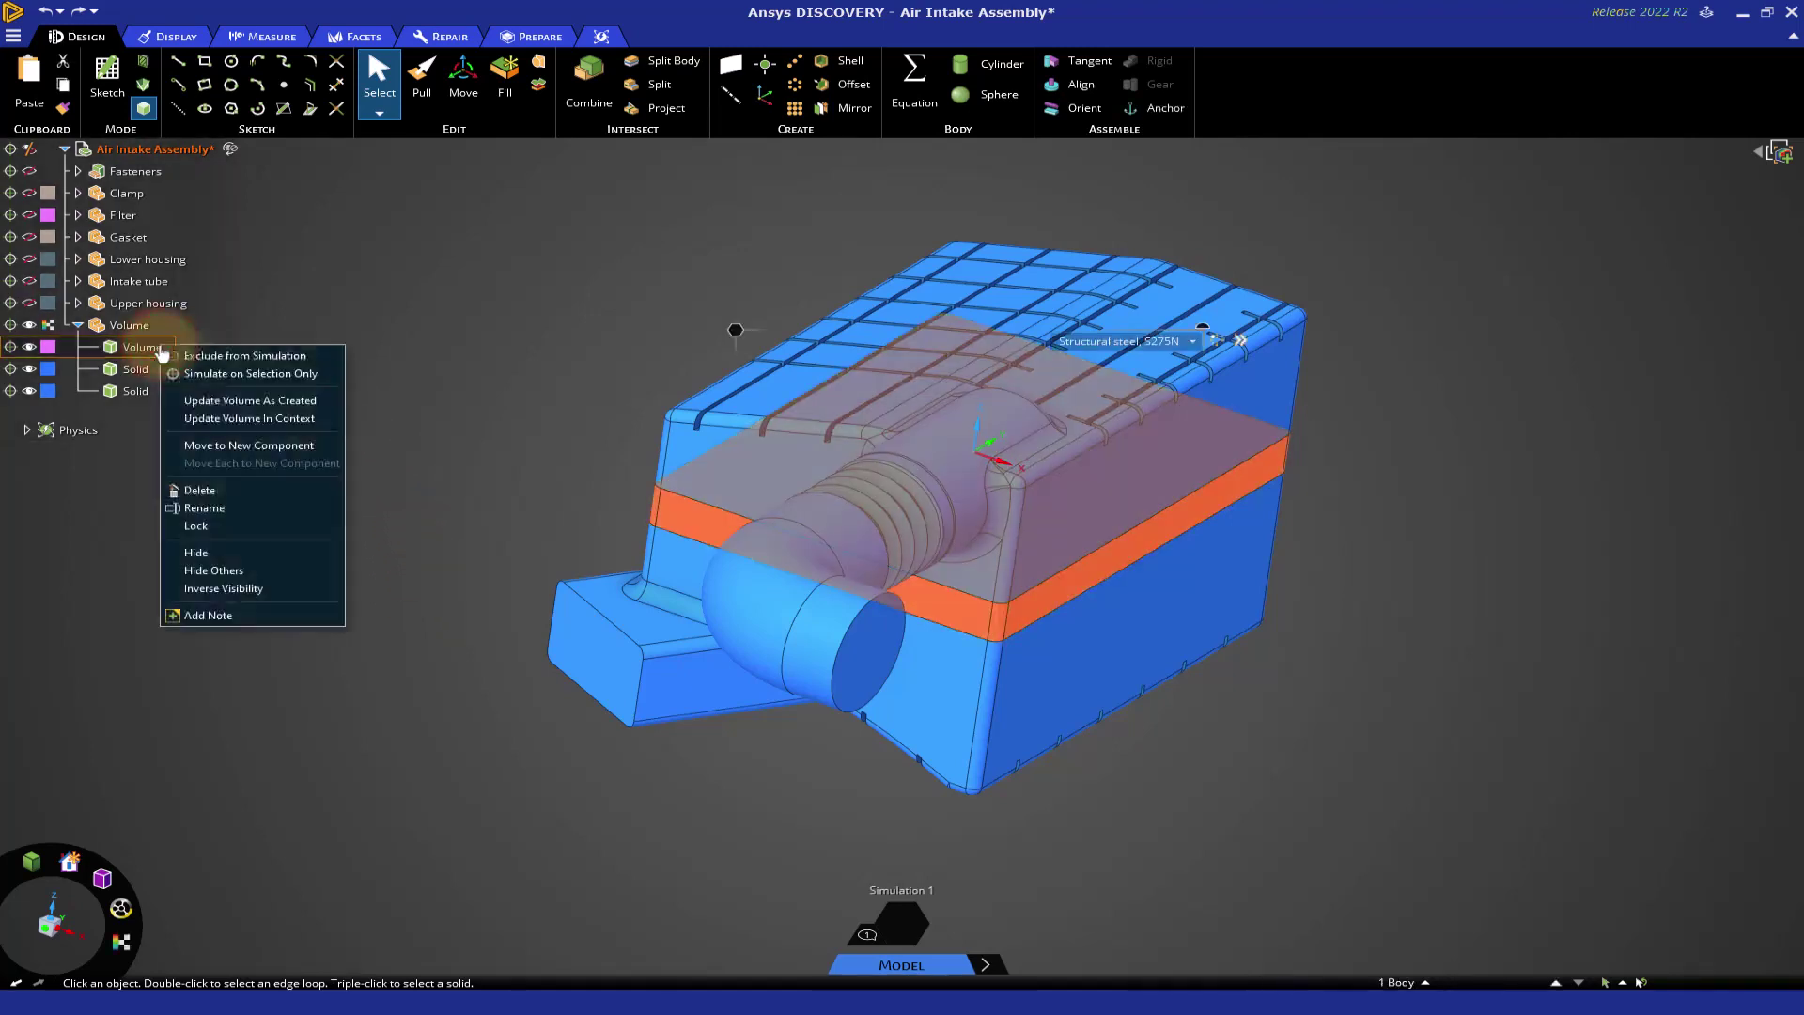
{"action": "left_click", "coordinate": [231, 507]}
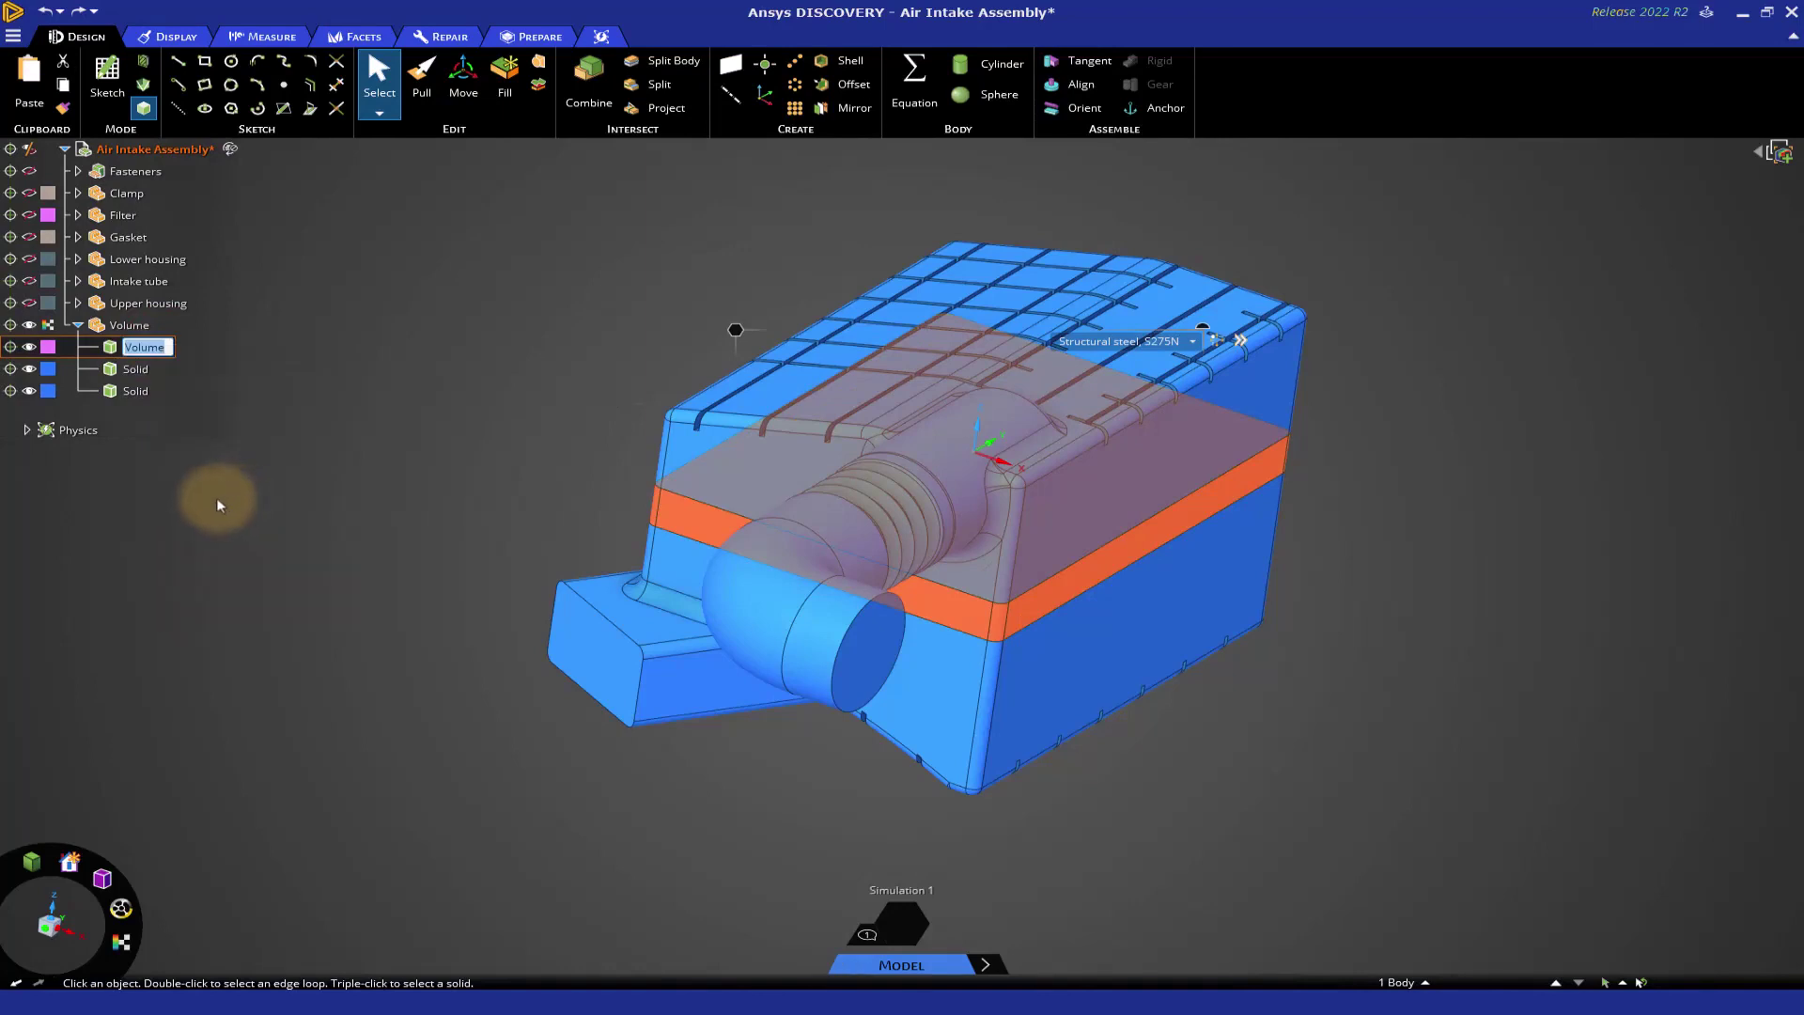
{"action": "type", "text": "Fluid - Filter"}
{"action": "key", "text": "Return"}
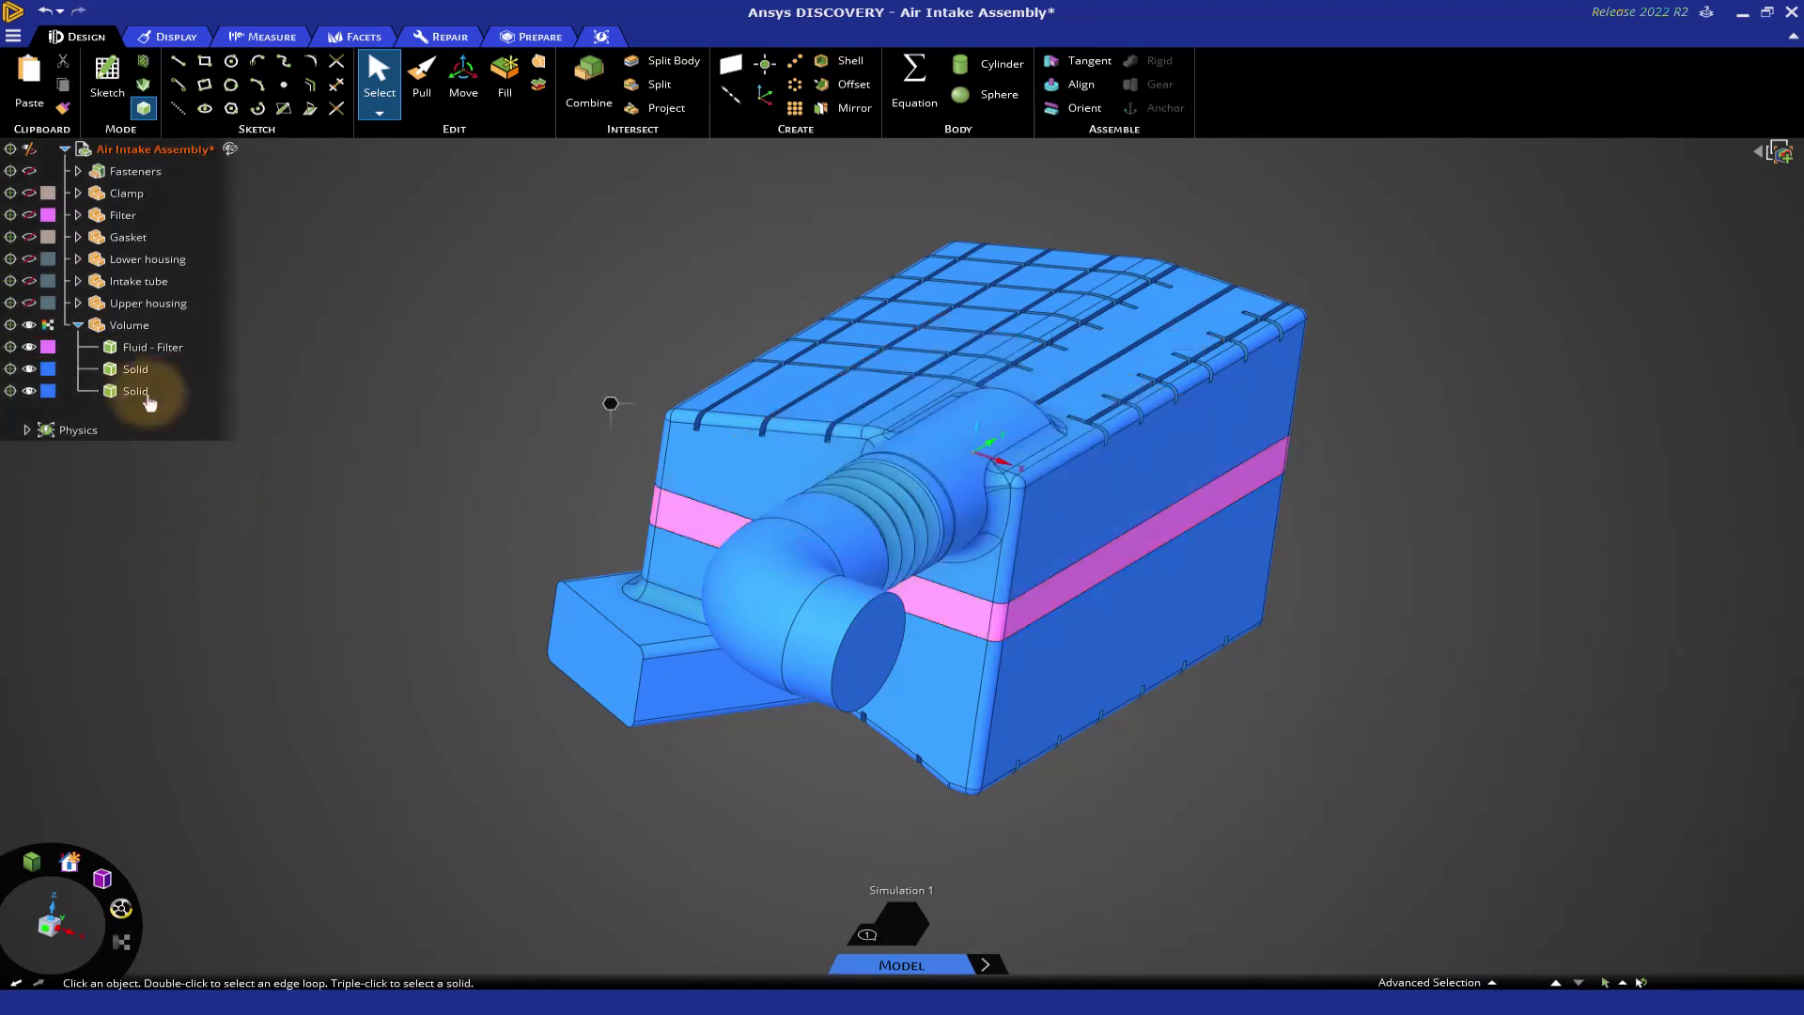
Rename the blue solid body below the filter region as "Fluid 1".
{"action": "right_click", "coordinate": [136, 370]}
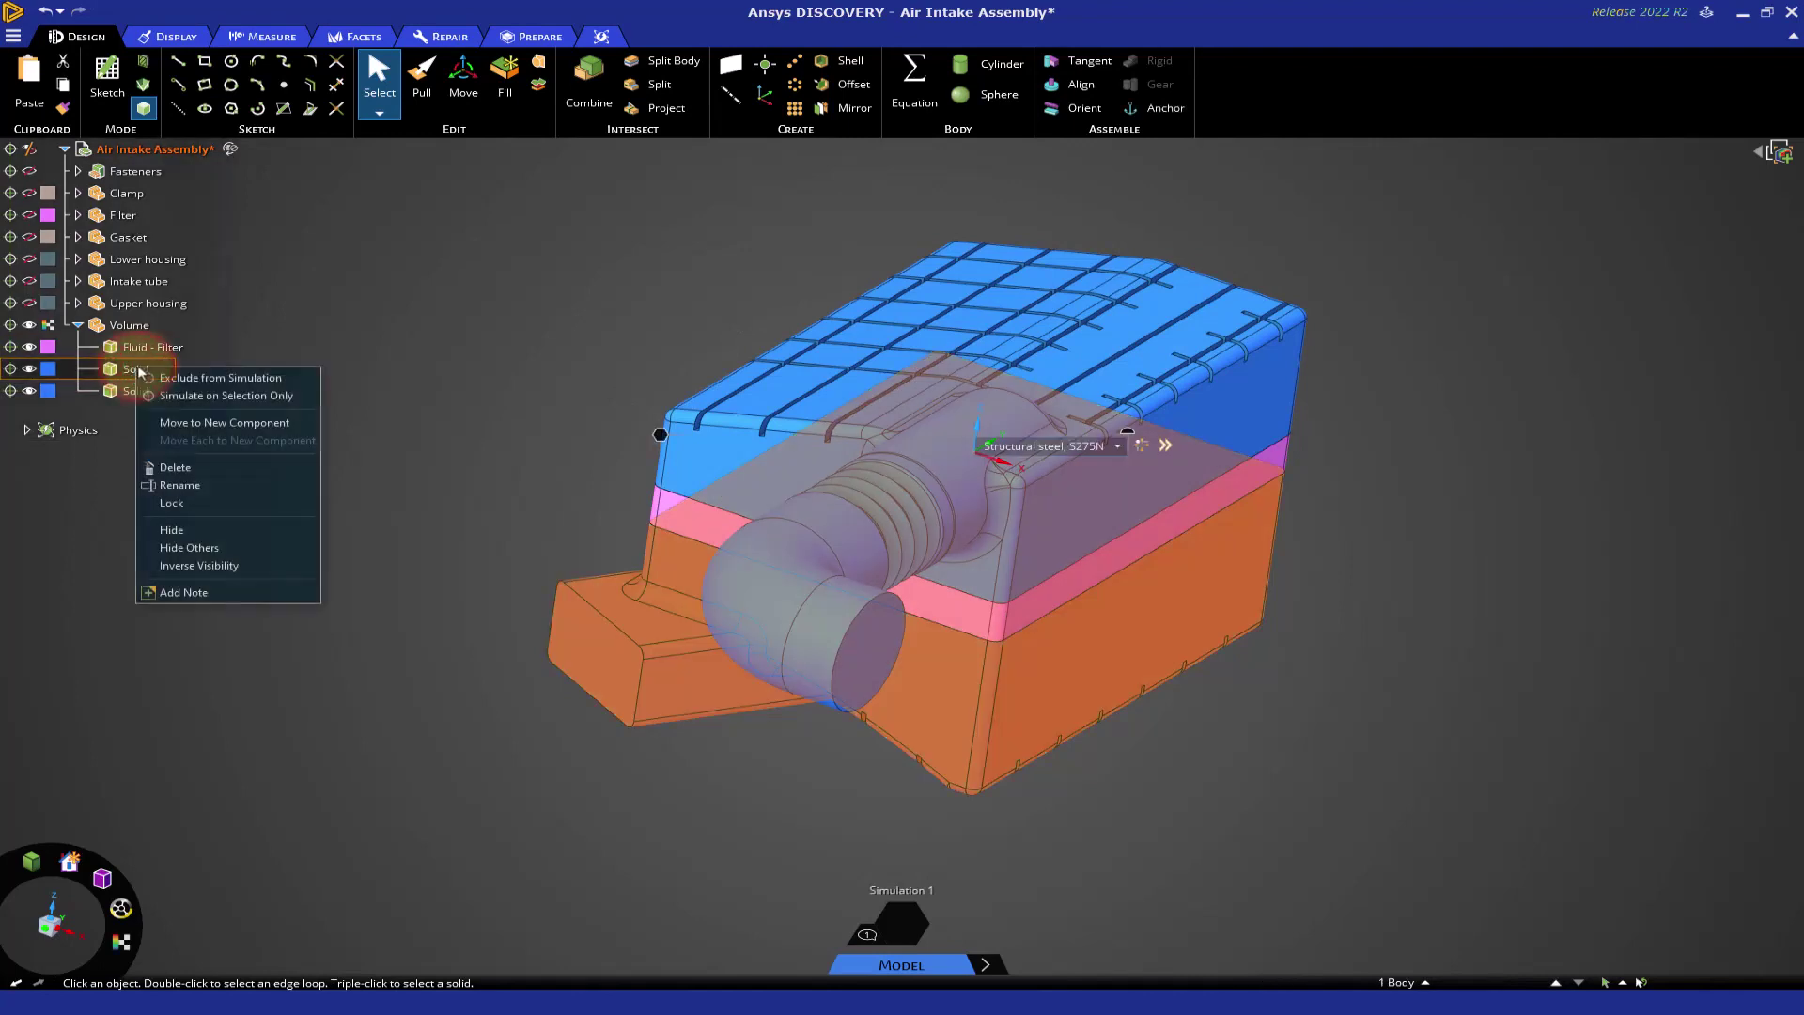
{"action": "left_click", "coordinate": [188, 484]}
{"action": "type", "text": "Fl"}
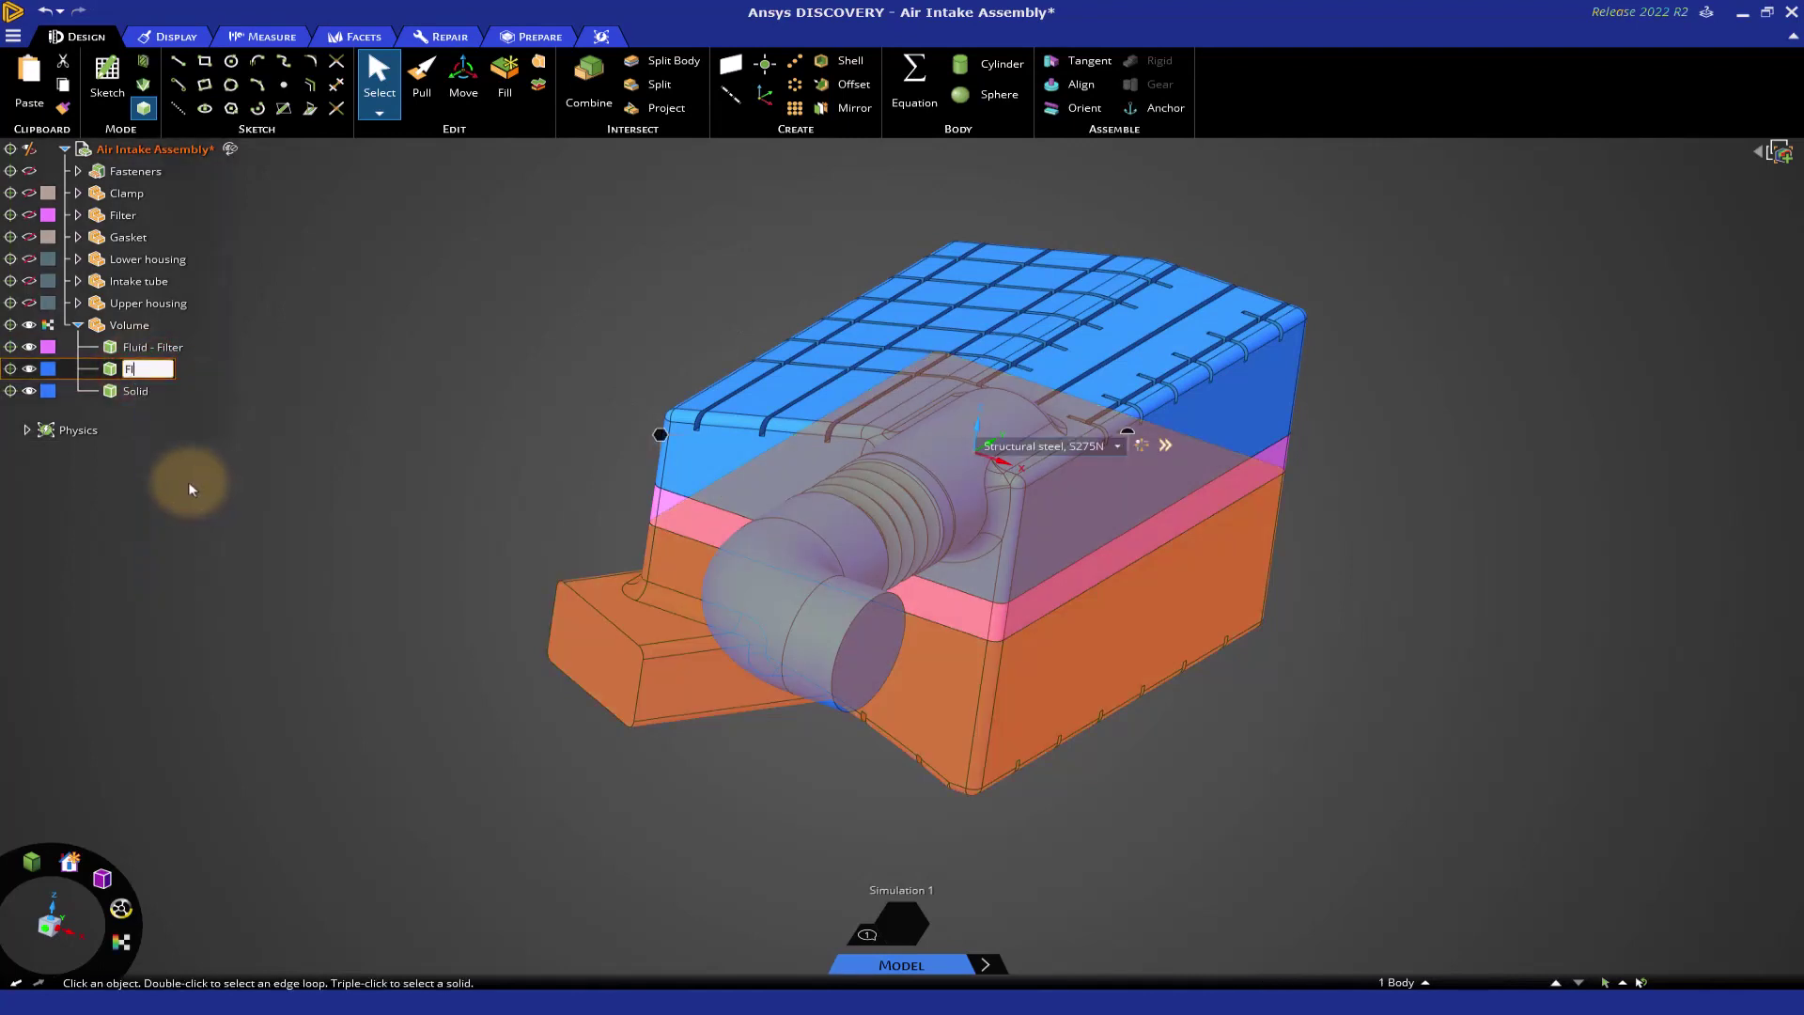
{"action": "type", "text": "uid 1"}
{"action": "key", "text": "Return"}
Rename the blue solid body above the filter region, which includes the intake tube, as "Fluid 2".
{"action": "left_click", "coordinate": [141, 392]}
{"action": "right_click", "coordinate": [144, 402]}
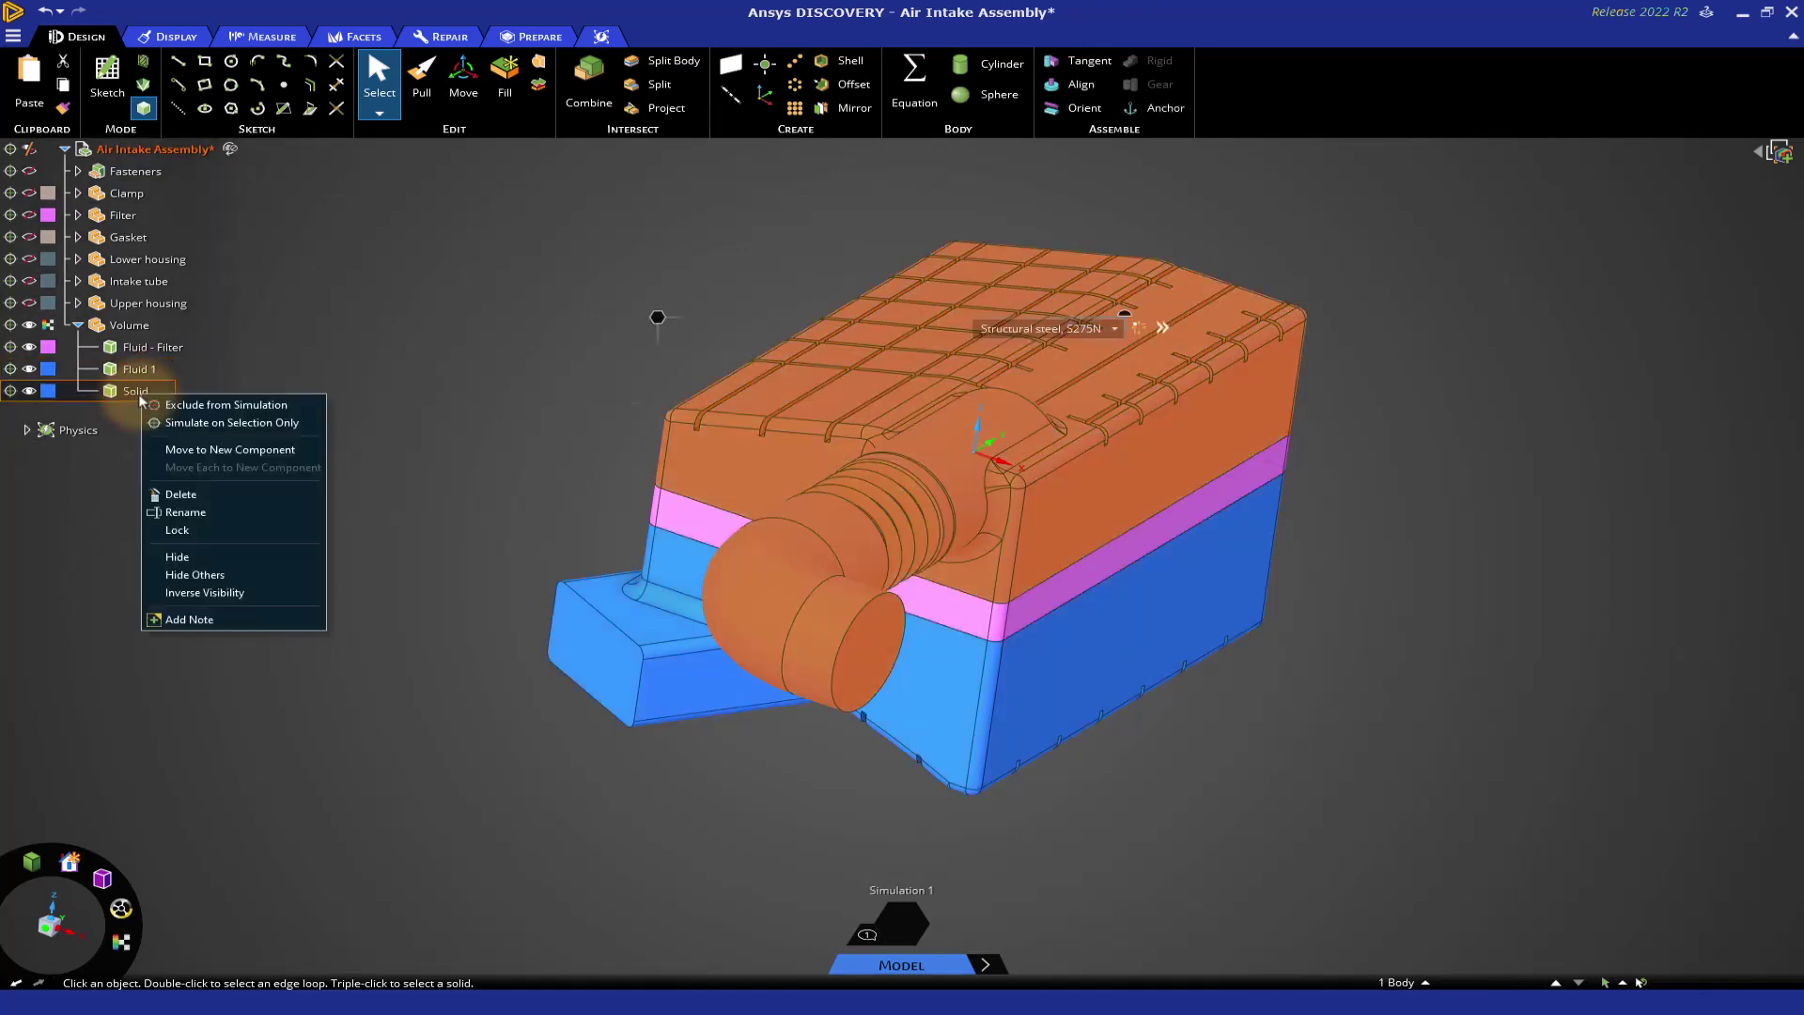
{"action": "left_click", "coordinate": [214, 503]}
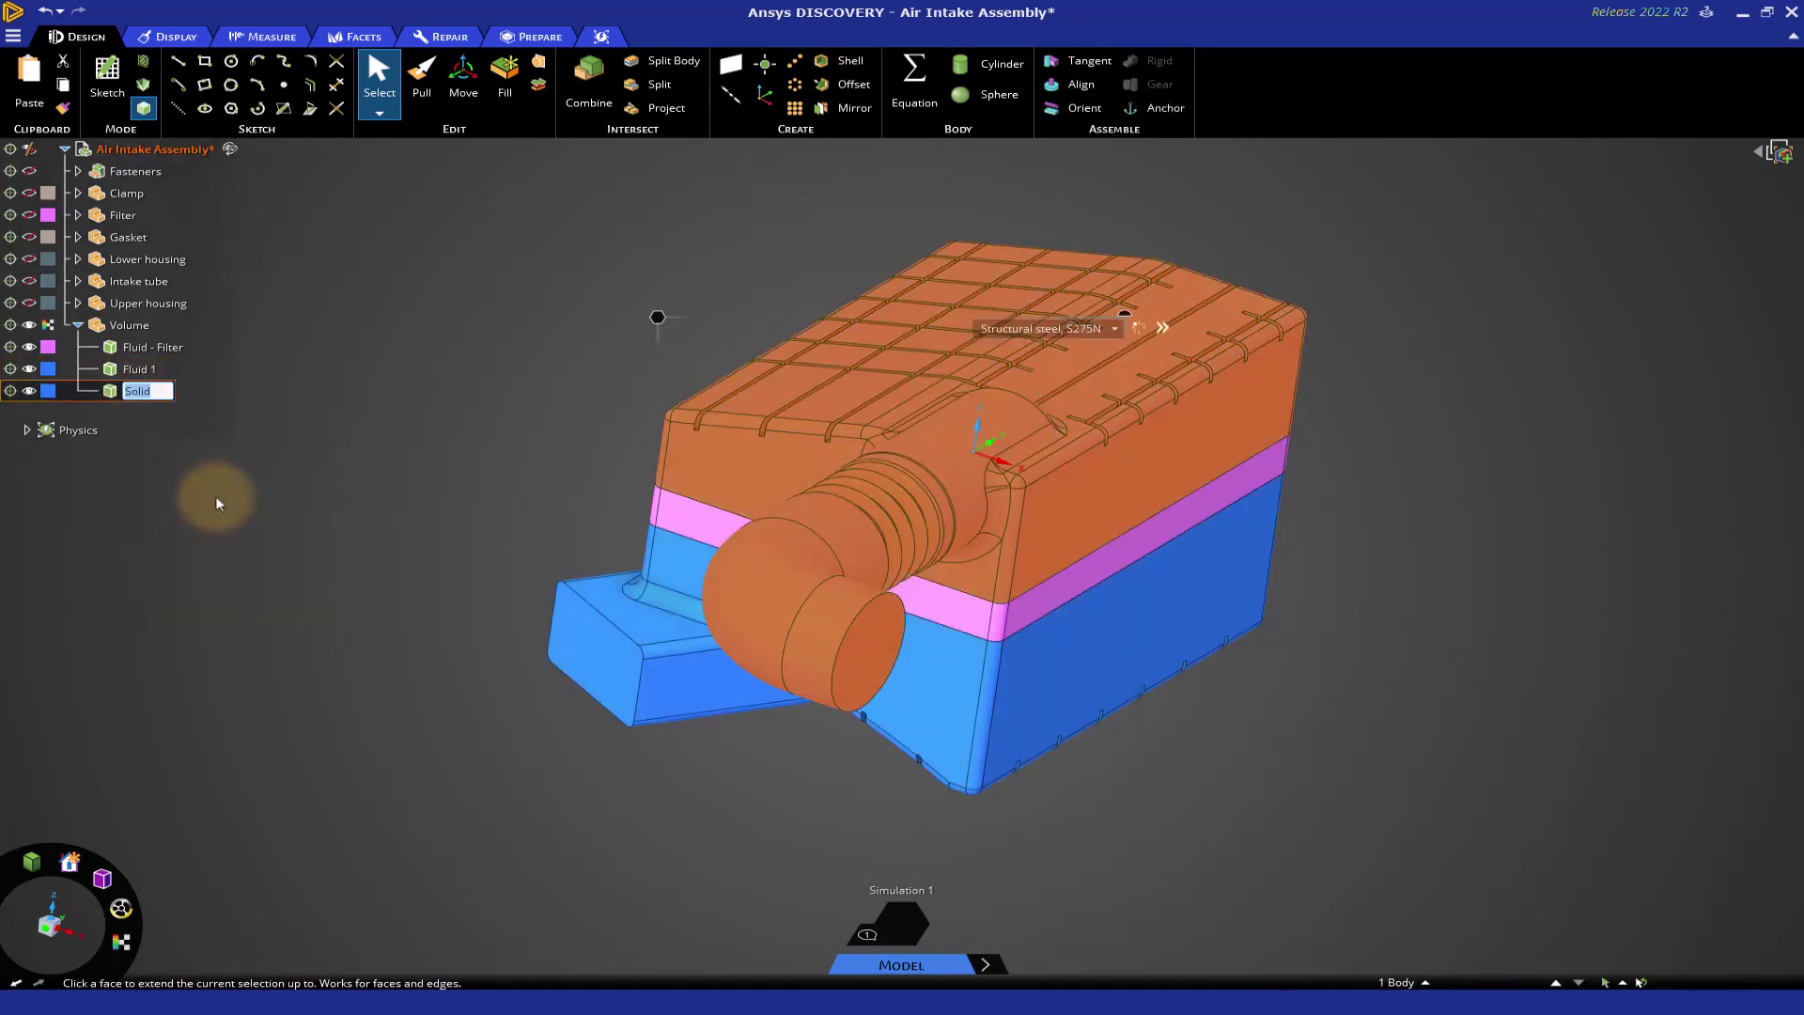
{"action": "type", "text": "Fluid 2"}
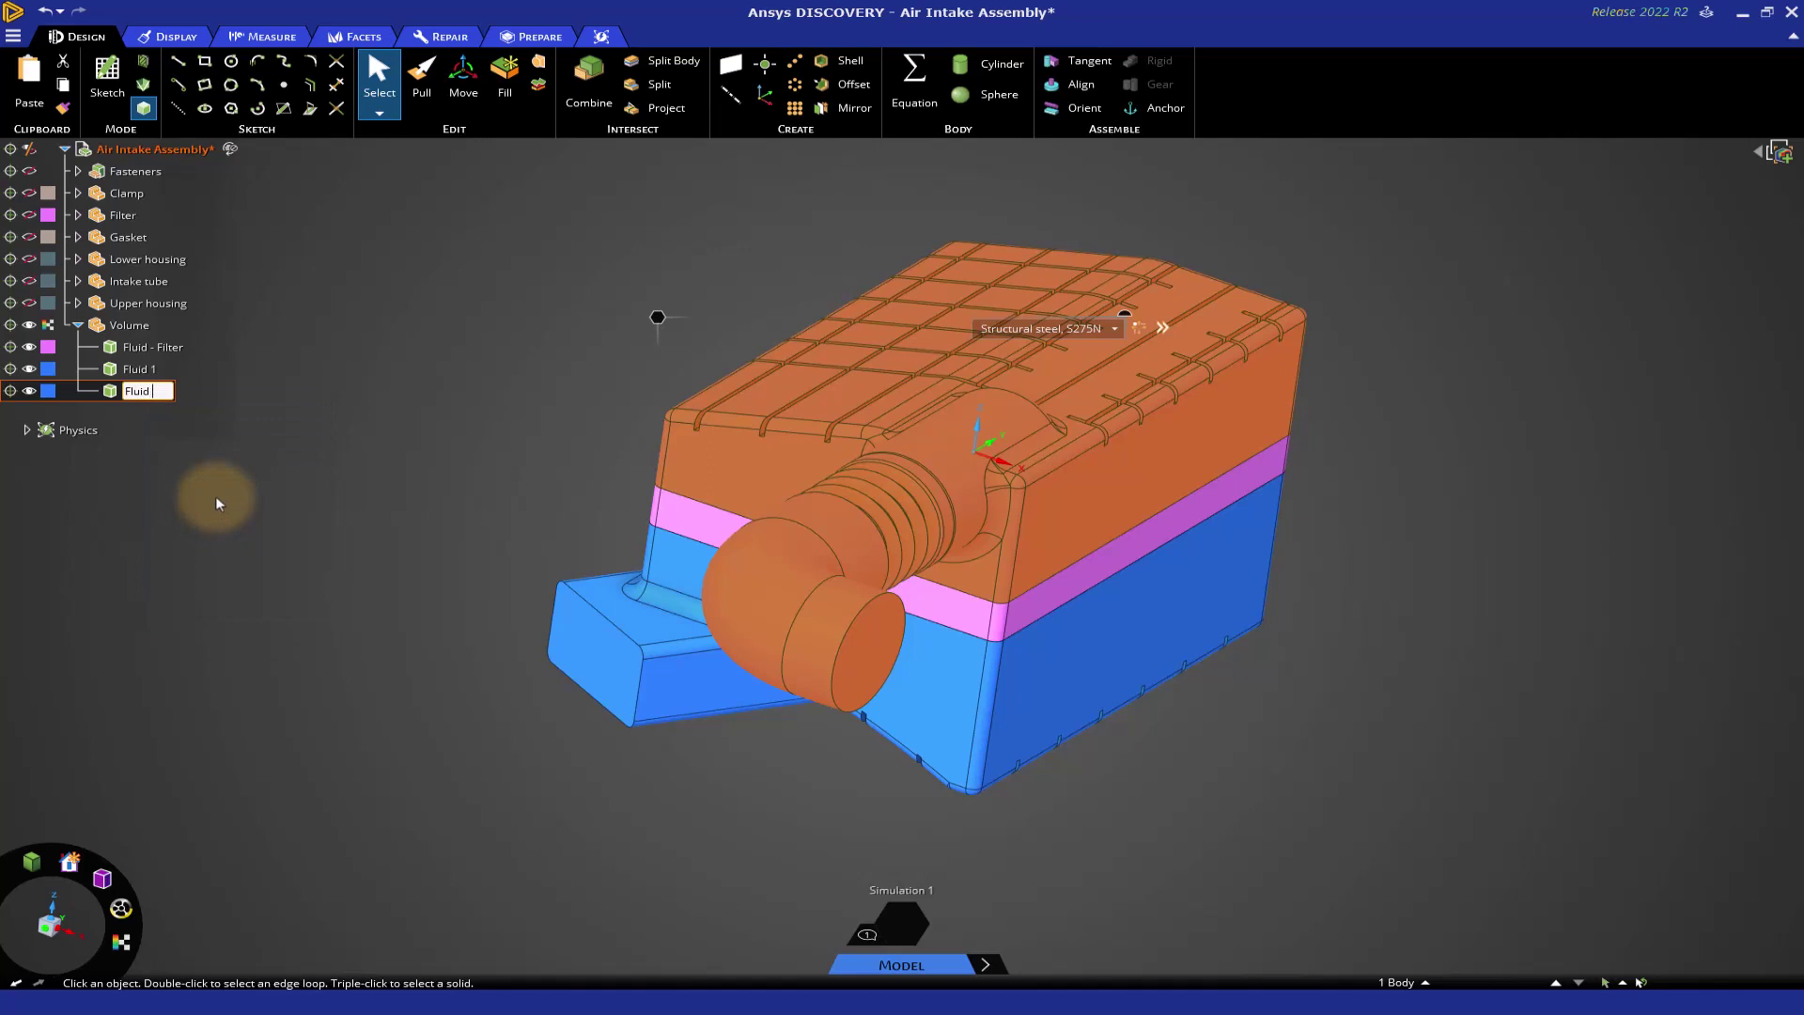
{"action": "left_click", "coordinate": [218, 494]}
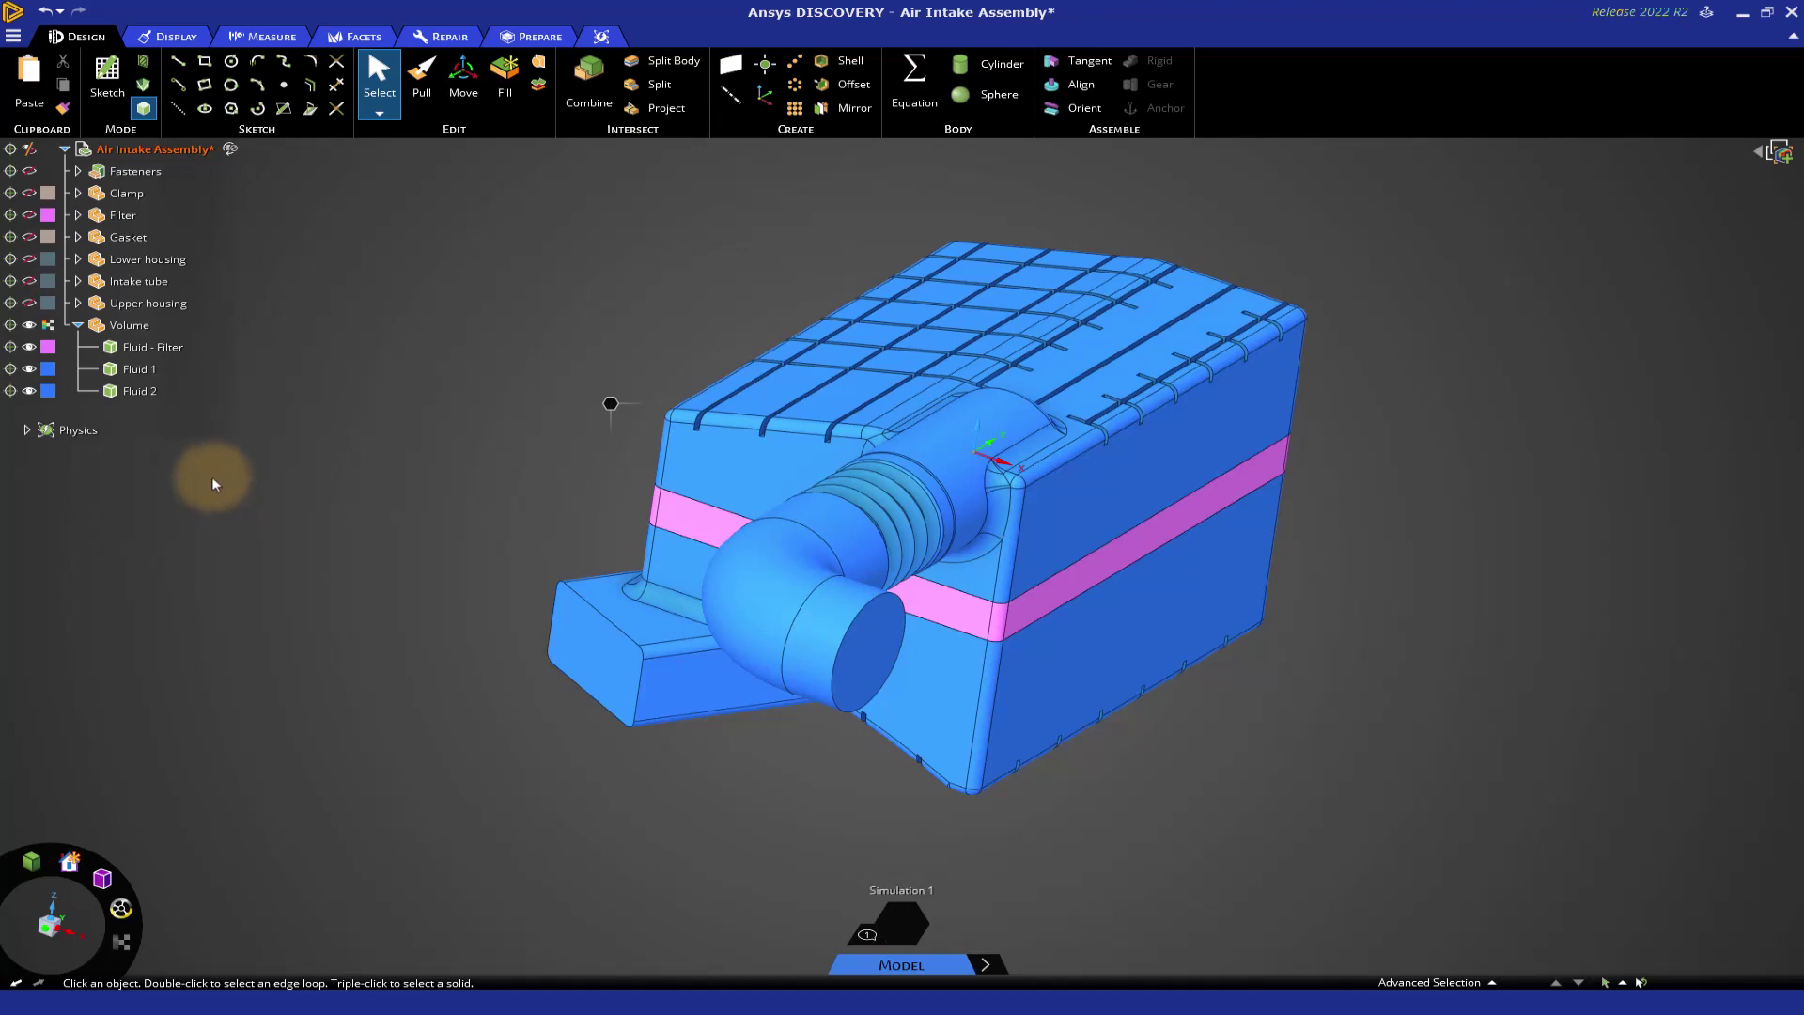
Move each of the Fluid - Filter, Fluid 1 and Fluid 2 bodies to its own new component.
{"action": "left_click", "coordinate": [169, 362]}
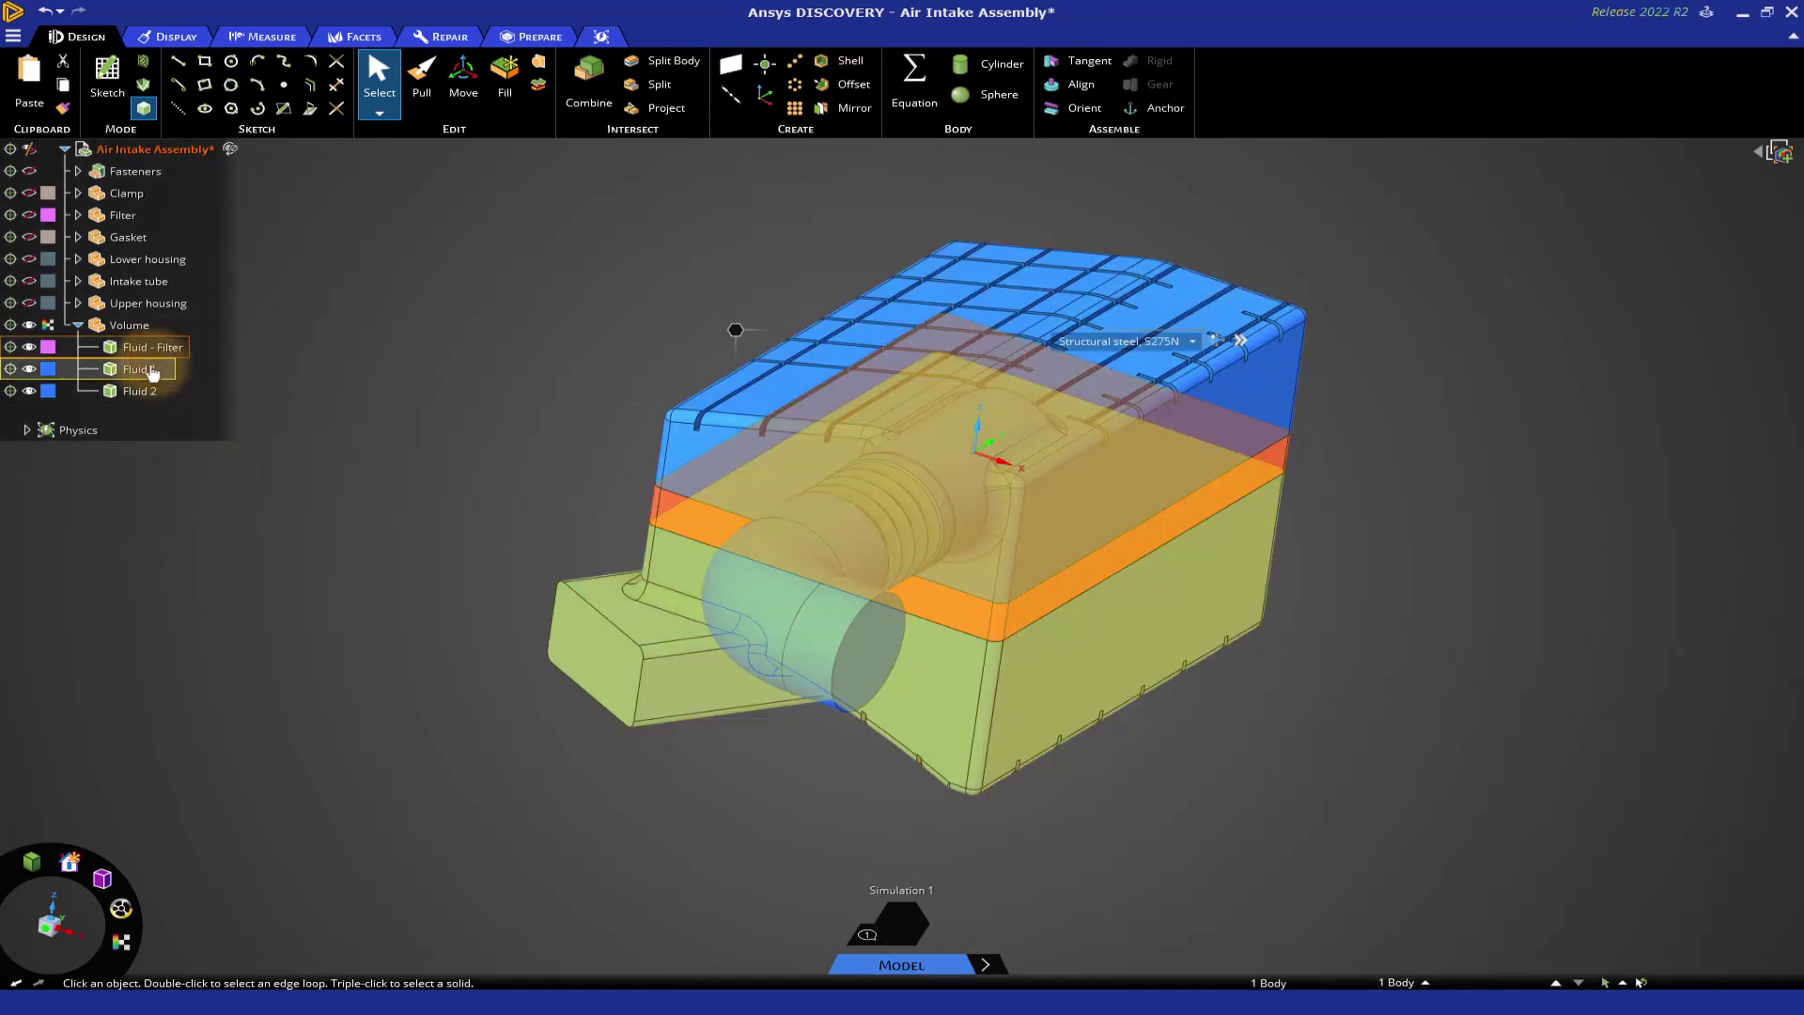
{"action": "left_click", "coordinate": [141, 368], "text": "ctrl"}
{"action": "left_click", "coordinate": [148, 390], "text": "ctrl"}
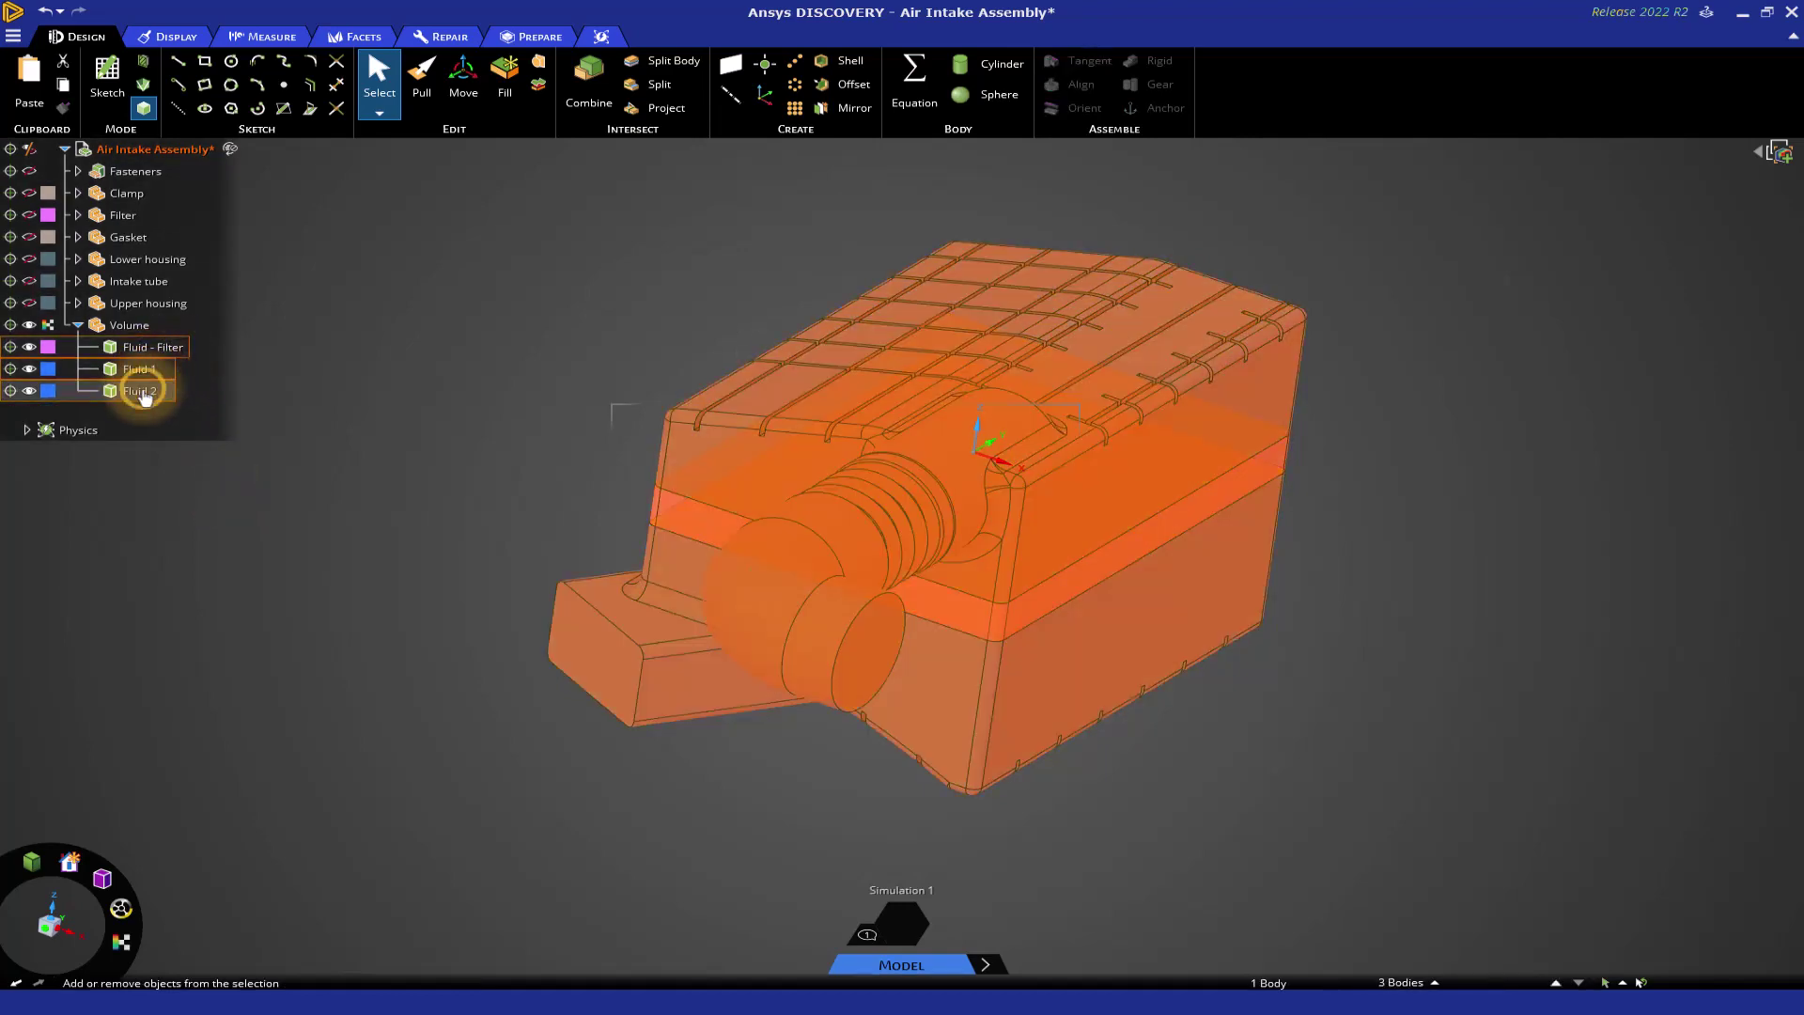
{"action": "right_click", "coordinate": [346, 404]}
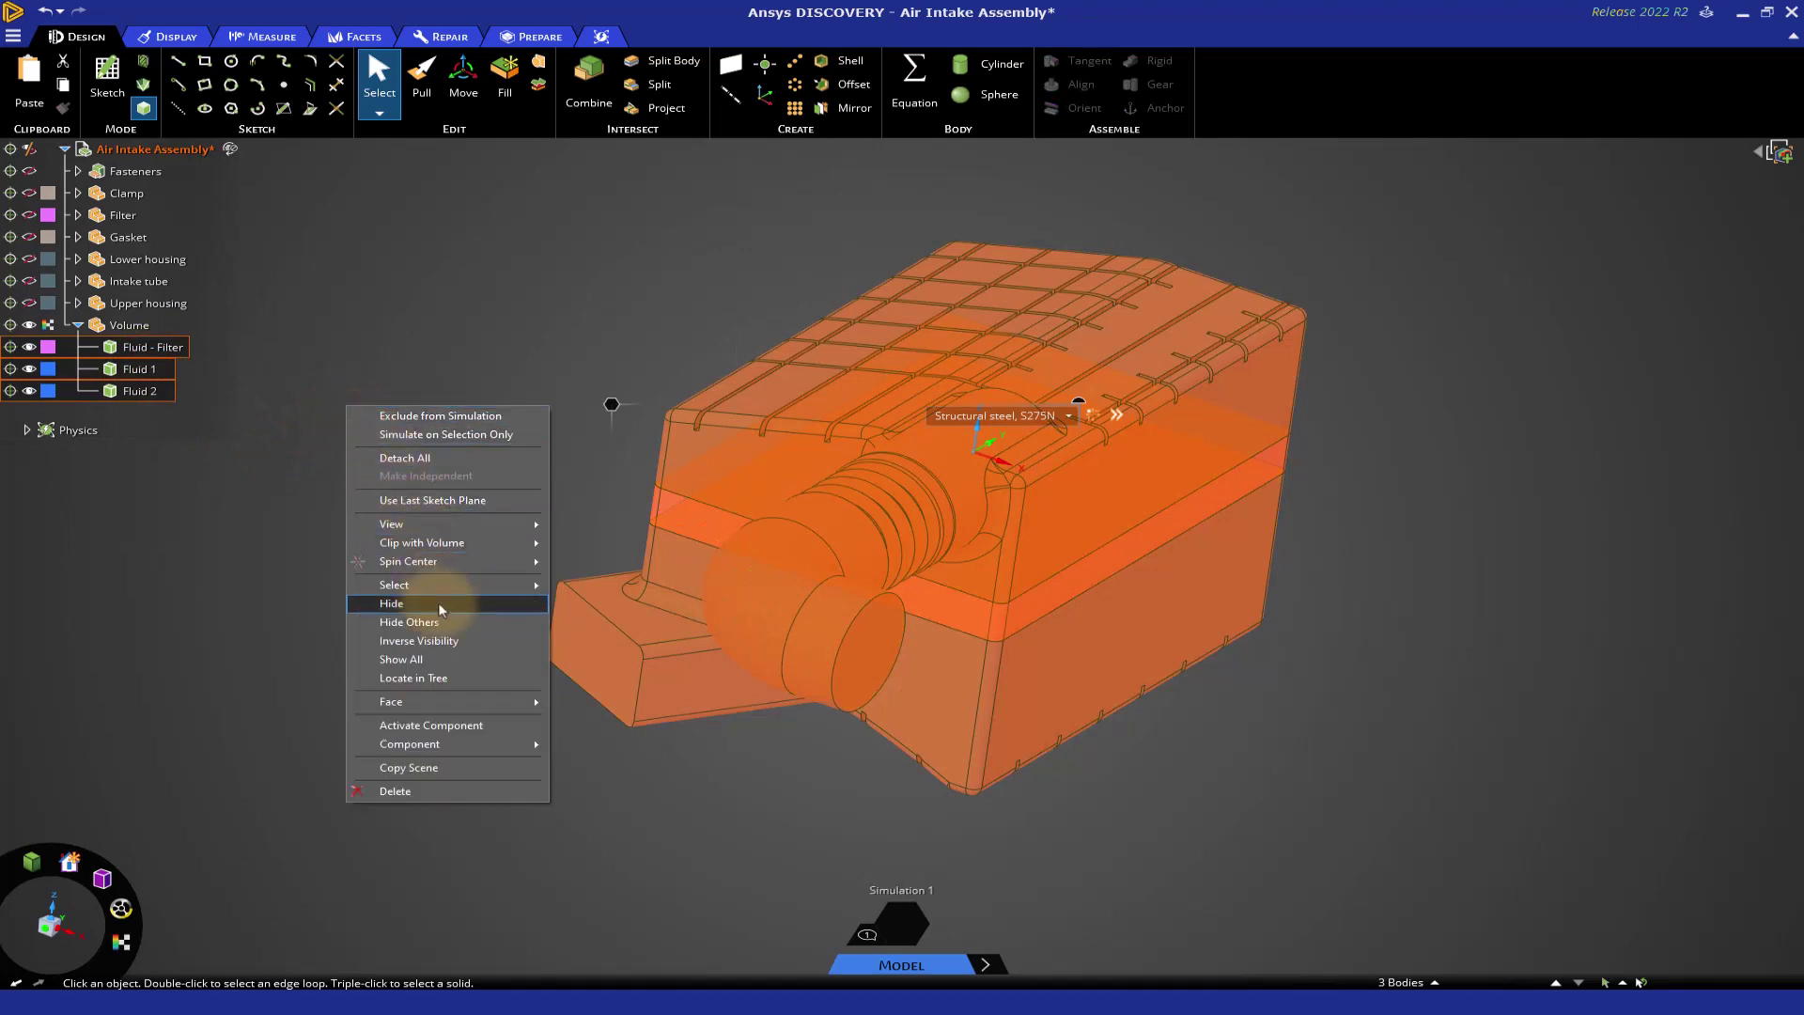
{"action": "mouse_move", "coordinate": [463, 747]}
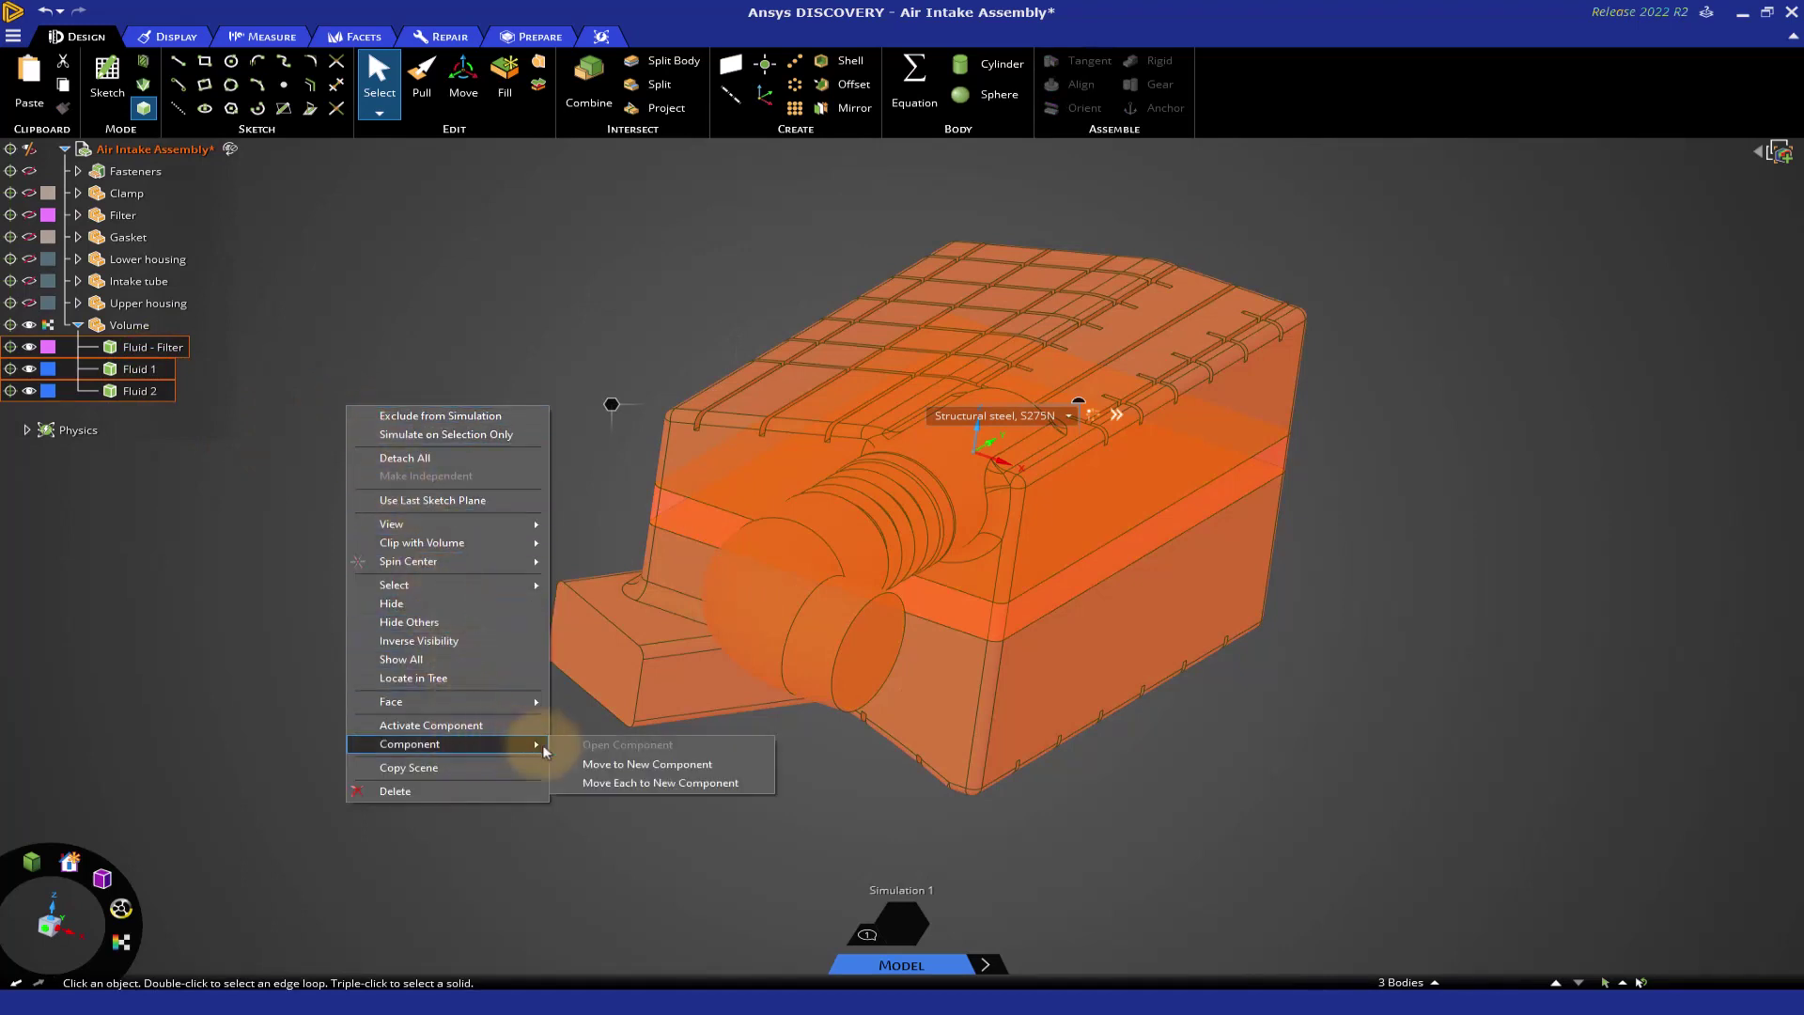
{"action": "left_click", "coordinate": [598, 786]}
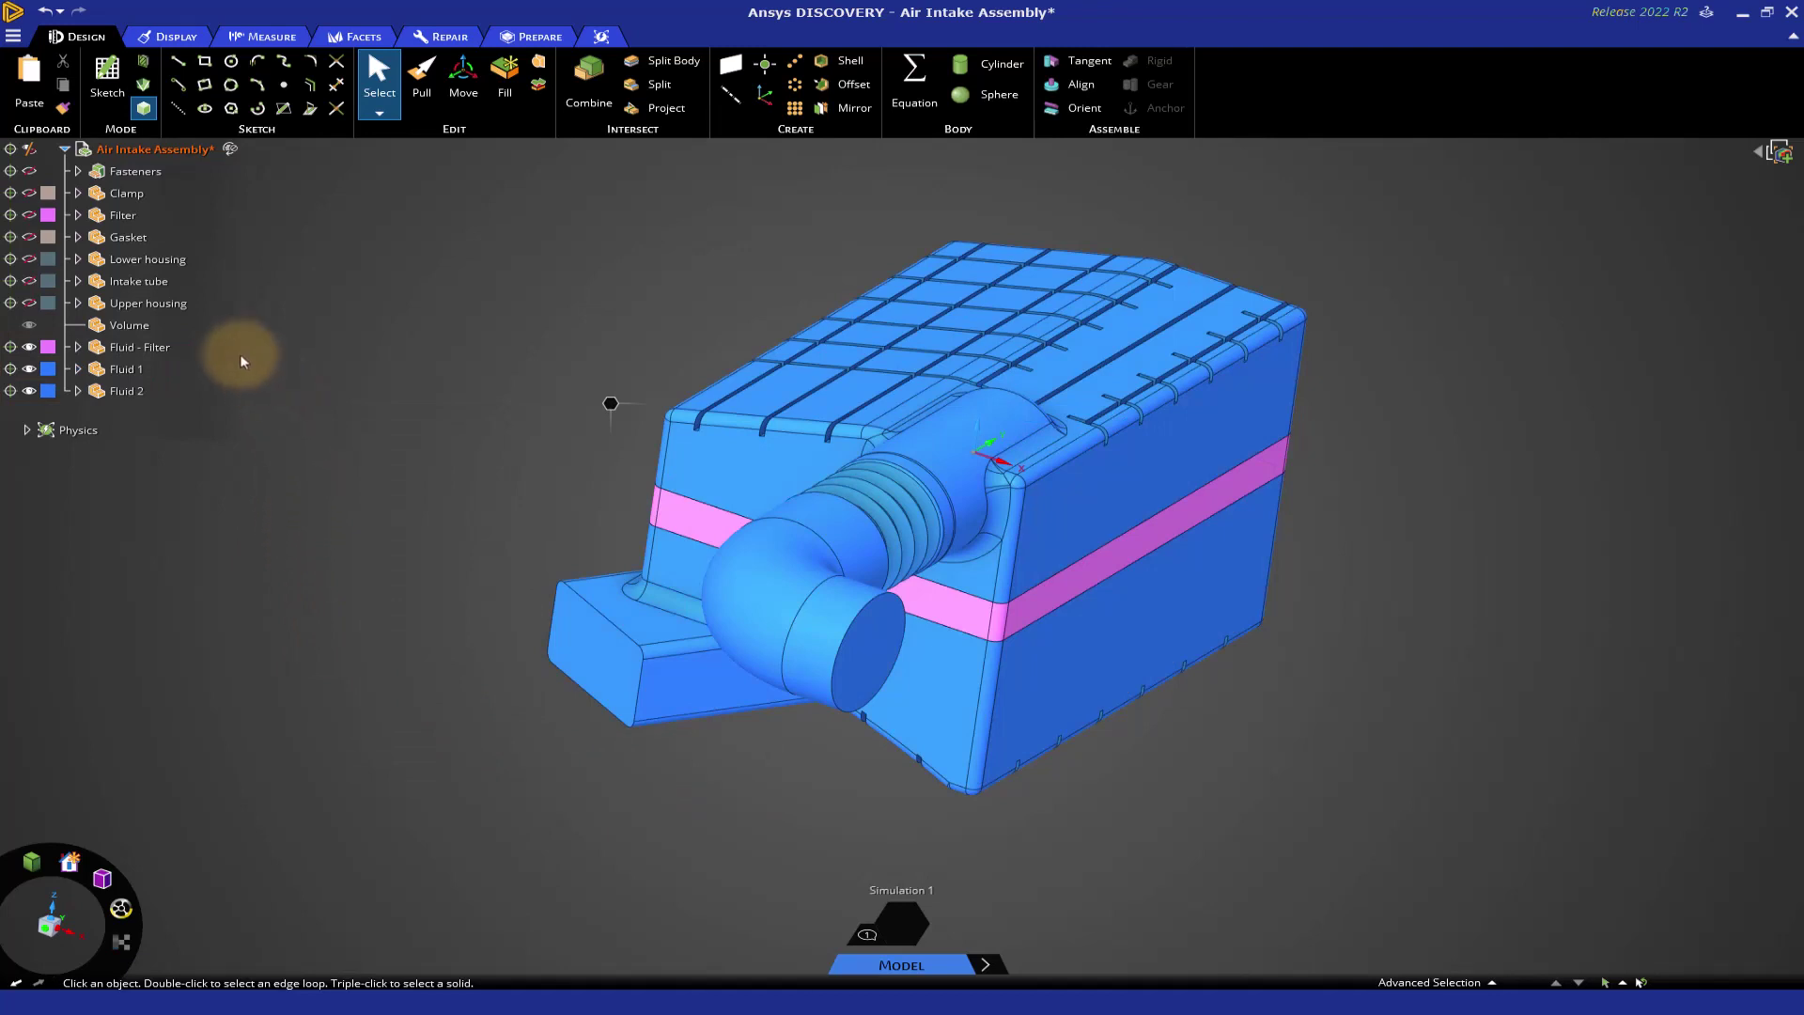
Delete the empty Volume component from the assembly.
{"action": "left_click", "coordinate": [133, 325]}
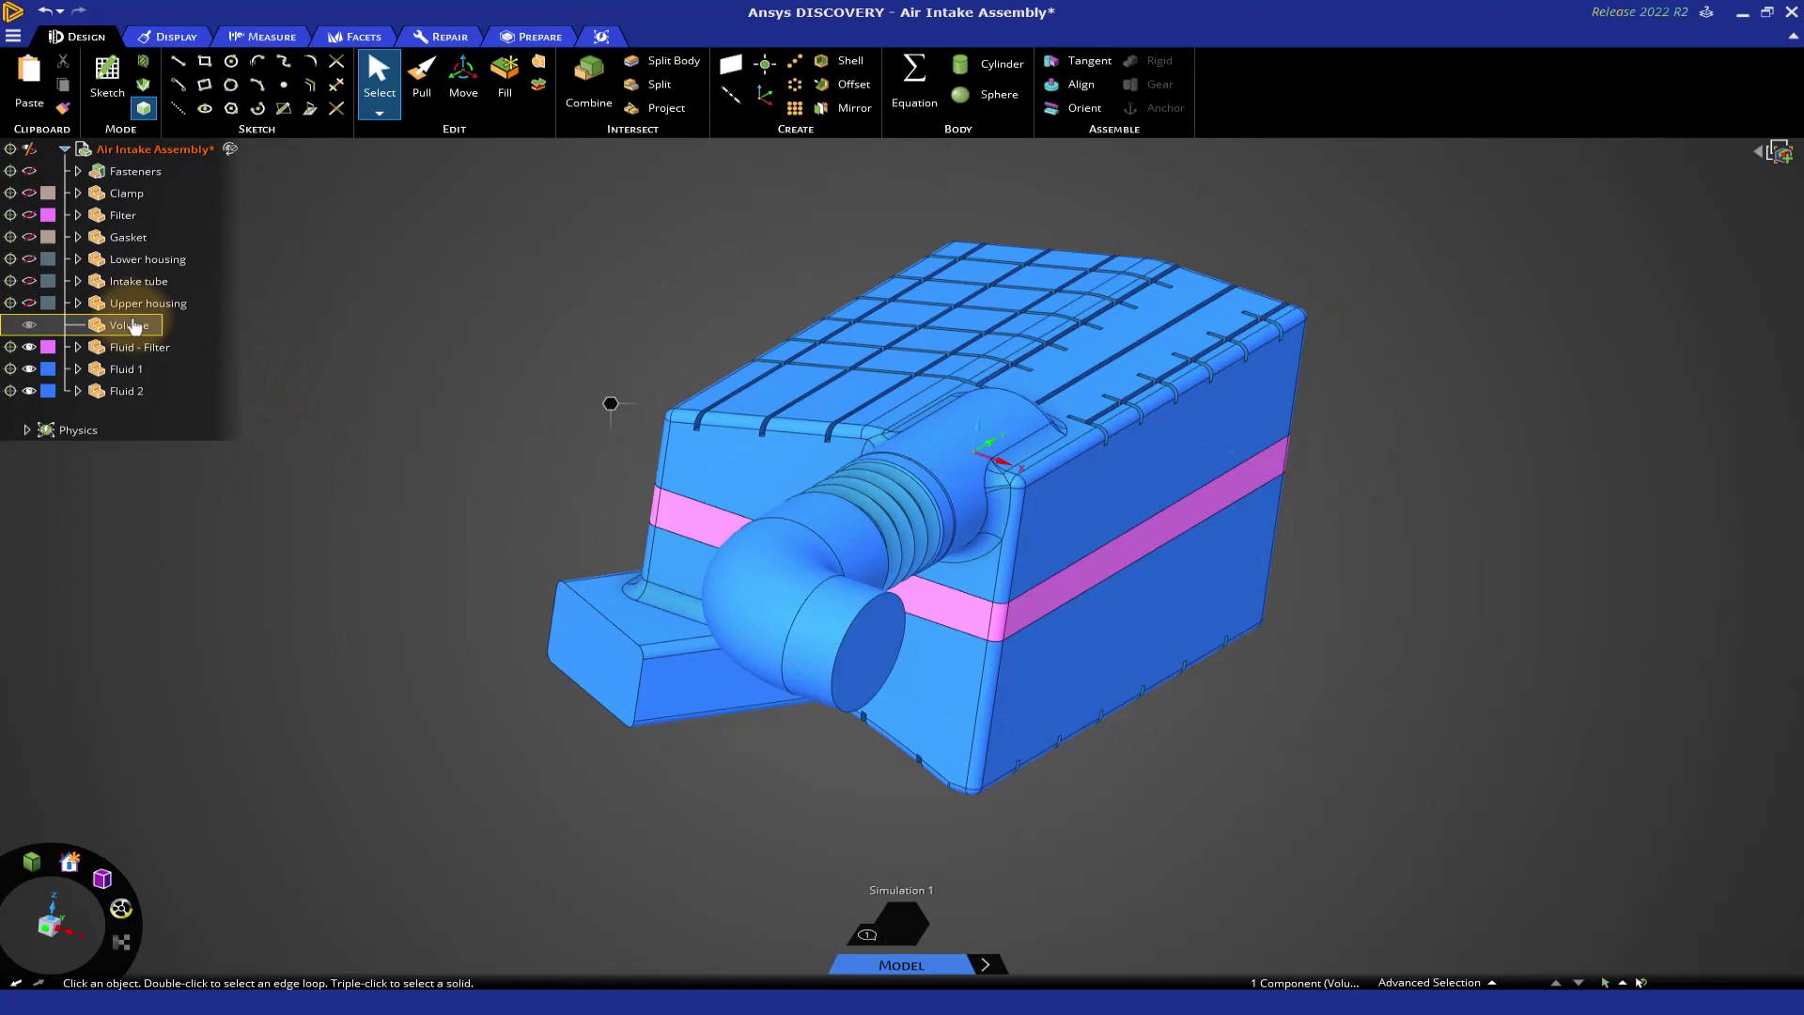
{"action": "right_click", "coordinate": [132, 325]}
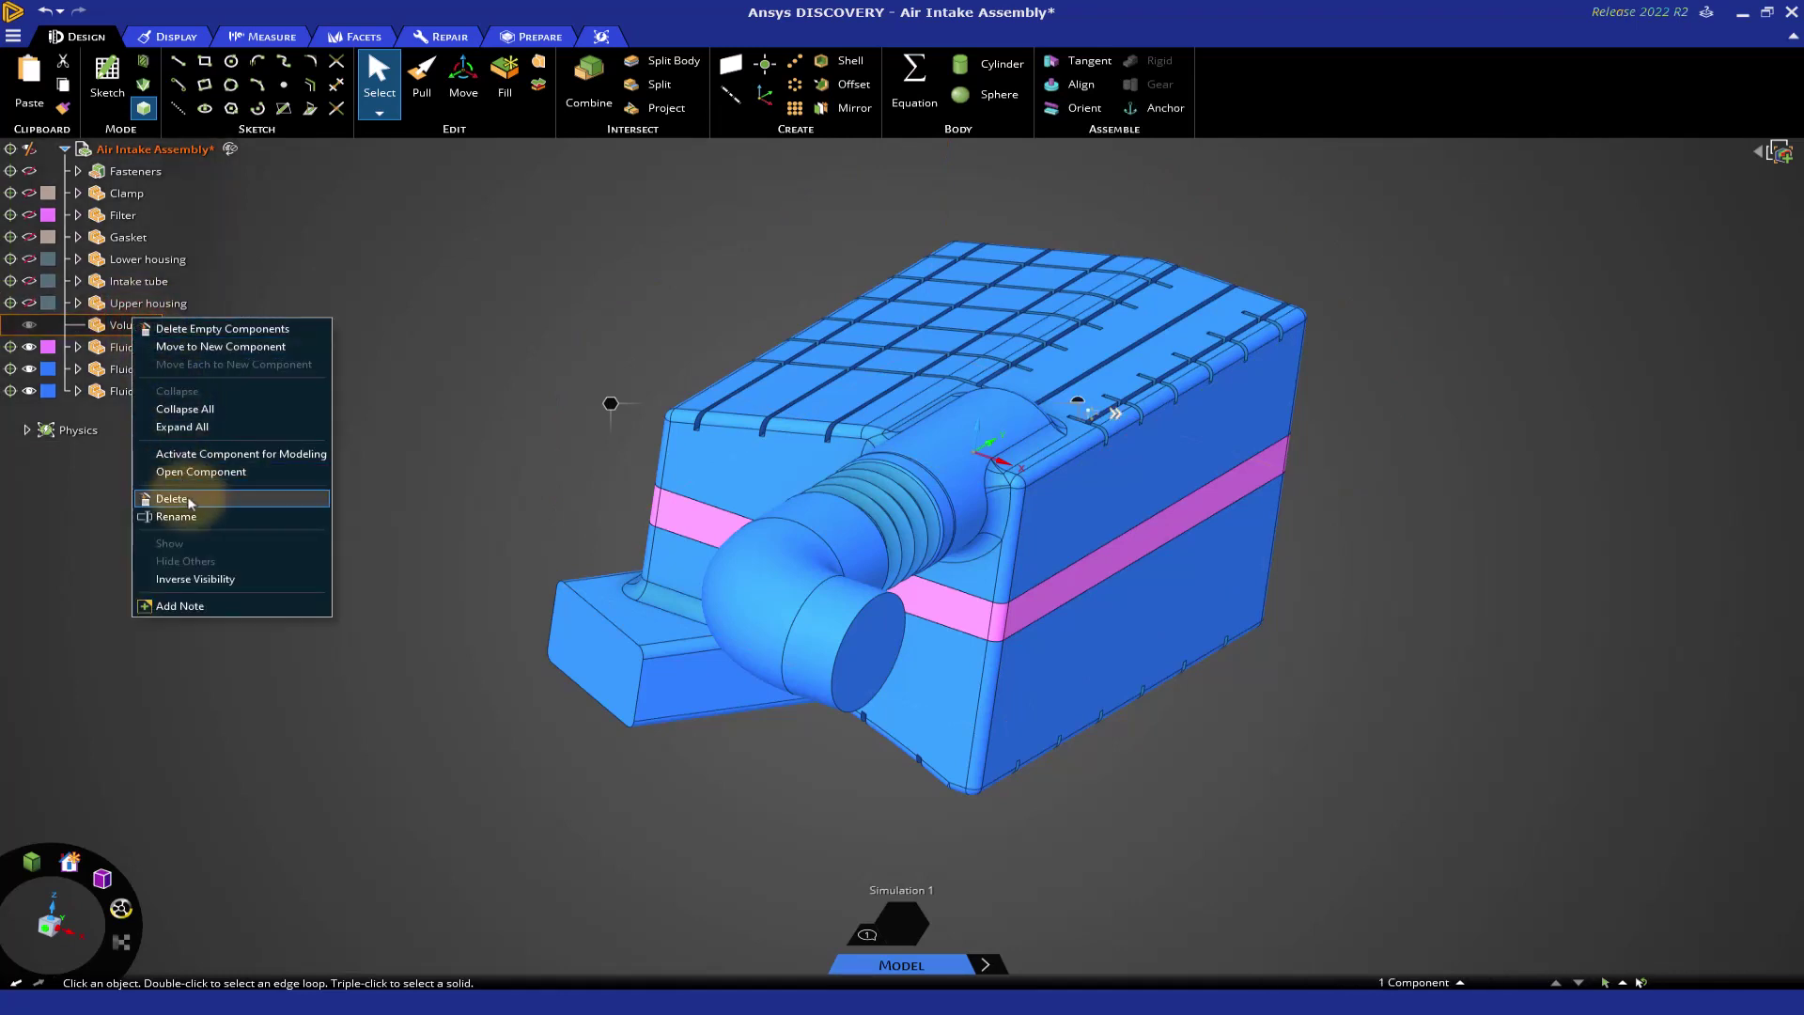
{"action": "left_click", "coordinate": [189, 500]}
Expand the Fluid - Filter, Fluid 1 and Fluid 2 components to check the body inside each one.
{"action": "left_click", "coordinate": [112, 368]}
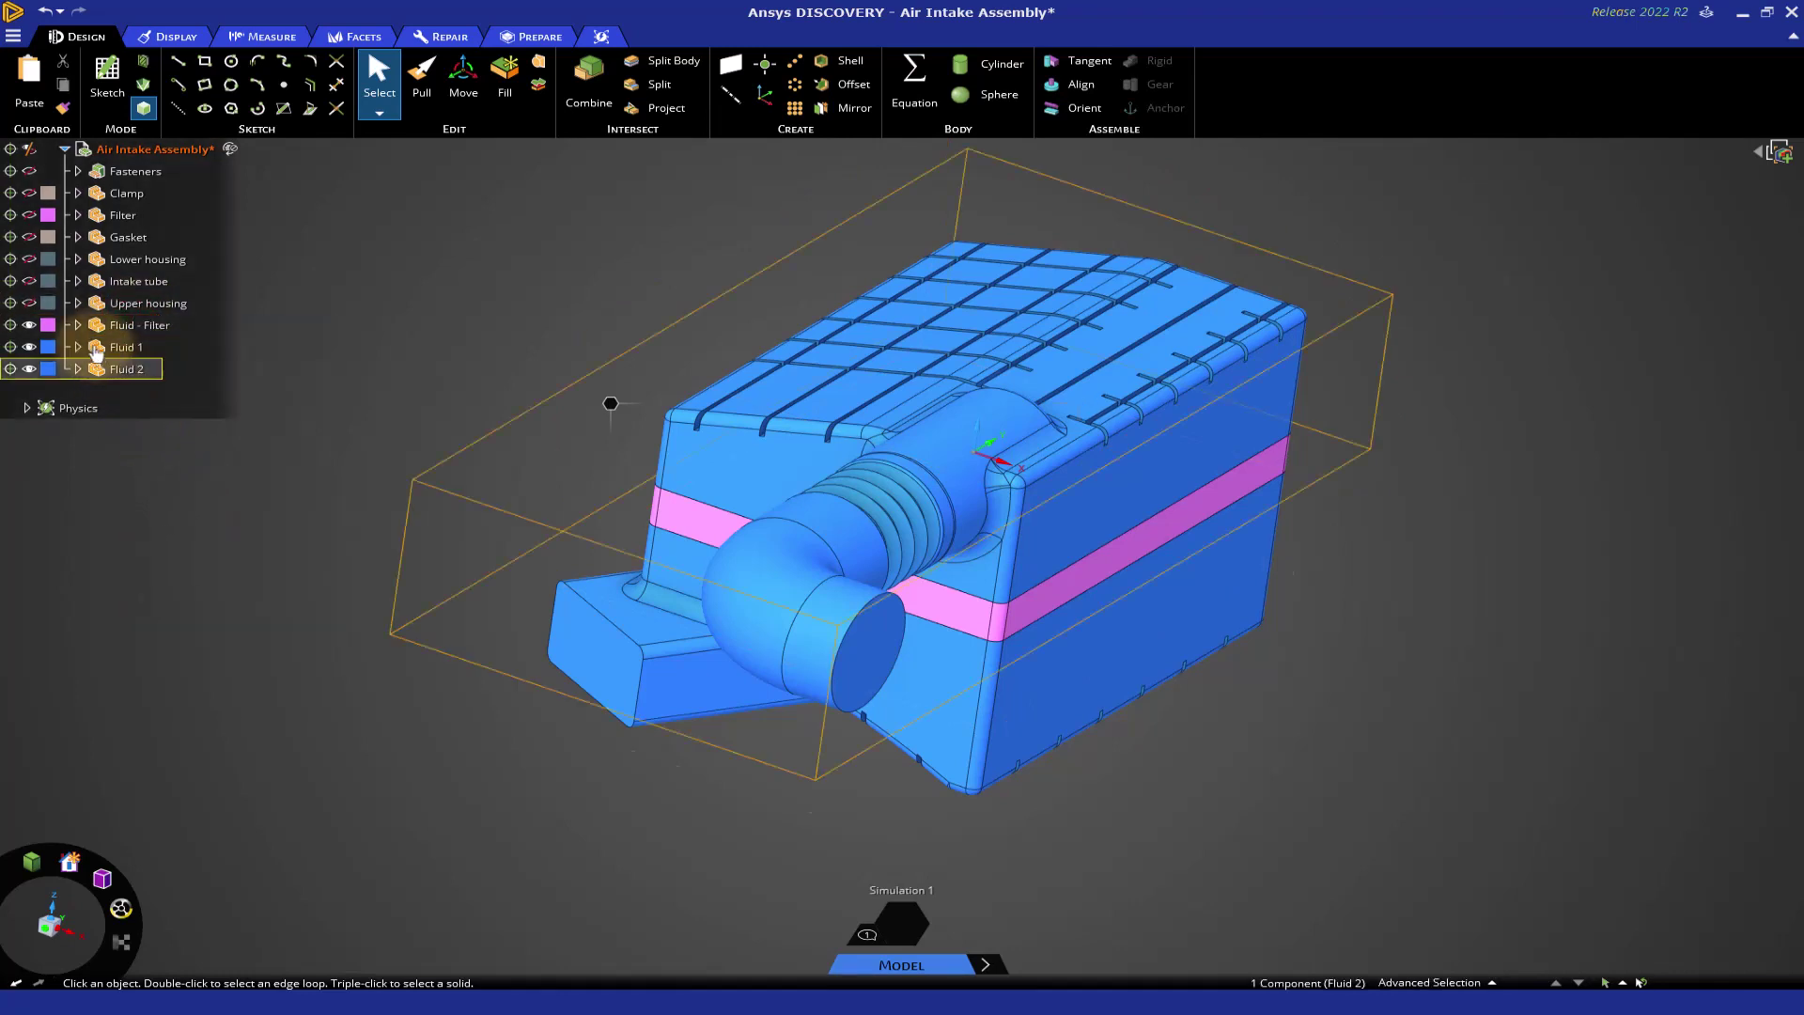
{"action": "left_click", "coordinate": [77, 325]}
{"action": "left_click", "coordinate": [89, 369]}
{"action": "left_click", "coordinate": [79, 369]}
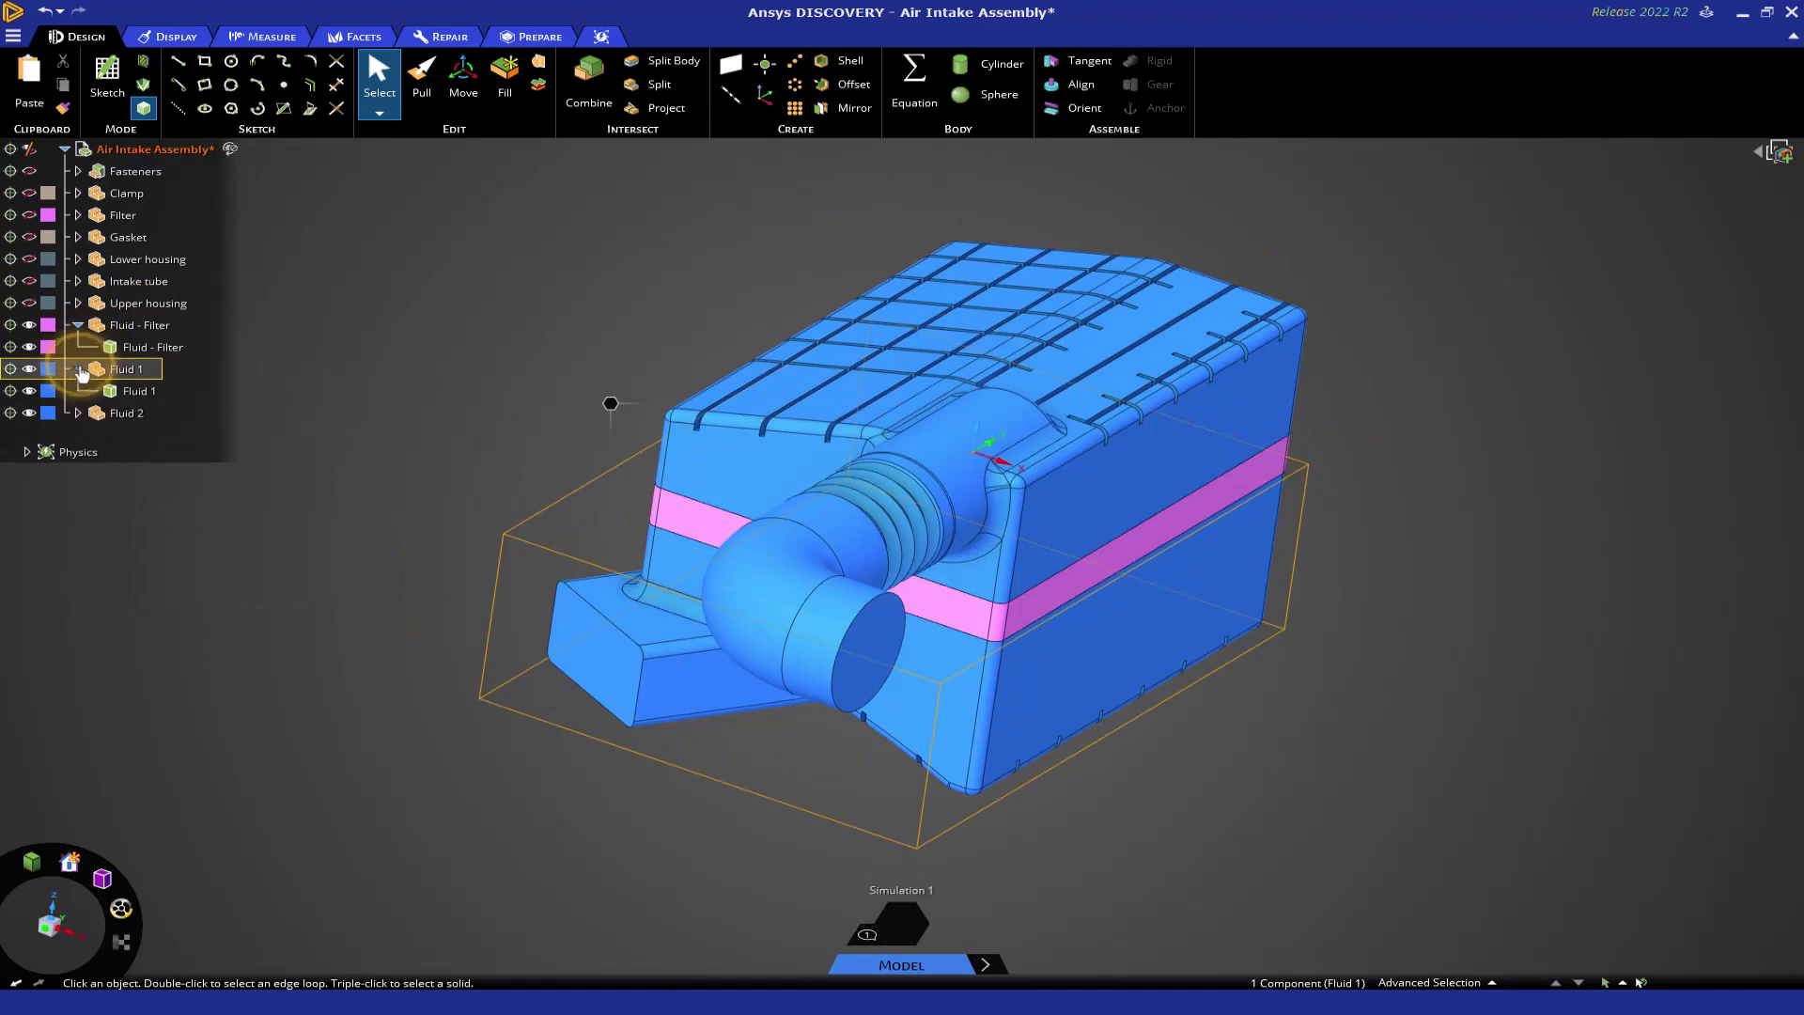
{"action": "left_click", "coordinate": [78, 412]}
{"action": "left_click", "coordinate": [208, 516]}
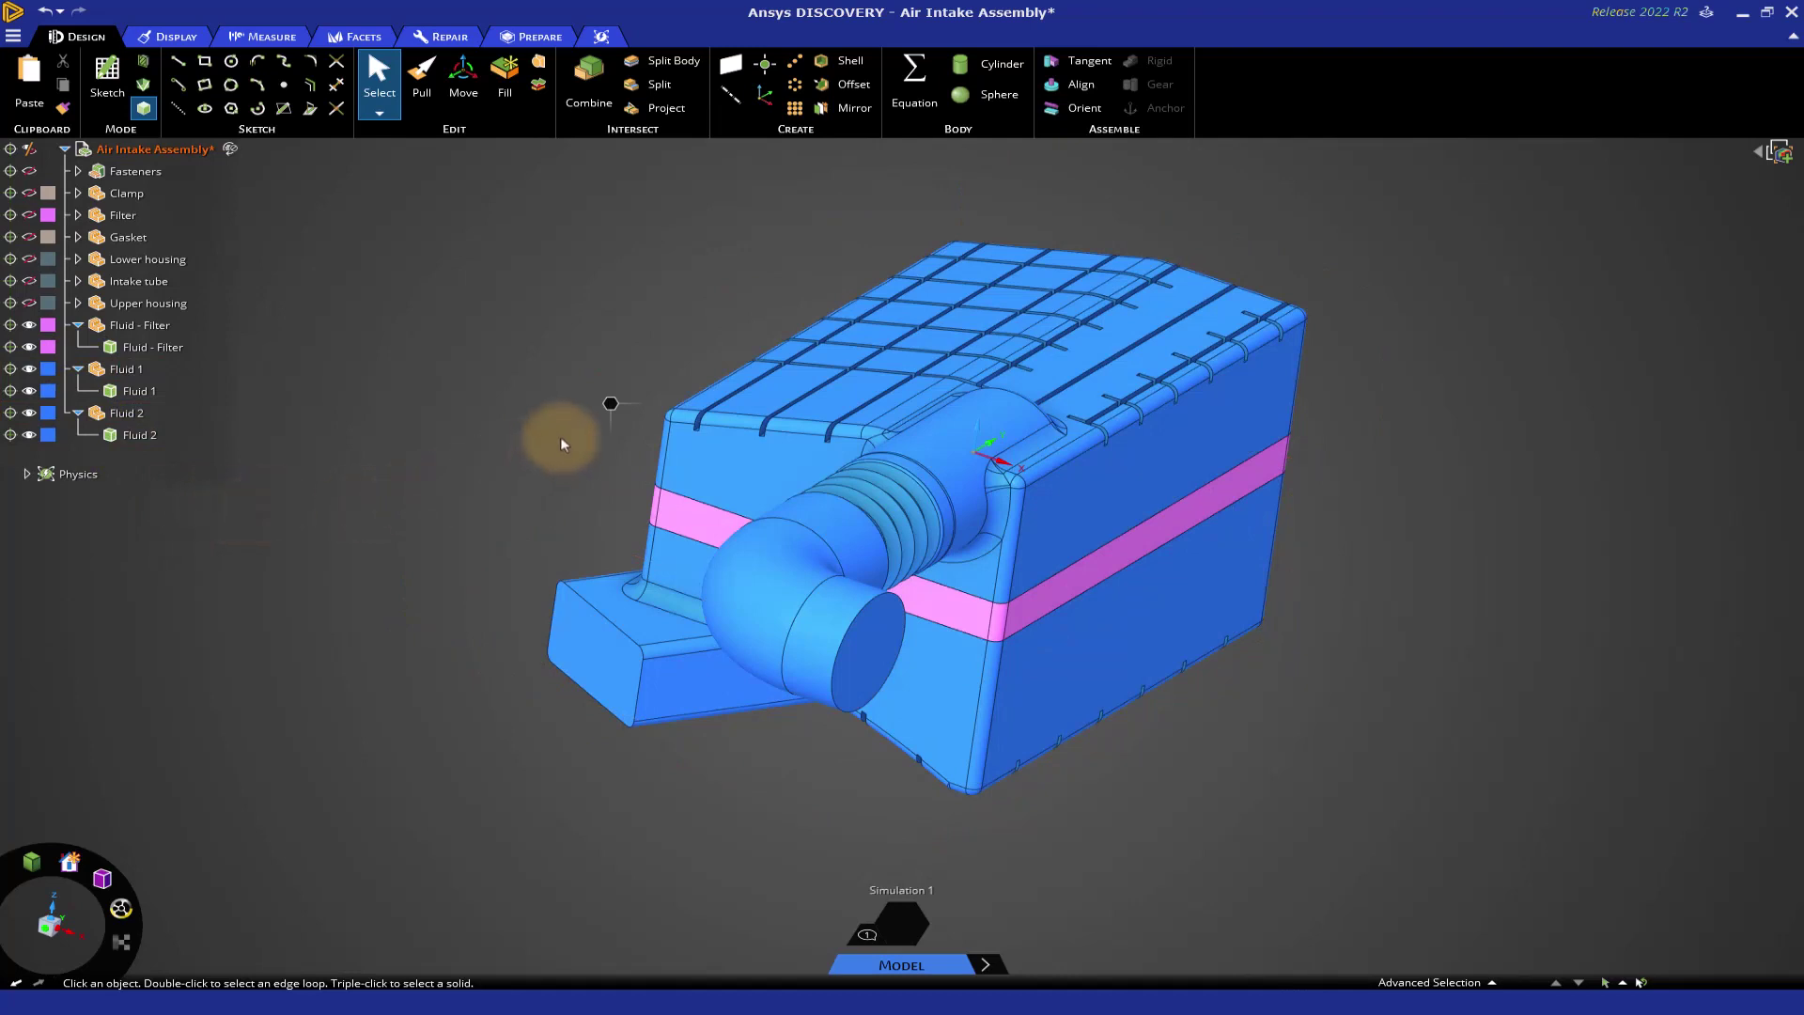
Pull the circular end face of the Fluid 2 intake tube outward by about 104 mm.
{"action": "left_click", "coordinate": [871, 648]}
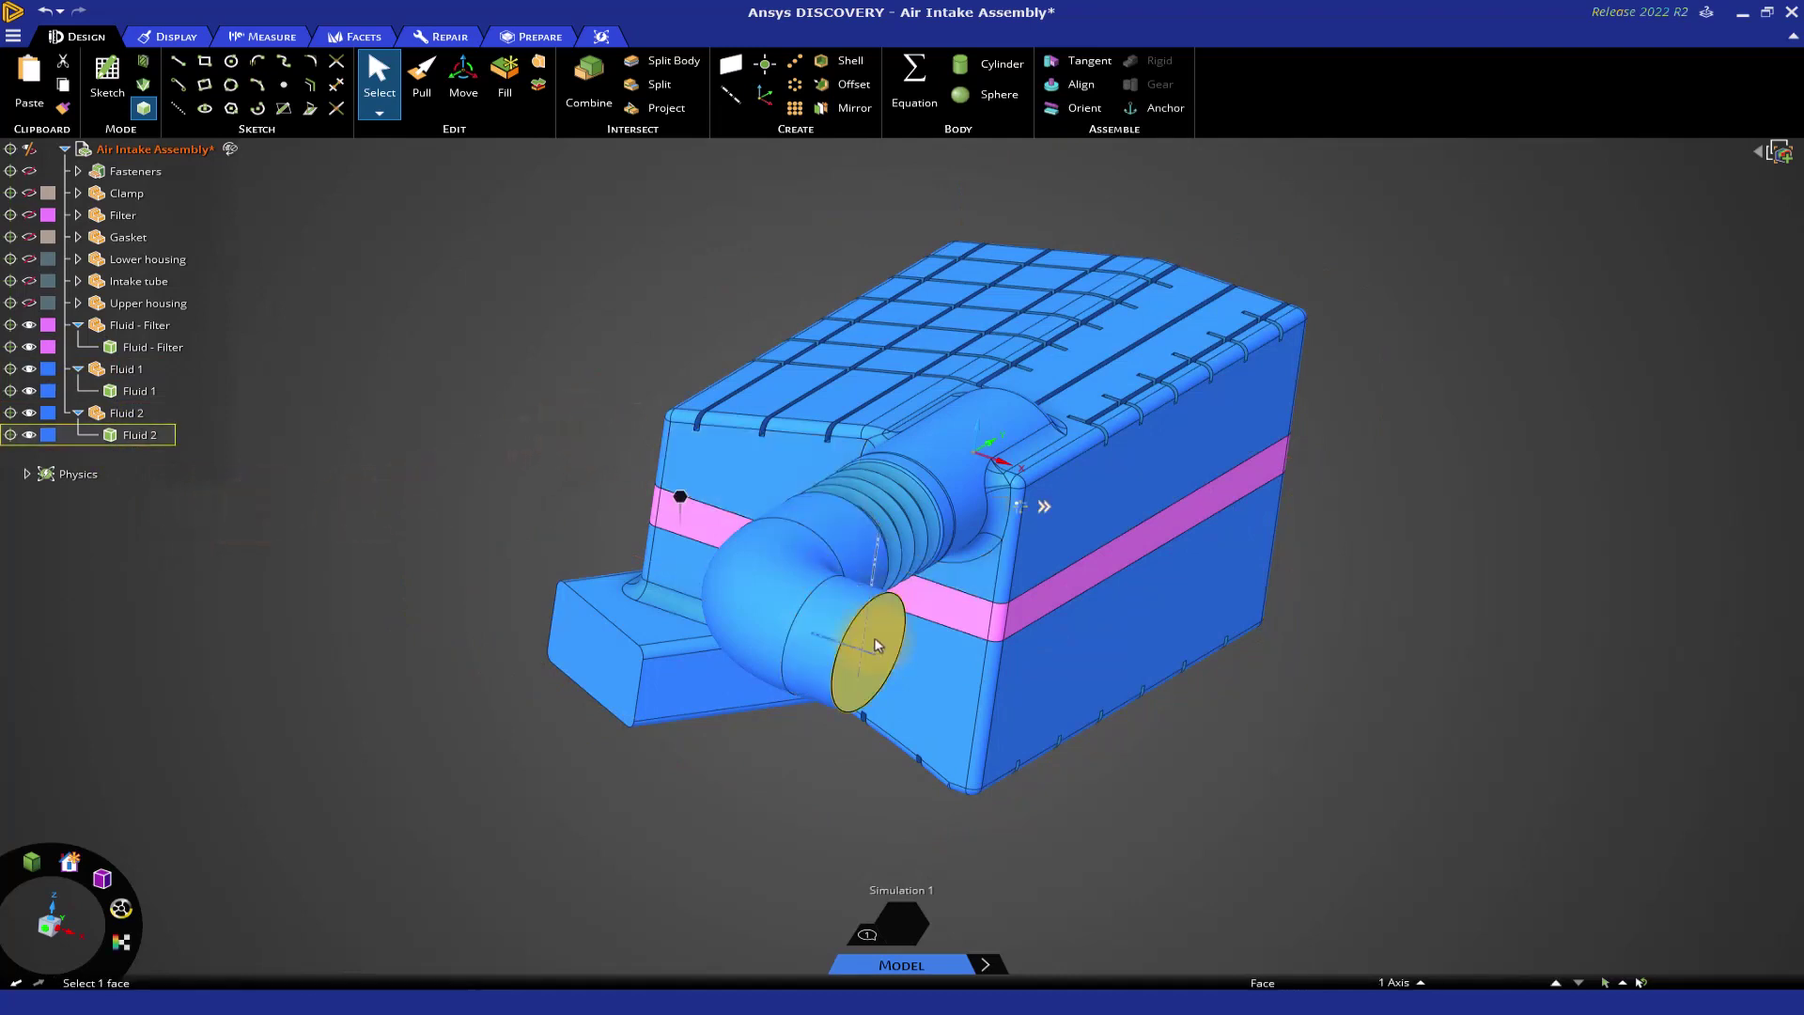
{"action": "left_click", "coordinate": [875, 646]}
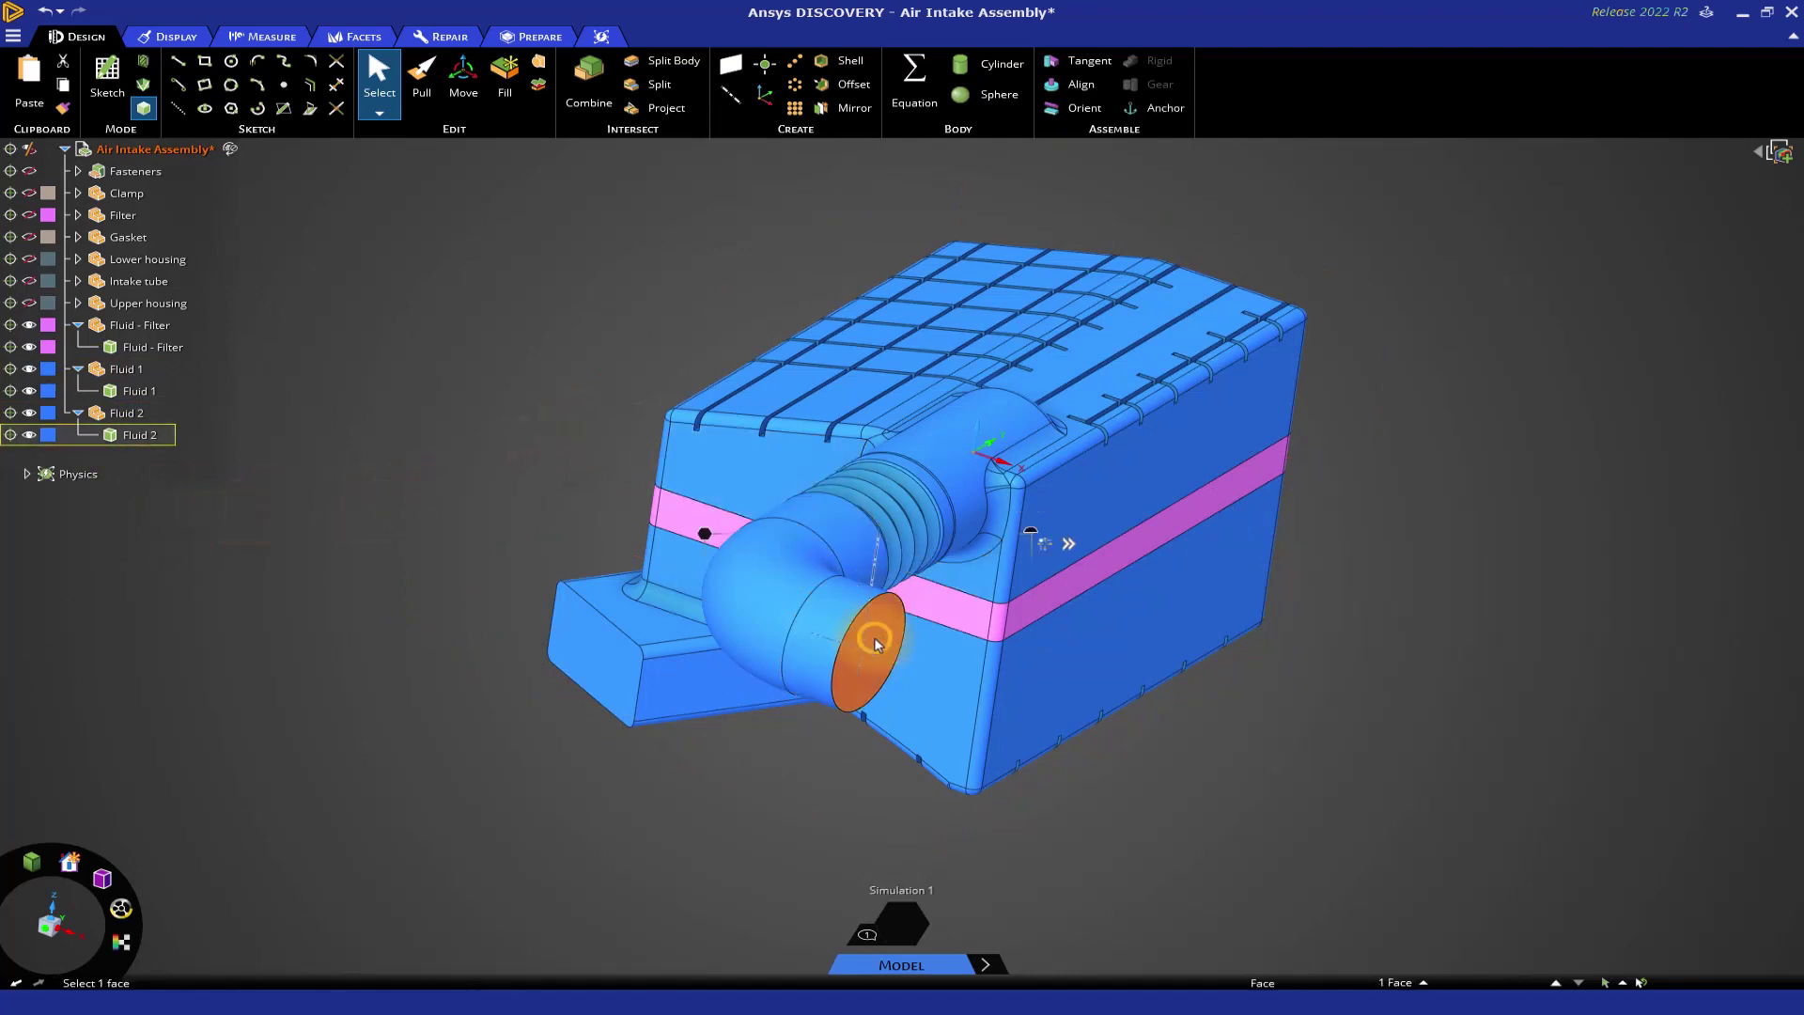
{"action": "right_click", "coordinate": [704, 543]}
{"action": "left_click", "coordinate": [746, 514]}
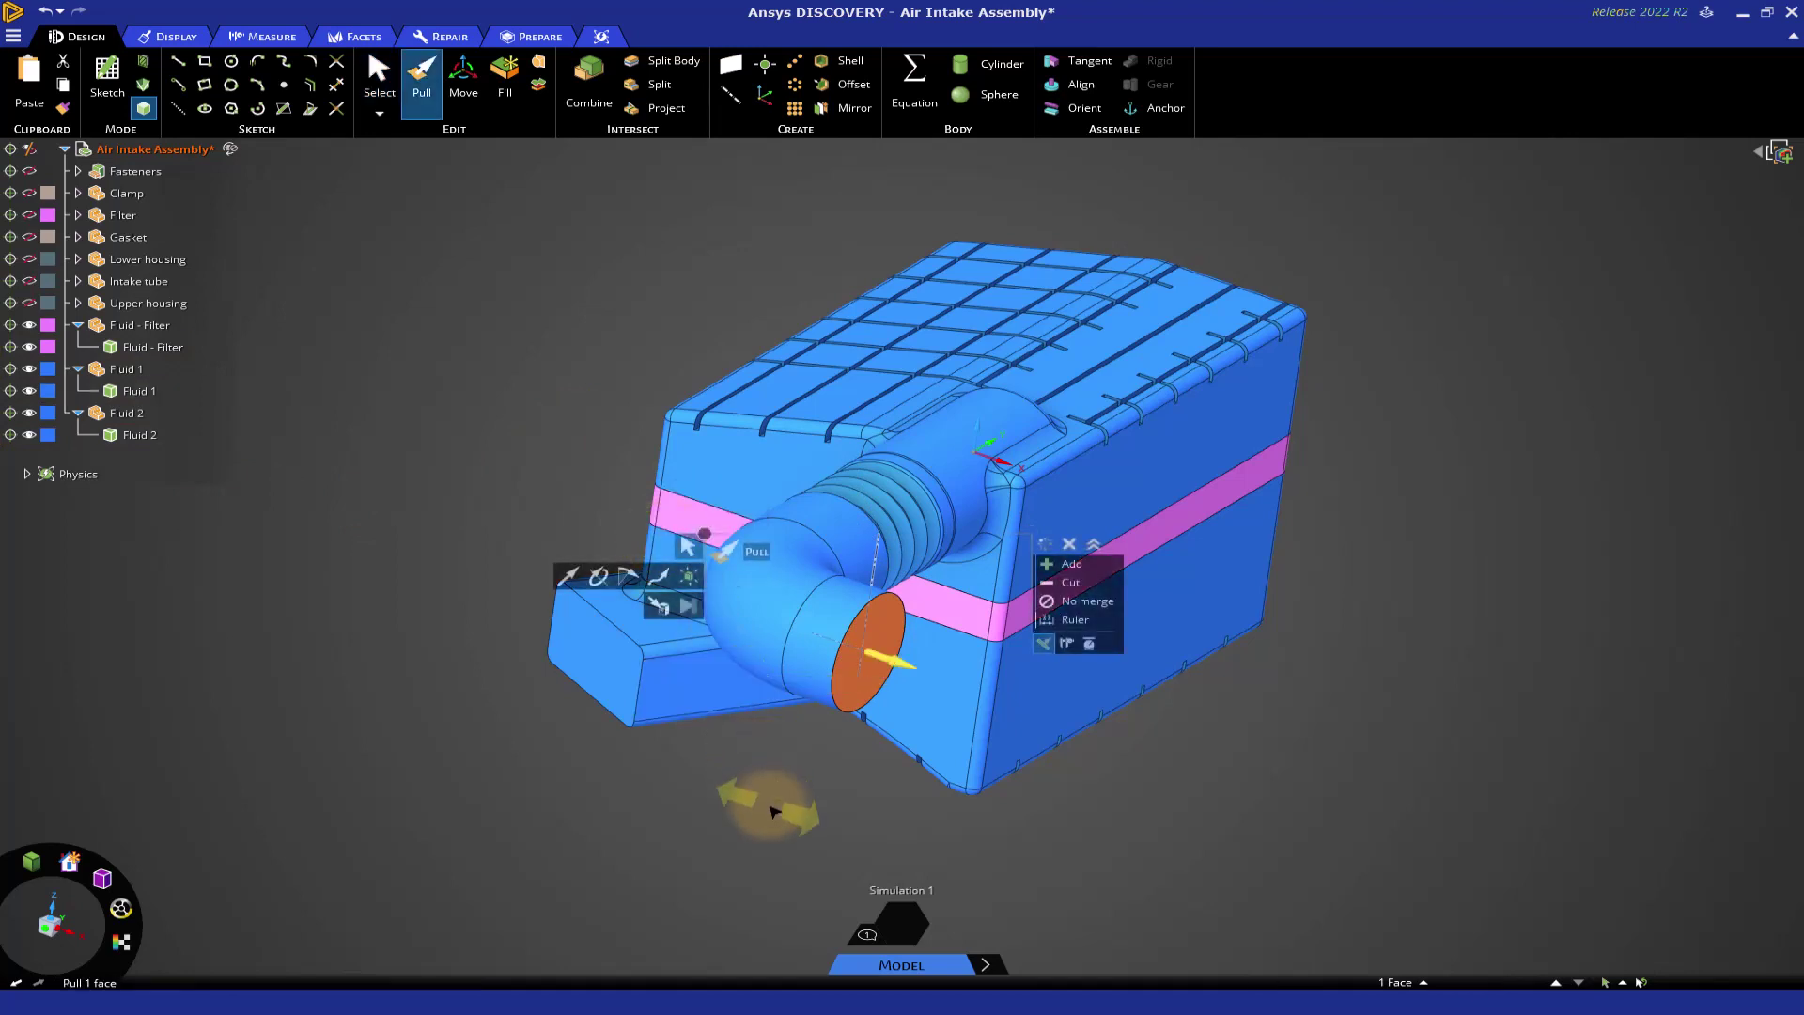
{"action": "left_click_drag", "start_coordinate": [773, 810], "coordinate": [952, 874]}
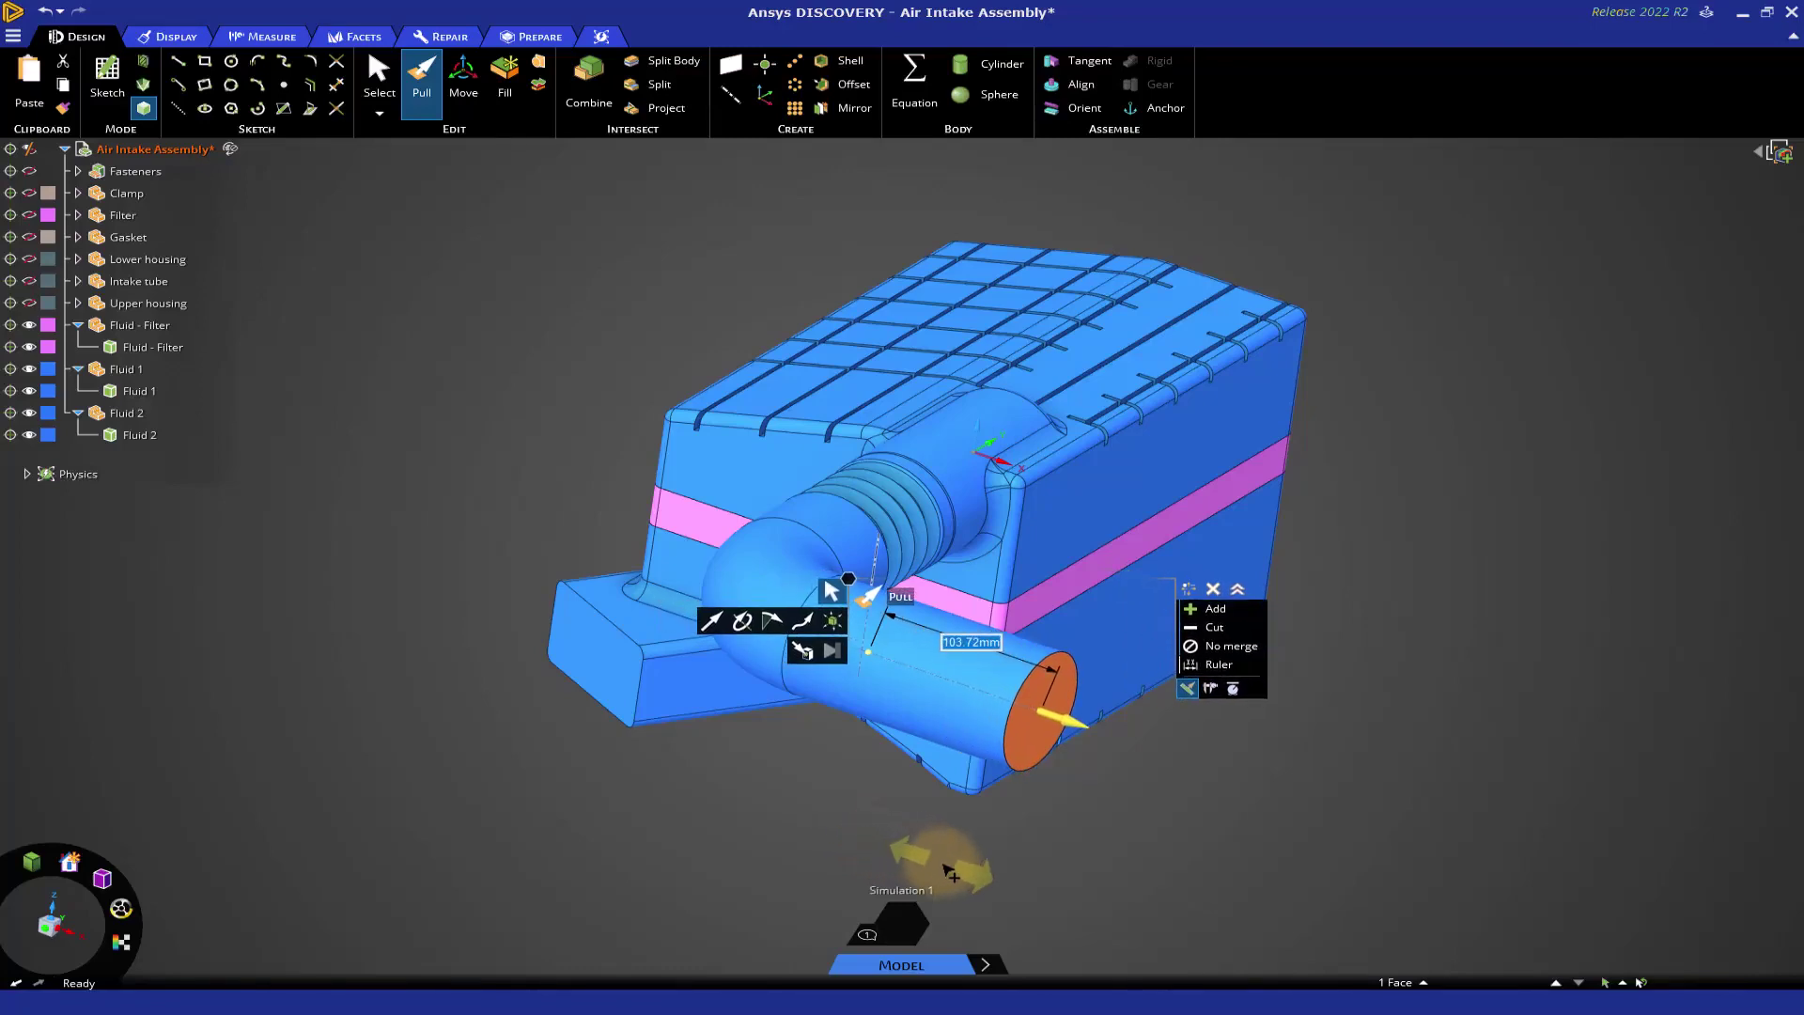
Pull the rectangular end face of the Fluid 1 duct outward by about 130 mm and exit the Pull tool.
{"action": "left_click", "coordinate": [627, 679]}
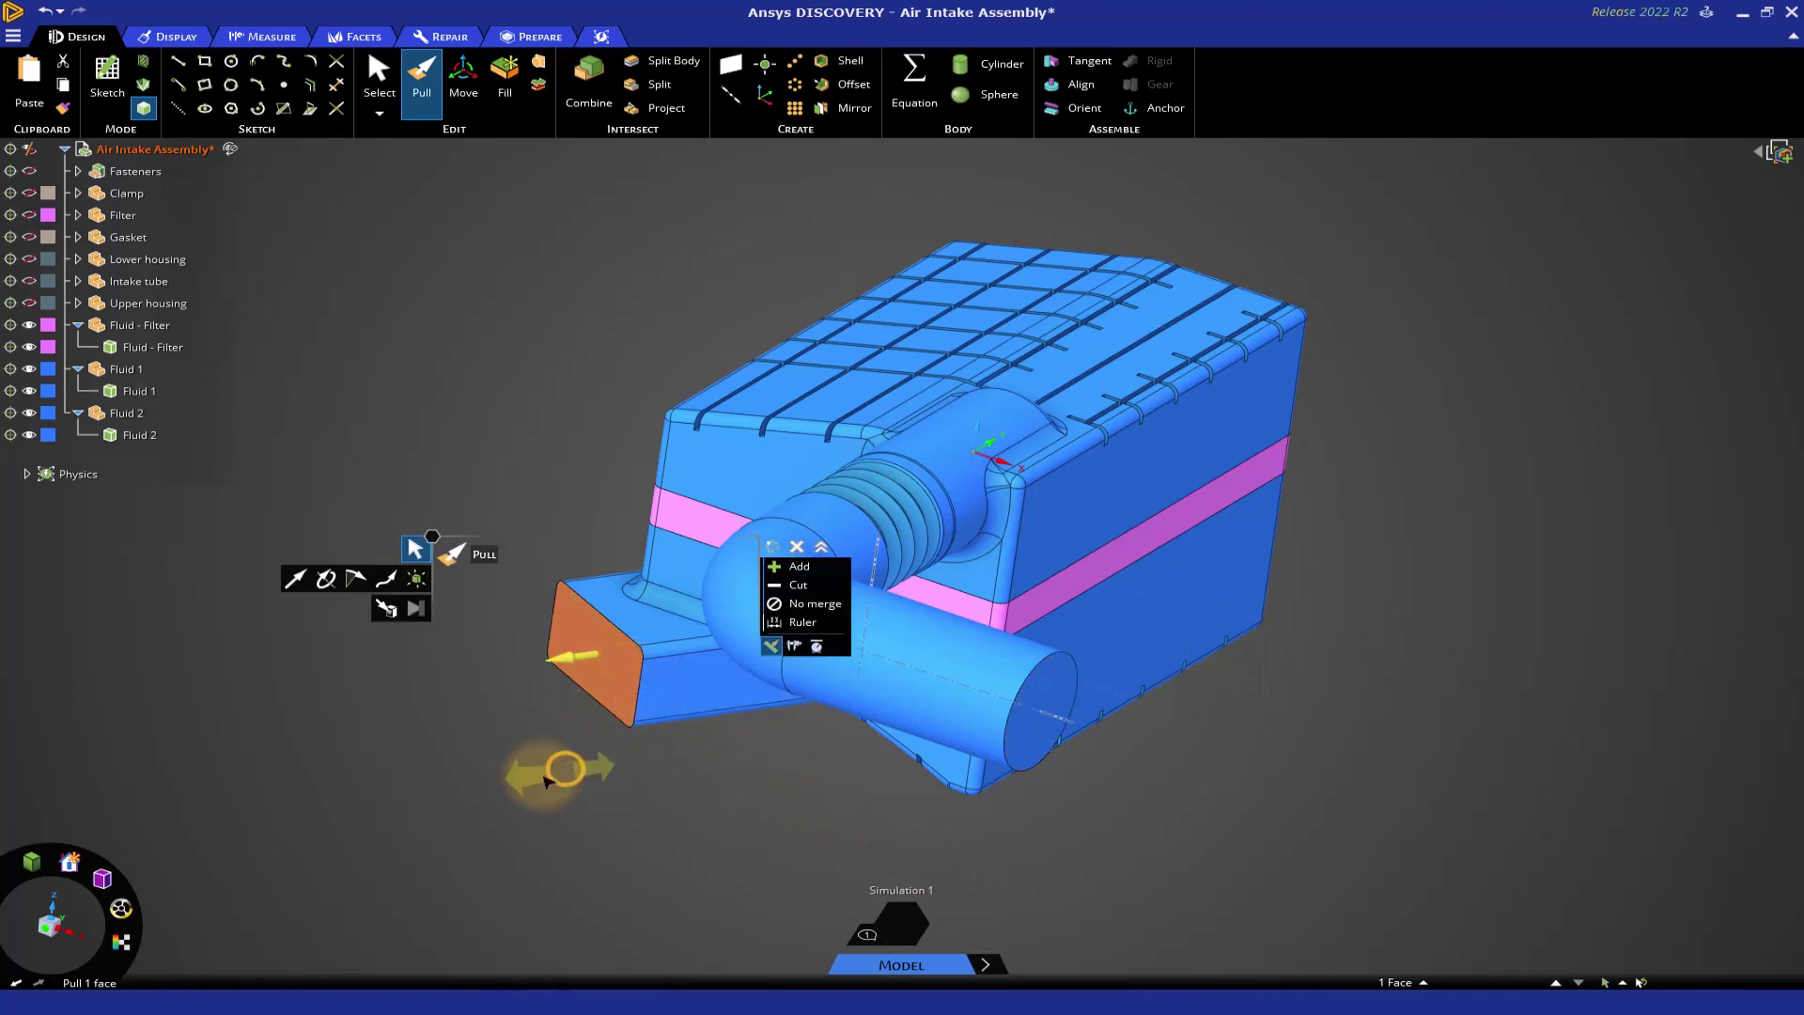
{"action": "left_click_drag", "start_coordinate": [545, 780], "coordinate": [355, 814]}
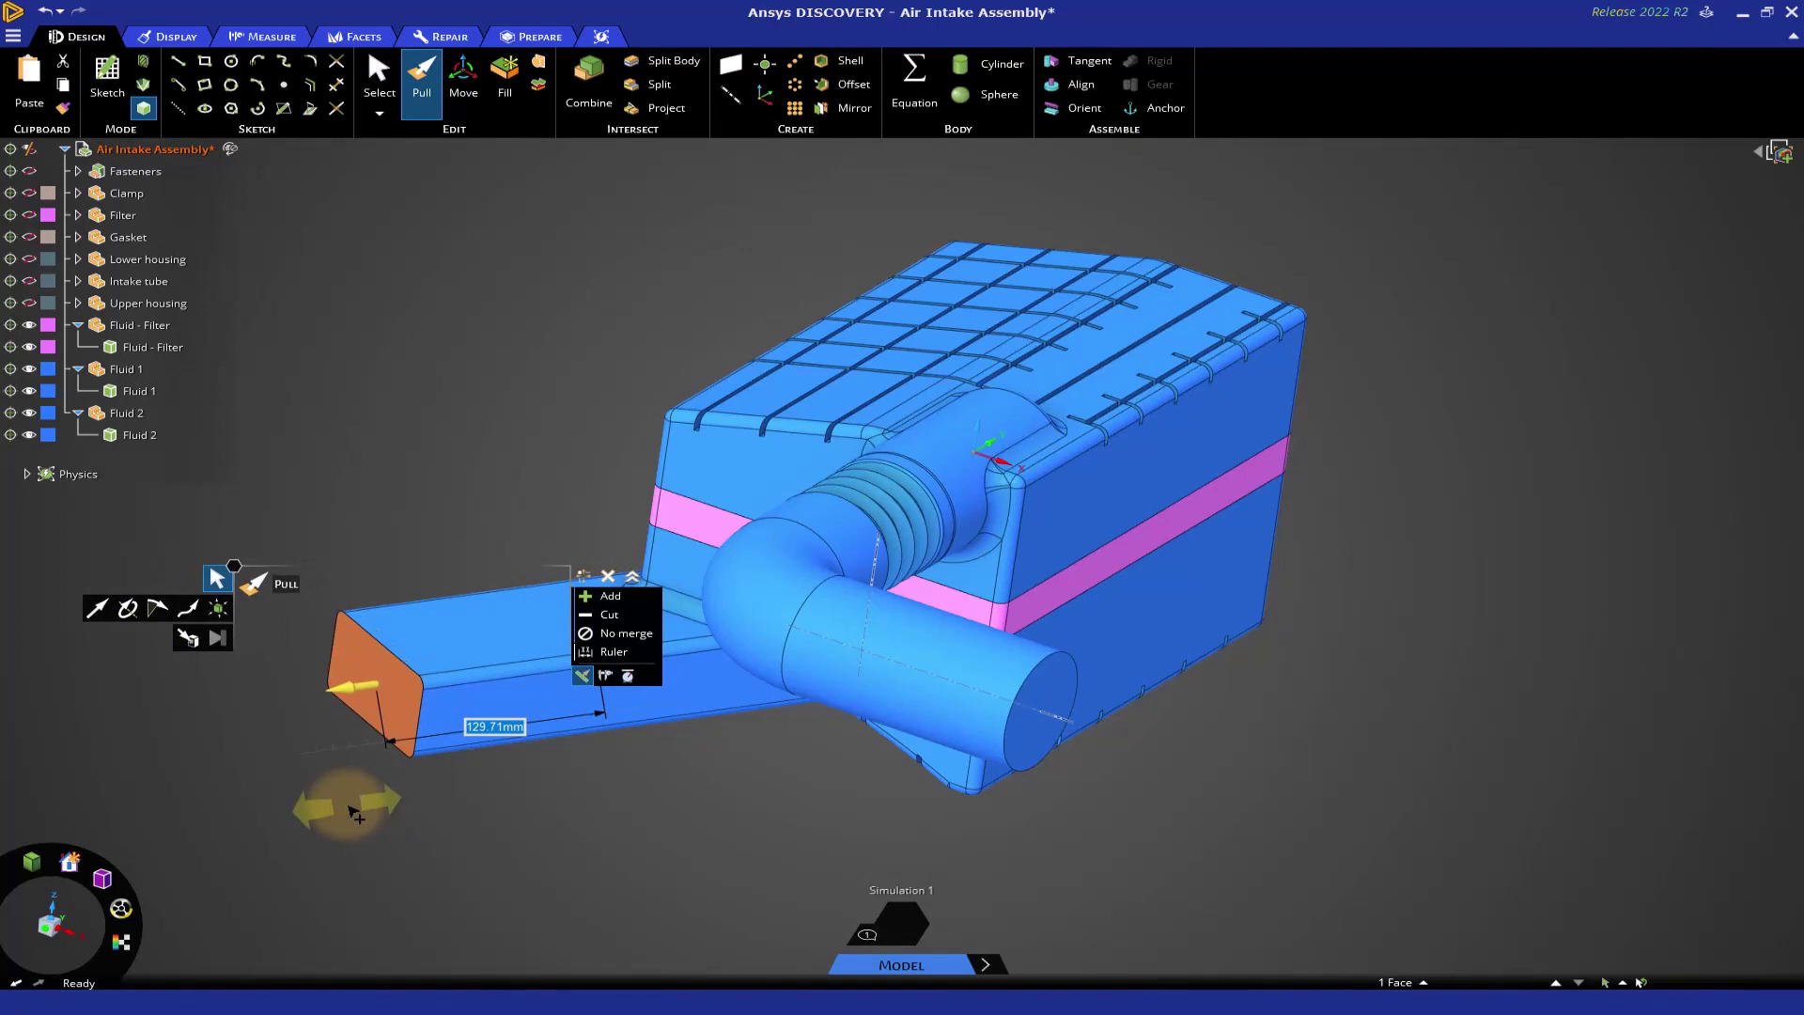
{"action": "key", "text": "Escape"}
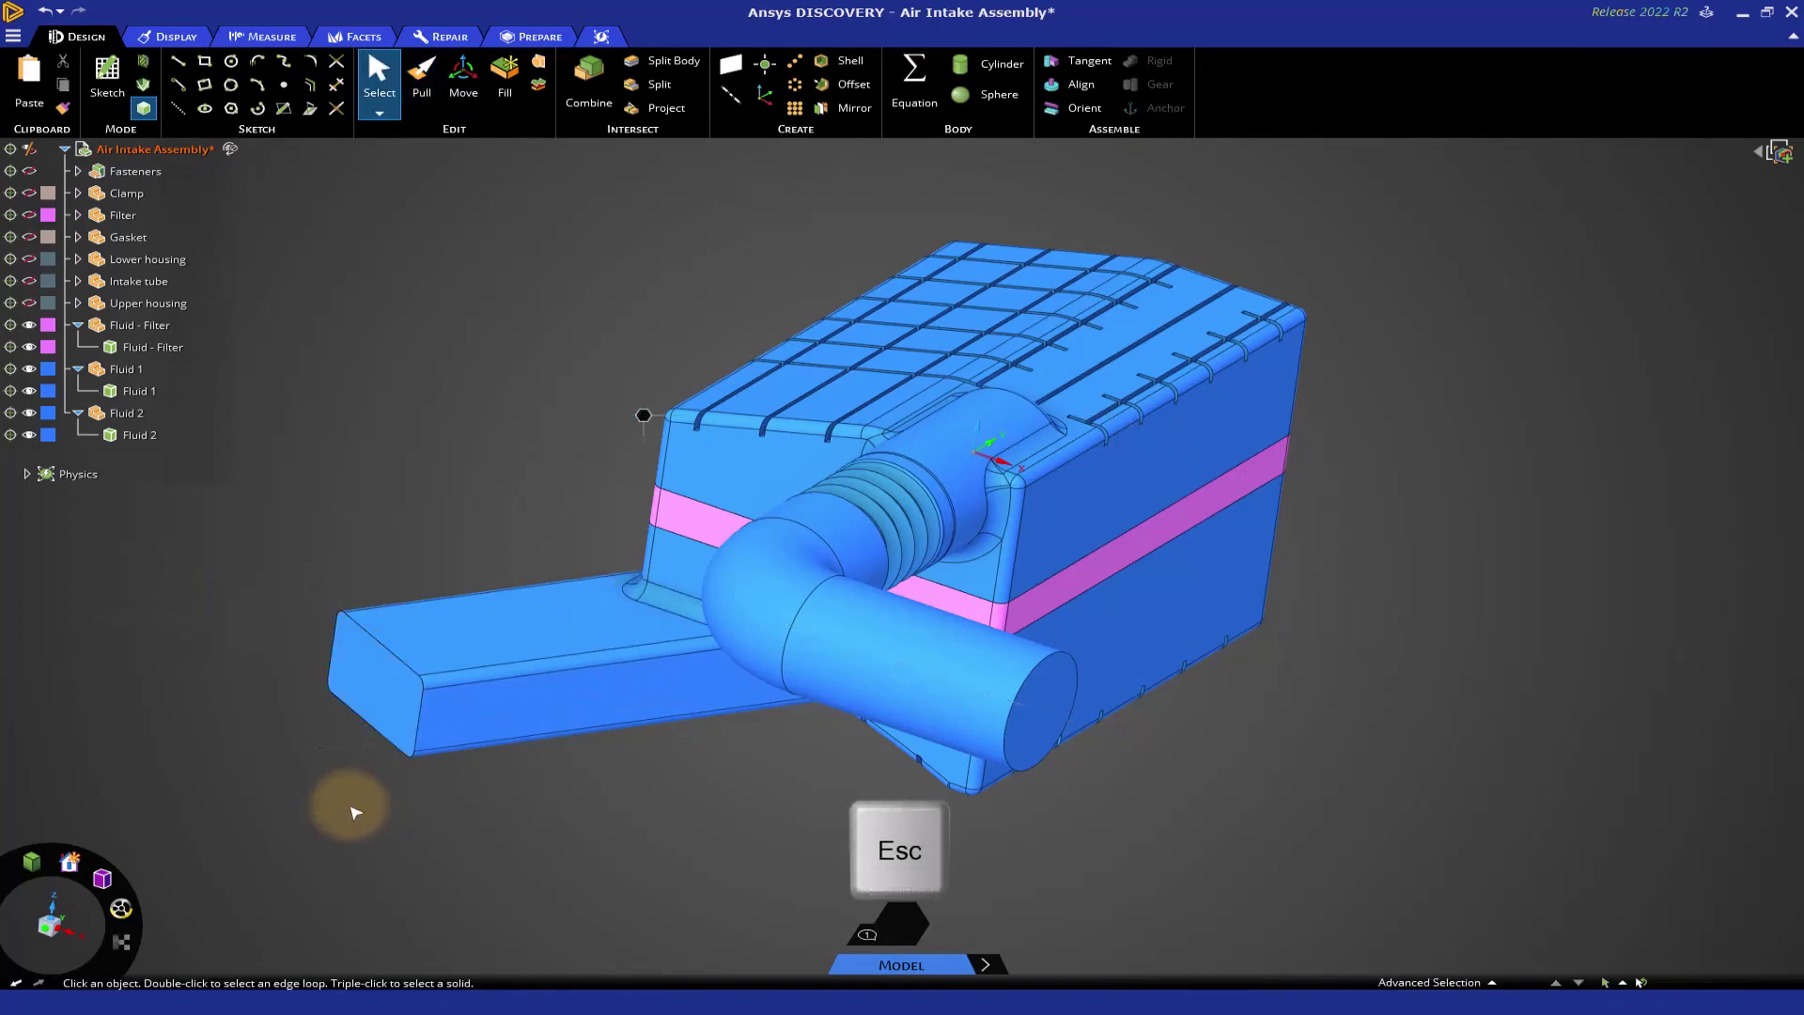
Show all hidden components and examine the extended fluid bodies together with the housing.
{"action": "right_click", "coordinate": [449, 344]}
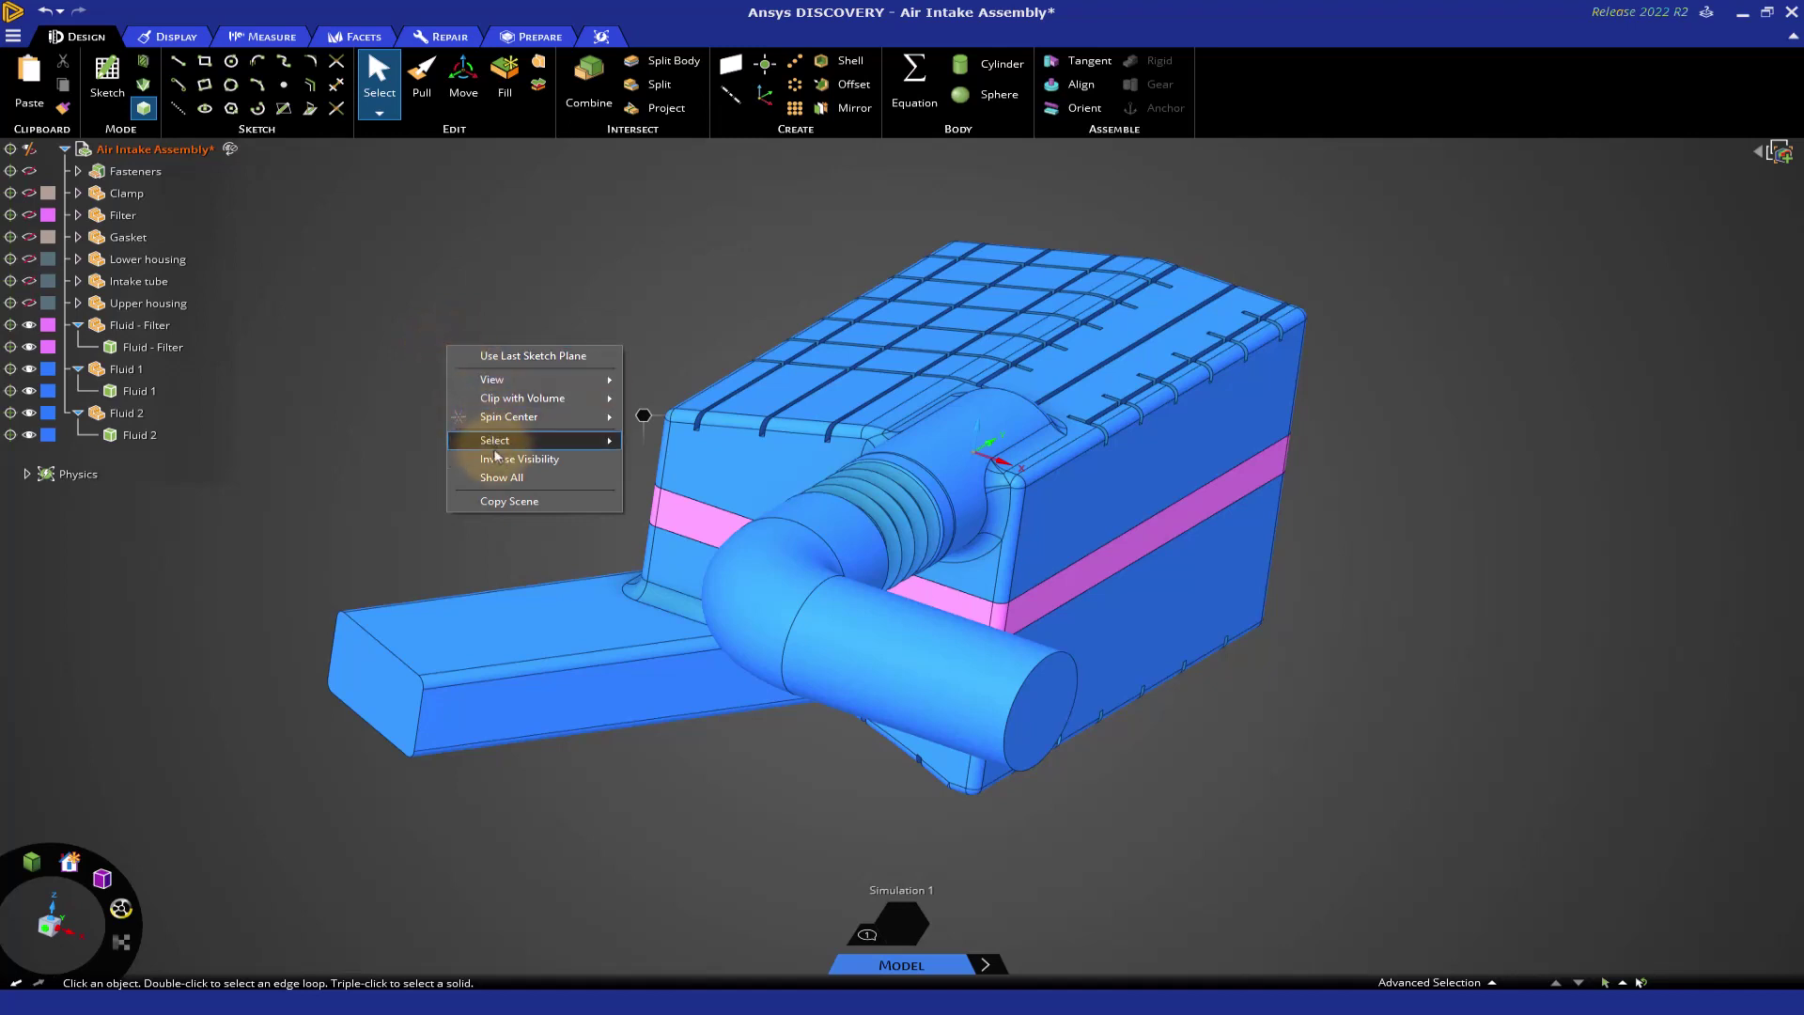
{"action": "left_click", "coordinate": [503, 477]}
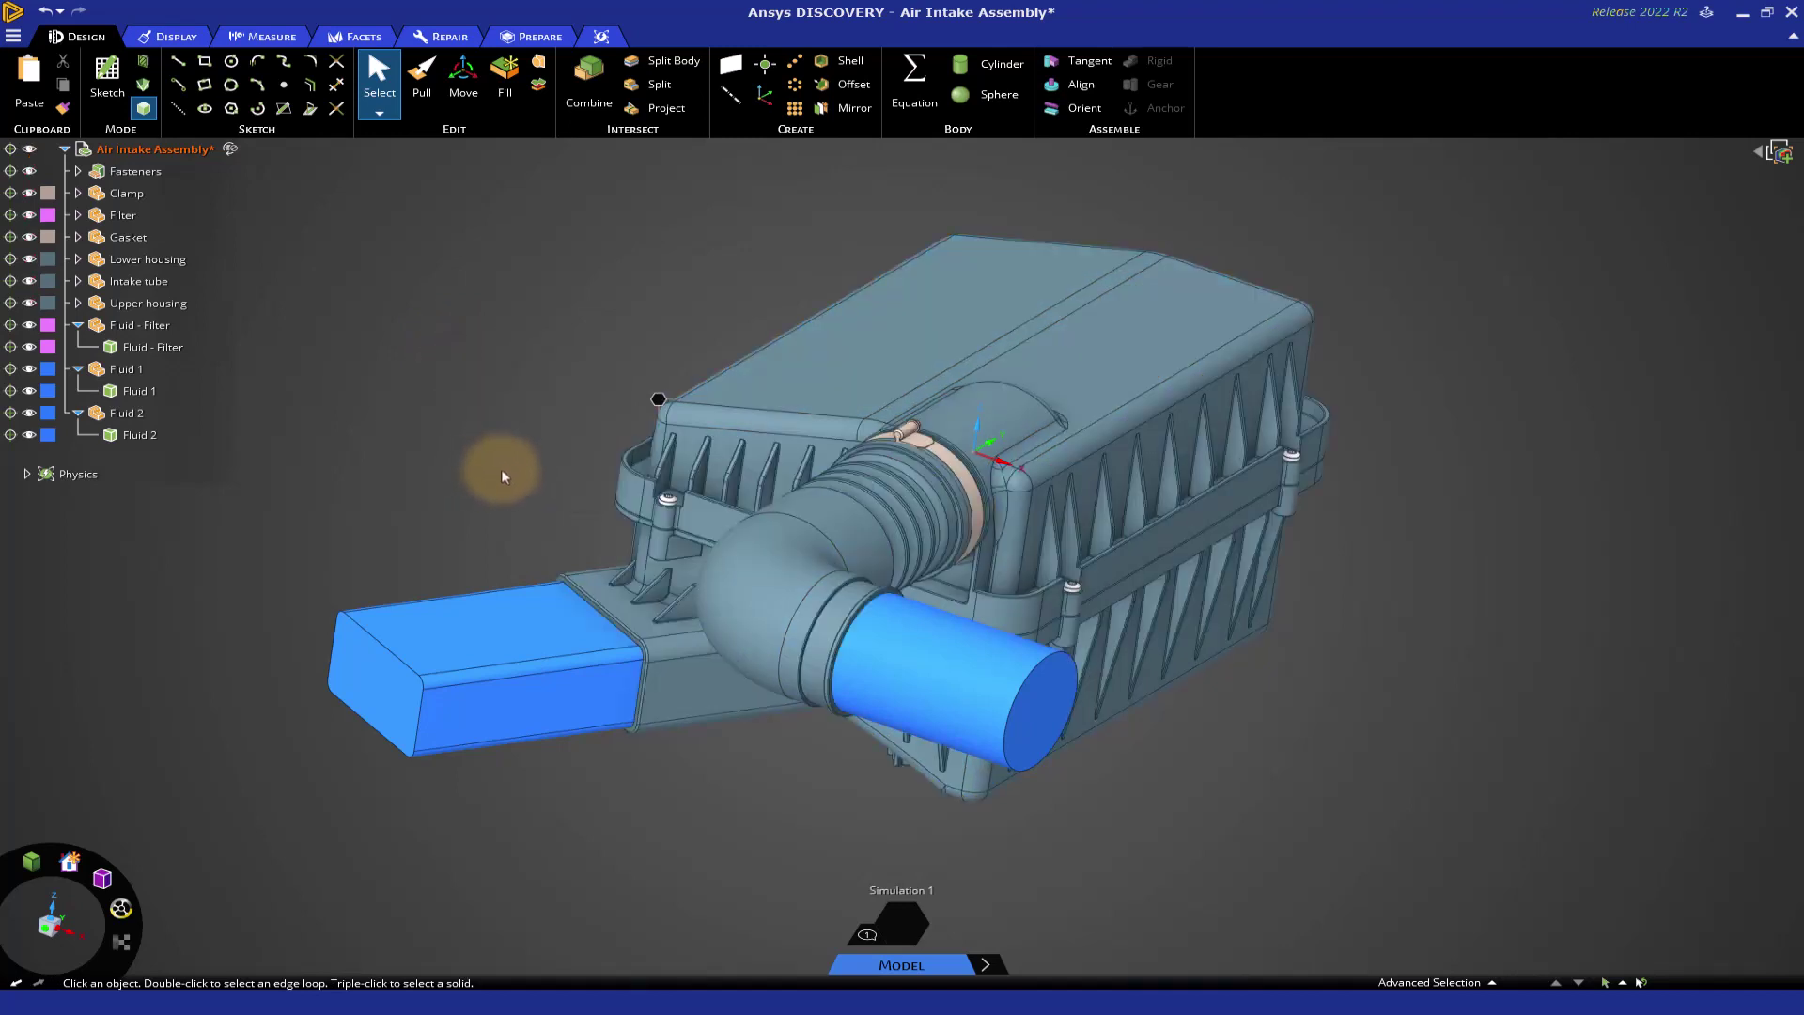
{"action": "scroll", "coordinate": [500, 470], "scroll_direction": "down", "scroll_amount": 3}
{"action": "middle_click_drag", "start_coordinate": [472, 479], "coordinate": [606, 491], "text": "ctrl"}
{"action": "scroll", "coordinate": [606, 484], "scroll_direction": "up", "scroll_amount": 2}
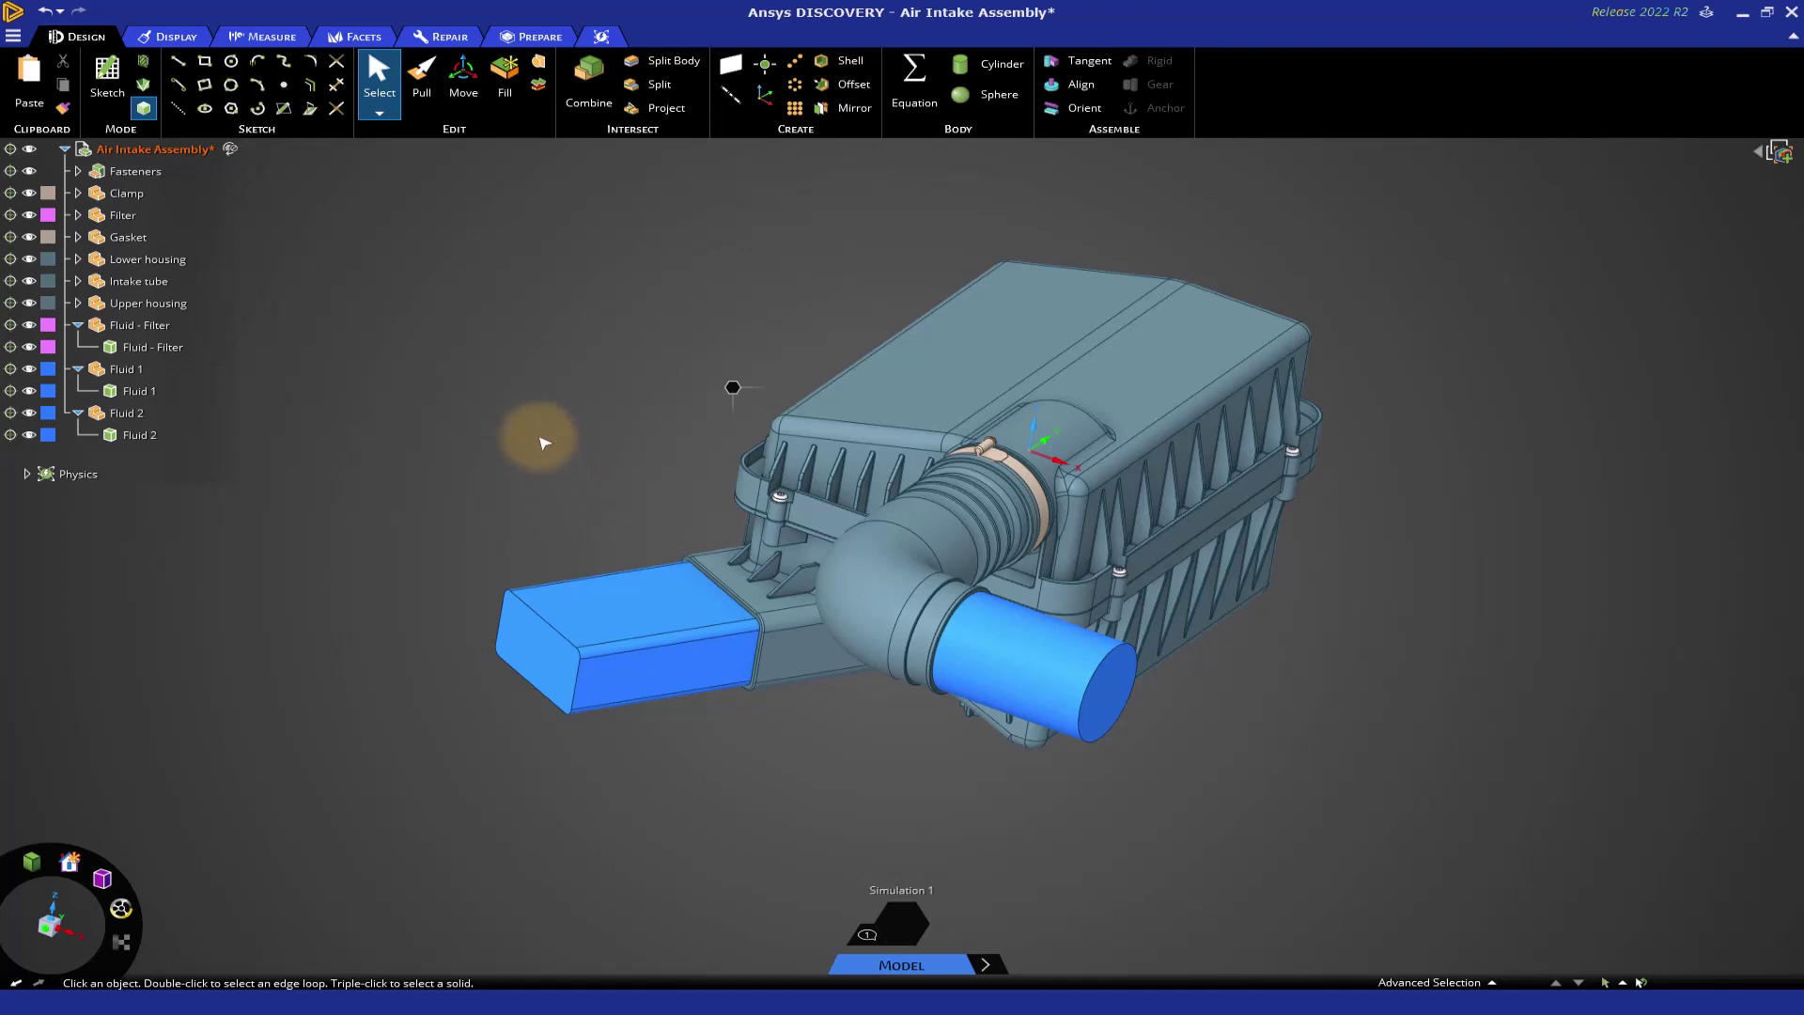
Hide the whole assembly and show only the Fluid - Filter, Fluid 1 and Fluid 2 bodies.
{"action": "left_click", "coordinate": [29, 149]}
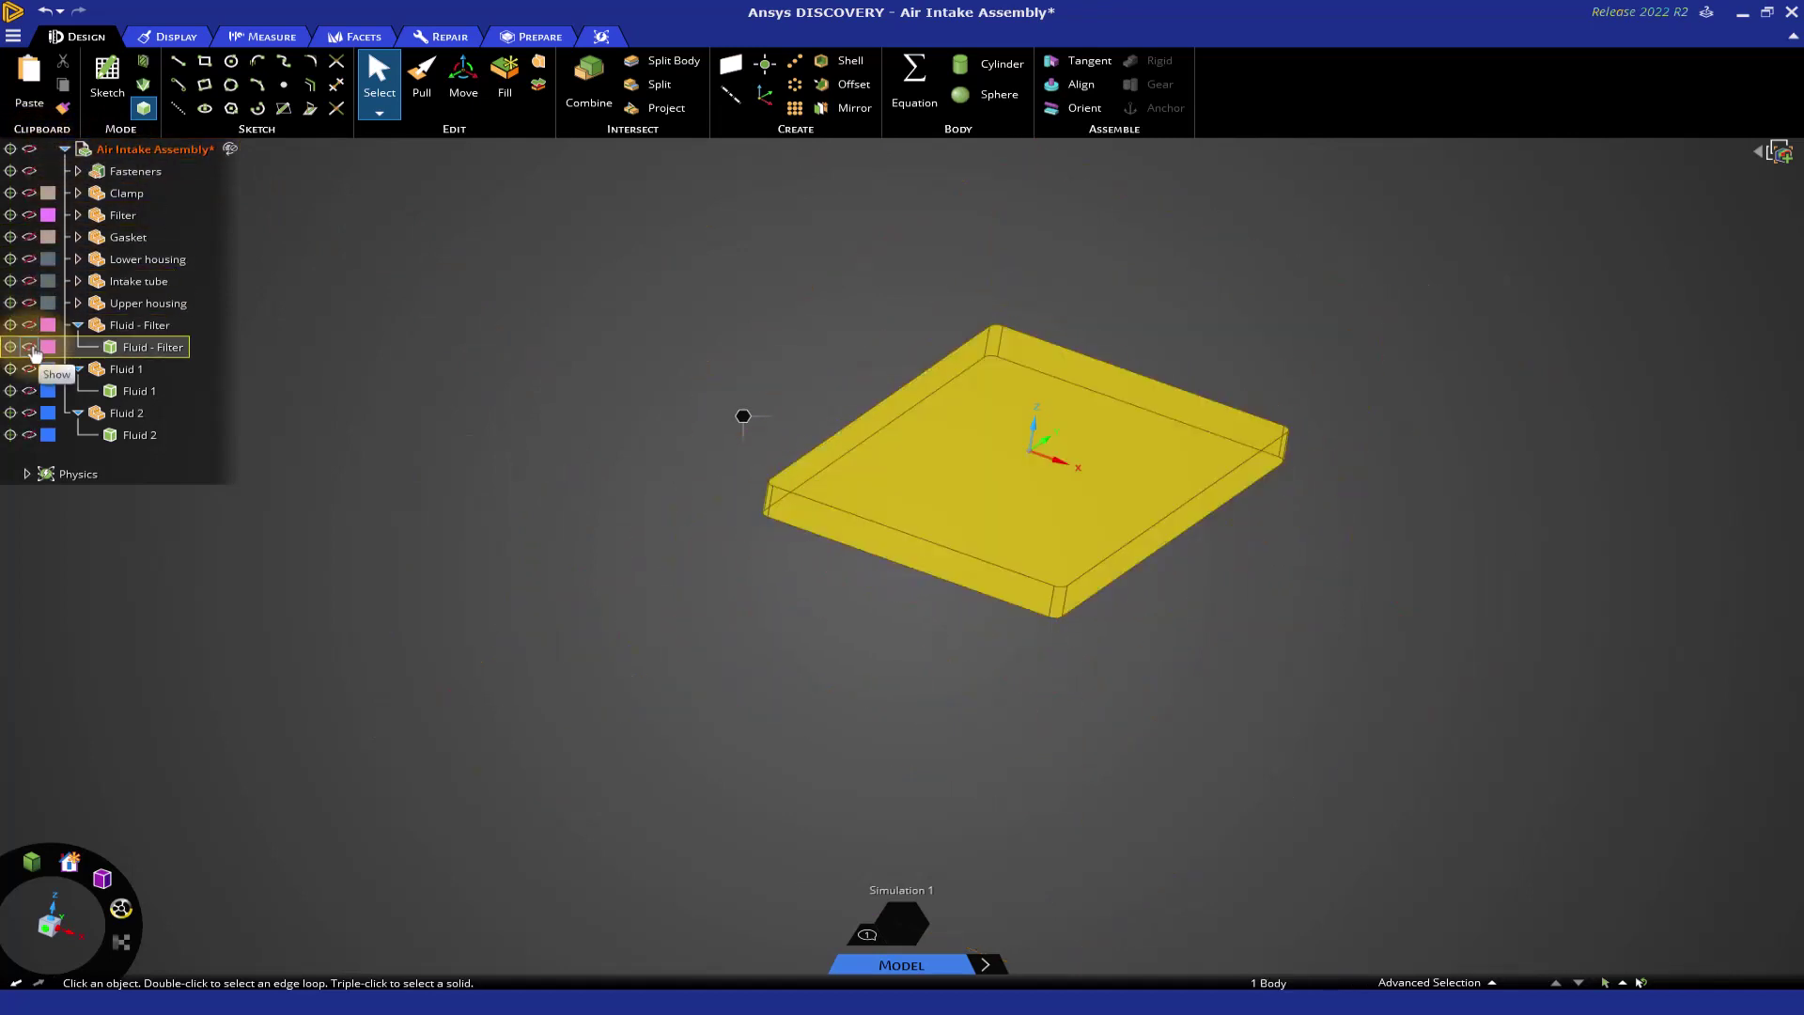
{"action": "left_click", "coordinate": [30, 347]}
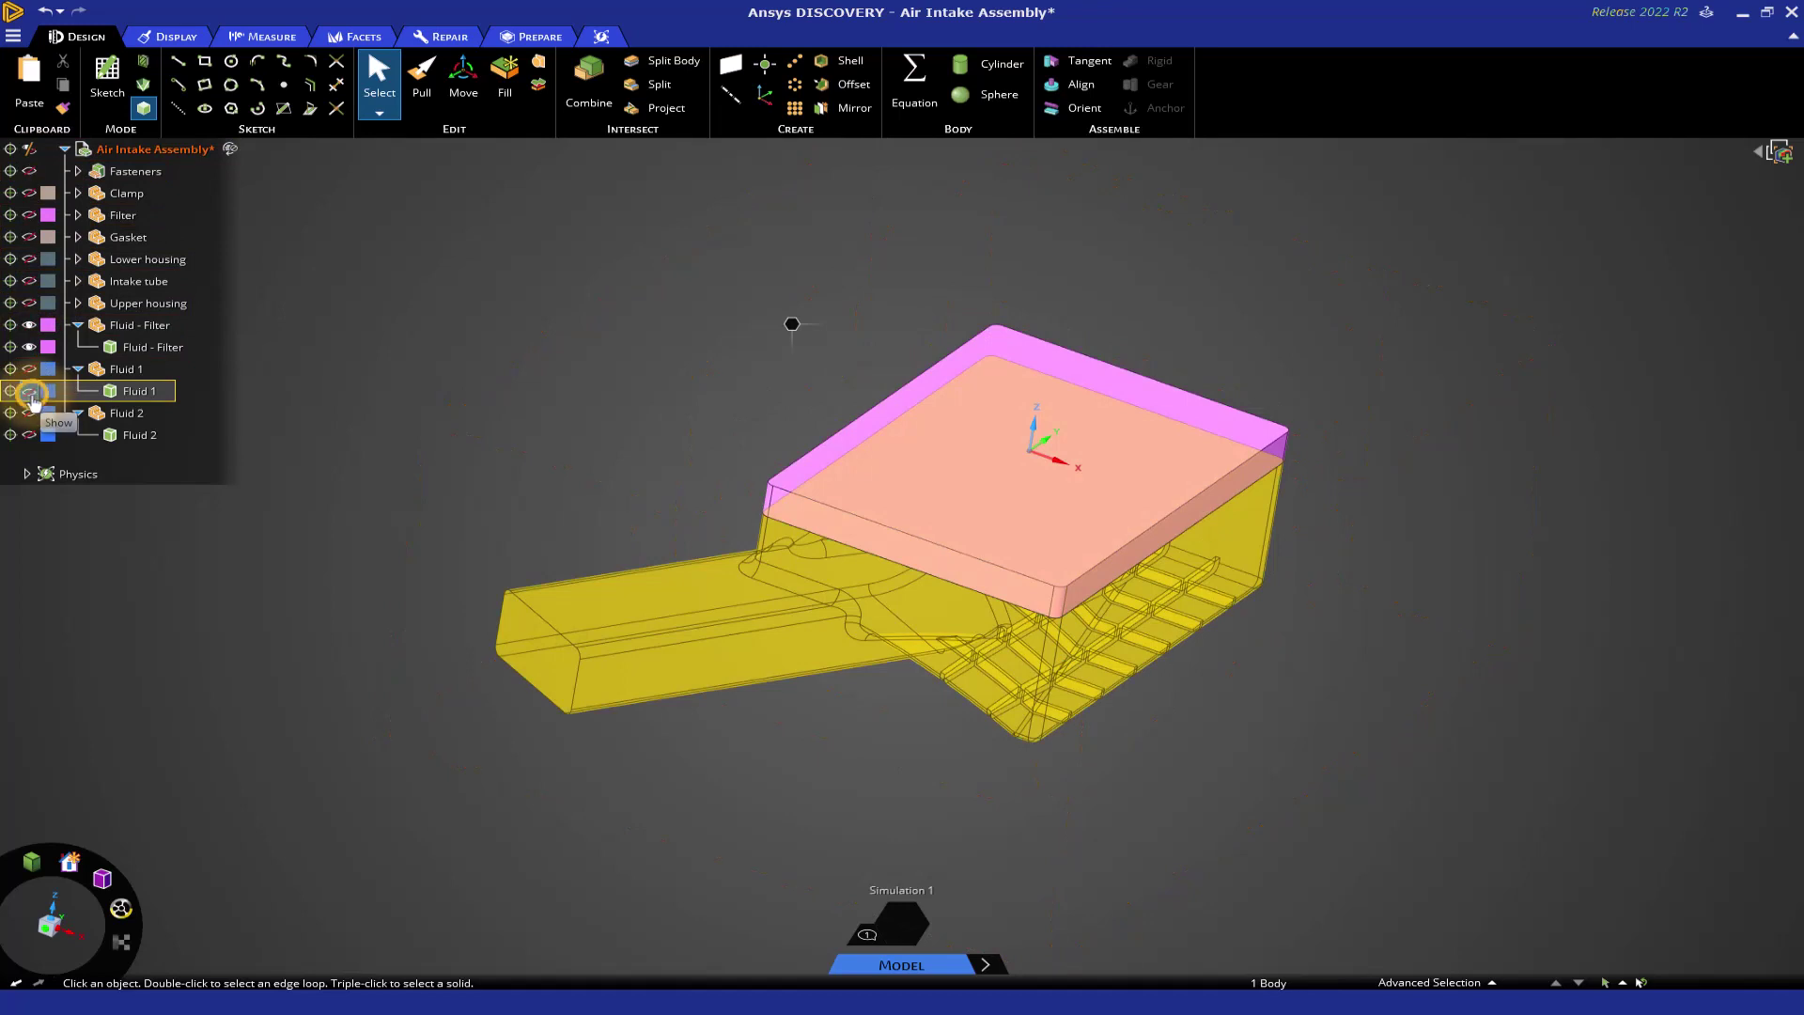
{"action": "left_click", "coordinate": [30, 390]}
{"action": "left_click", "coordinate": [29, 434]}
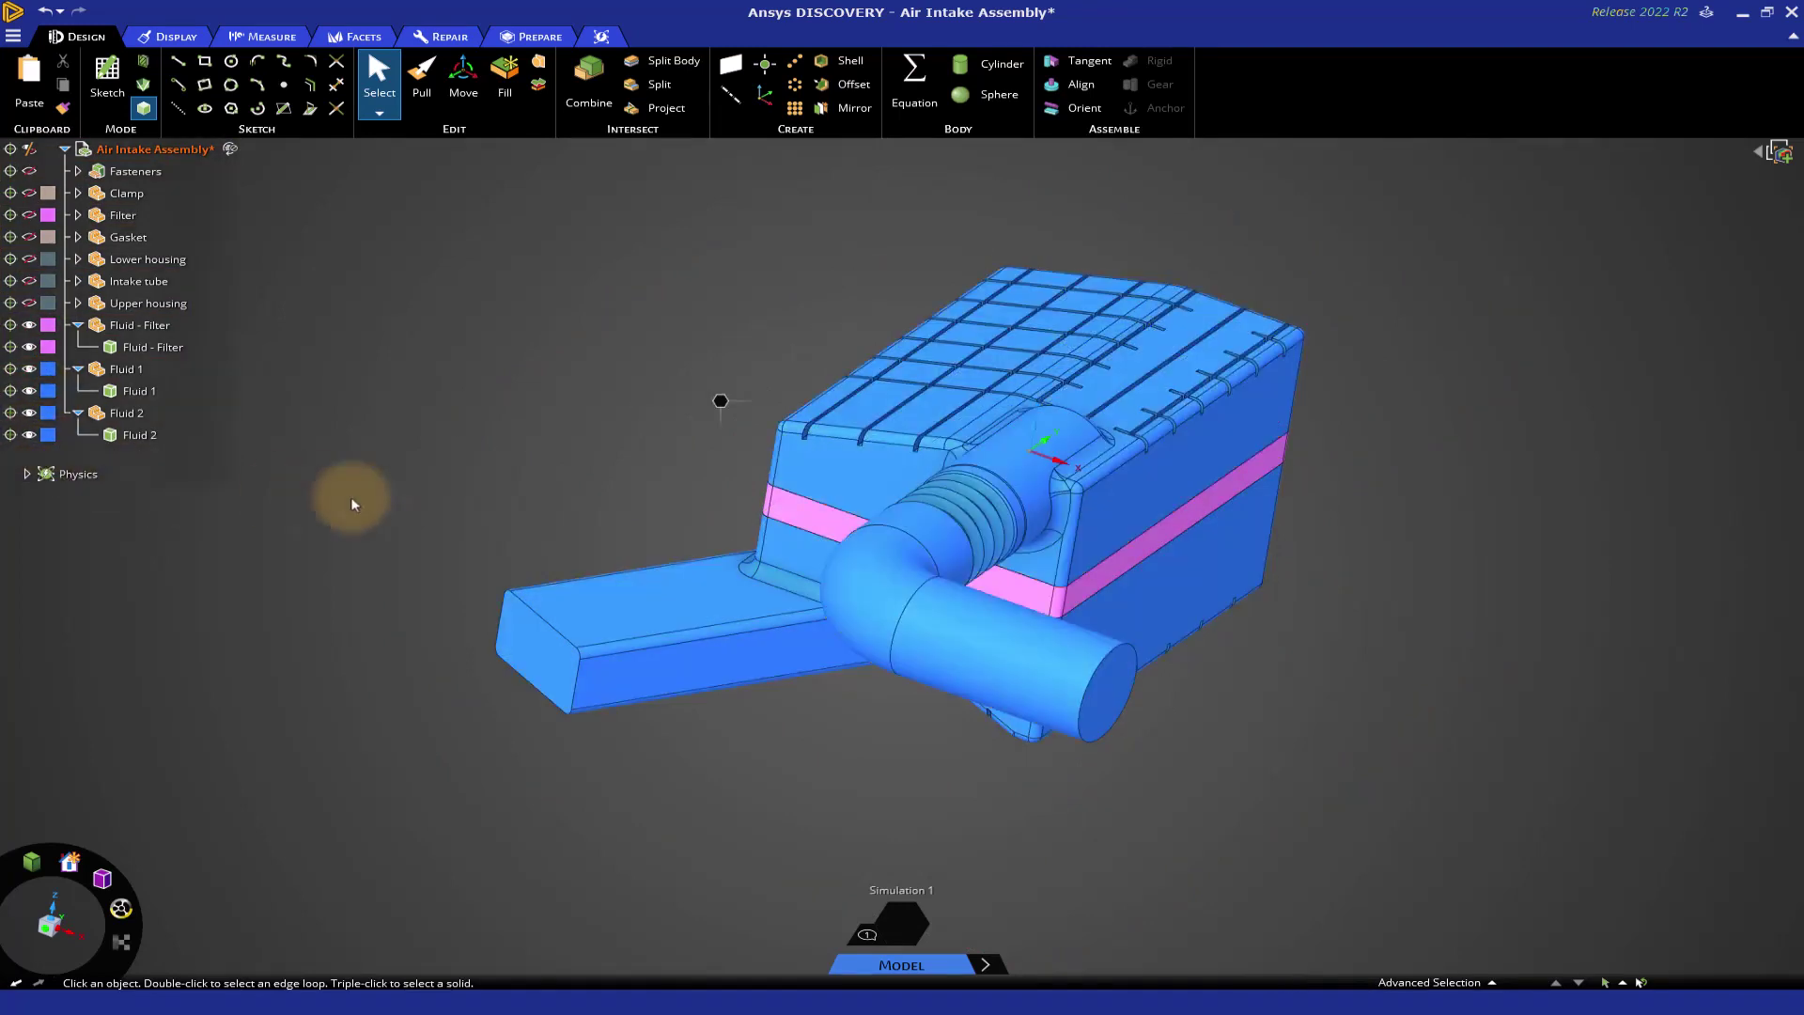
Create a named selection called Inlet from the circular end face of the Fluid 2 tube.
{"action": "left_click", "coordinate": [1118, 676]}
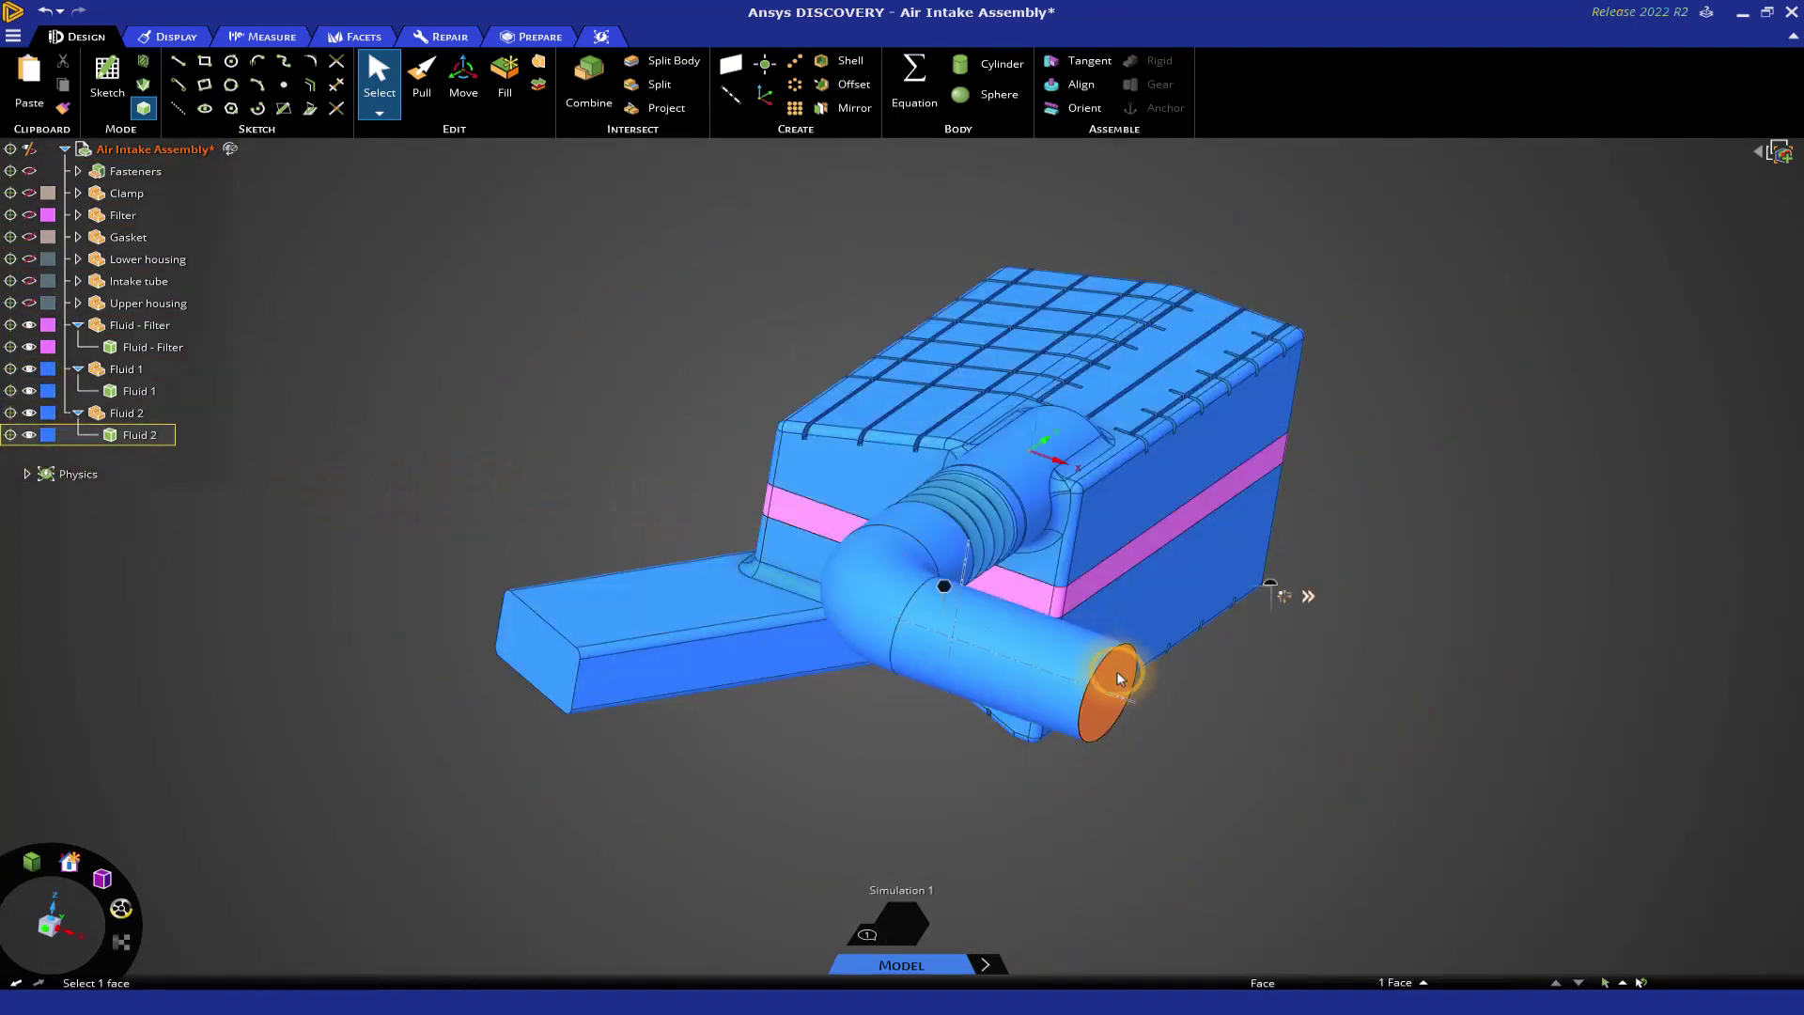
{"action": "left_click", "coordinate": [1397, 982]}
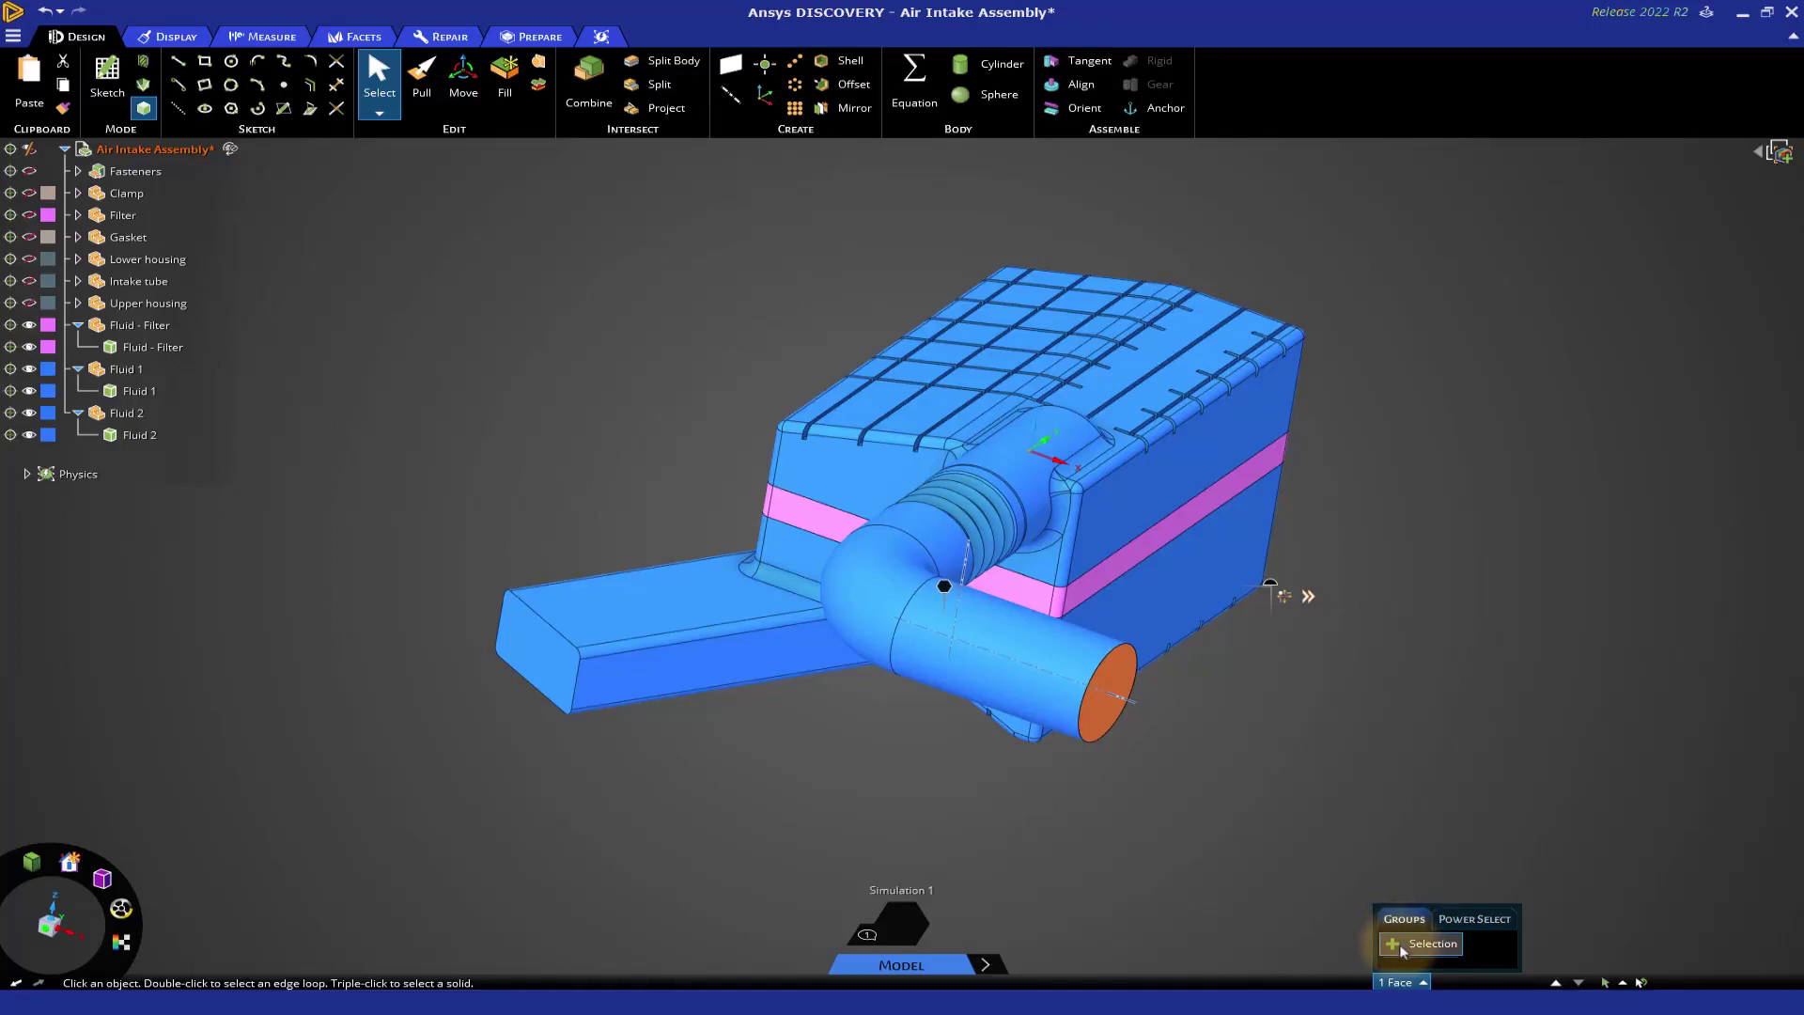
{"action": "left_click", "coordinate": [1402, 944]}
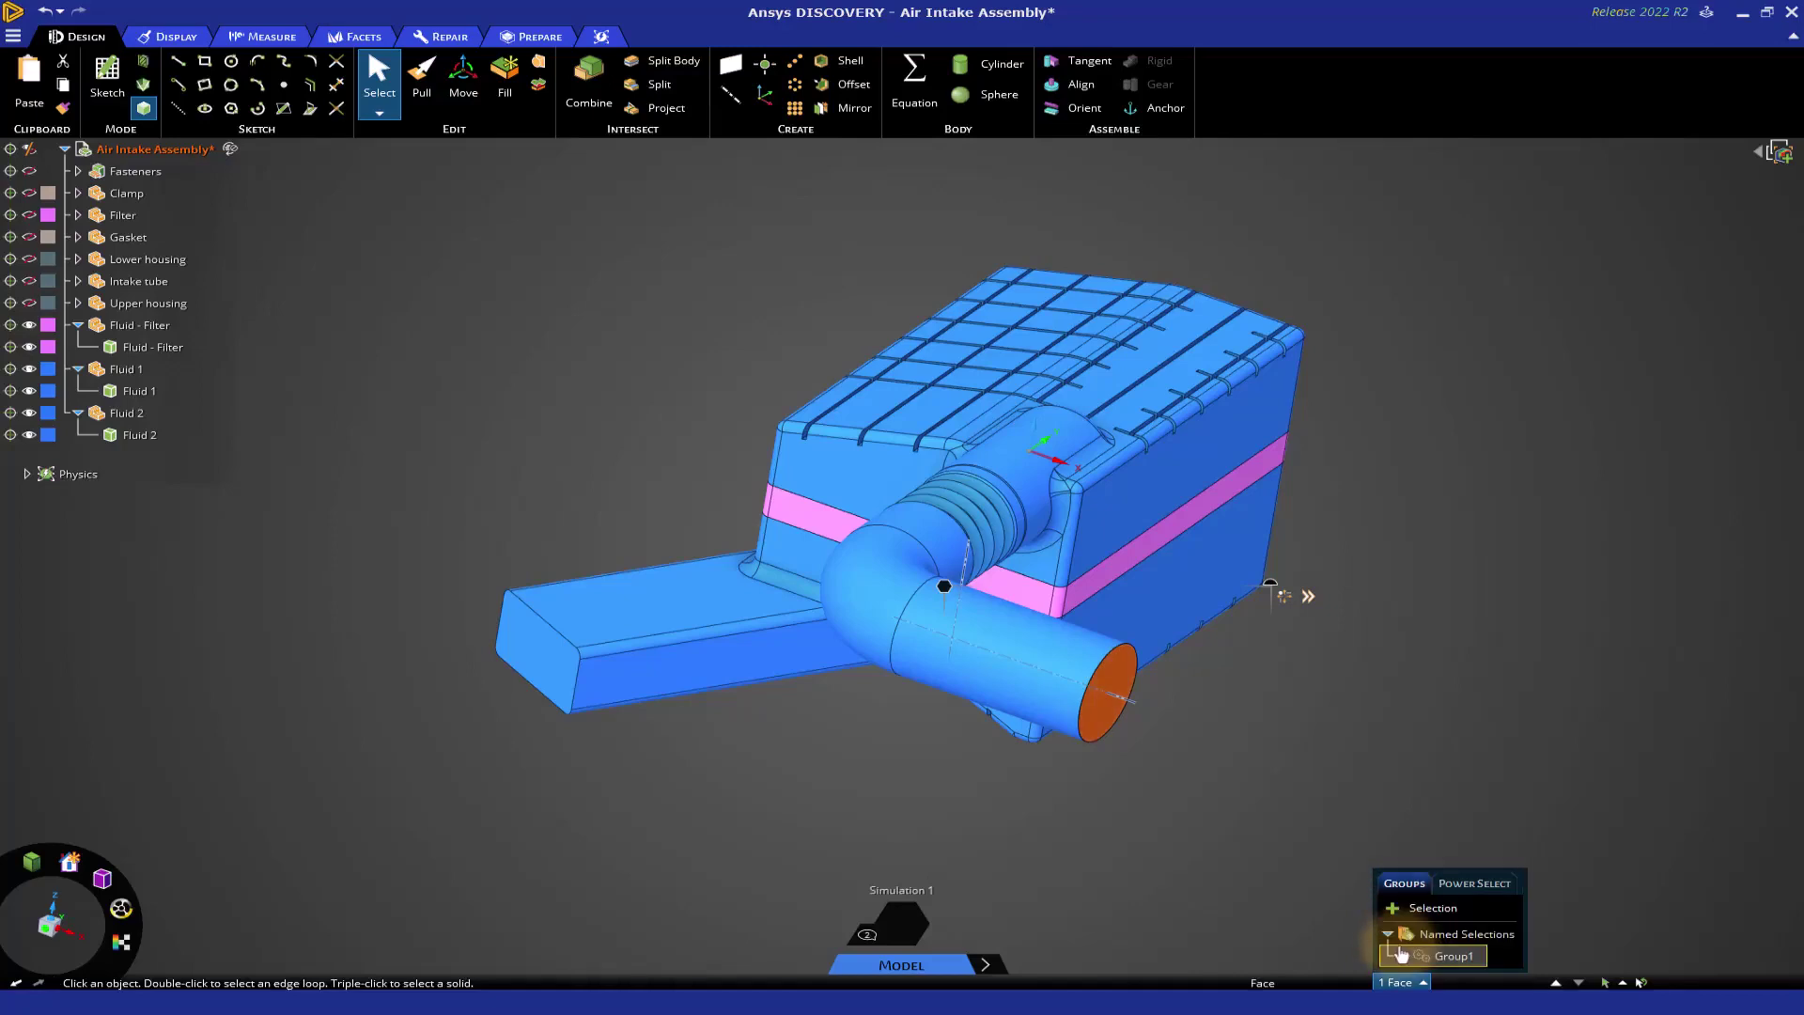
{"action": "left_click", "coordinate": [1447, 956]}
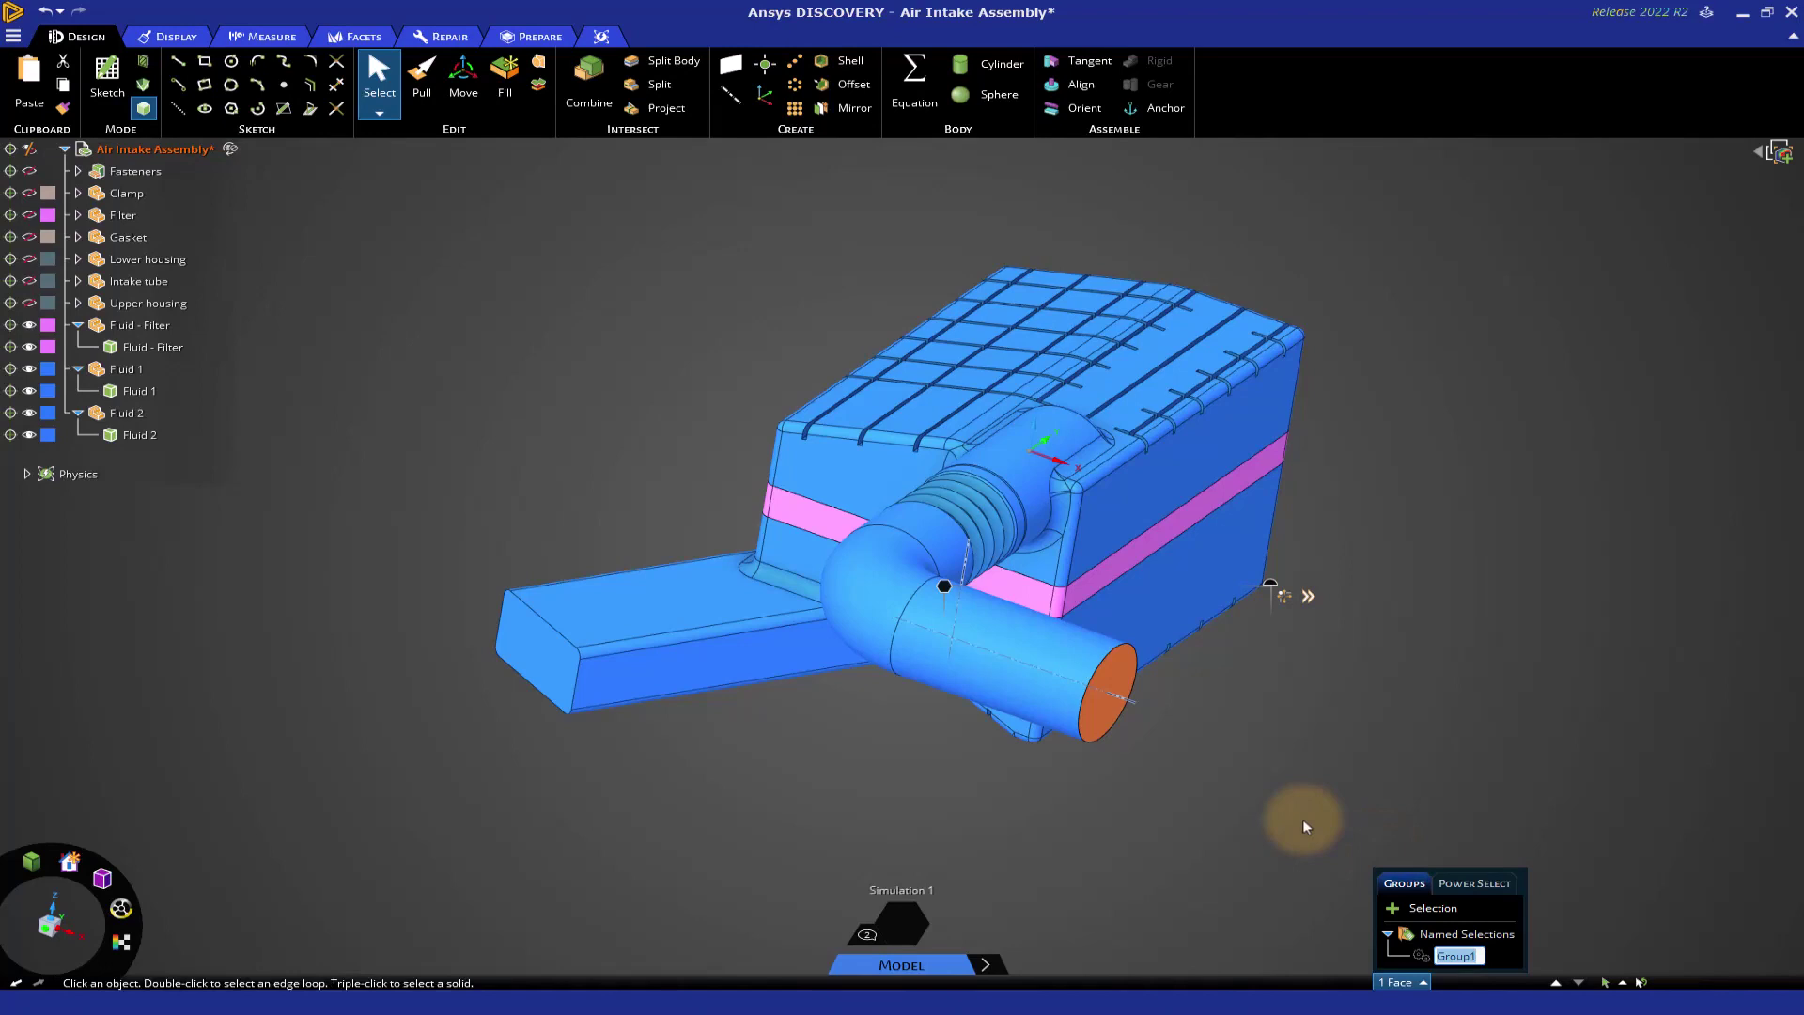
{"action": "type", "text": "Inlet"}
{"action": "left_click", "coordinate": [1601, 746]}
Create a named selection called Outlet from the rectangular end face of the Fluid 1 duct.
{"action": "left_click", "coordinate": [539, 663]}
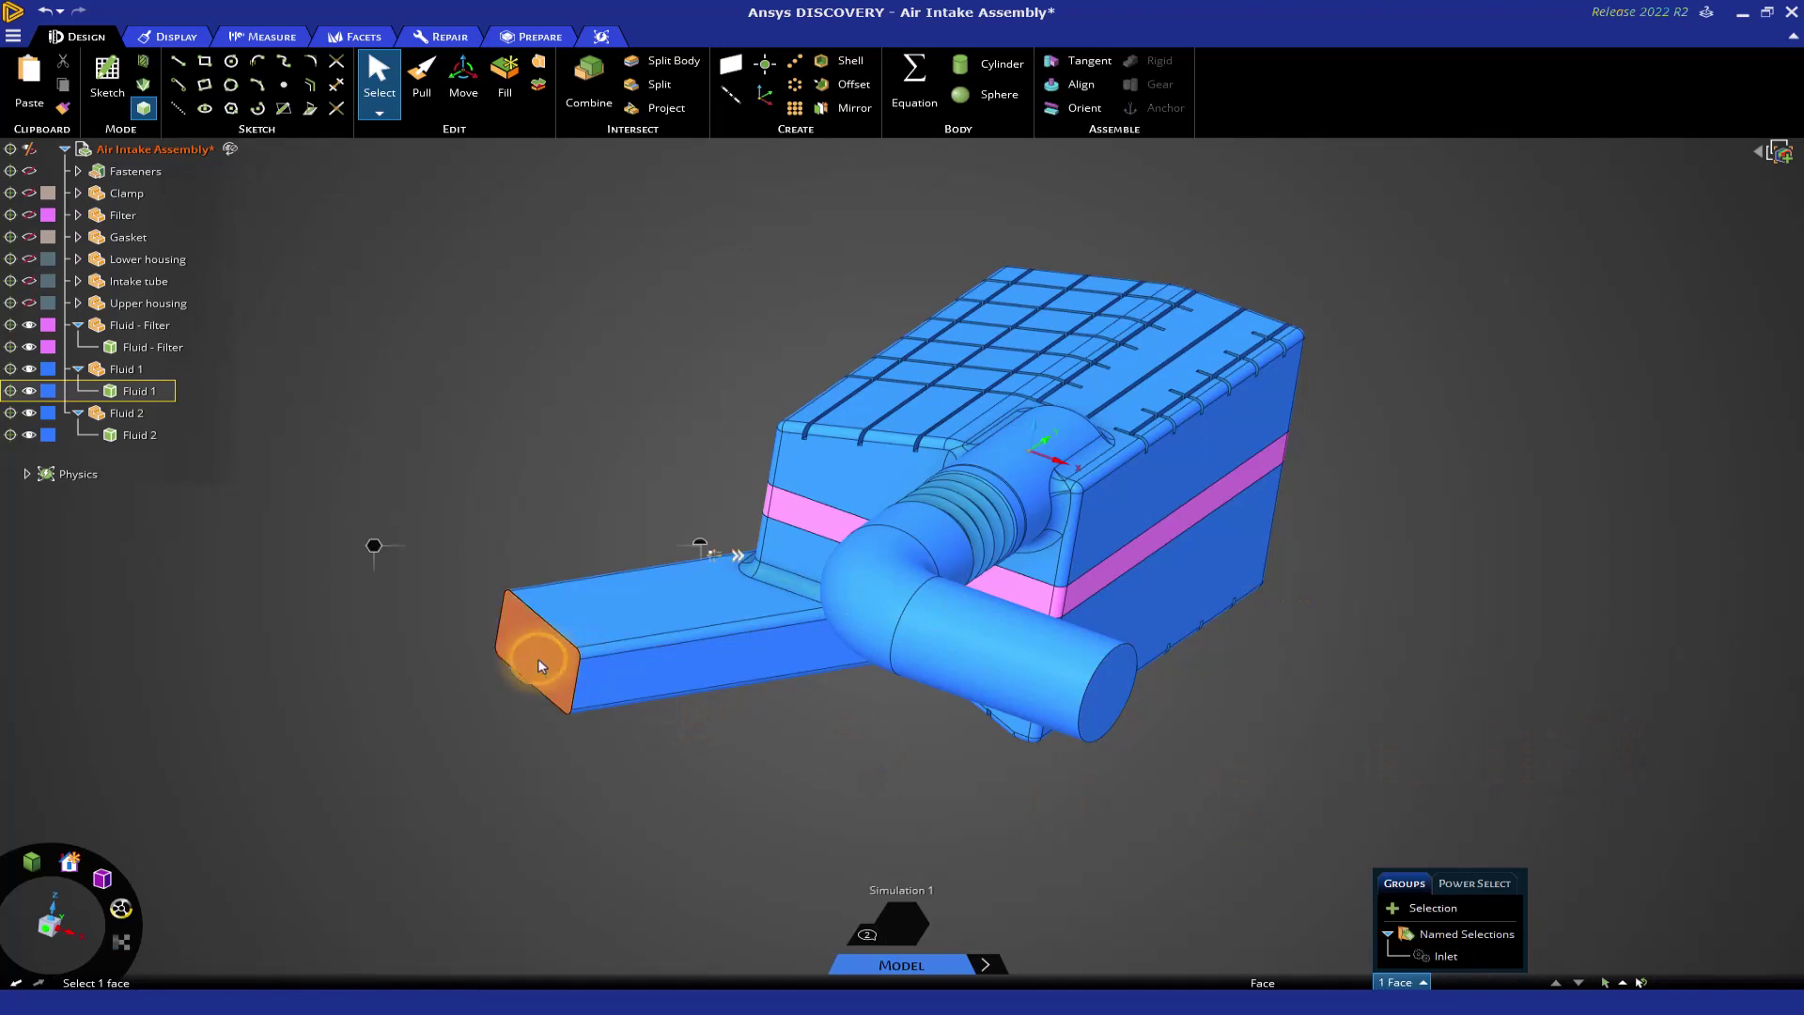
{"action": "left_click", "coordinate": [1409, 908]}
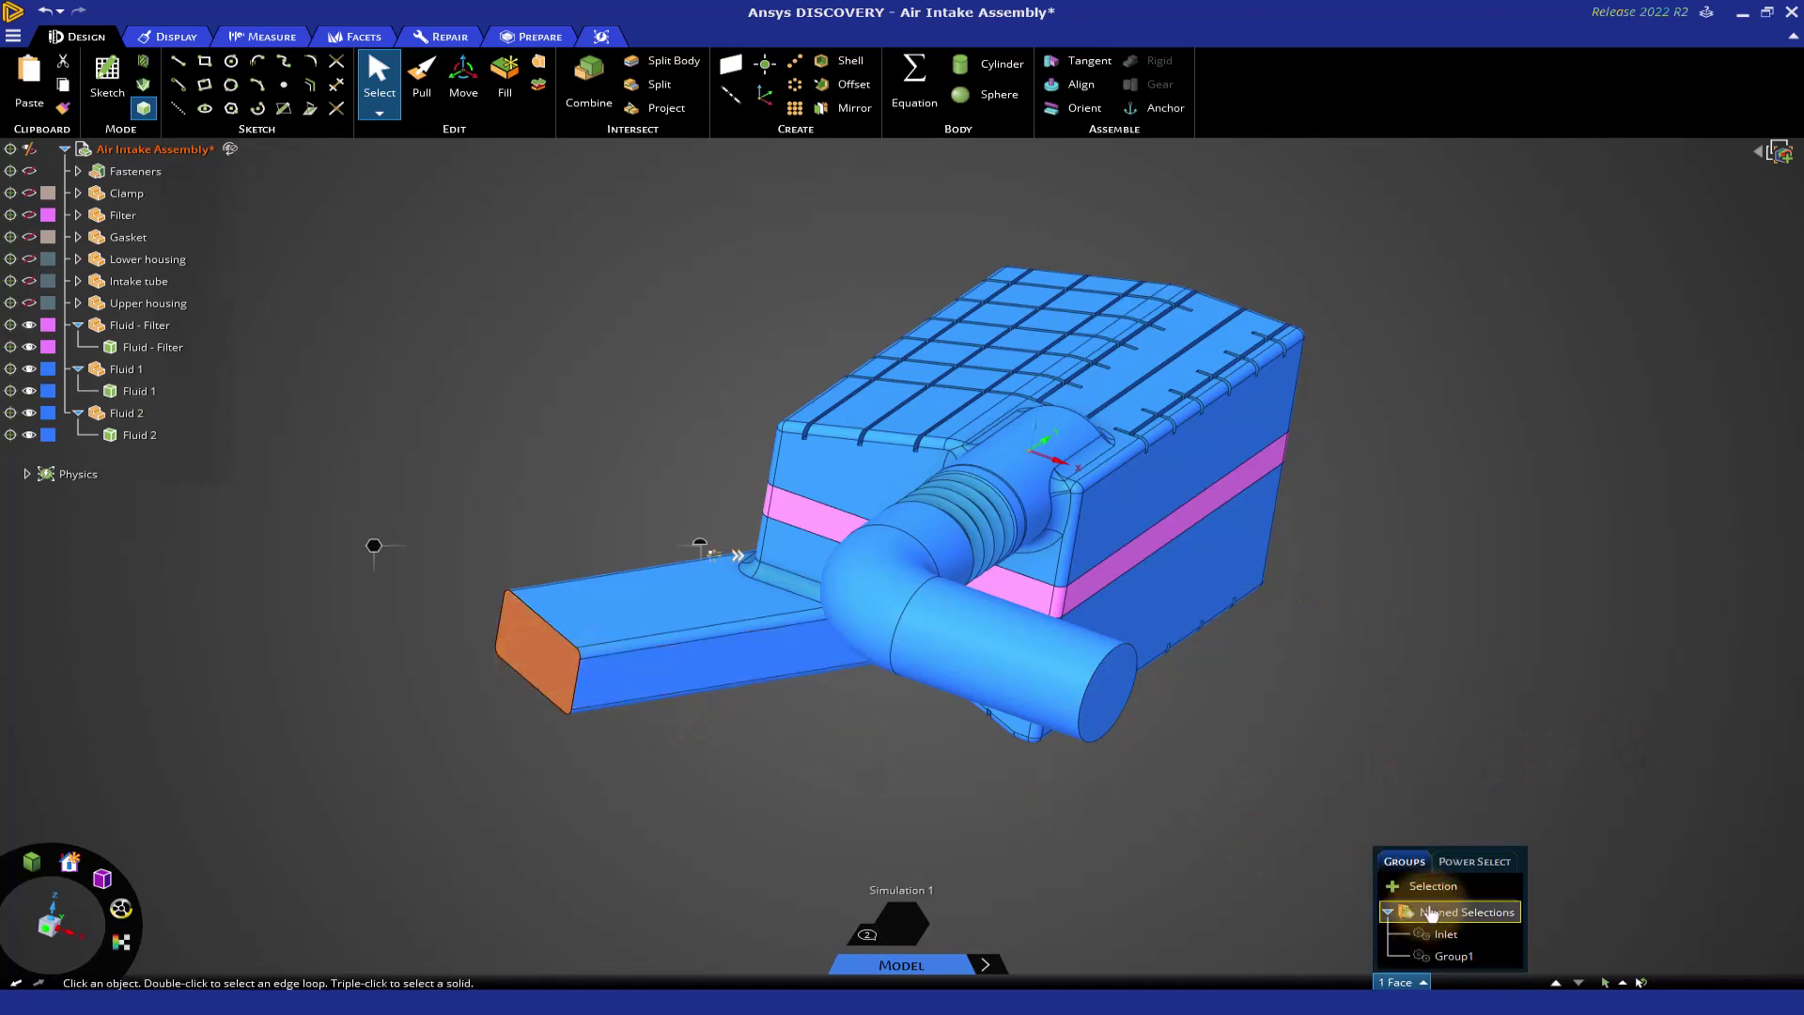
{"action": "right_click", "coordinate": [1456, 955]}
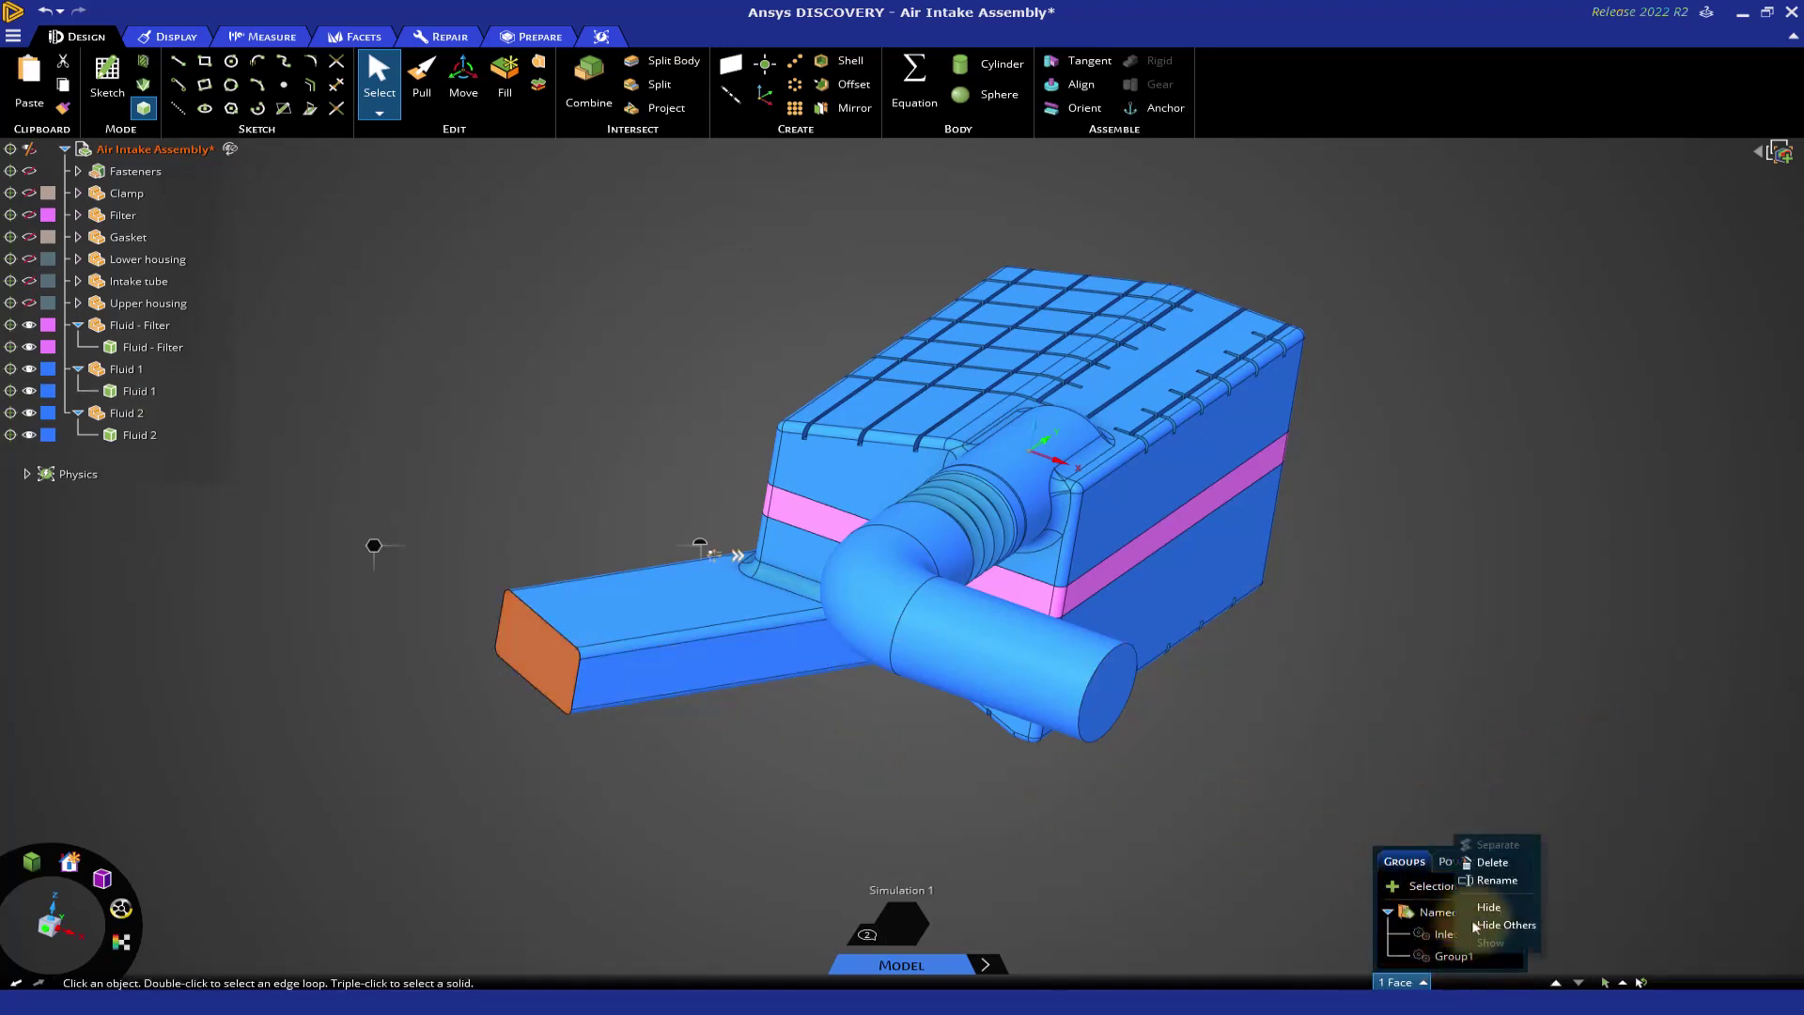
{"action": "left_click", "coordinate": [1495, 880]}
{"action": "type", "text": "O"}
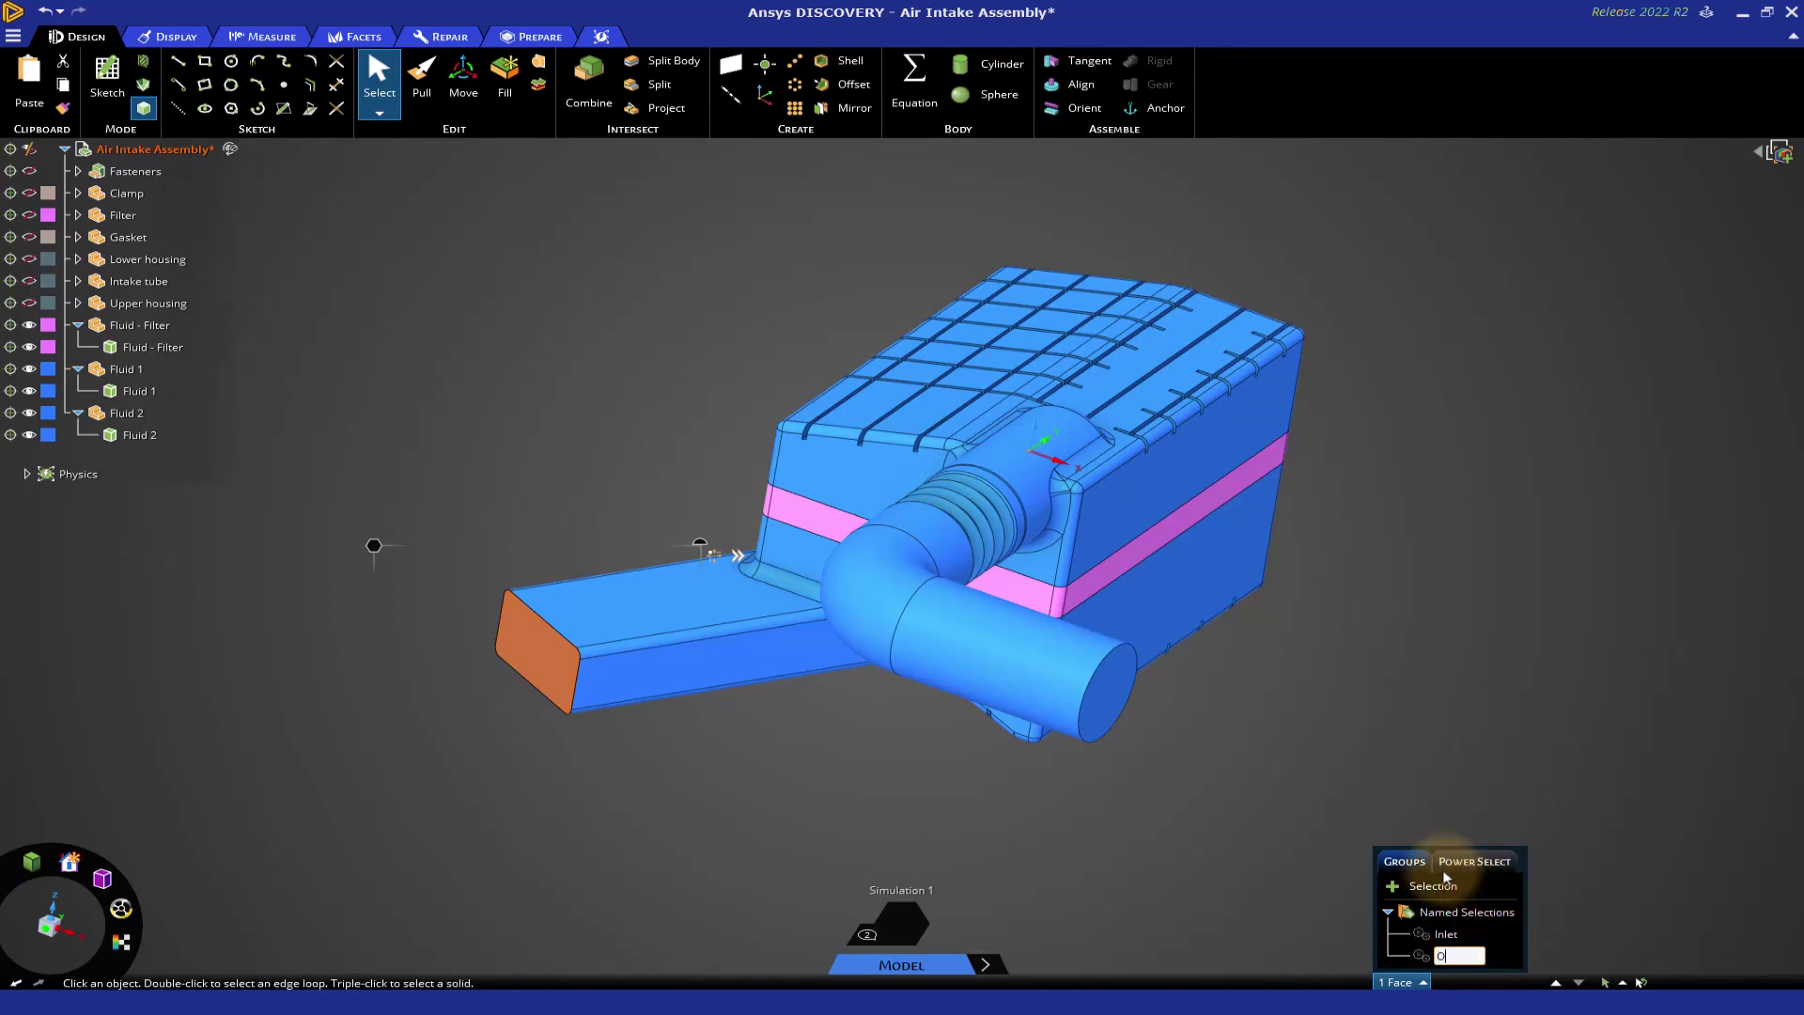
{"action": "type", "text": "utlet"}
{"action": "left_click", "coordinate": [1569, 838]}
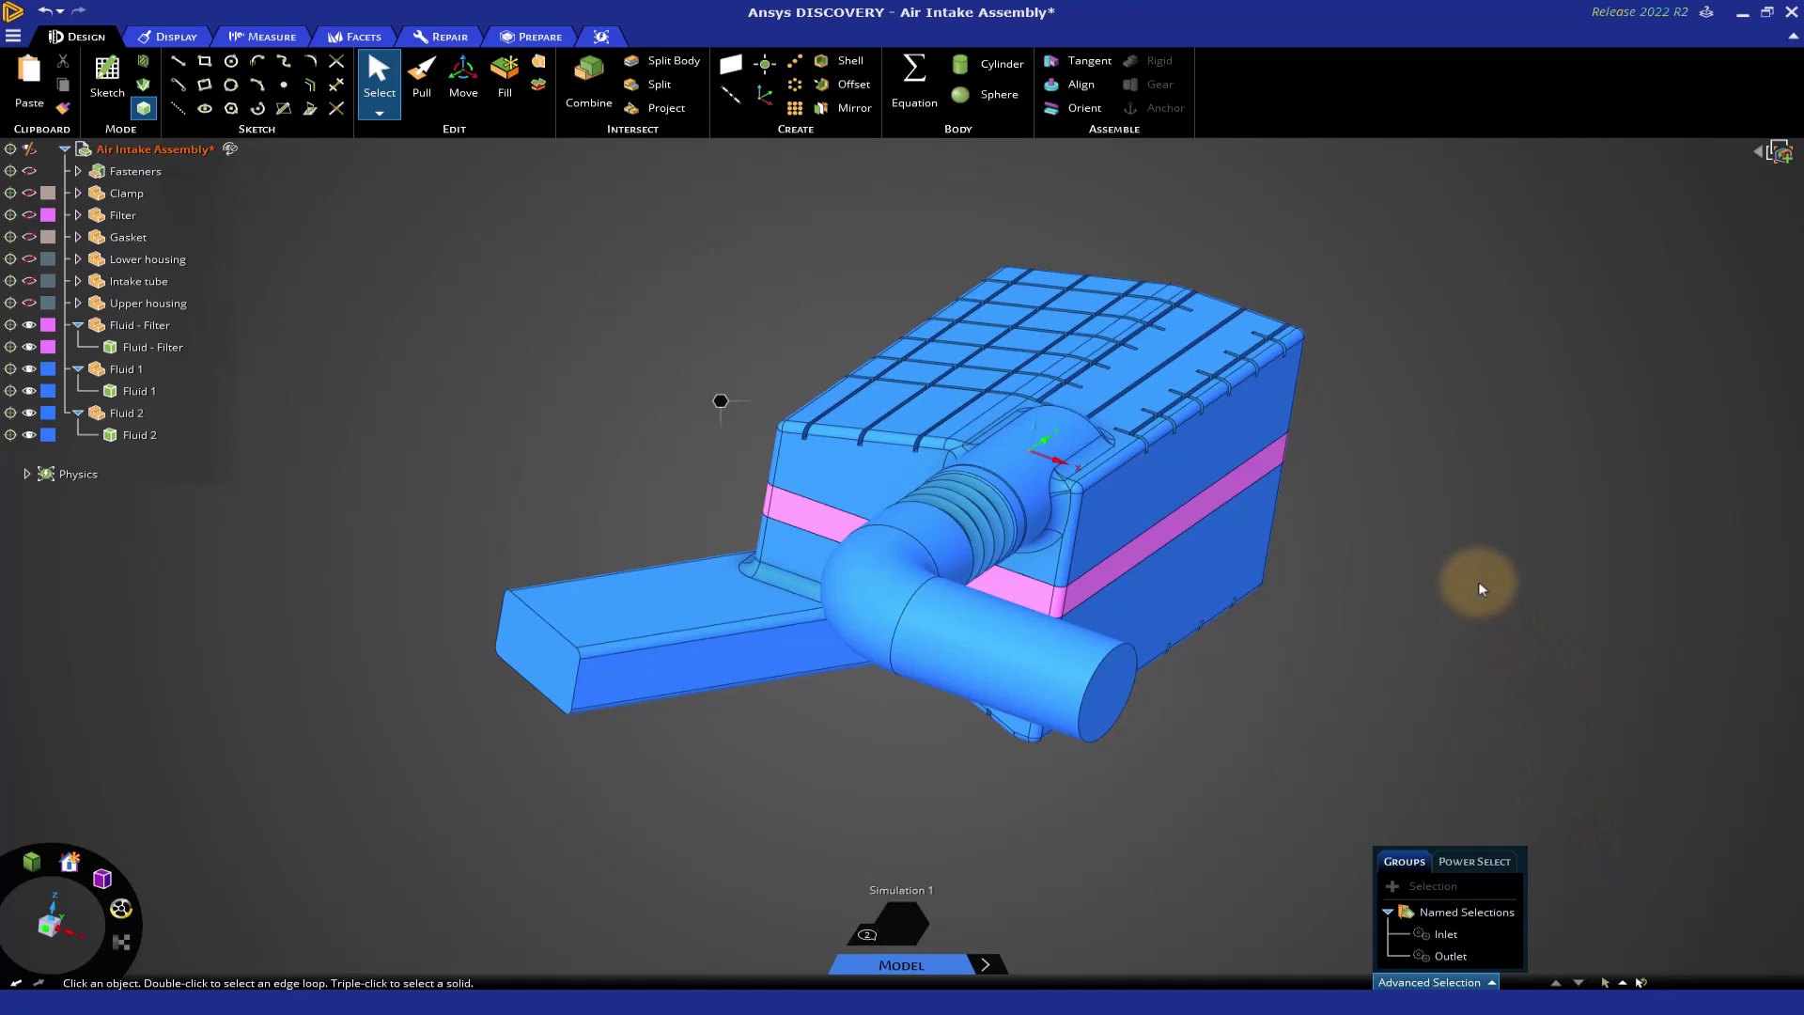
Create a named selection called Porous from the whole Fluid - Filter body.
{"action": "triple_click", "coordinate": [1271, 467]}
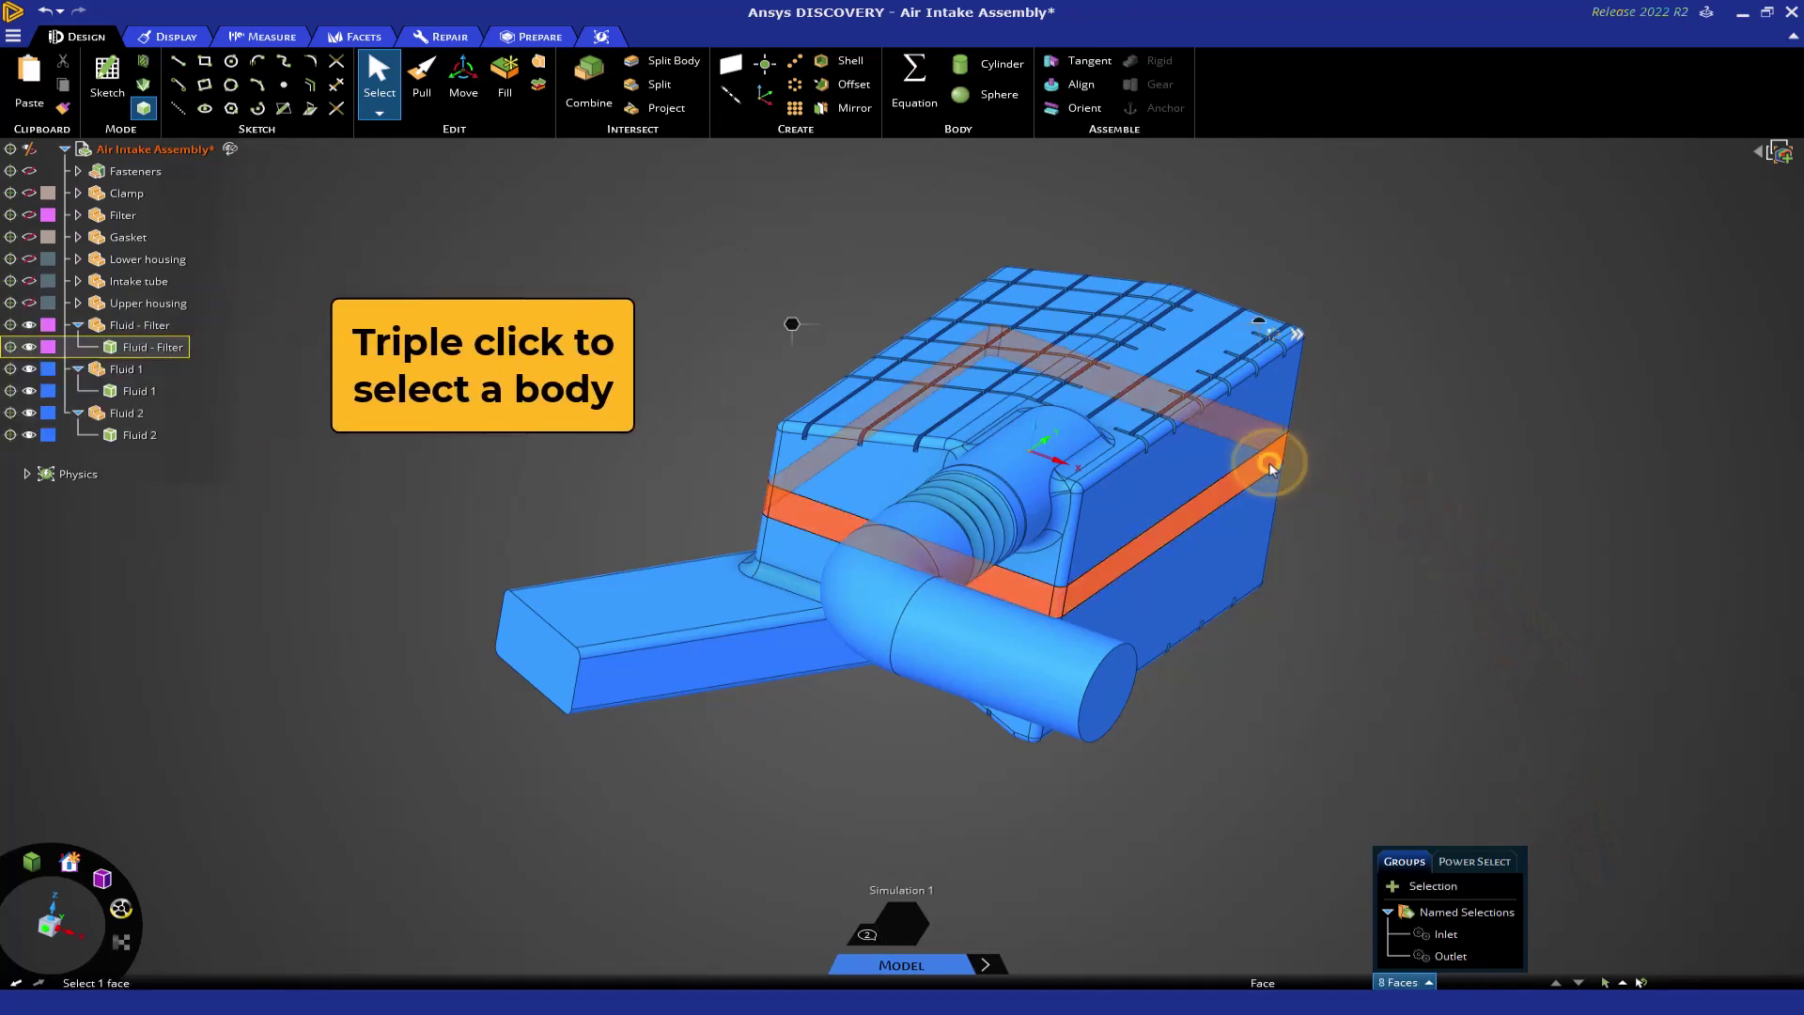
{"action": "left_click", "coordinate": [1423, 886]}
{"action": "right_click", "coordinate": [1454, 955]}
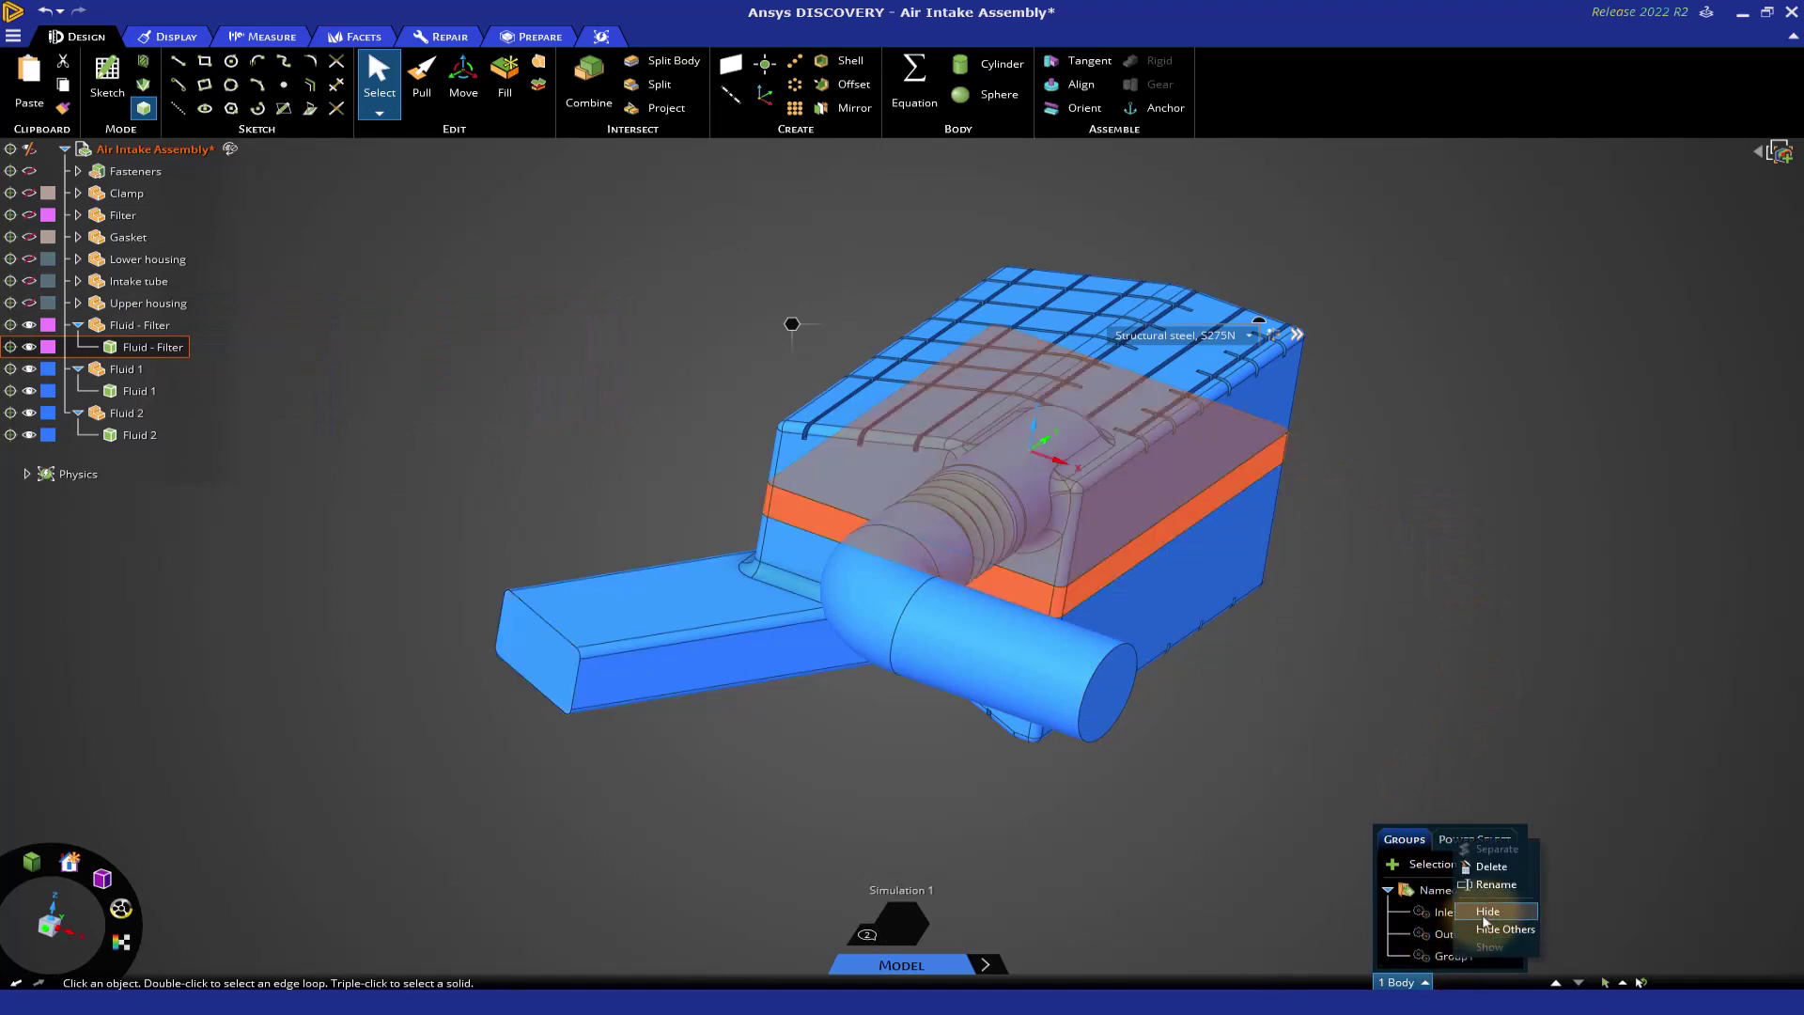
{"action": "left_click", "coordinate": [1485, 888]}
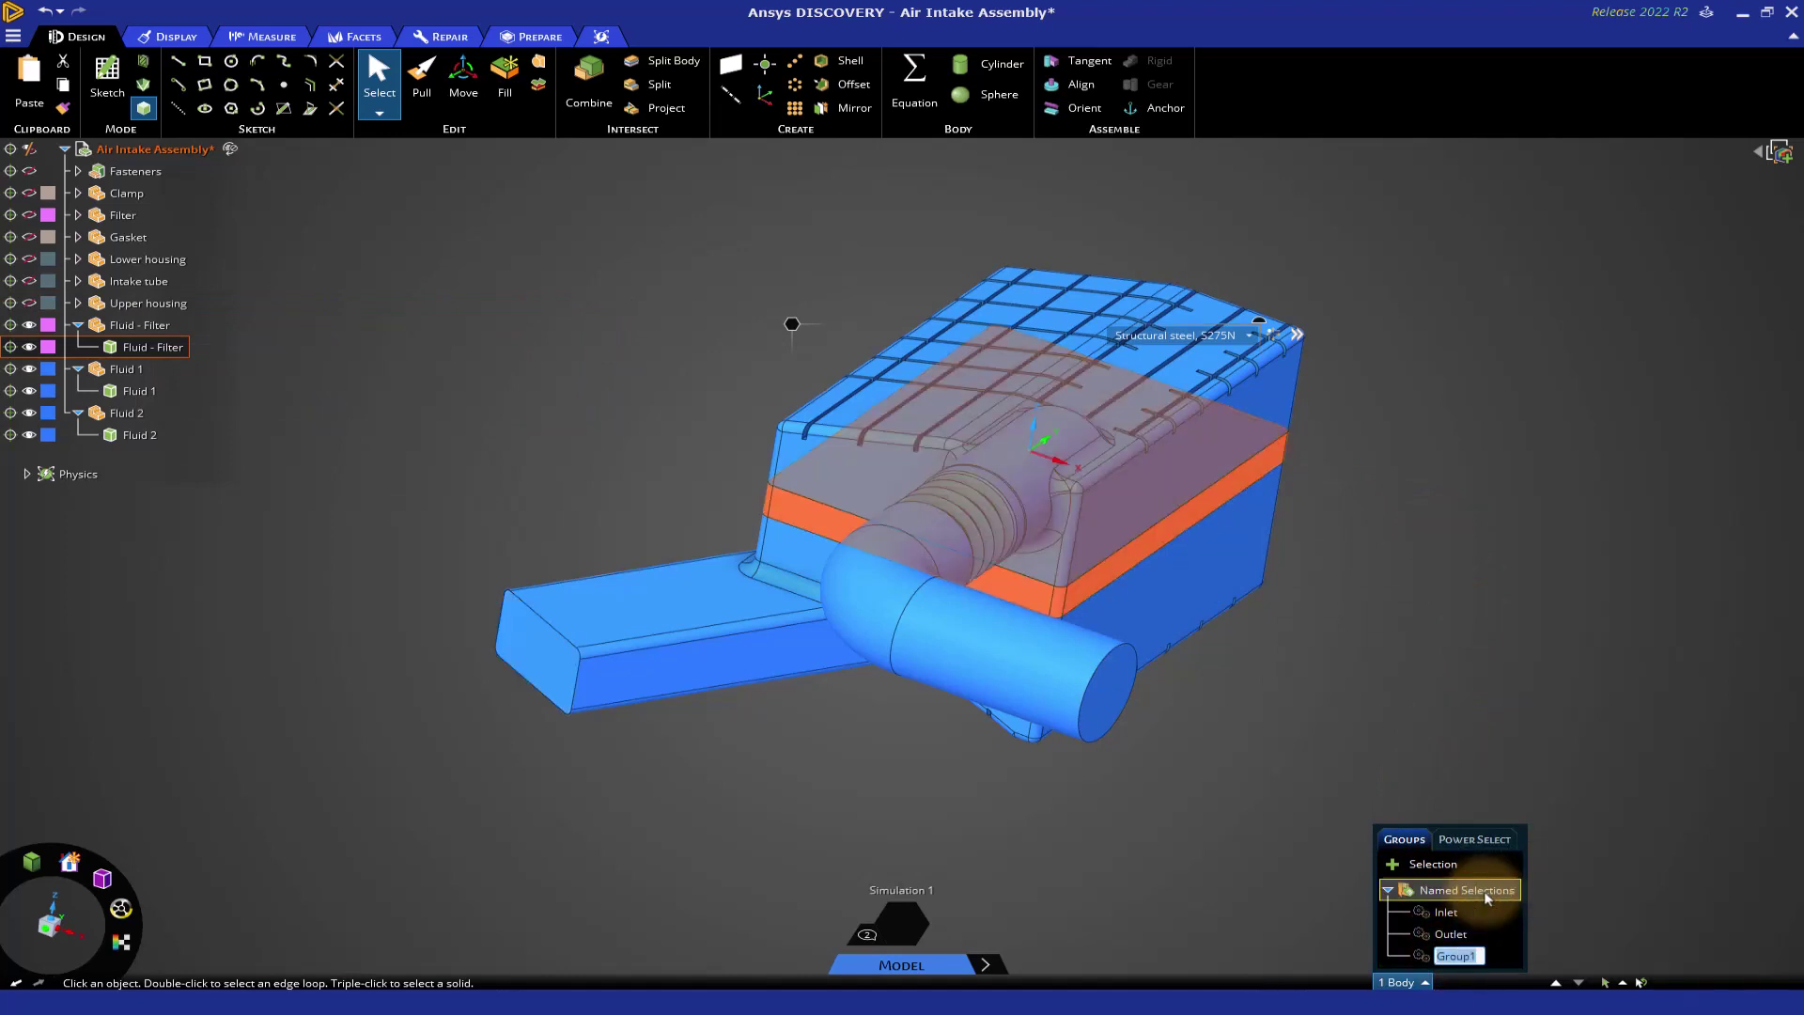
{"action": "type", "text": "Porous"}
{"action": "left_click", "coordinate": [1509, 717]}
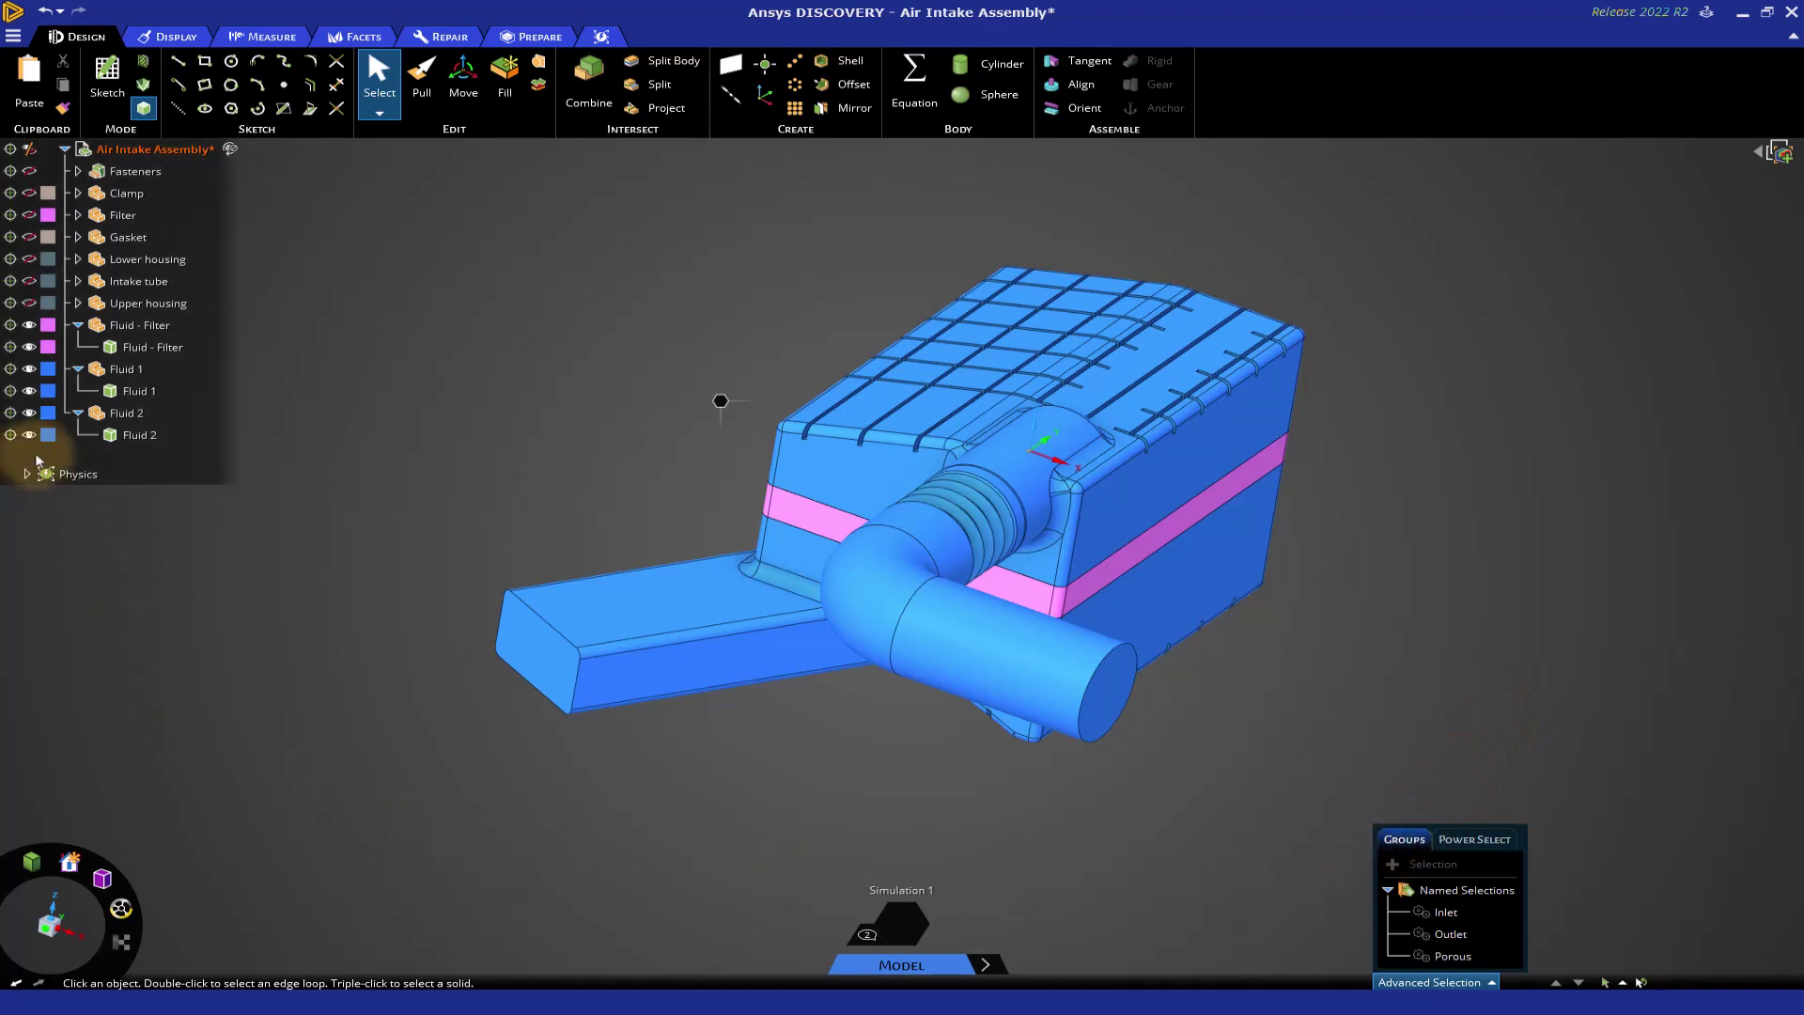
Create a named selection called Fluid from the Fluid 1 and Fluid 2 bodies together.
{"action": "left_click", "coordinate": [120, 413]}
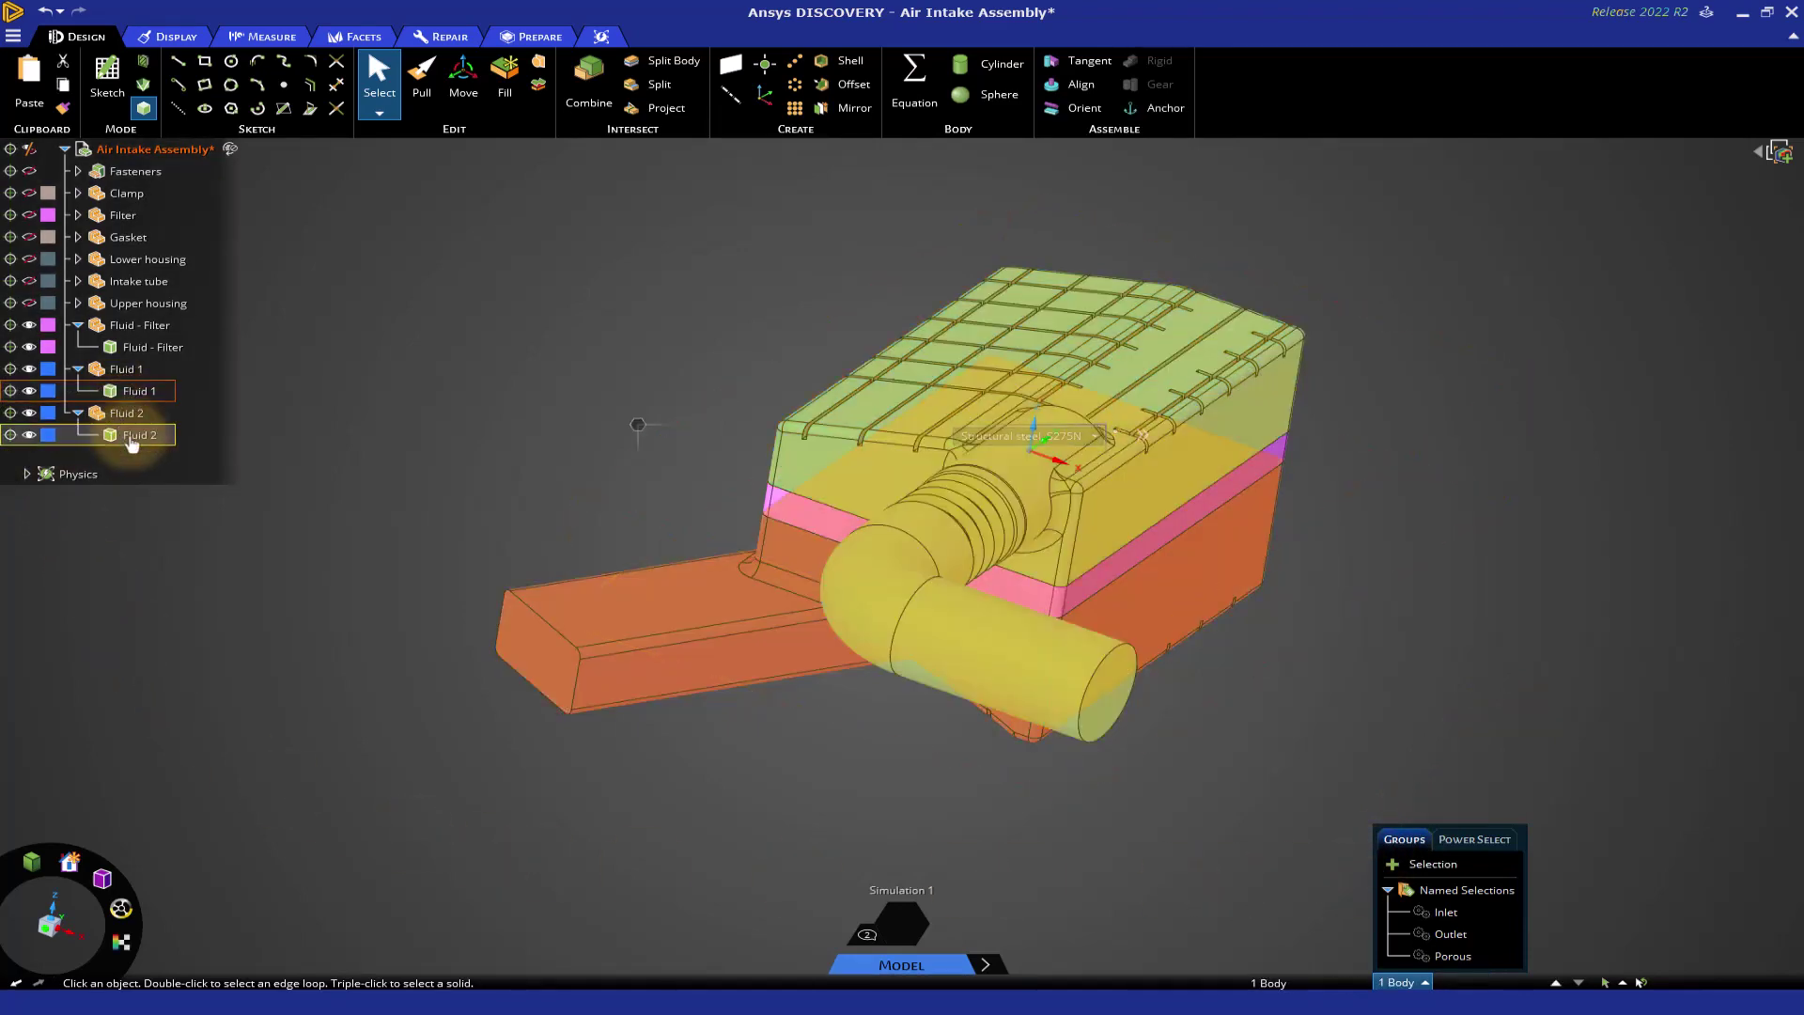
{"action": "left_click", "coordinate": [130, 436]}
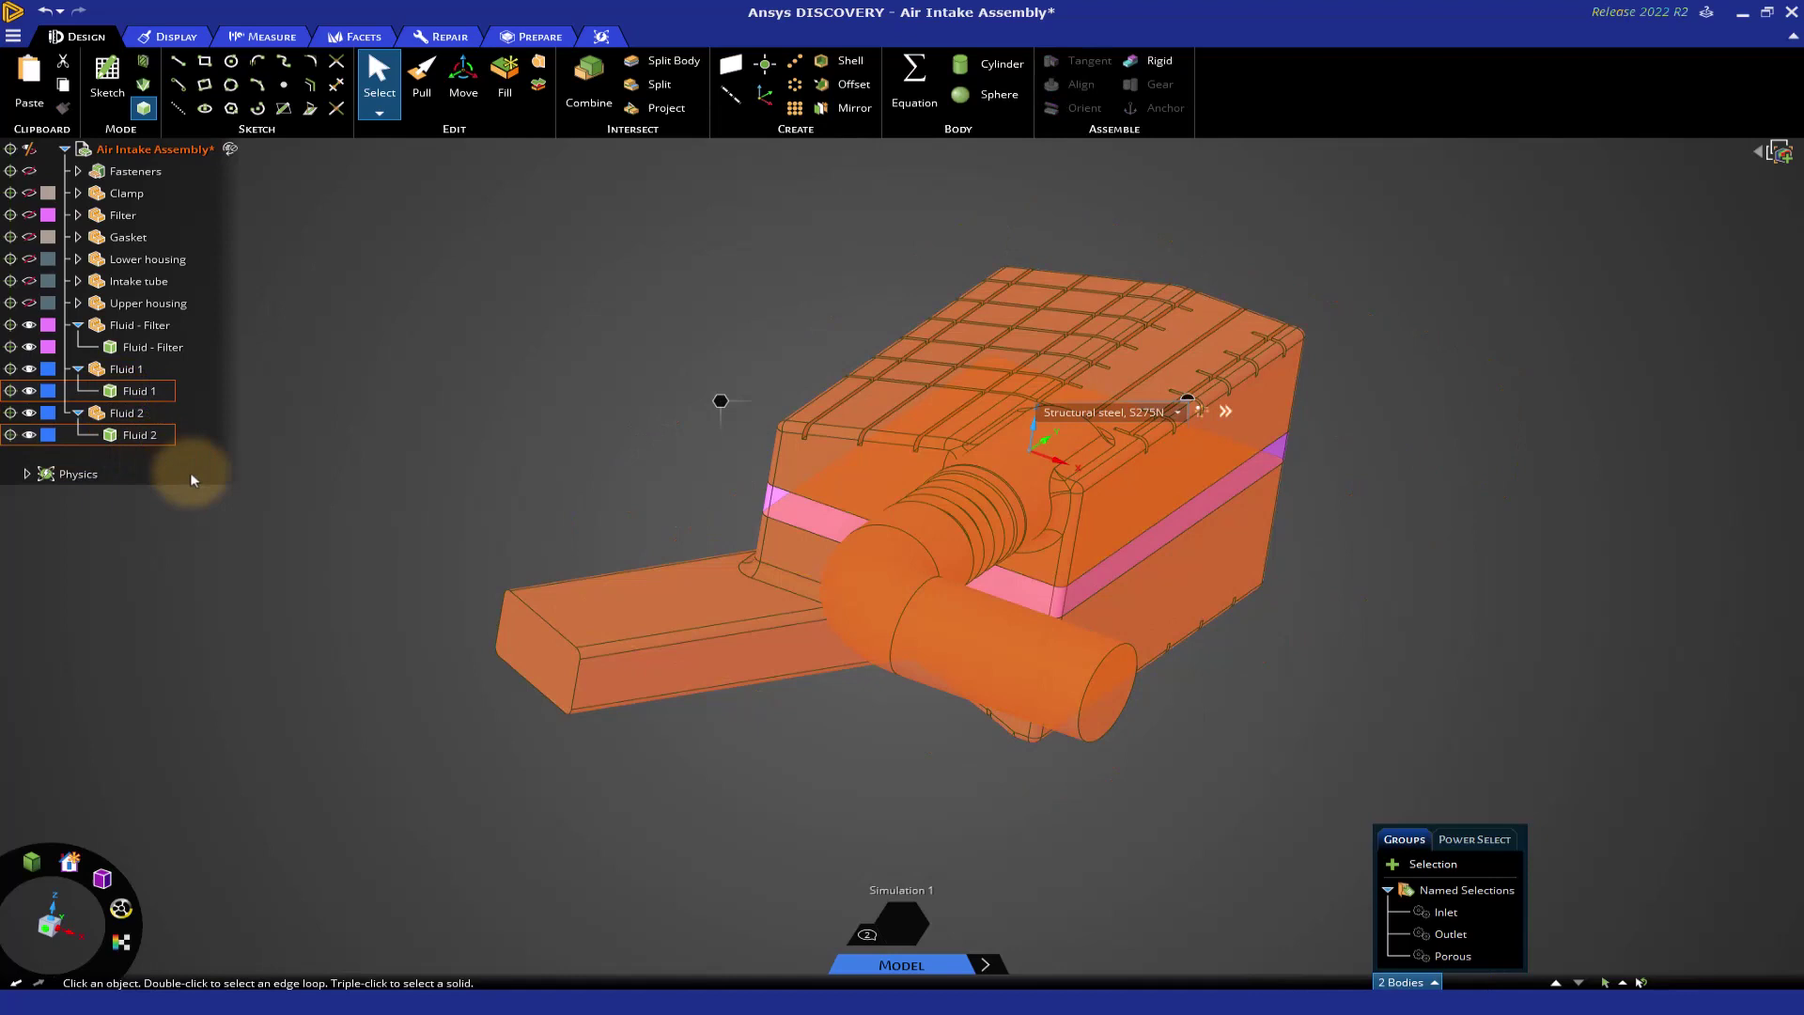
{"action": "left_click", "coordinate": [1393, 863]}
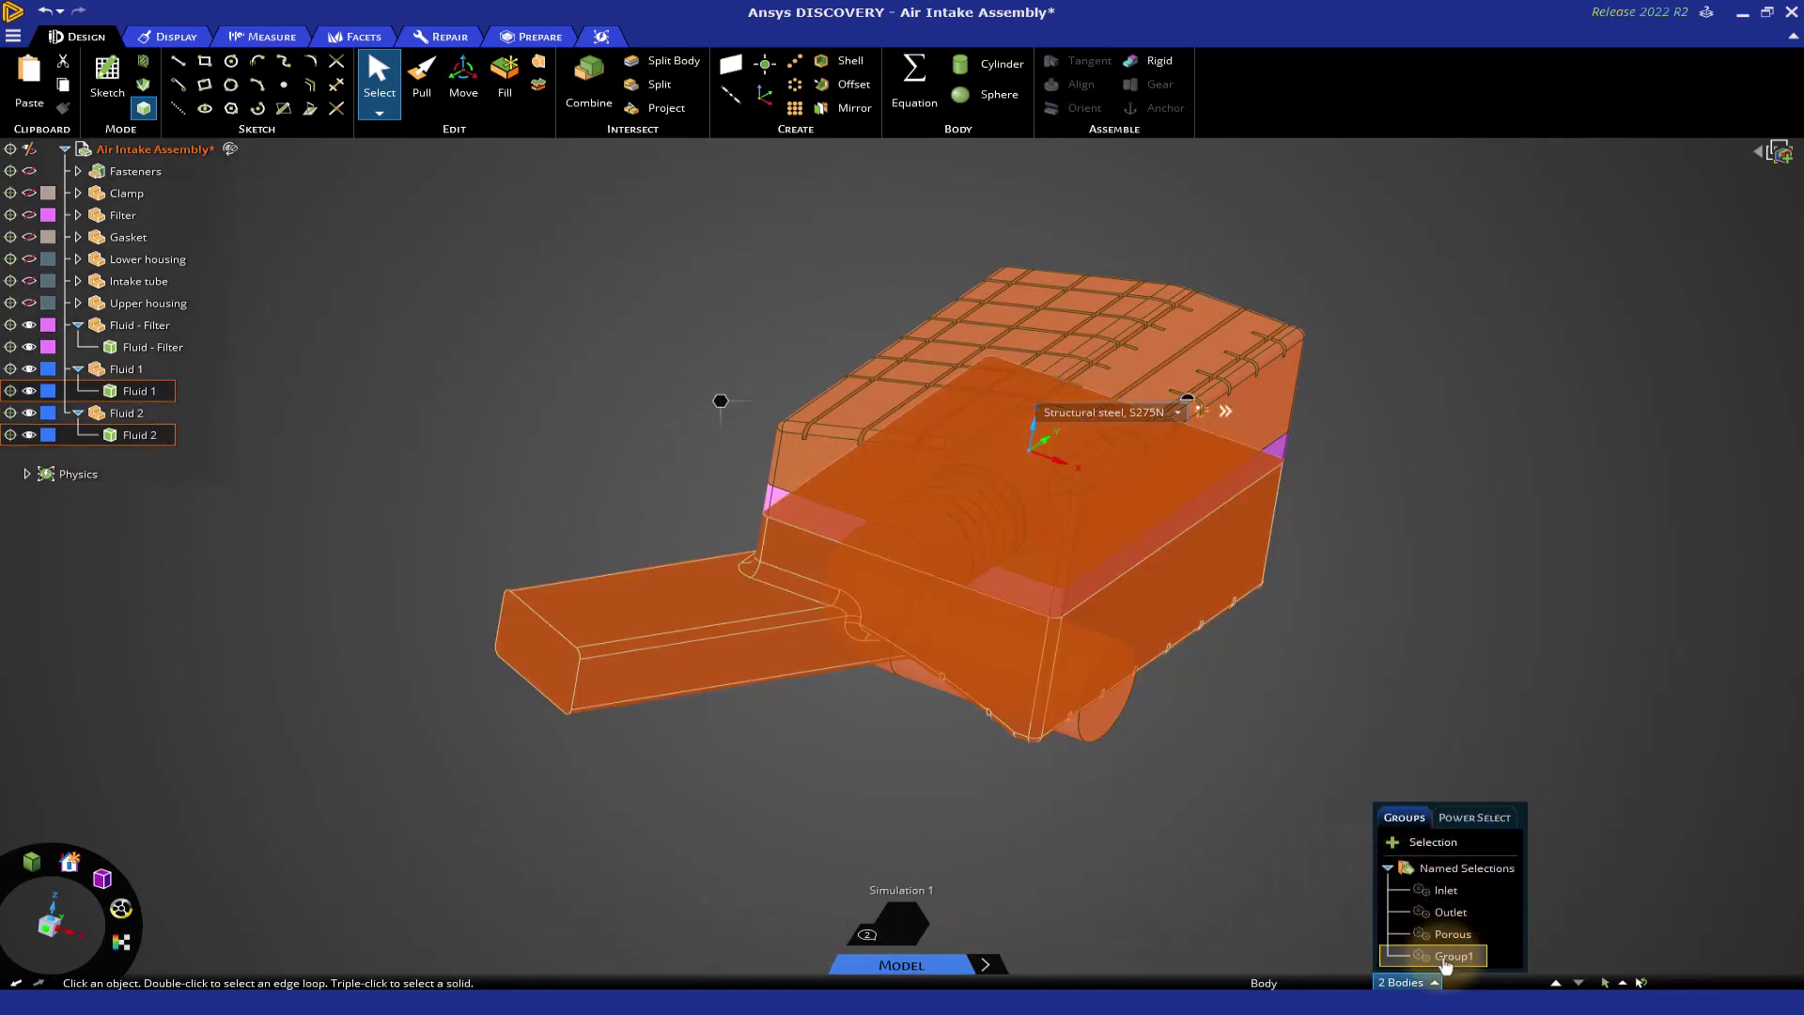
{"action": "right_click", "coordinate": [1447, 956]}
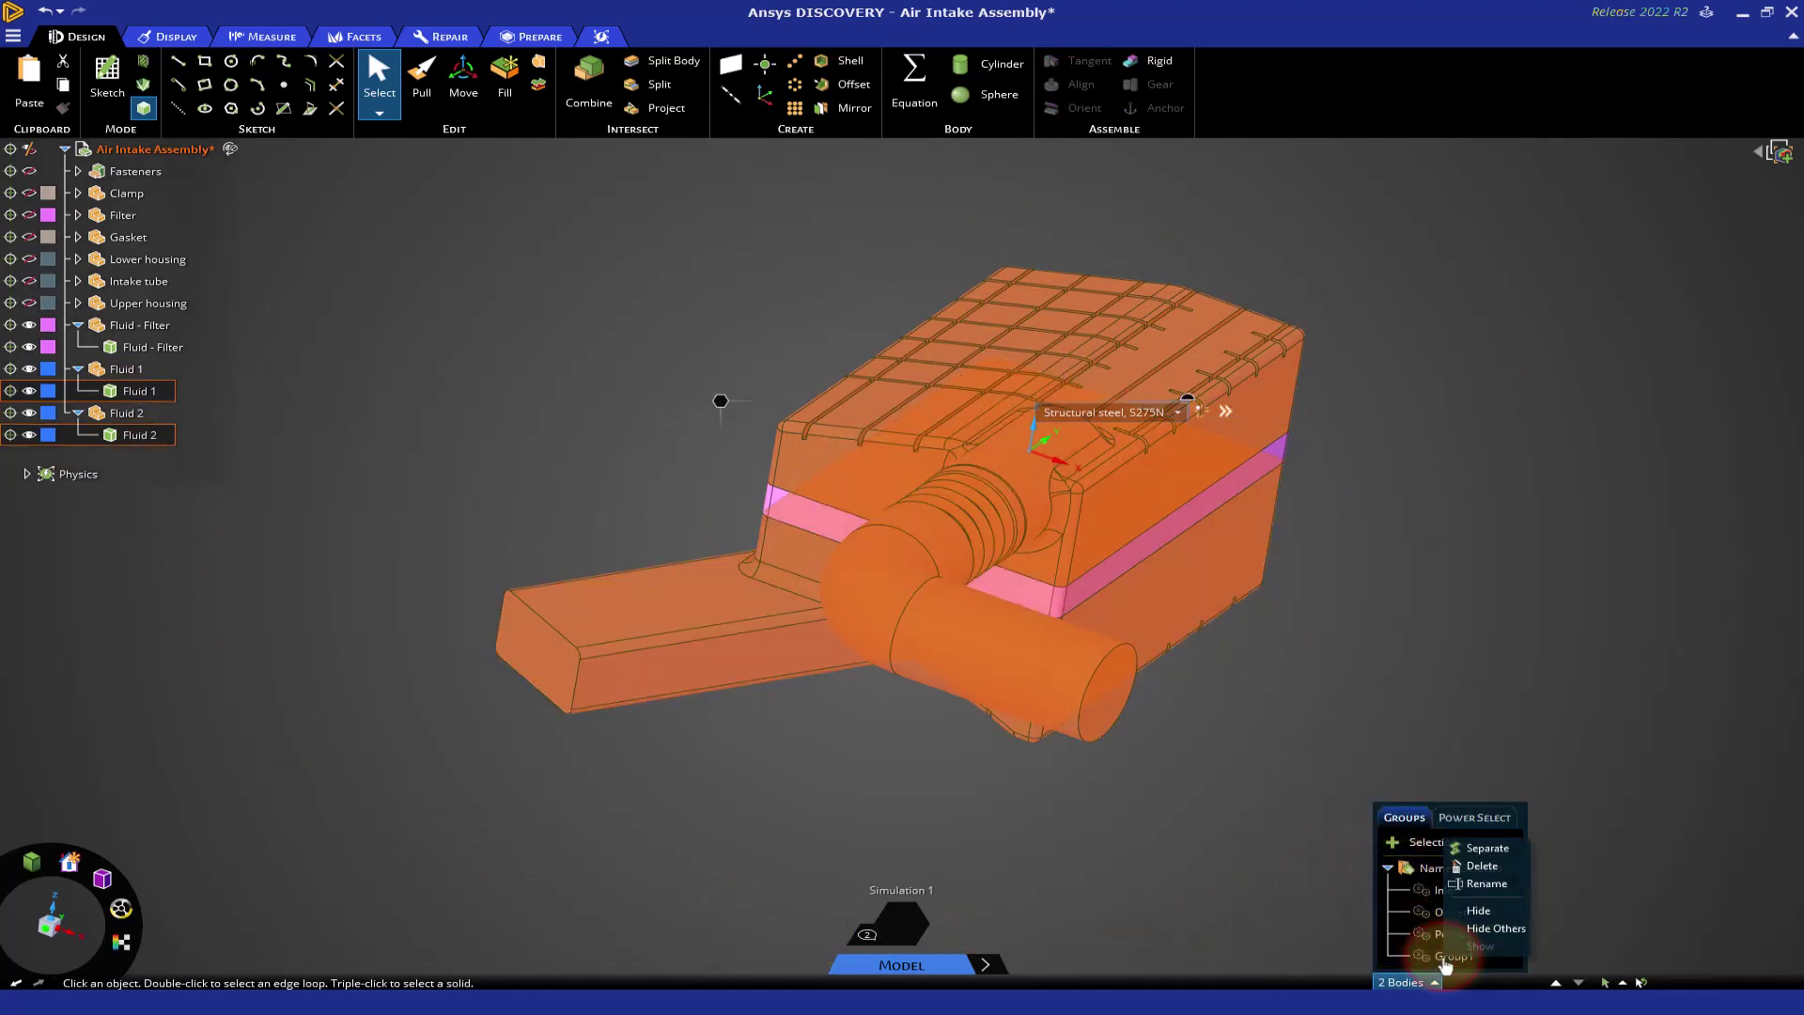
{"action": "left_click", "coordinate": [1482, 884]}
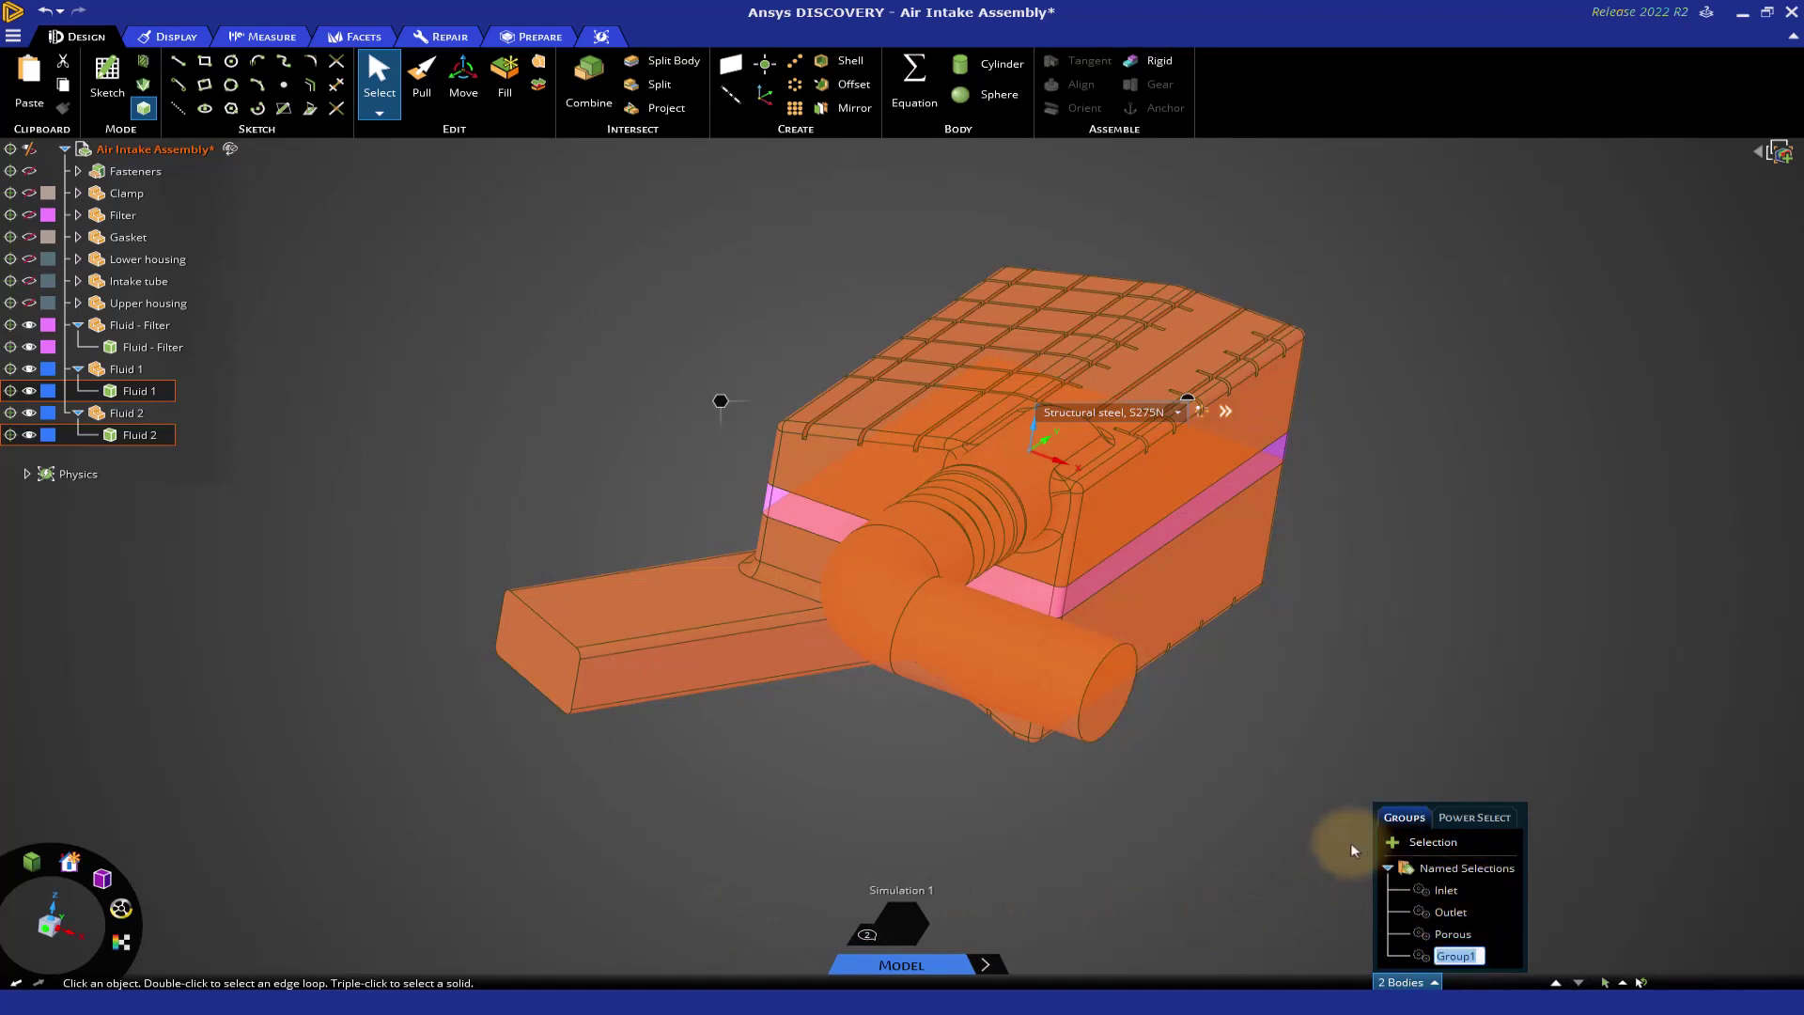
{"action": "type", "text": "Fluid"}
{"action": "left_click", "coordinate": [1571, 740]}
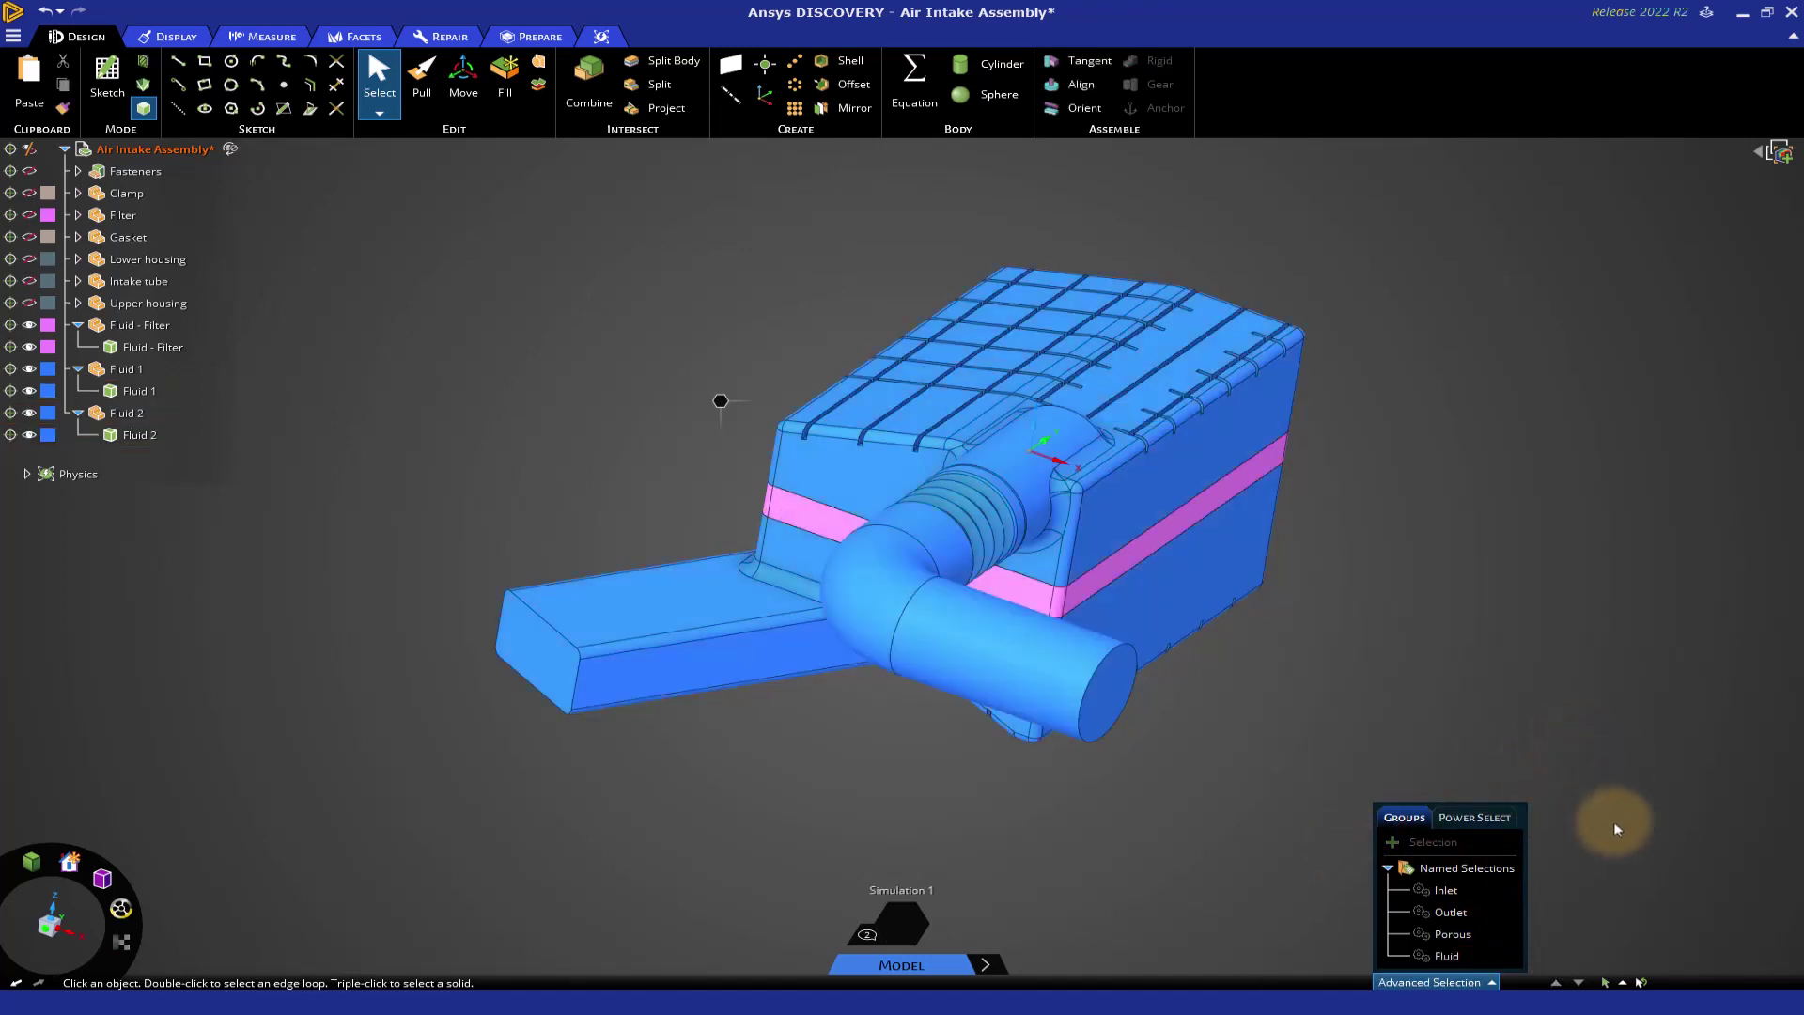
Close the named selection list and show all components of the assembly.
{"action": "left_click", "coordinate": [1468, 983]}
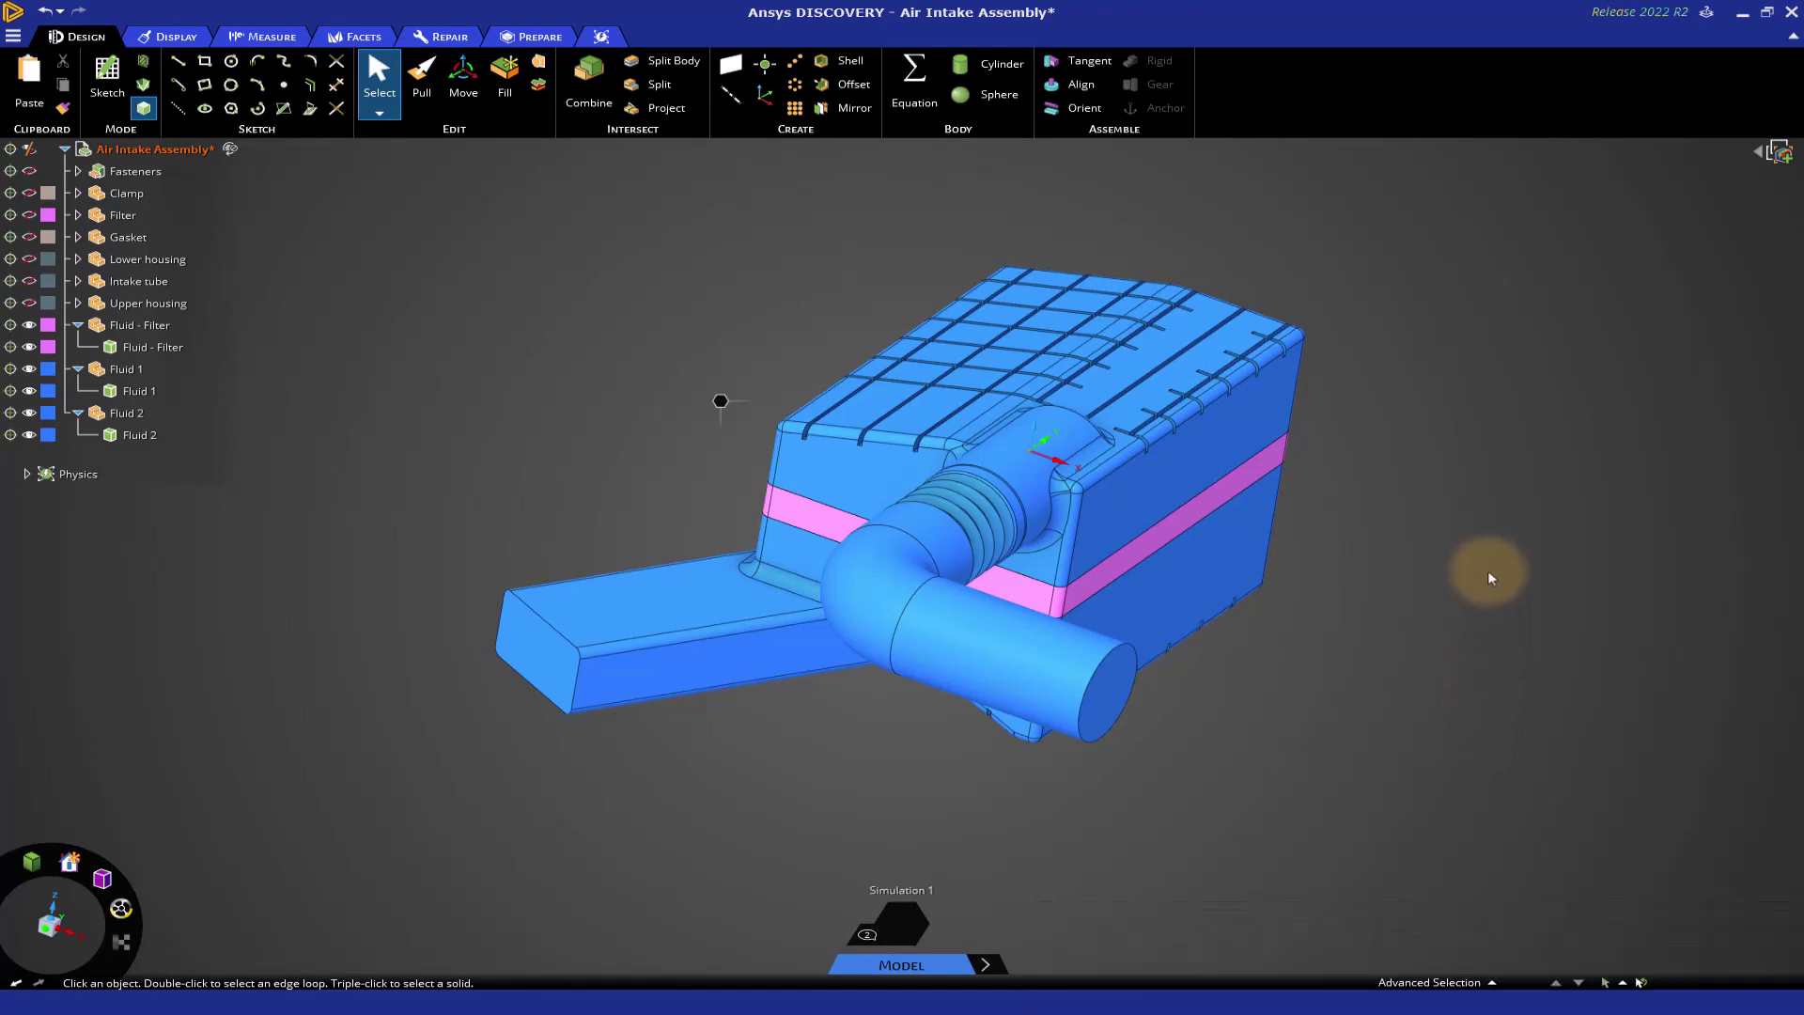
{"action": "right_click", "coordinate": [1468, 428]}
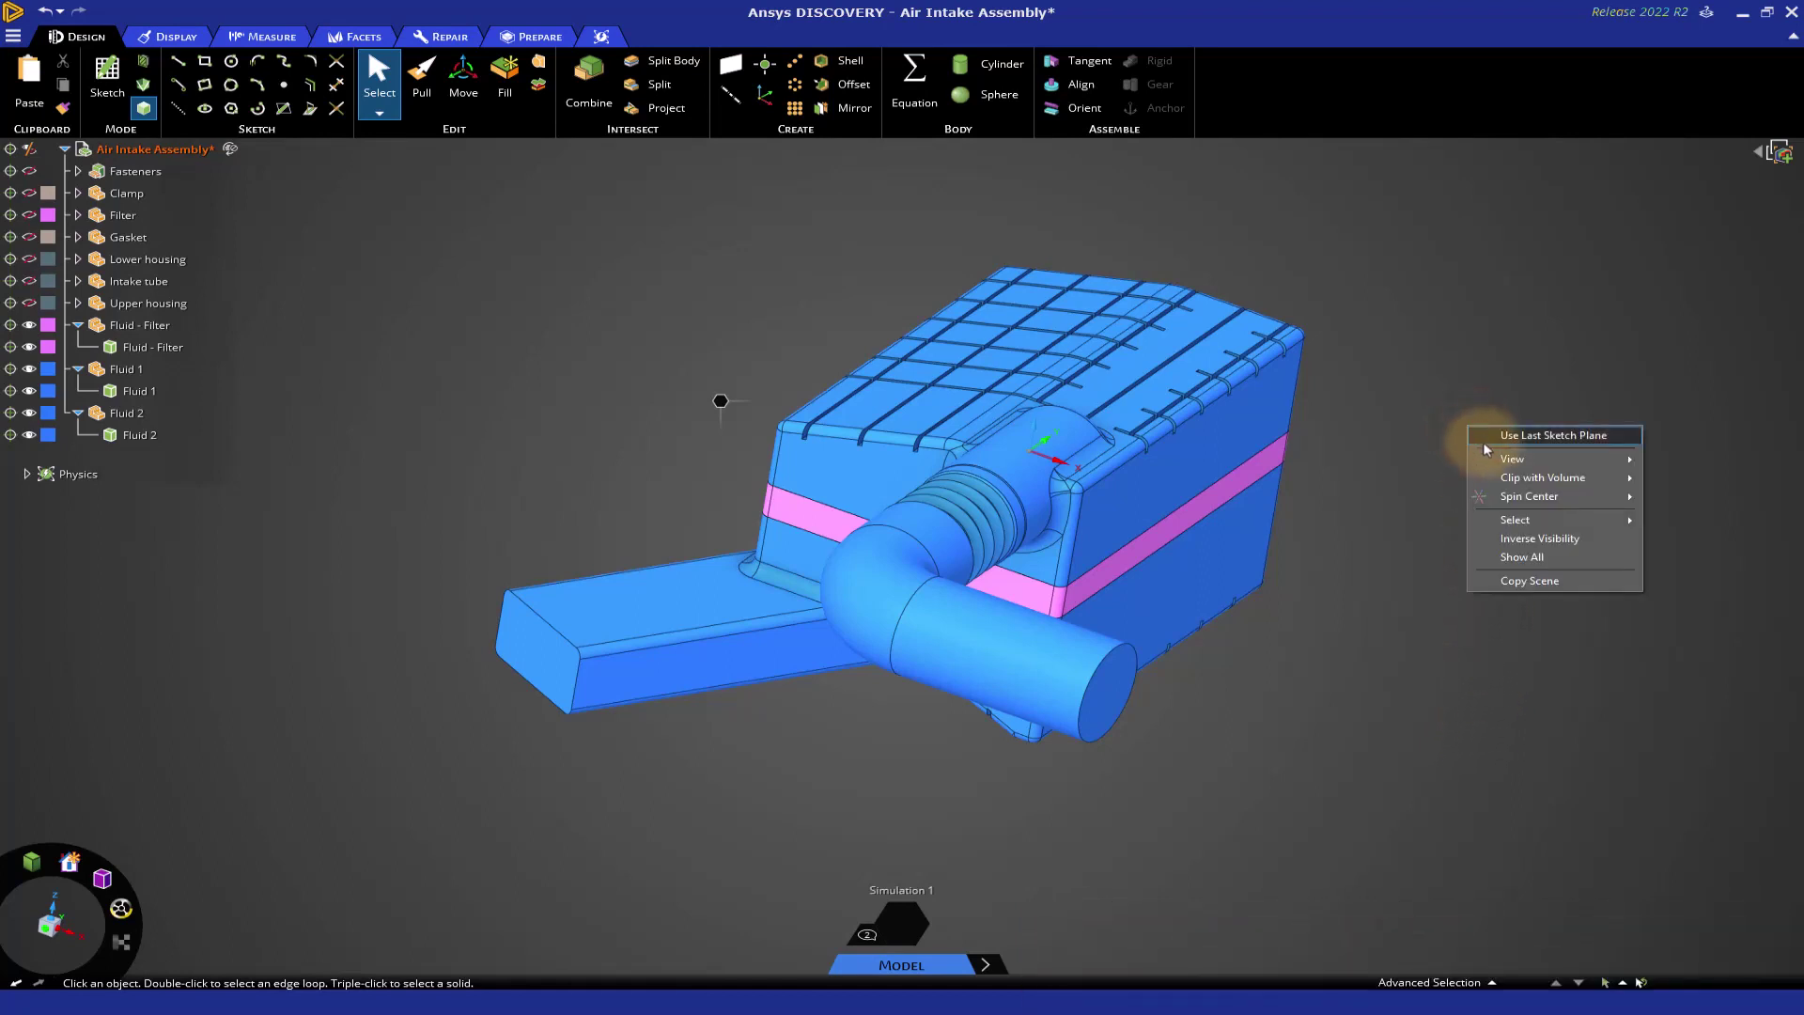
{"action": "left_click", "coordinate": [1532, 557]}
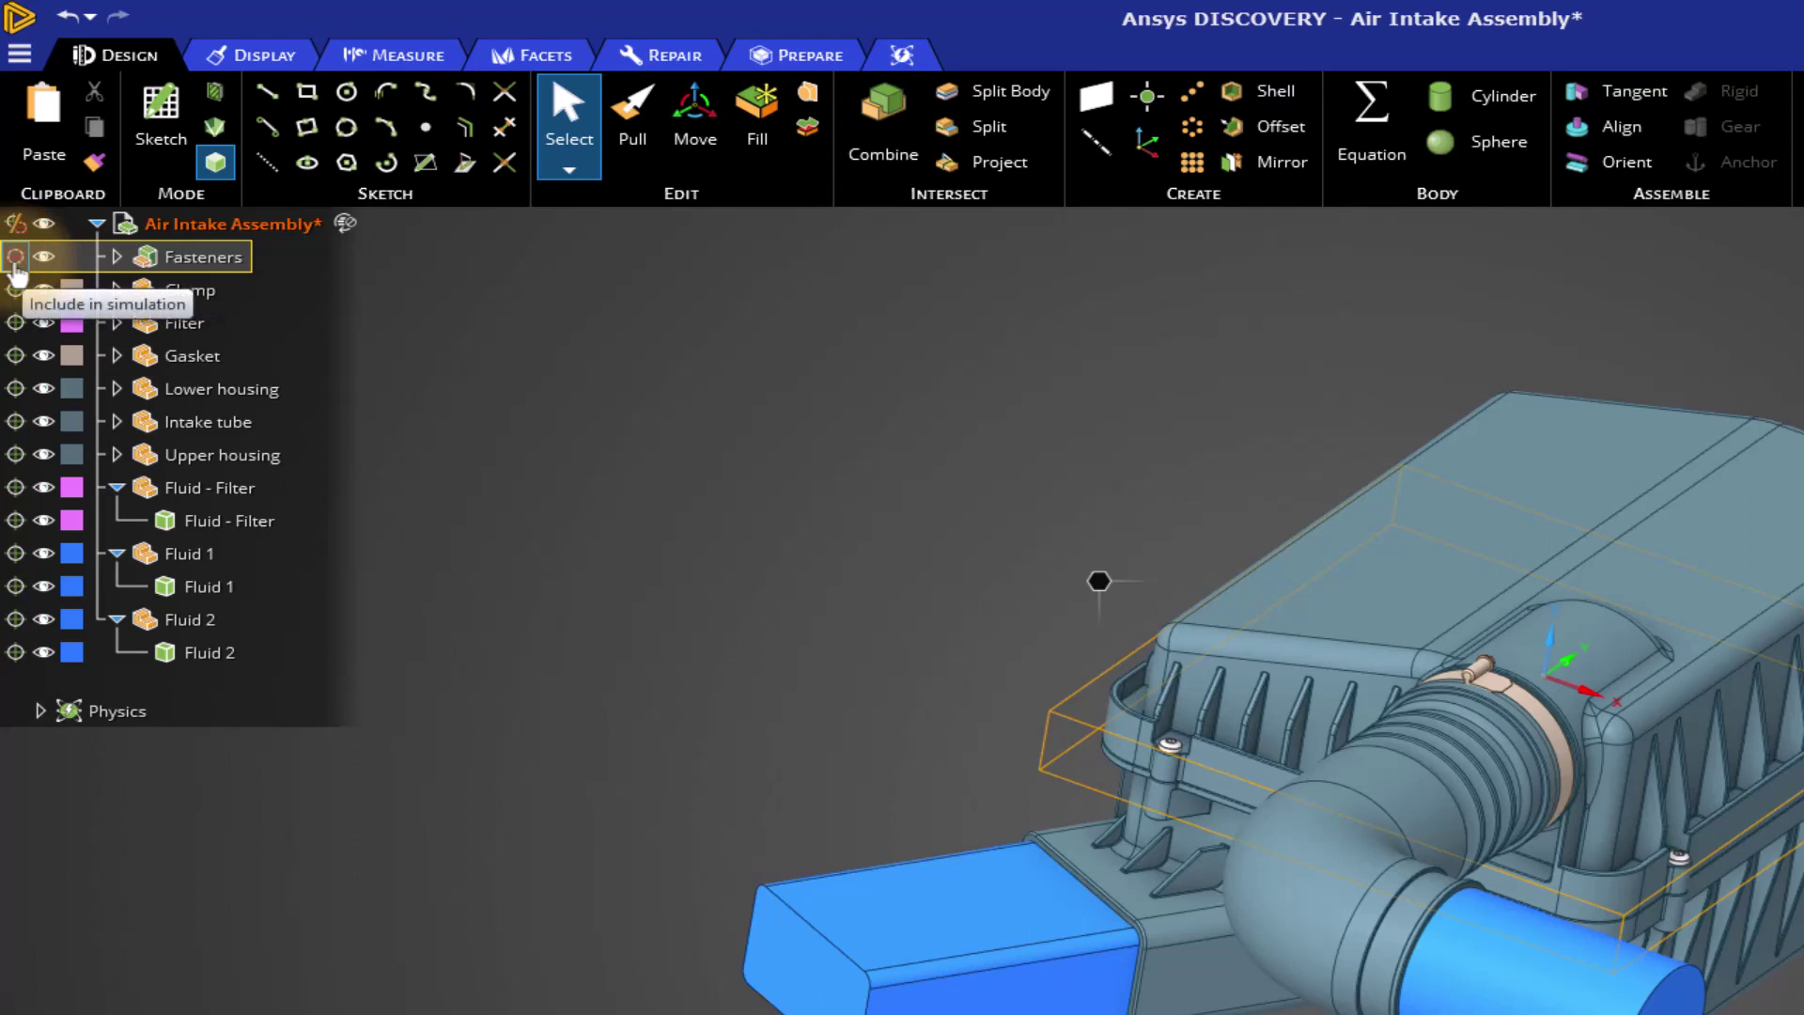
Try excluding the Fasteners component from the simulation and include it again.
{"action": "left_click", "coordinate": [15, 256]}
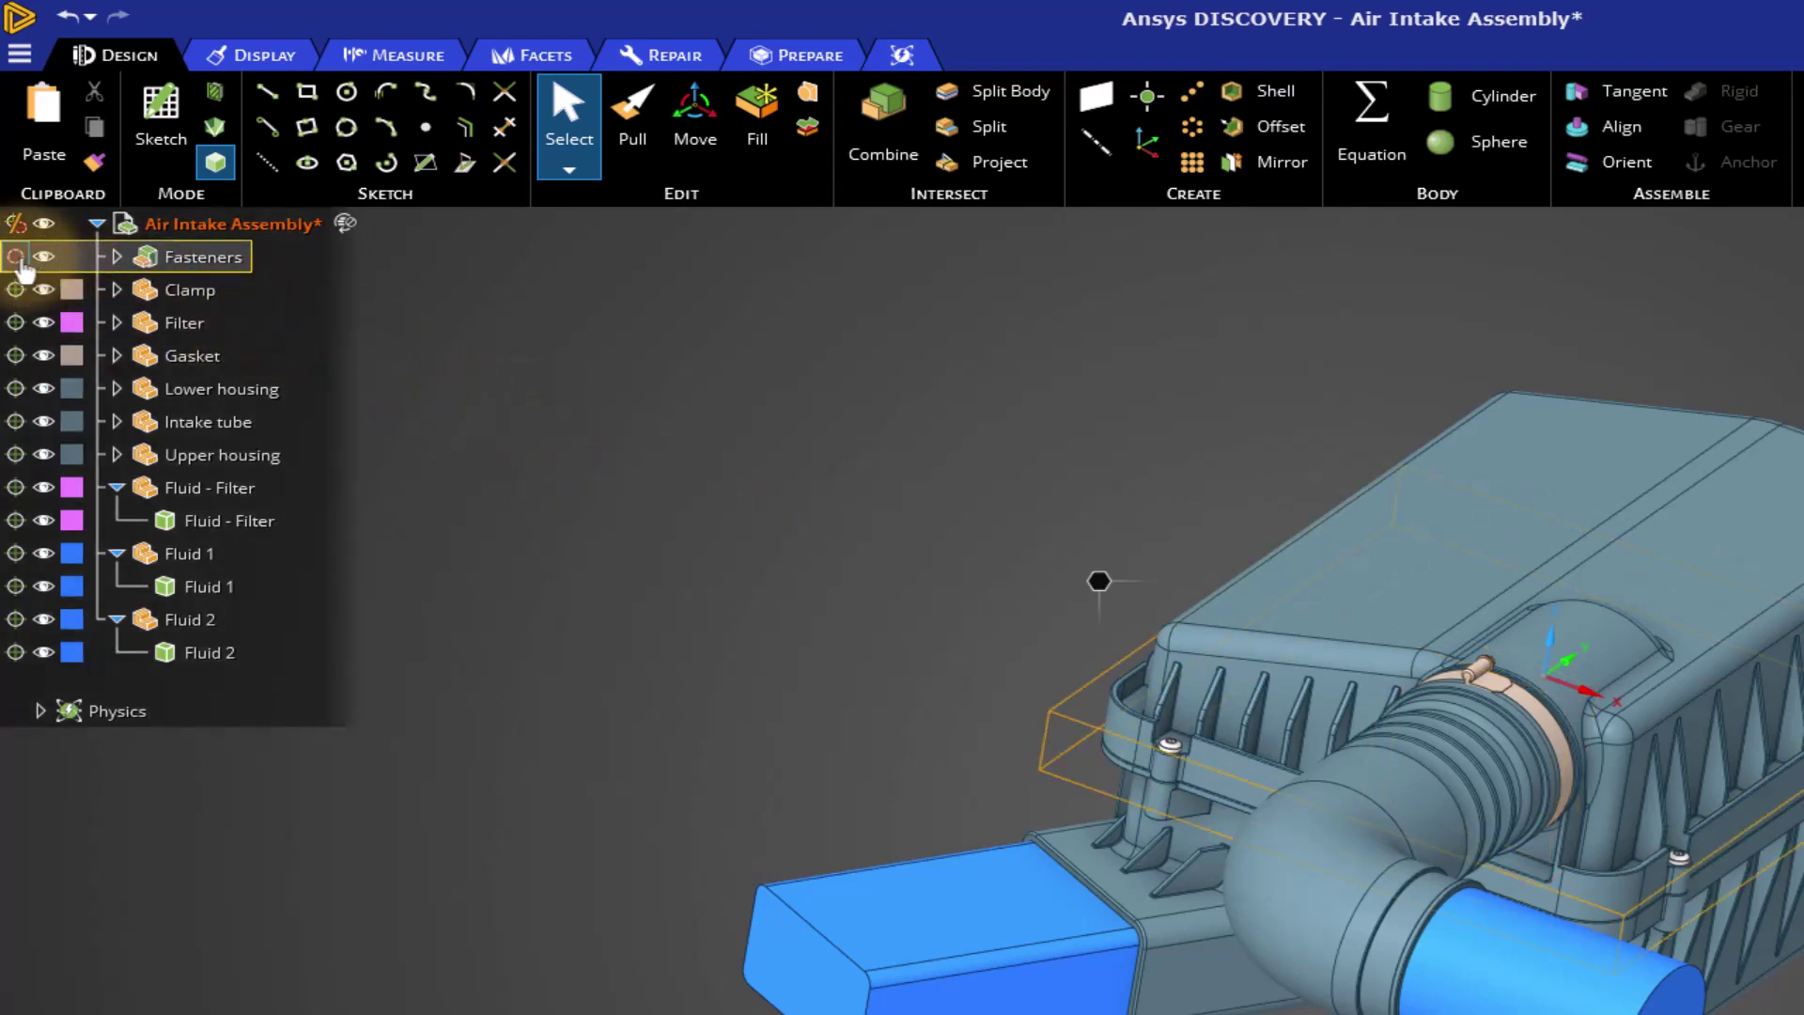
{"action": "left_click", "coordinate": [15, 256]}
{"action": "left_click", "coordinate": [625, 424]}
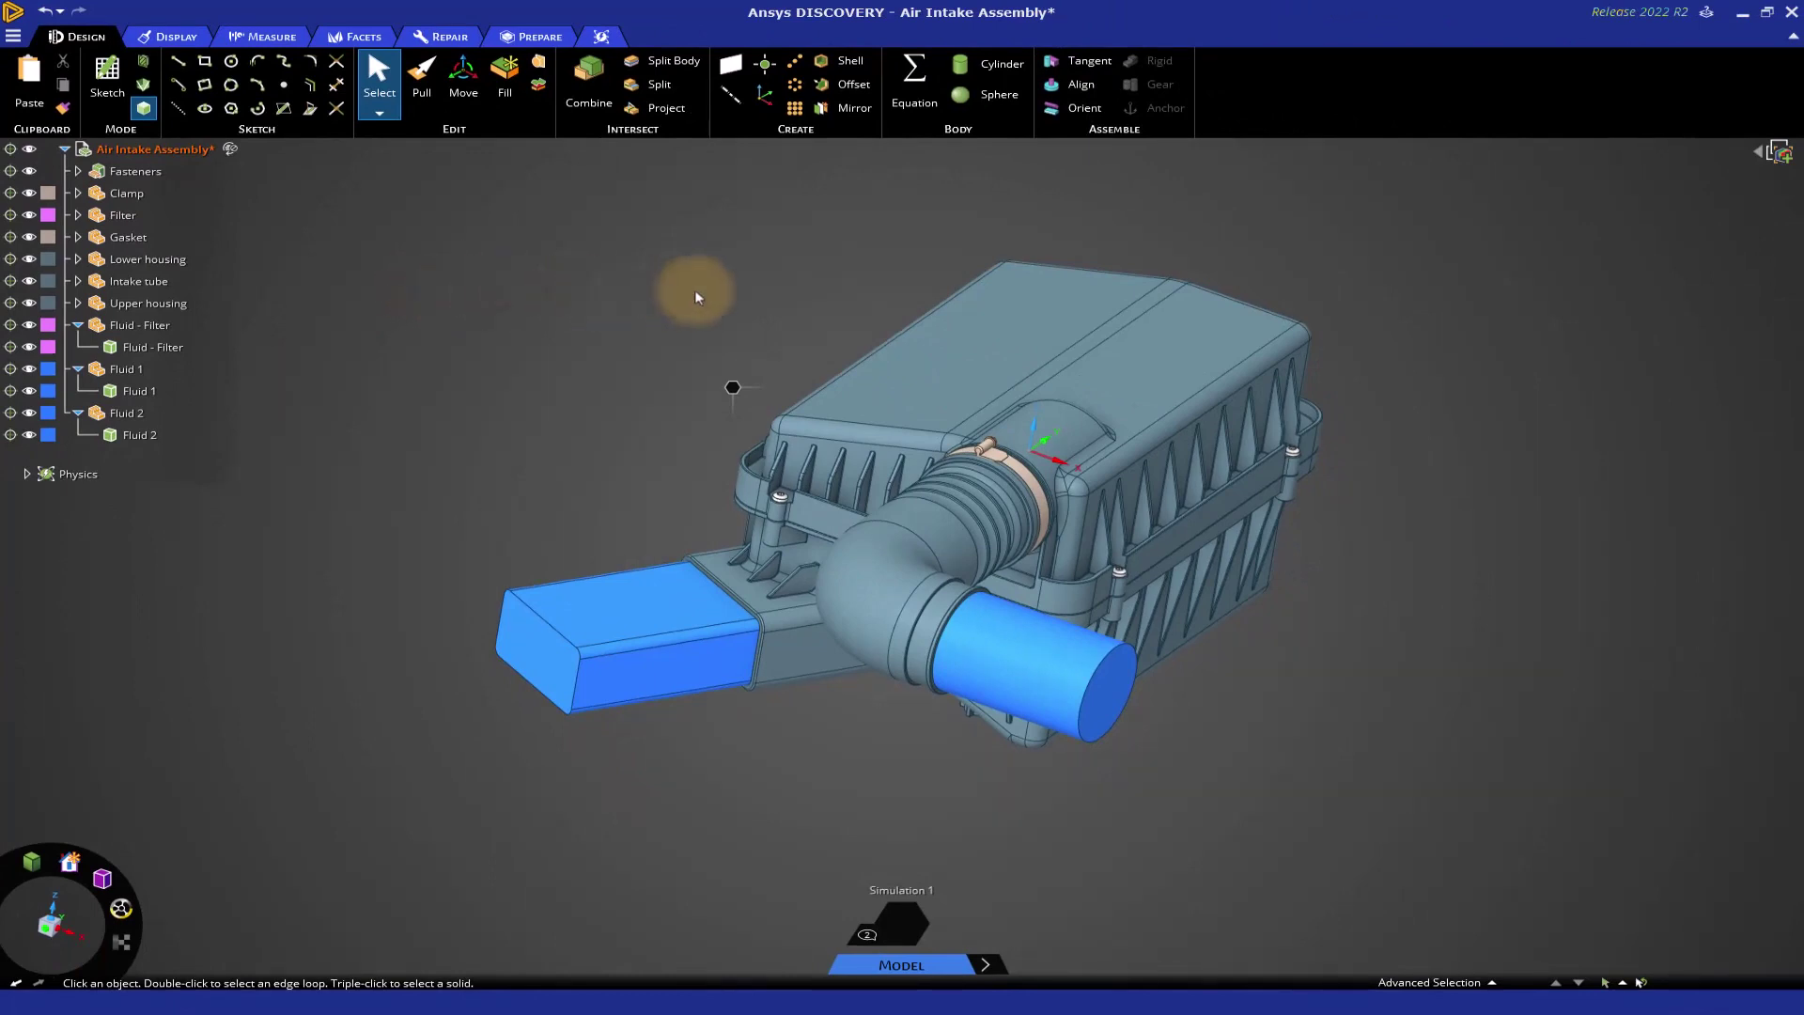
Try excluding the upper housing from the simulation by its top face and include it again.
{"action": "left_click", "coordinate": [974, 362]}
{"action": "right_click", "coordinate": [975, 363]}
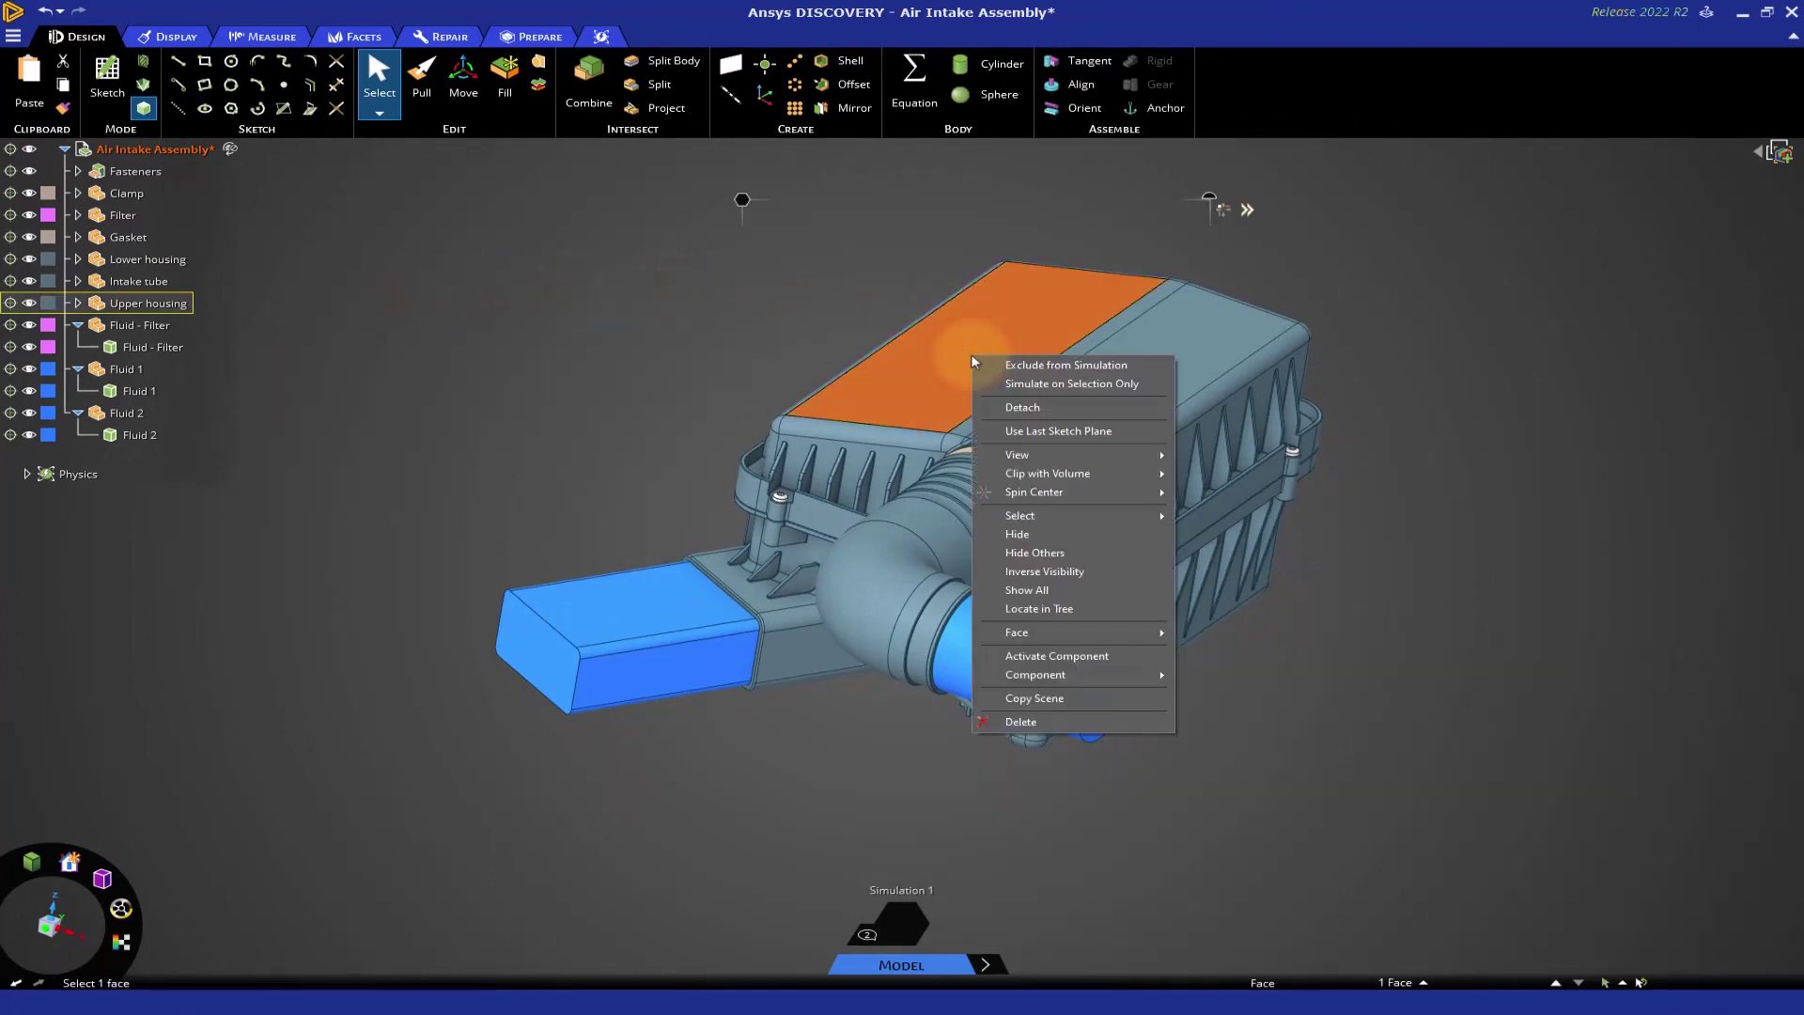
{"action": "left_click", "coordinate": [991, 365]}
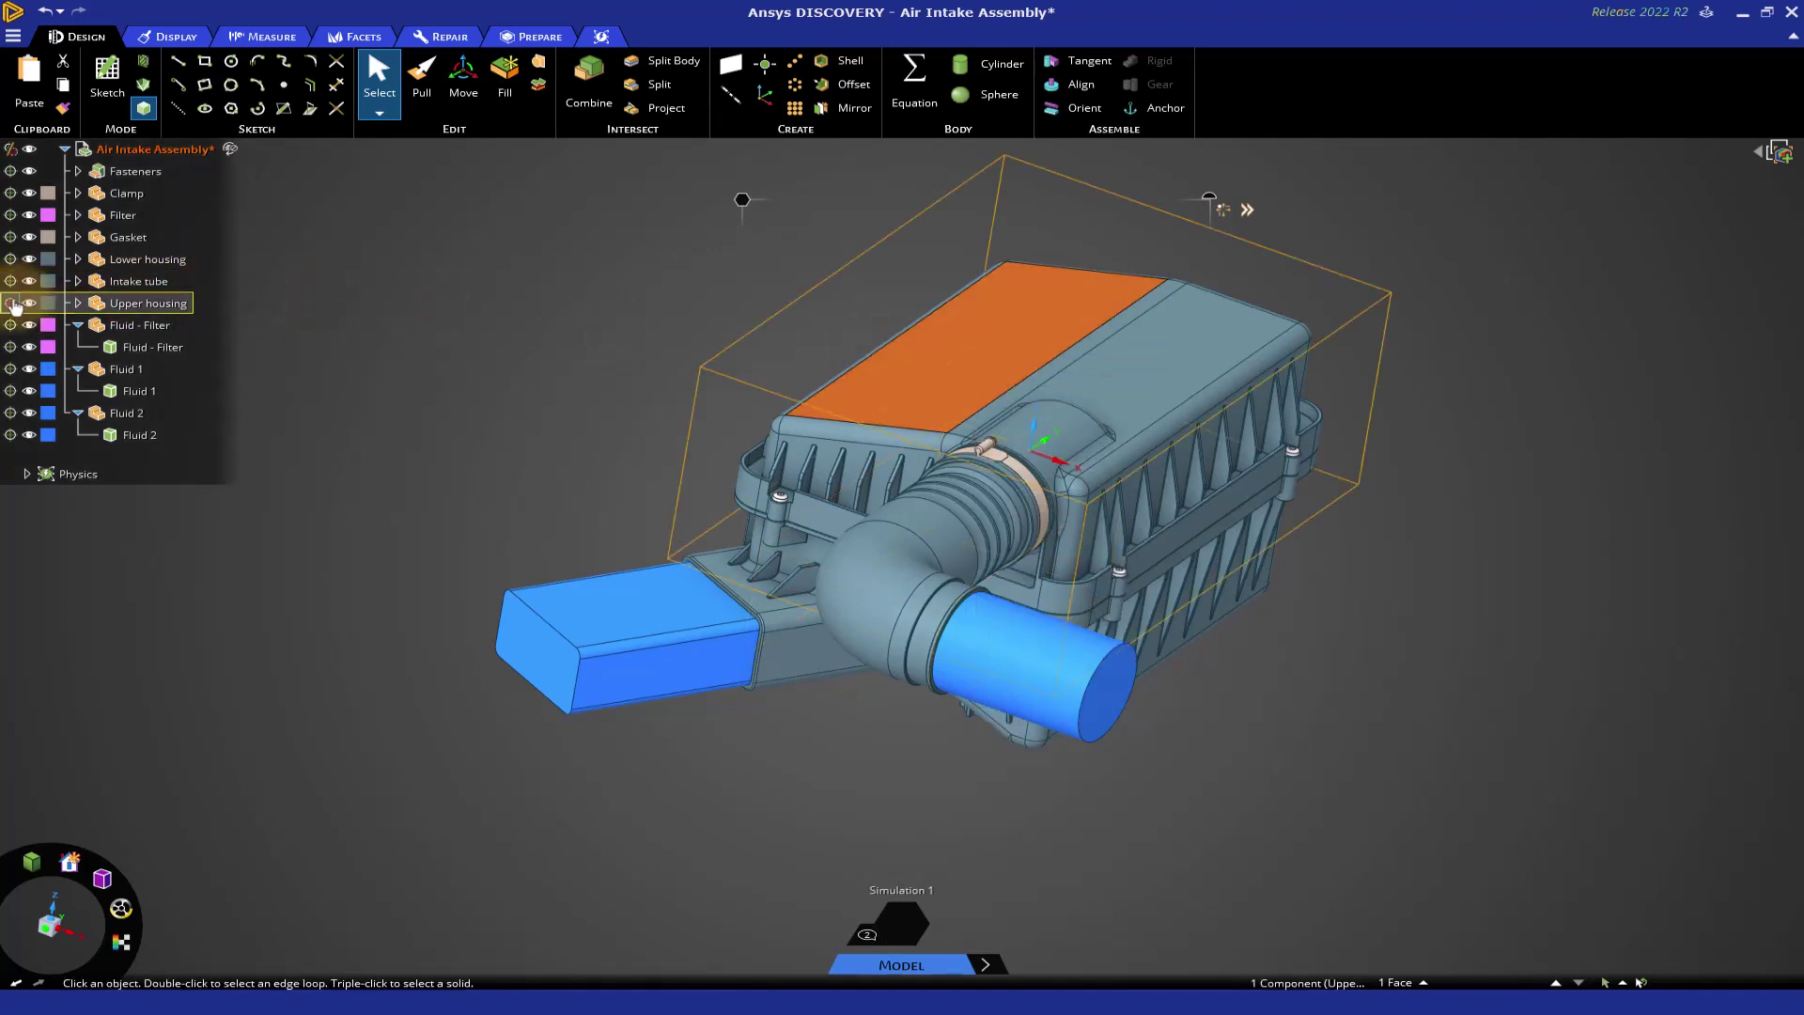
{"action": "left_click", "coordinate": [13, 303]}
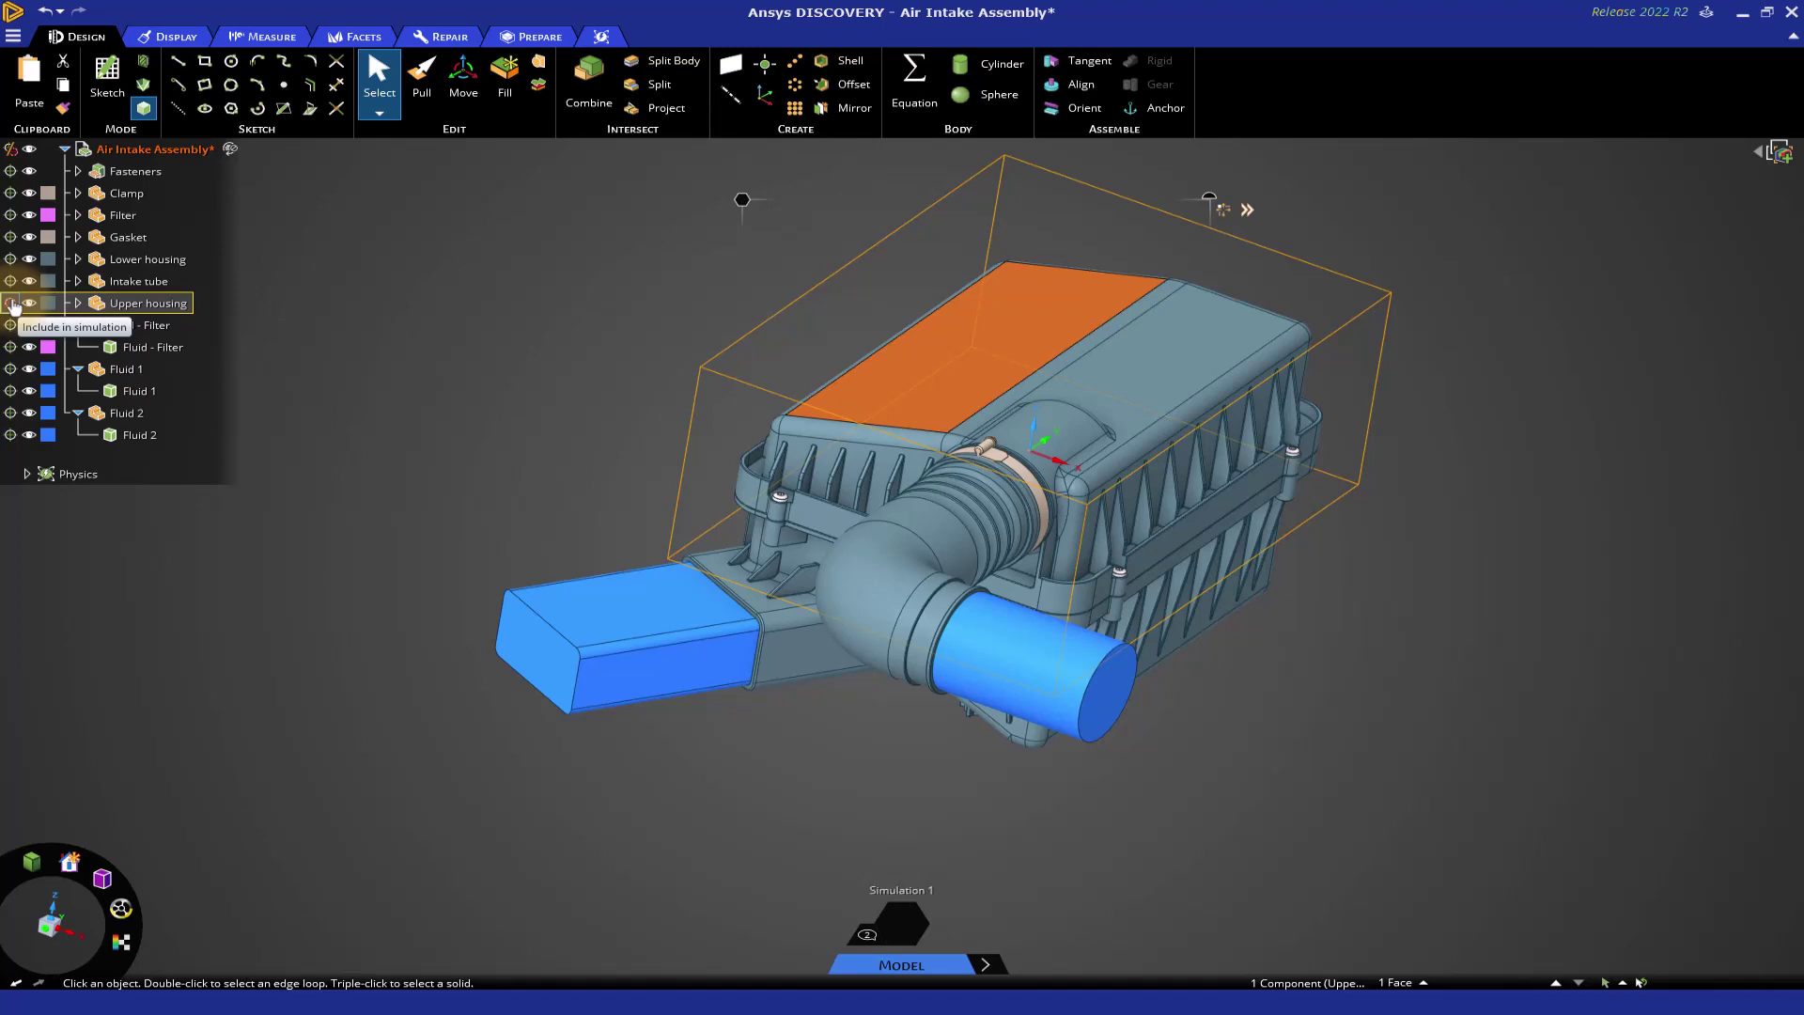
{"action": "left_click", "coordinate": [266, 295]}
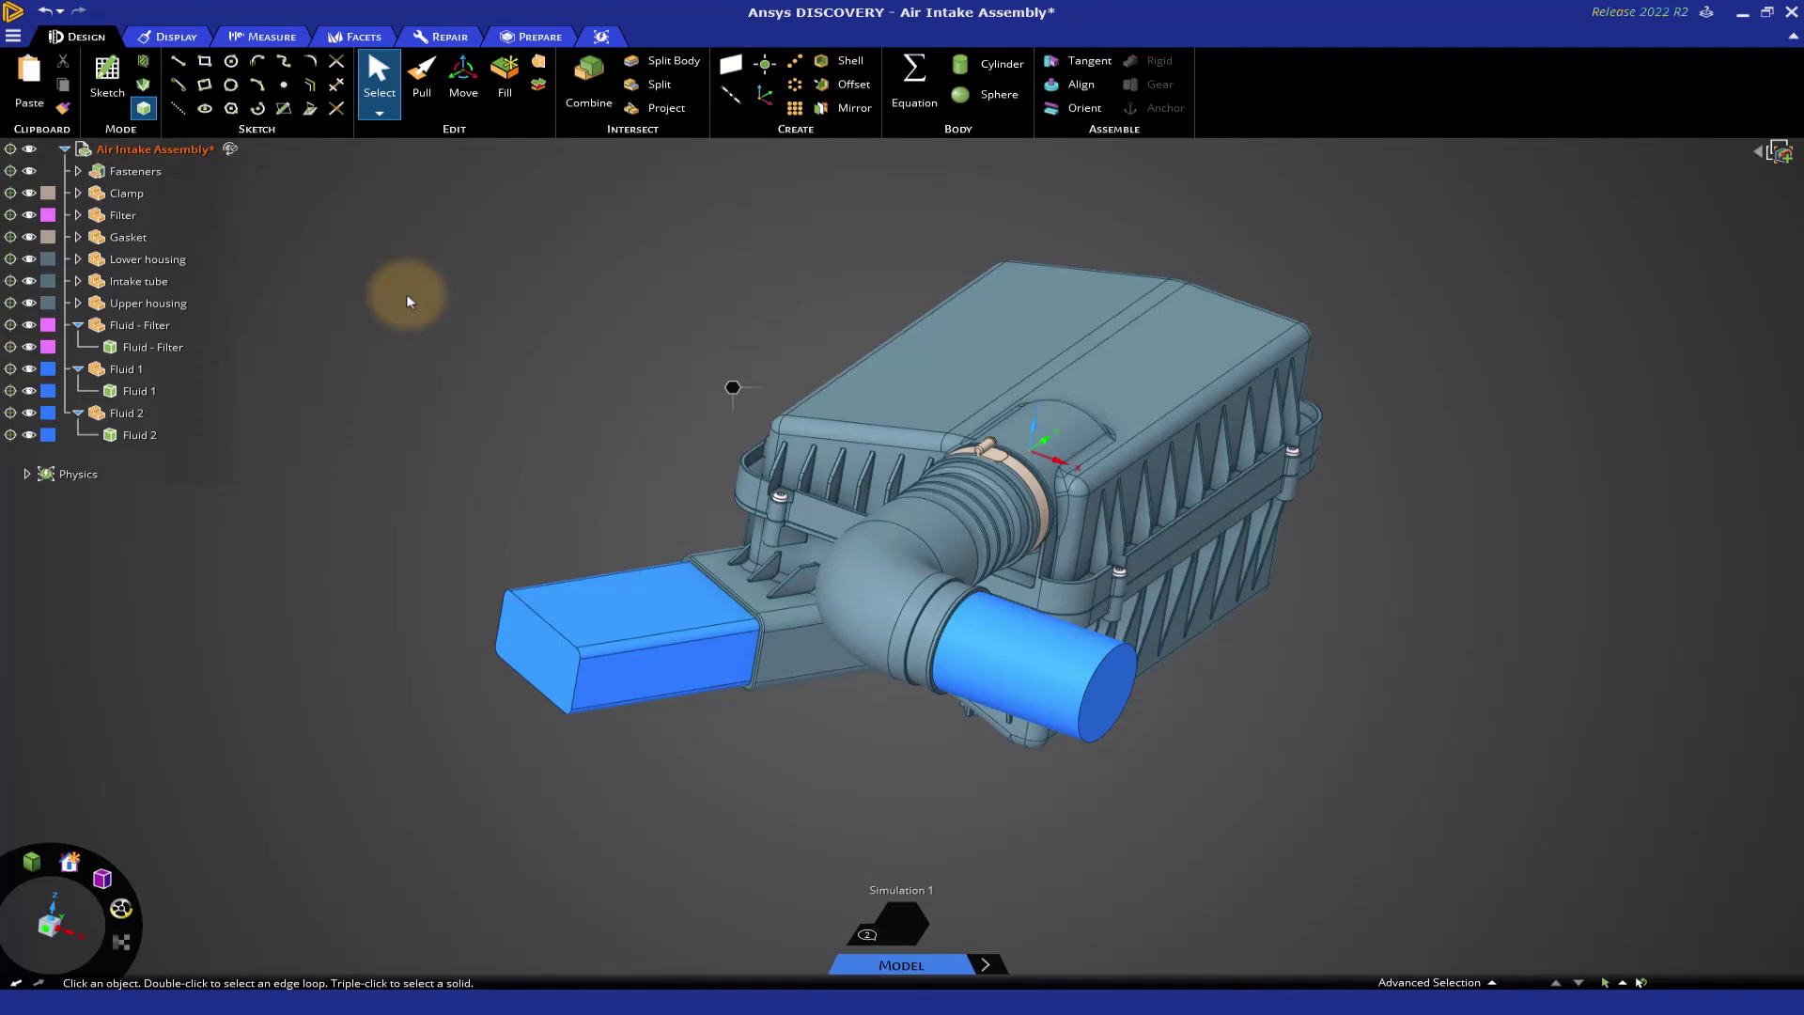
Collapse the Fluid - Filter, Fluid 1 and Fluid 2 components in the model structure.
{"action": "left_click", "coordinate": [70, 325]}
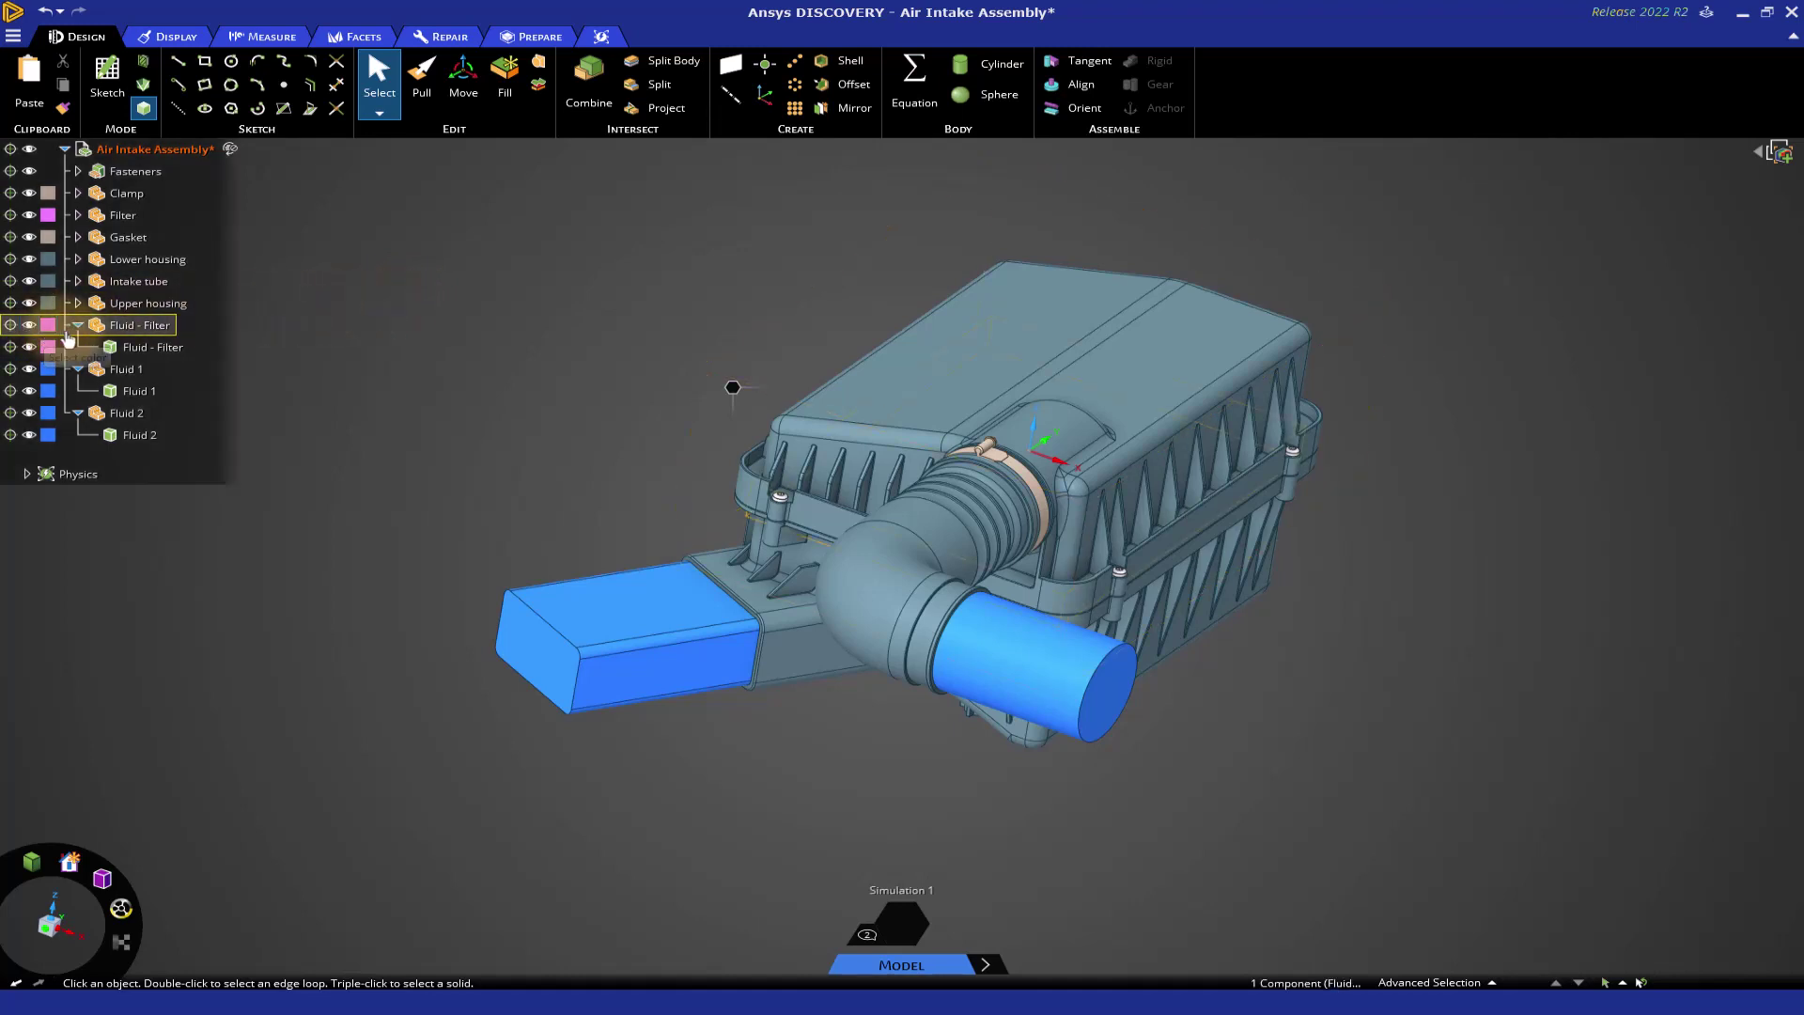
{"action": "left_click", "coordinate": [78, 325]}
{"action": "left_click", "coordinate": [80, 347]}
{"action": "left_click", "coordinate": [79, 347]}
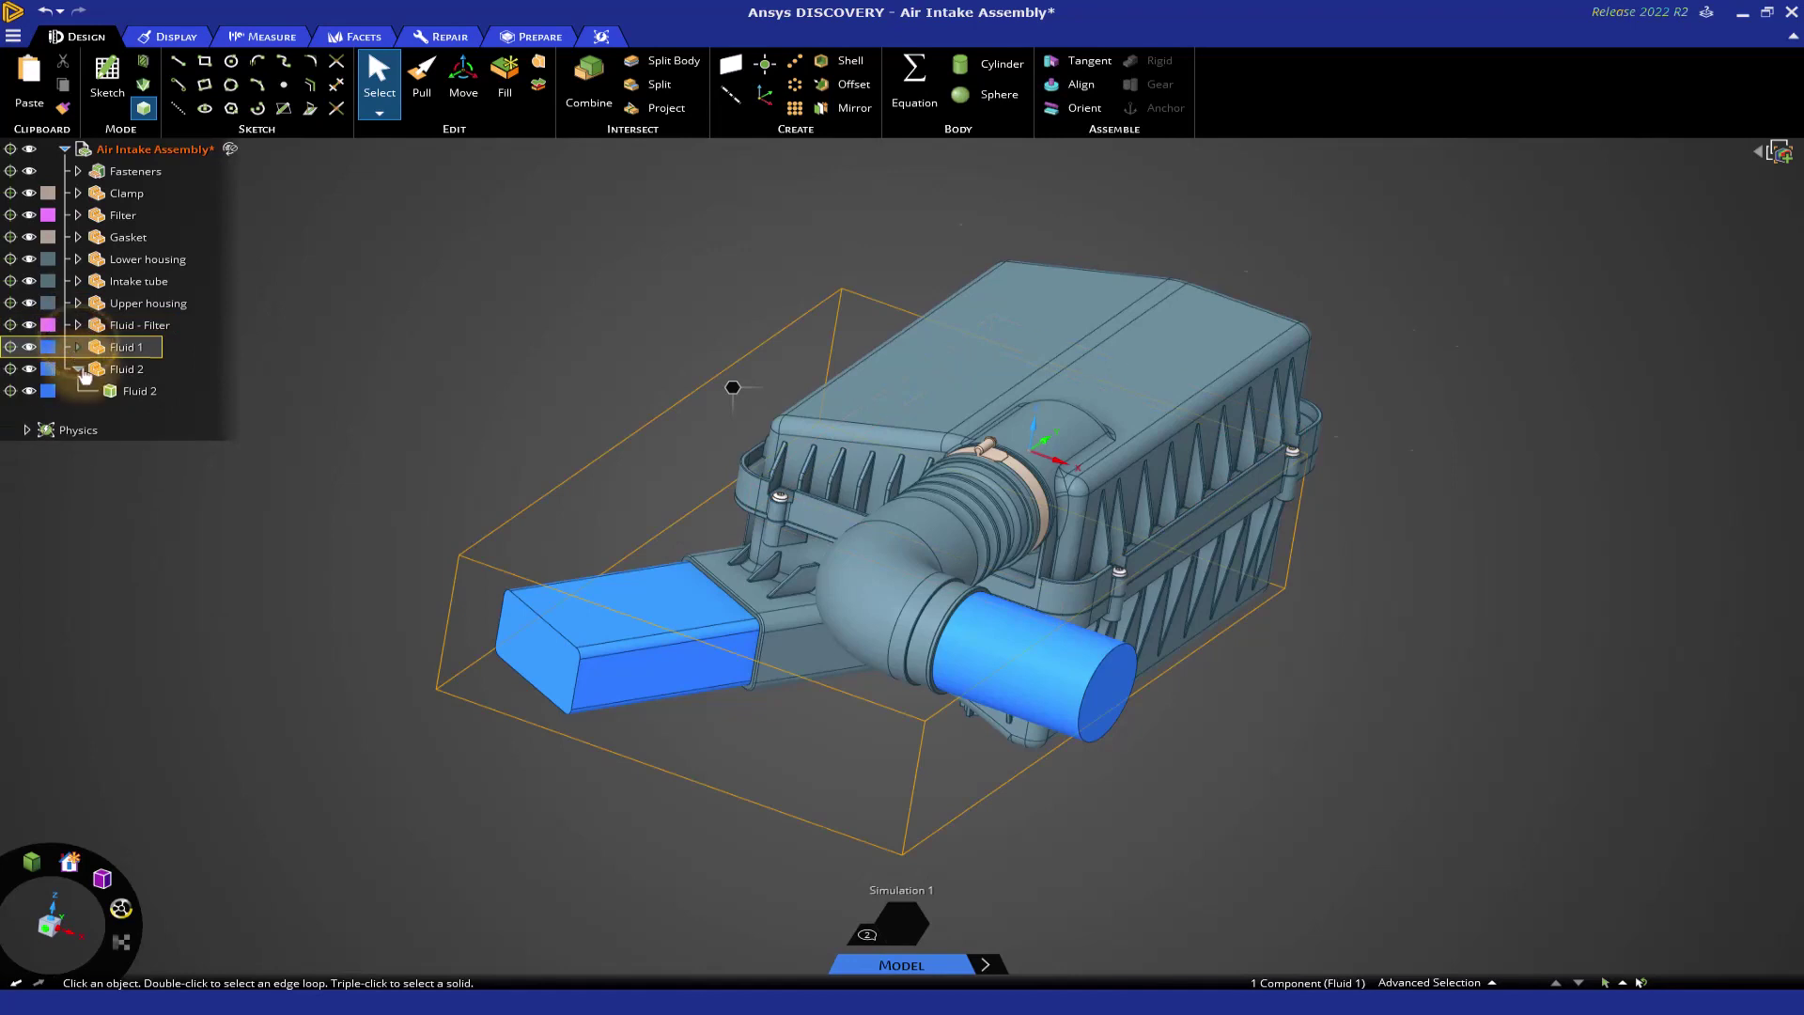
{"action": "left_click", "coordinate": [78, 369]}
Hide the Fluid - Filter, Fluid 1 and Fluid 2 components.
{"action": "left_click", "coordinate": [47, 325]}
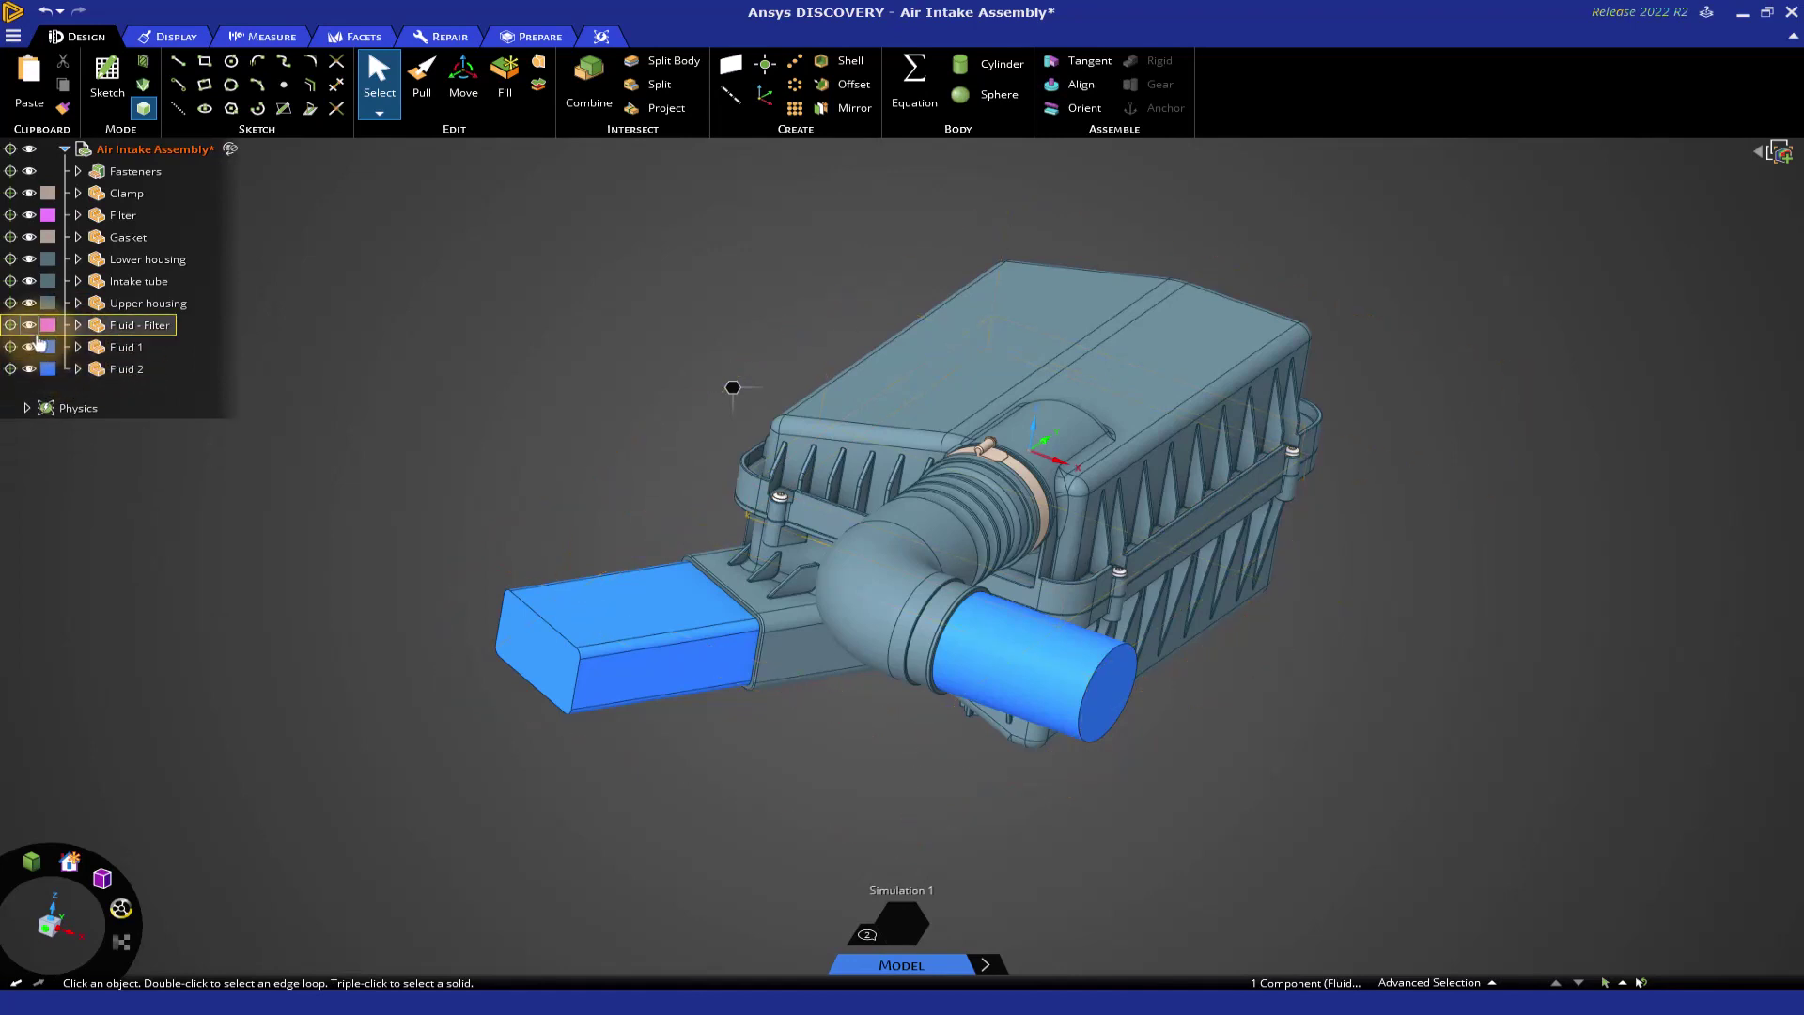
{"action": "left_click", "coordinate": [29, 325]}
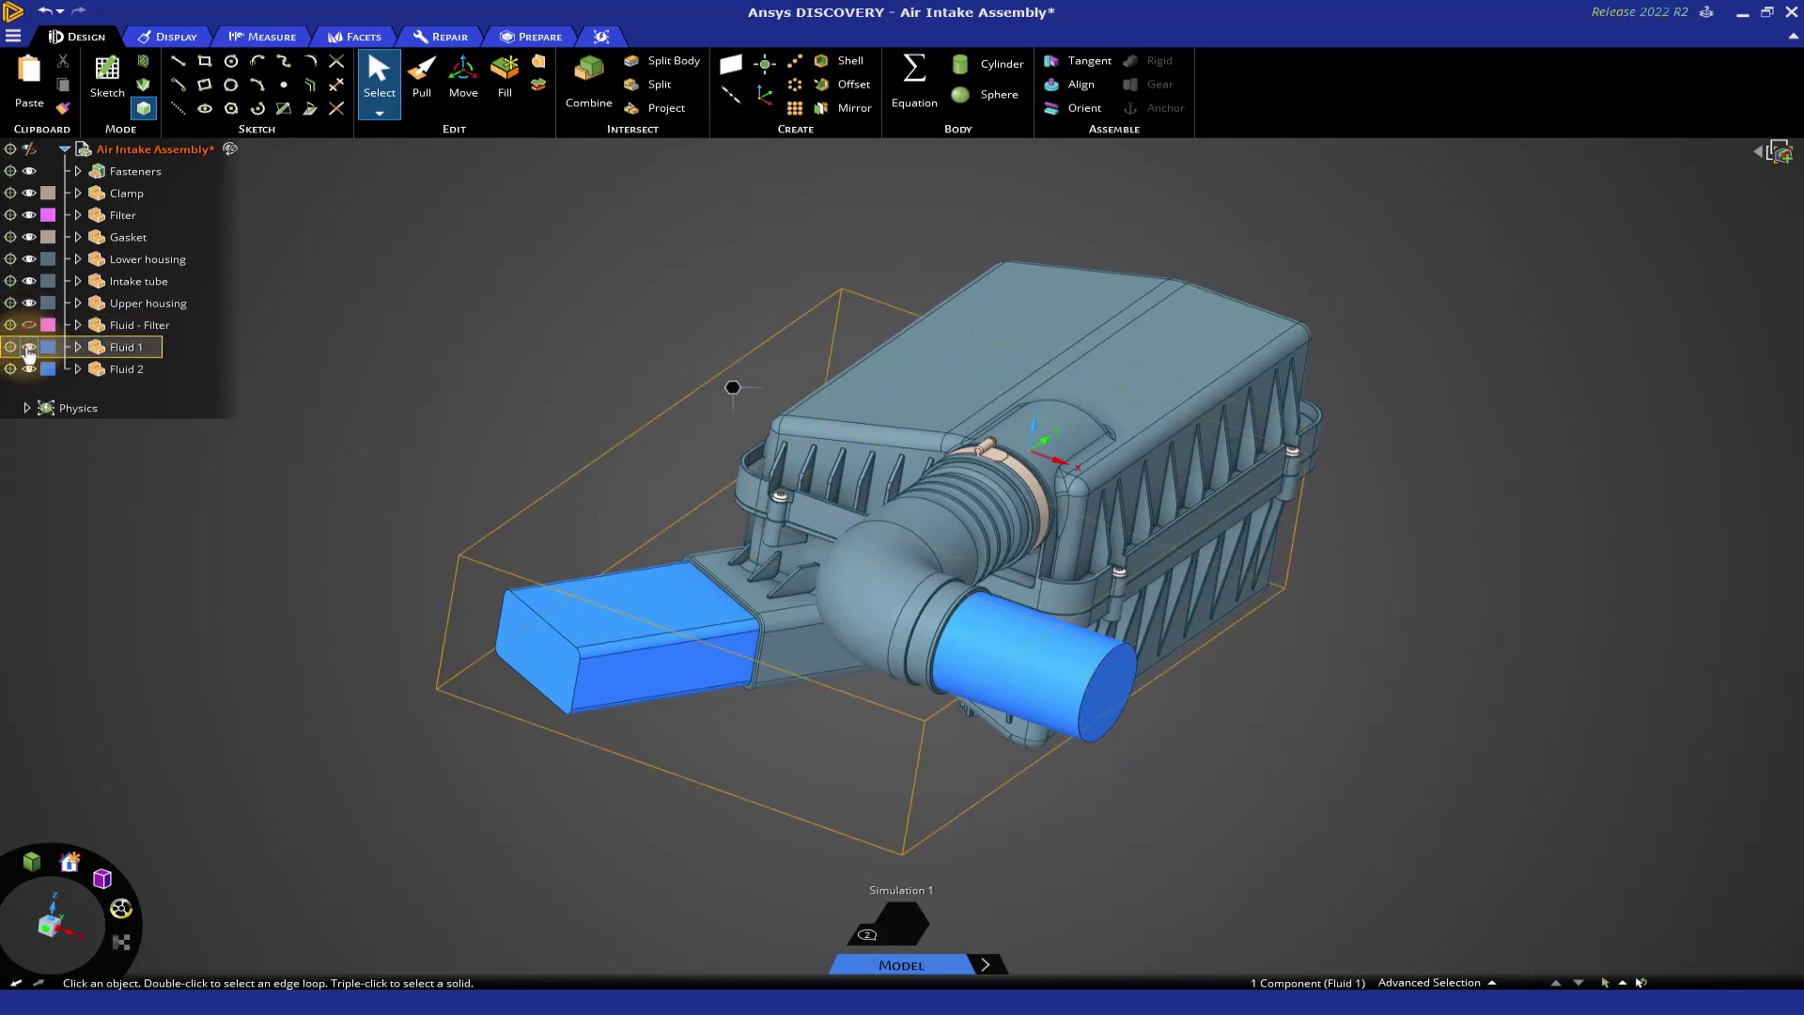
{"action": "left_click", "coordinate": [29, 347]}
{"action": "left_click", "coordinate": [29, 369]}
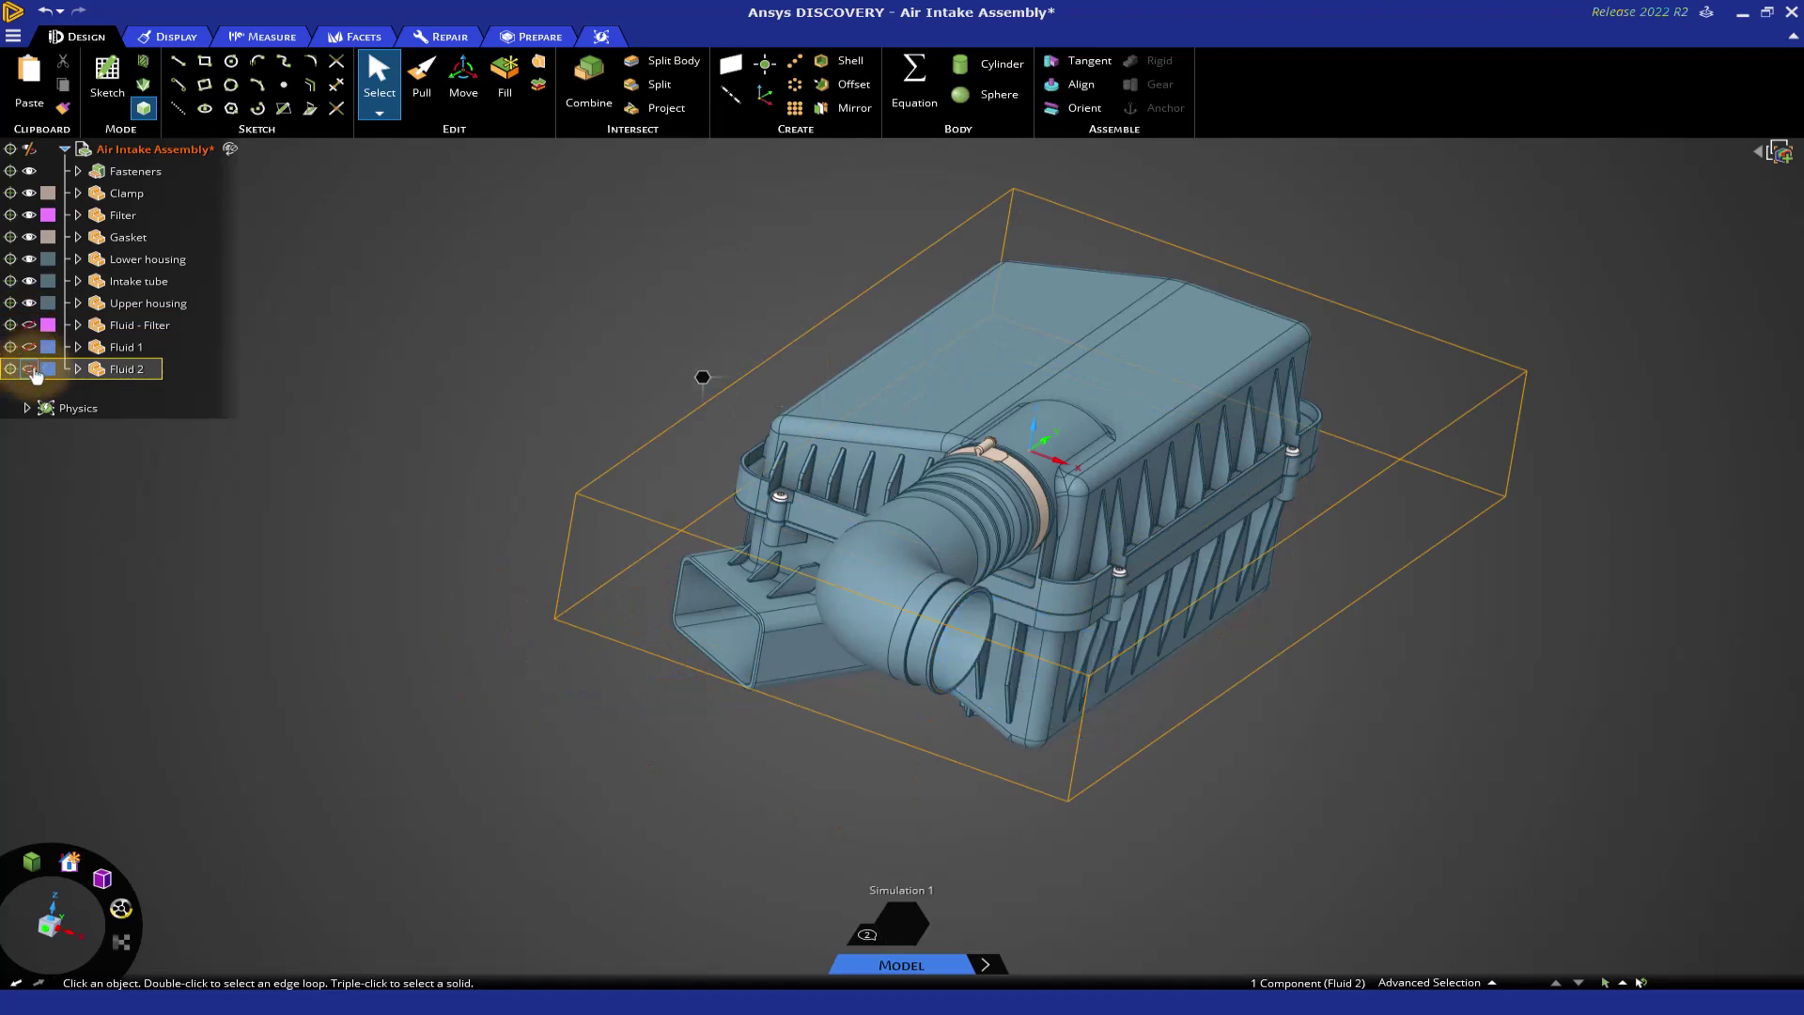
Exclude all visible solid bodies of the assembly from the simulation by selecting them together with a box around the model.
{"action": "right_click", "coordinate": [398, 350]}
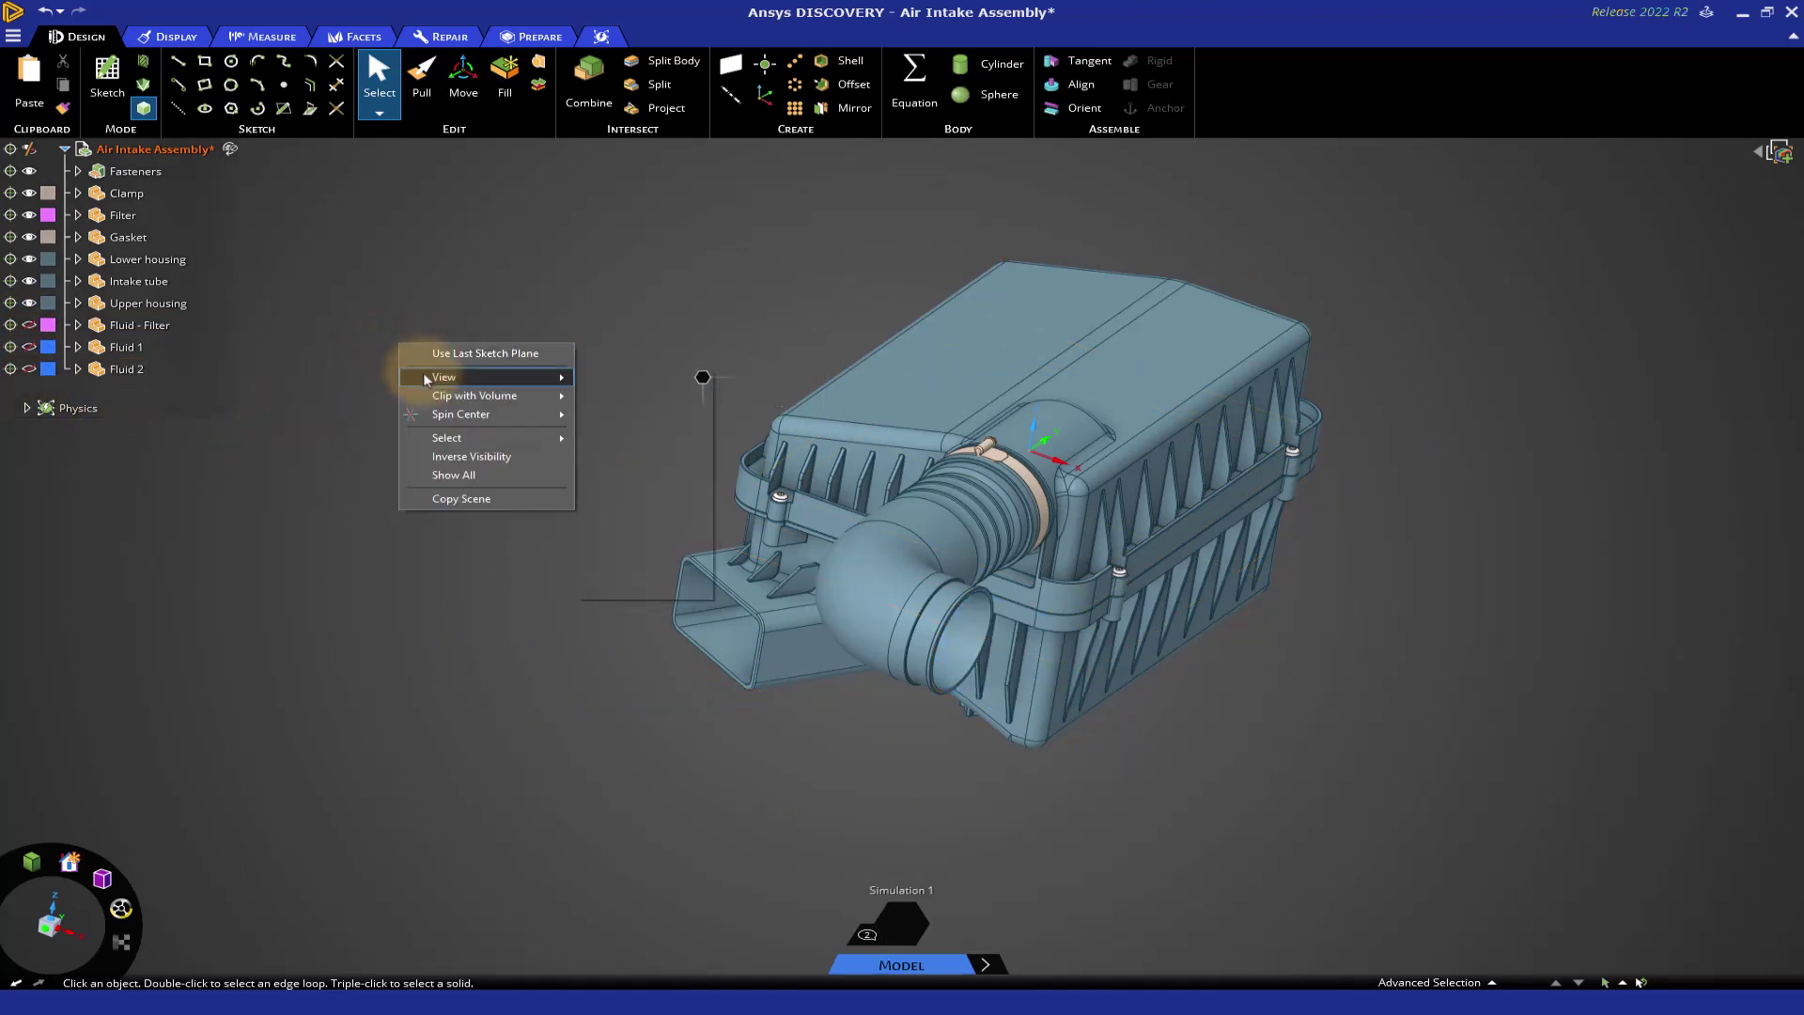
{"action": "mouse_move", "coordinate": [452, 440]}
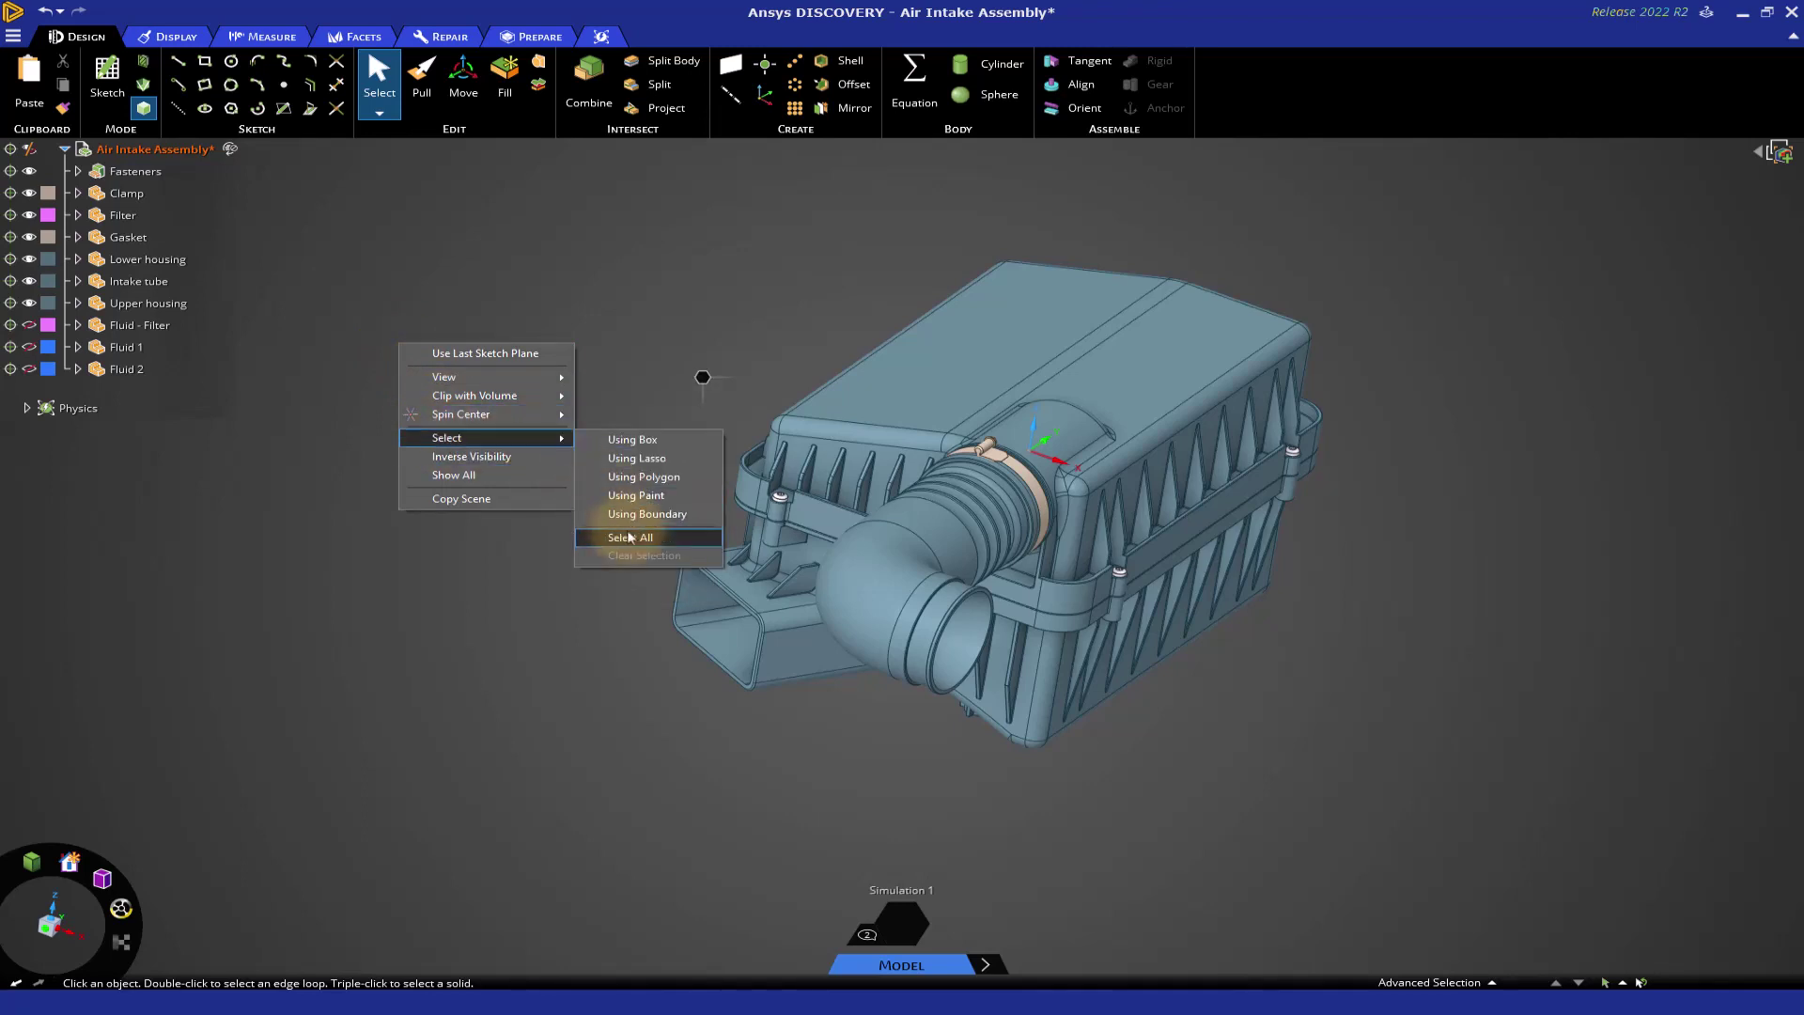
{"action": "left_click", "coordinate": [544, 233]}
{"action": "left_click_drag", "start_coordinate": [545, 214], "coordinate": [1467, 826]}
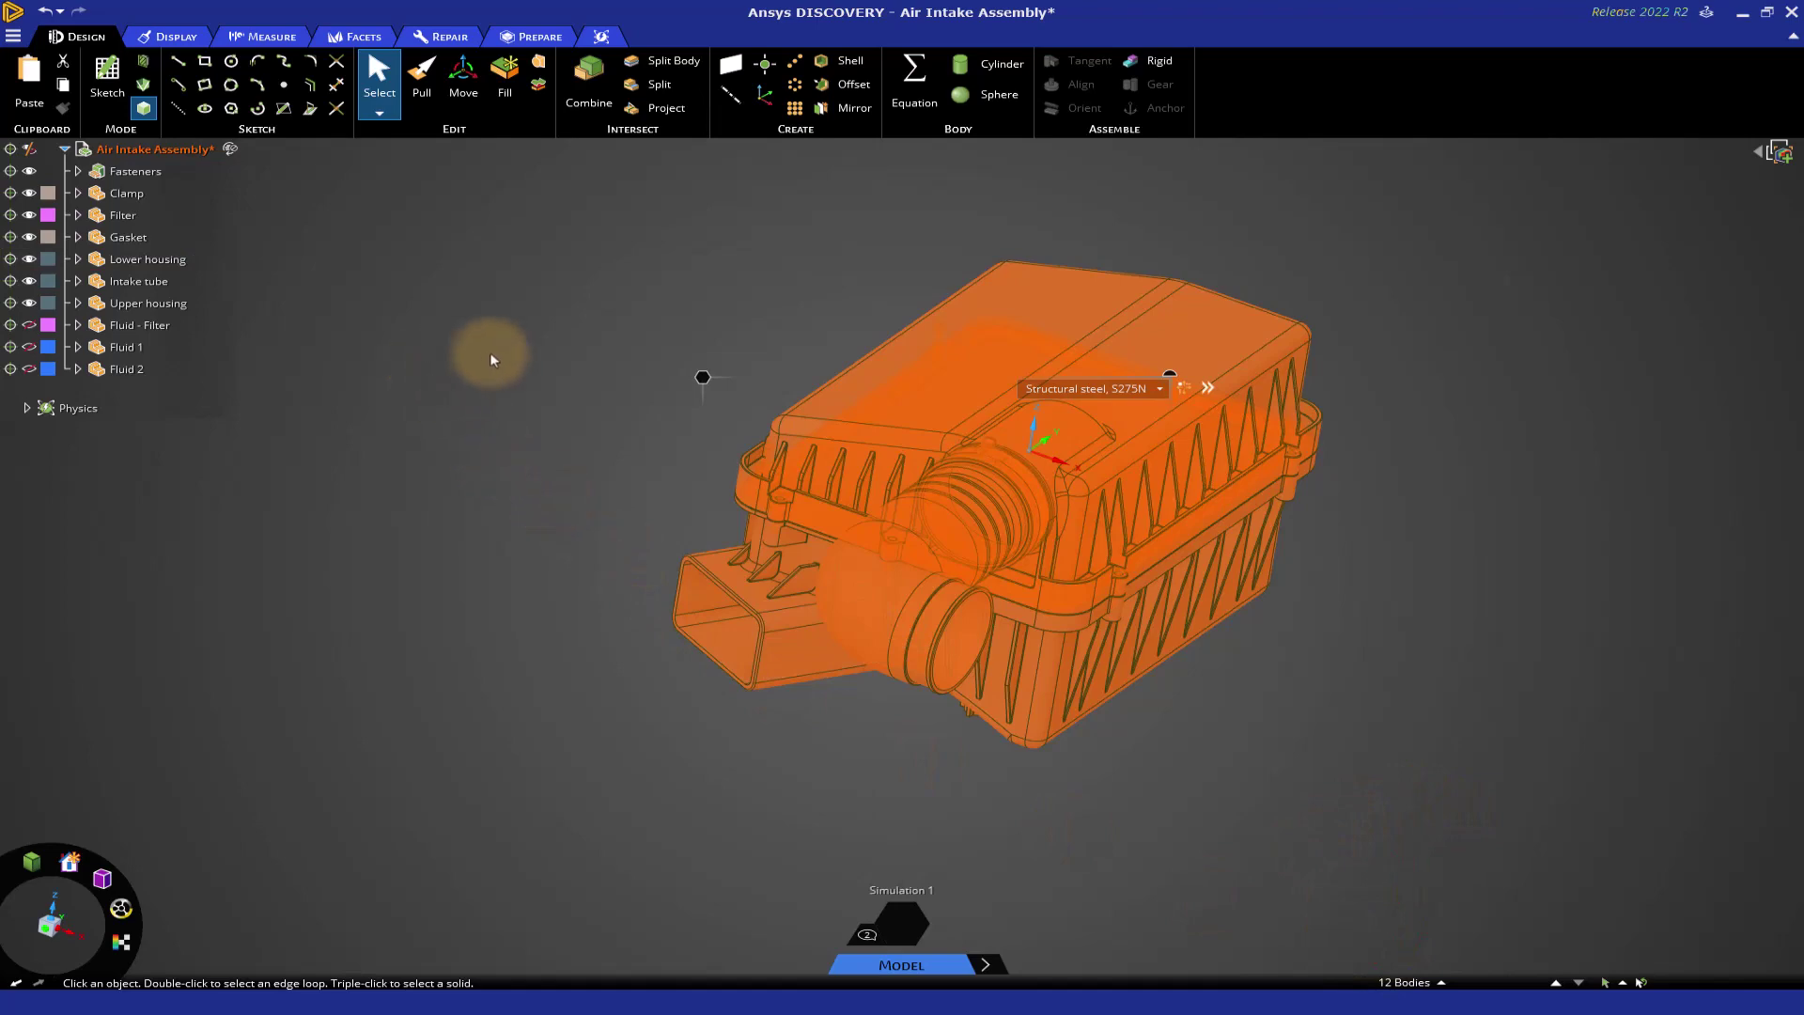
{"action": "right_click", "coordinate": [902, 355]}
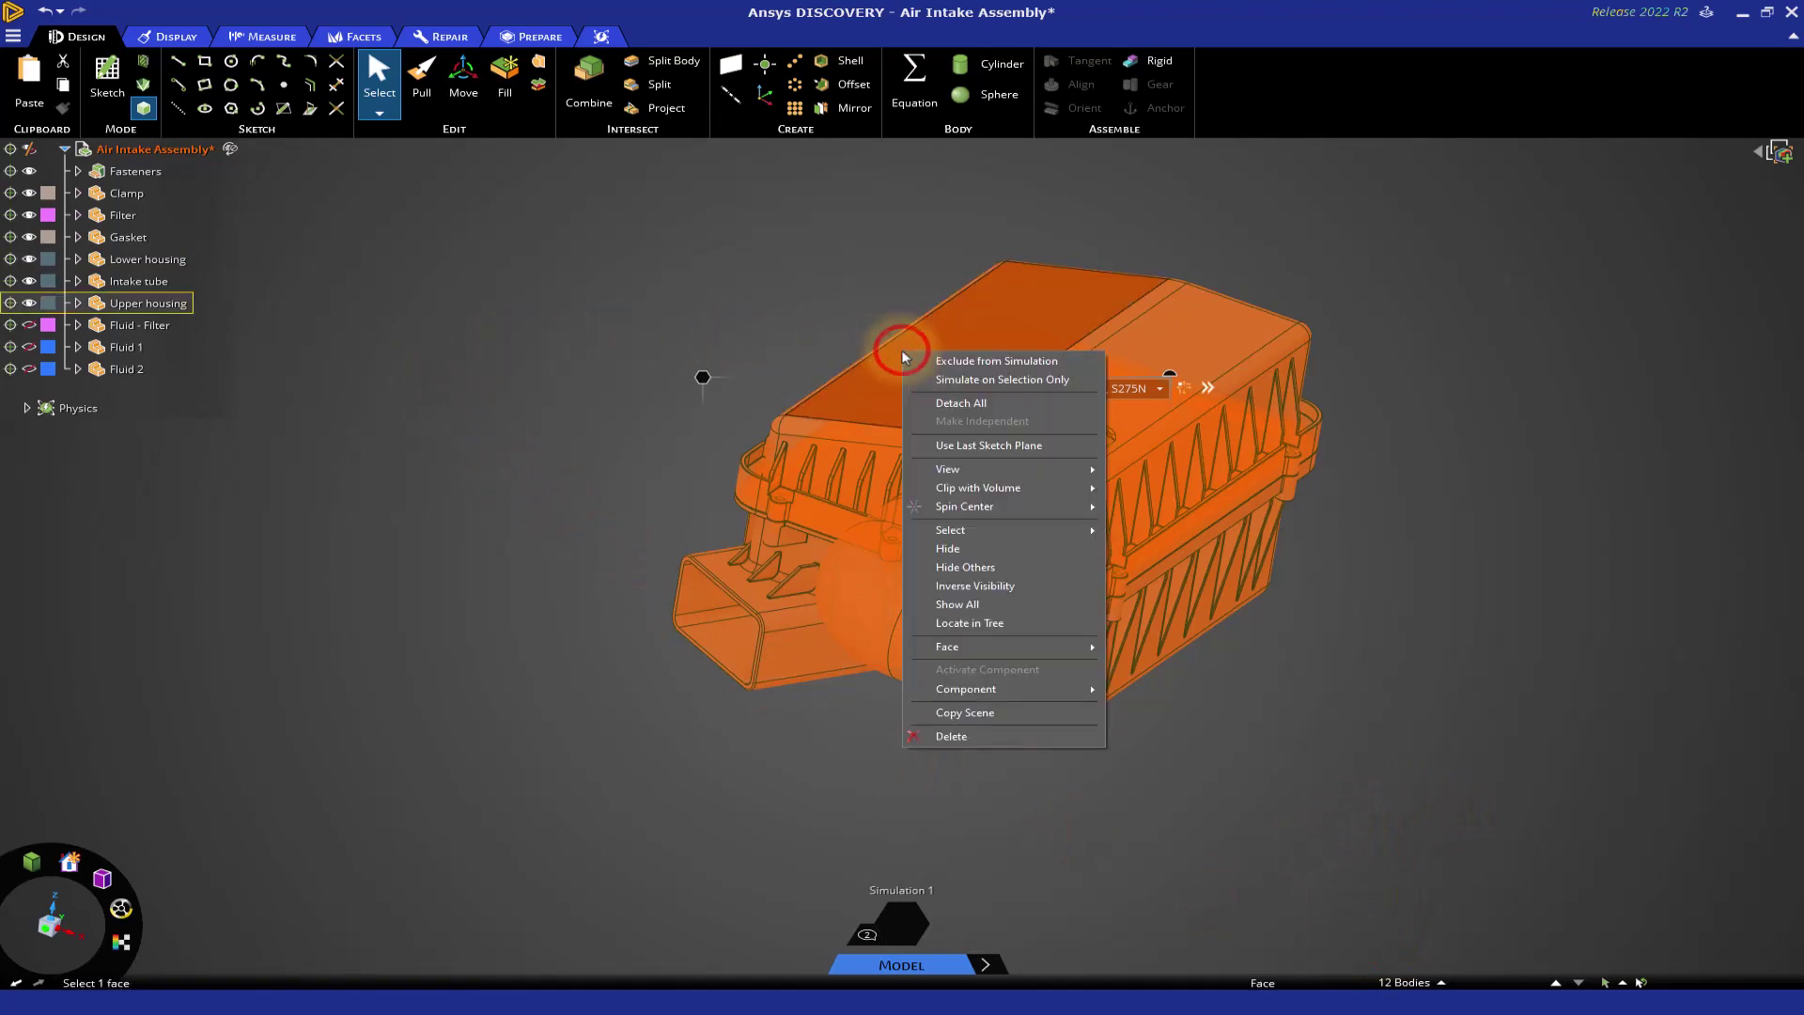
{"action": "left_click", "coordinate": [948, 361]}
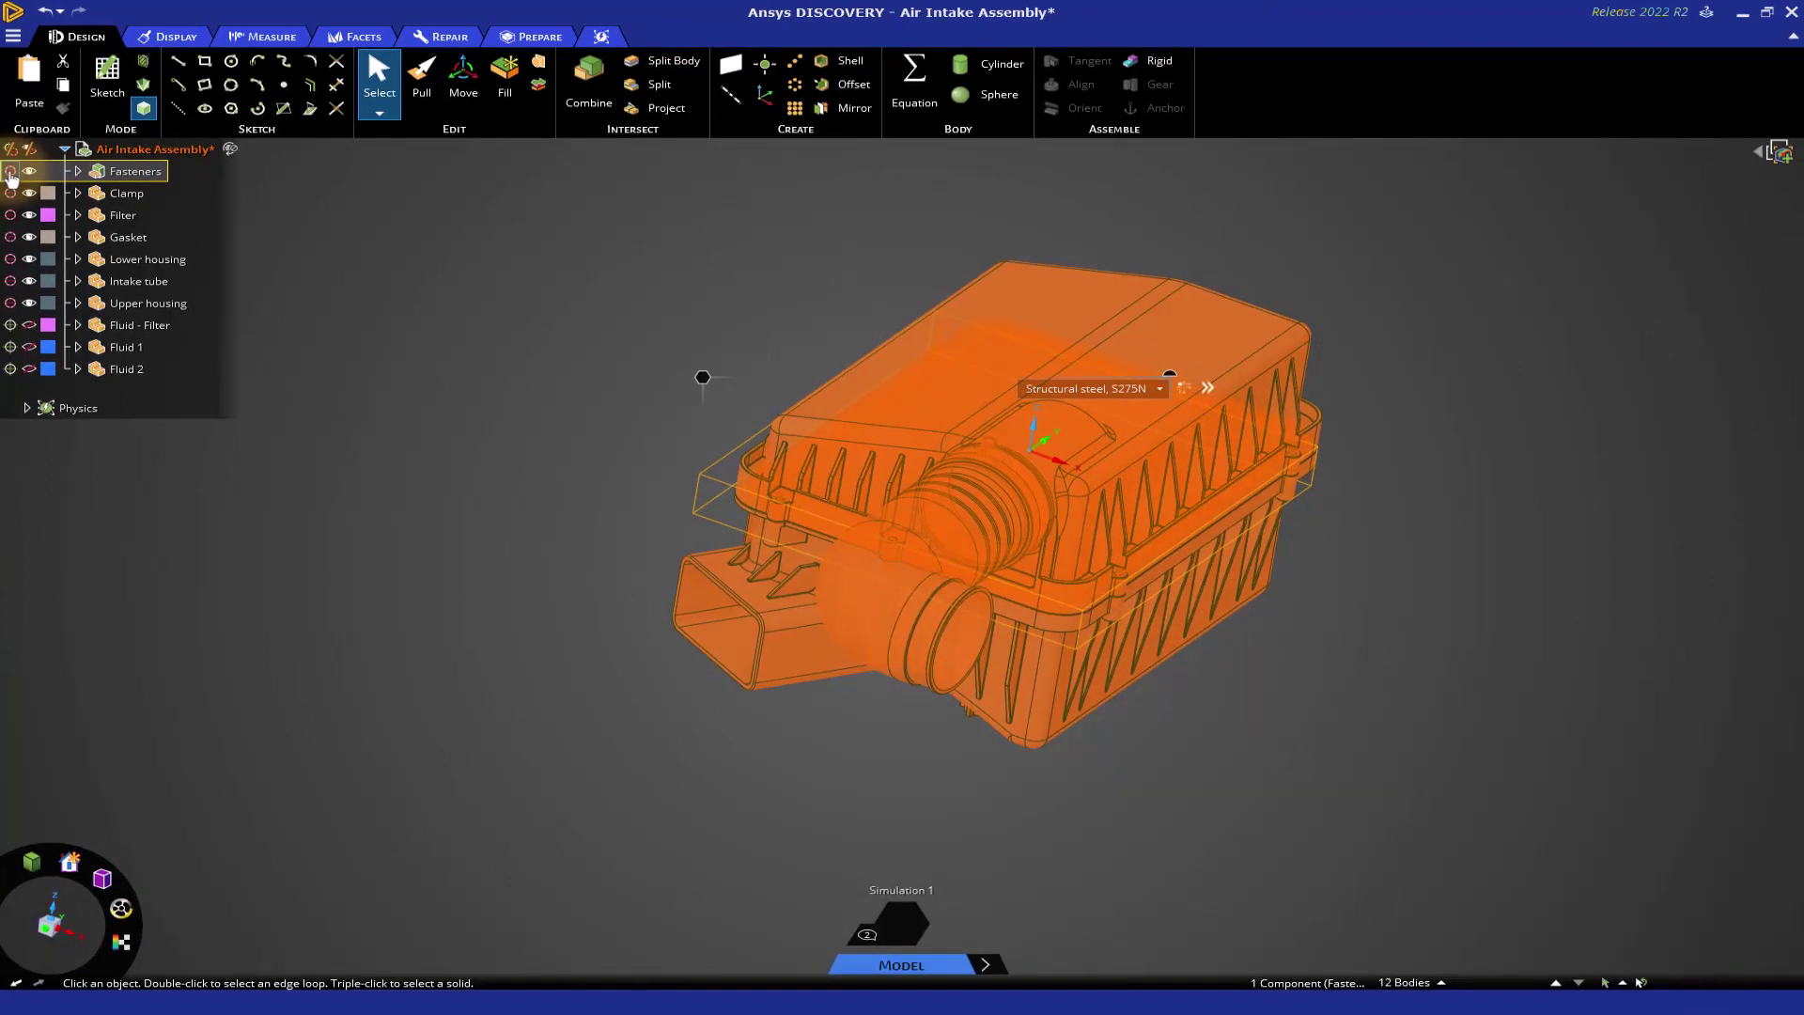
Clear the selection and invert visibility to hide the solid parts and show the fluid components.
{"action": "left_click", "coordinate": [318, 205]}
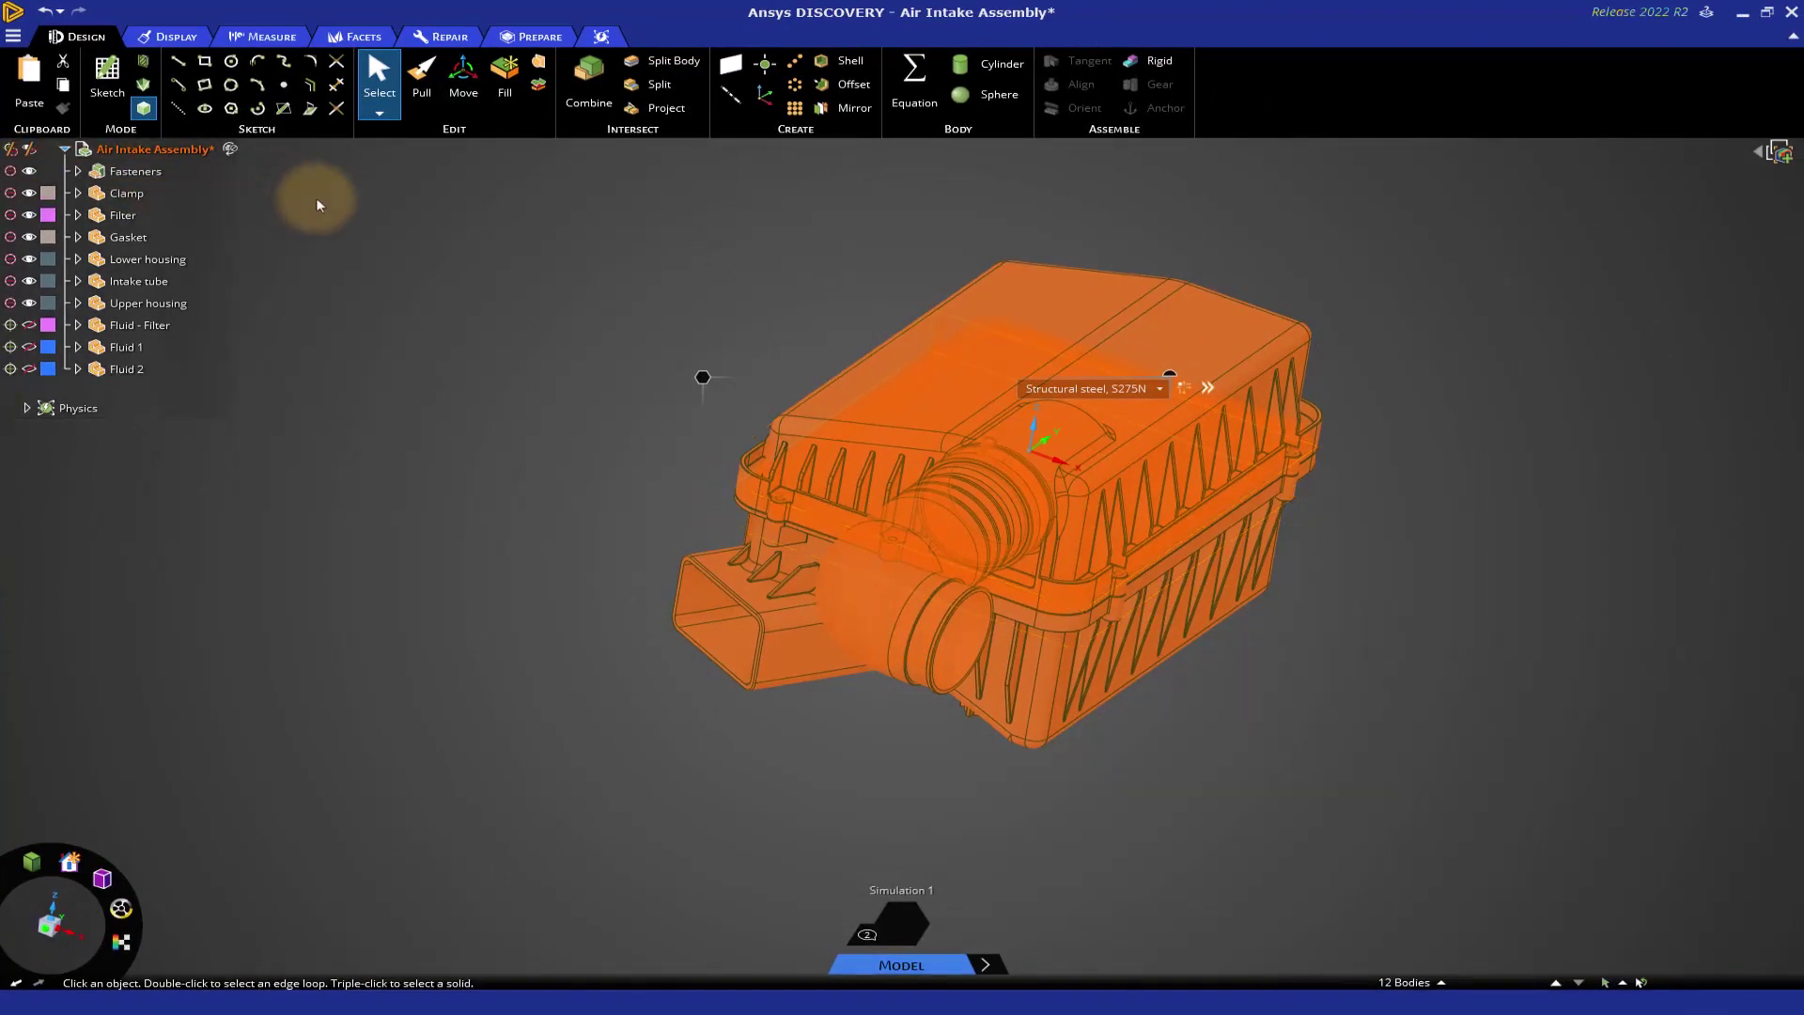
{"action": "left_click", "coordinate": [486, 327]}
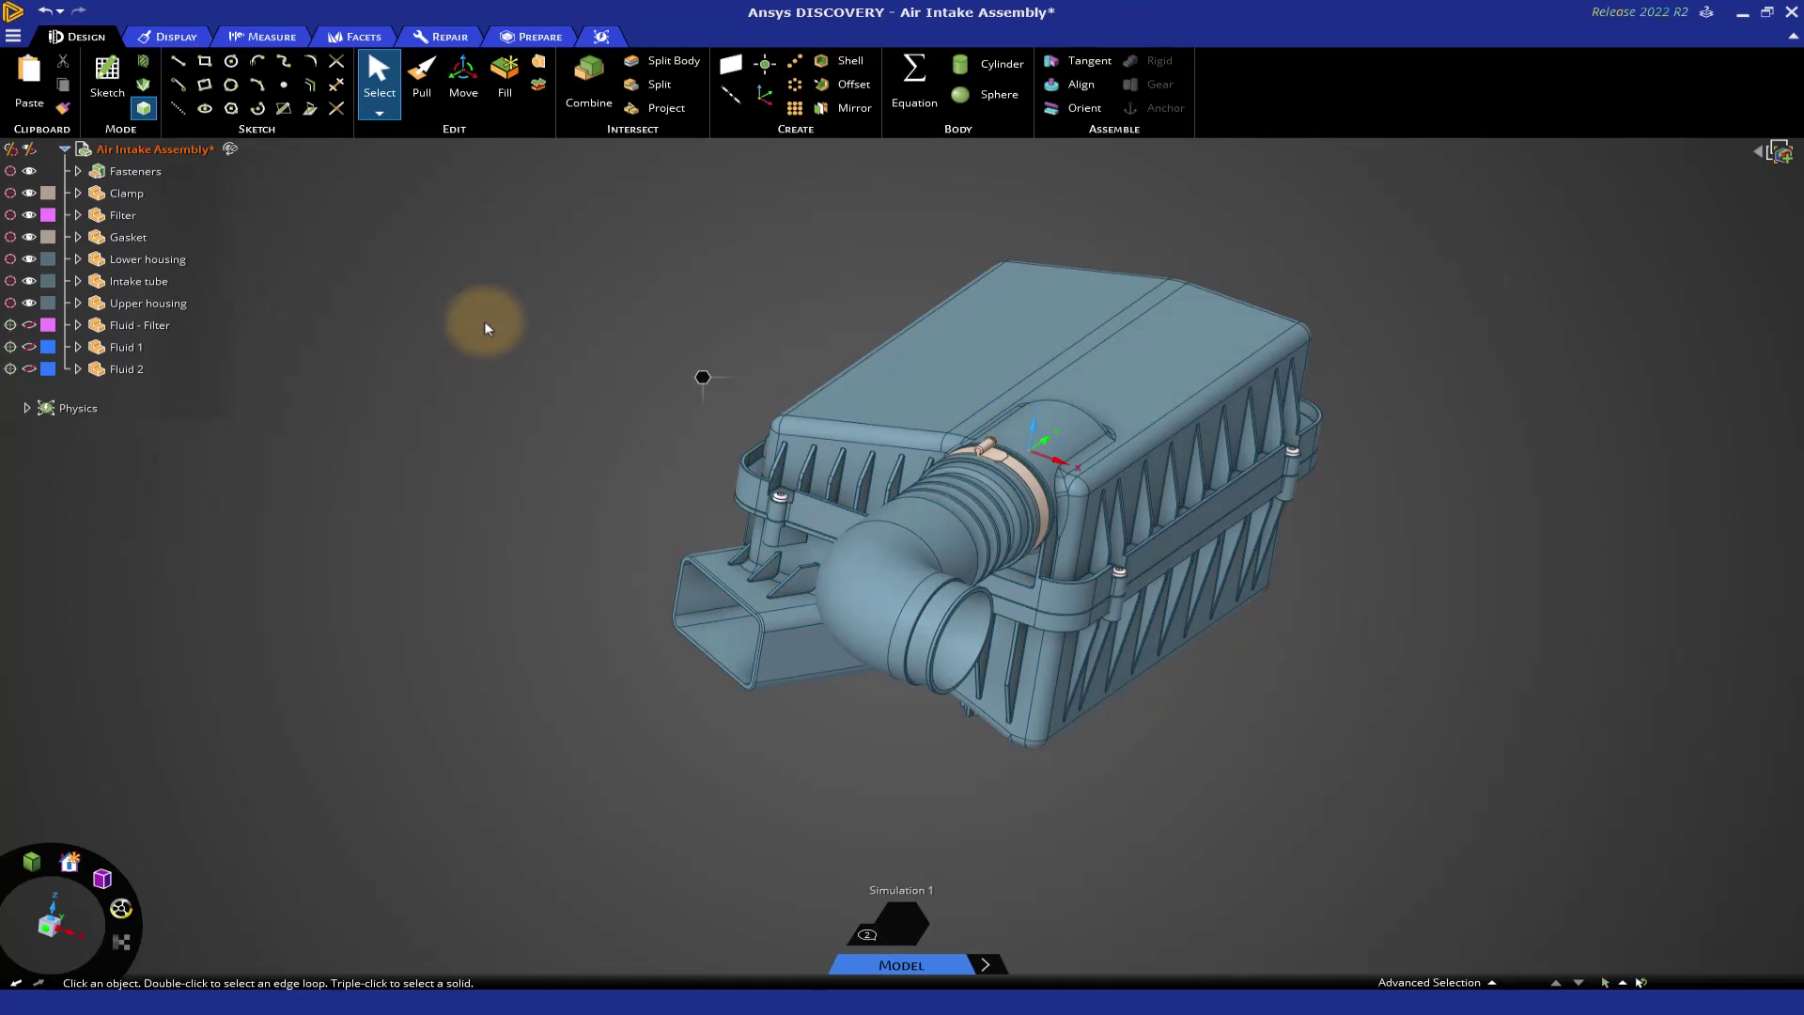
{"action": "right_click", "coordinate": [486, 328]}
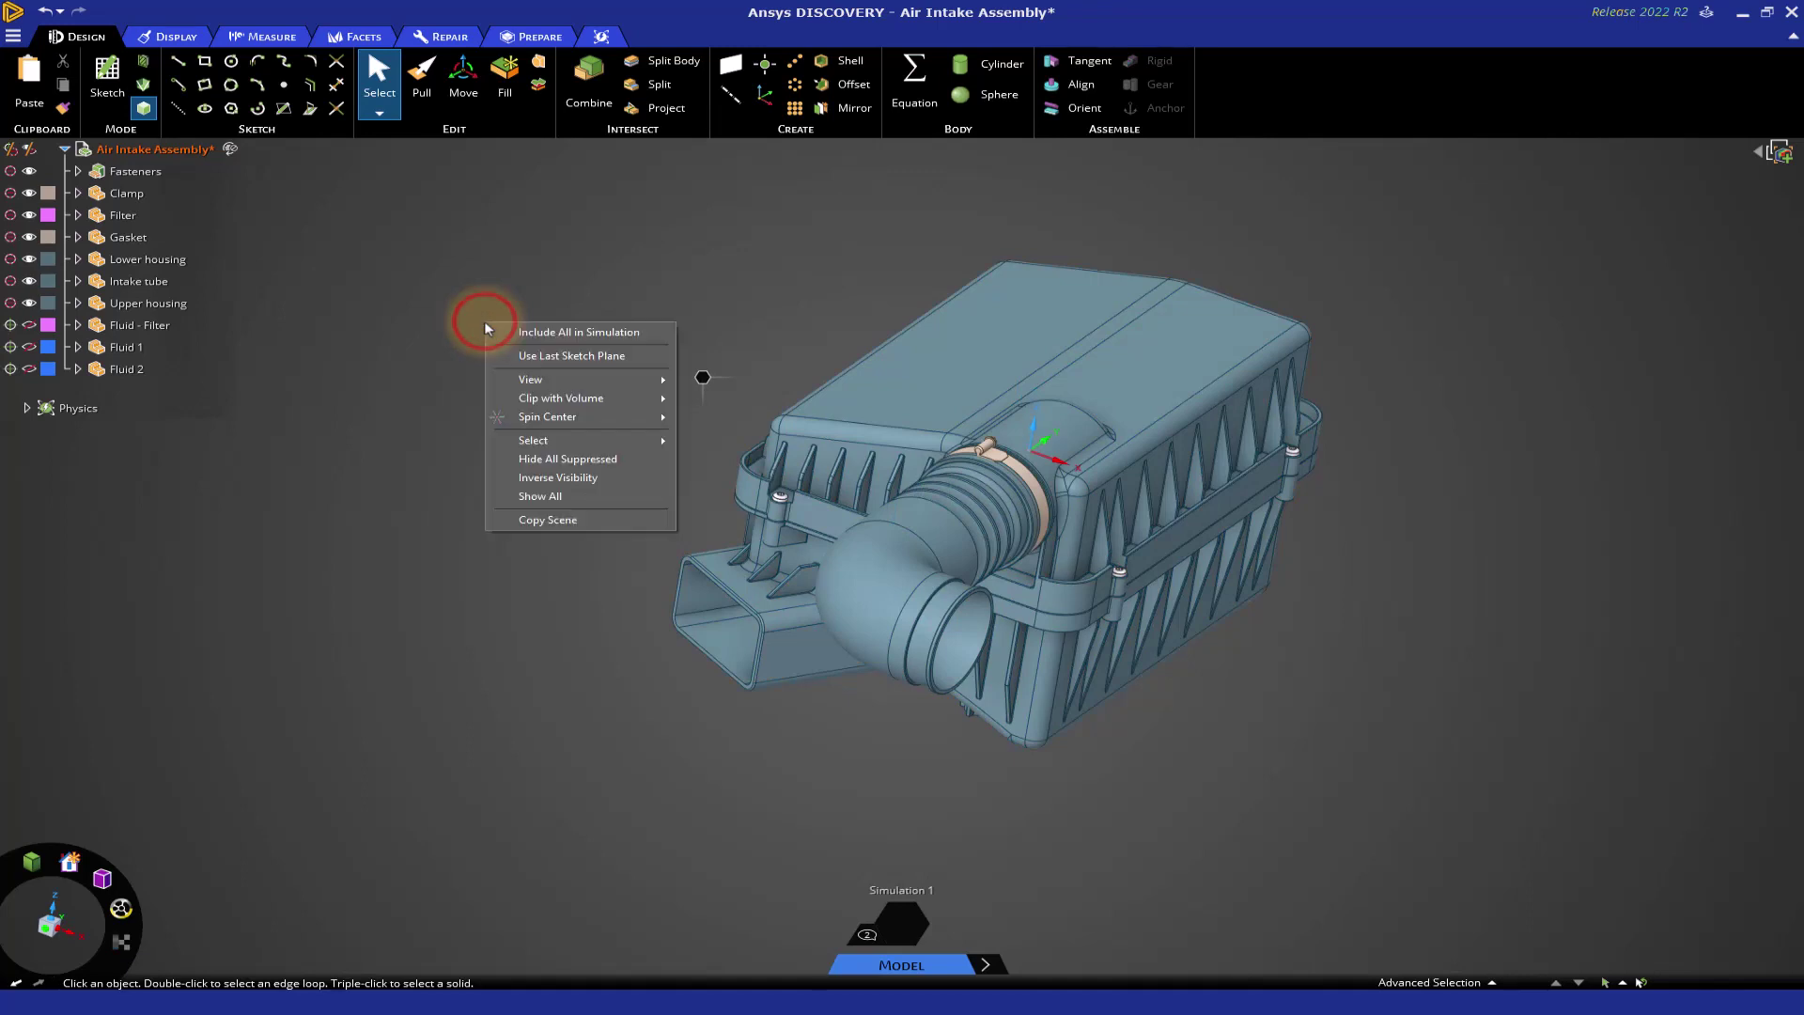
{"action": "left_click", "coordinate": [567, 478]}
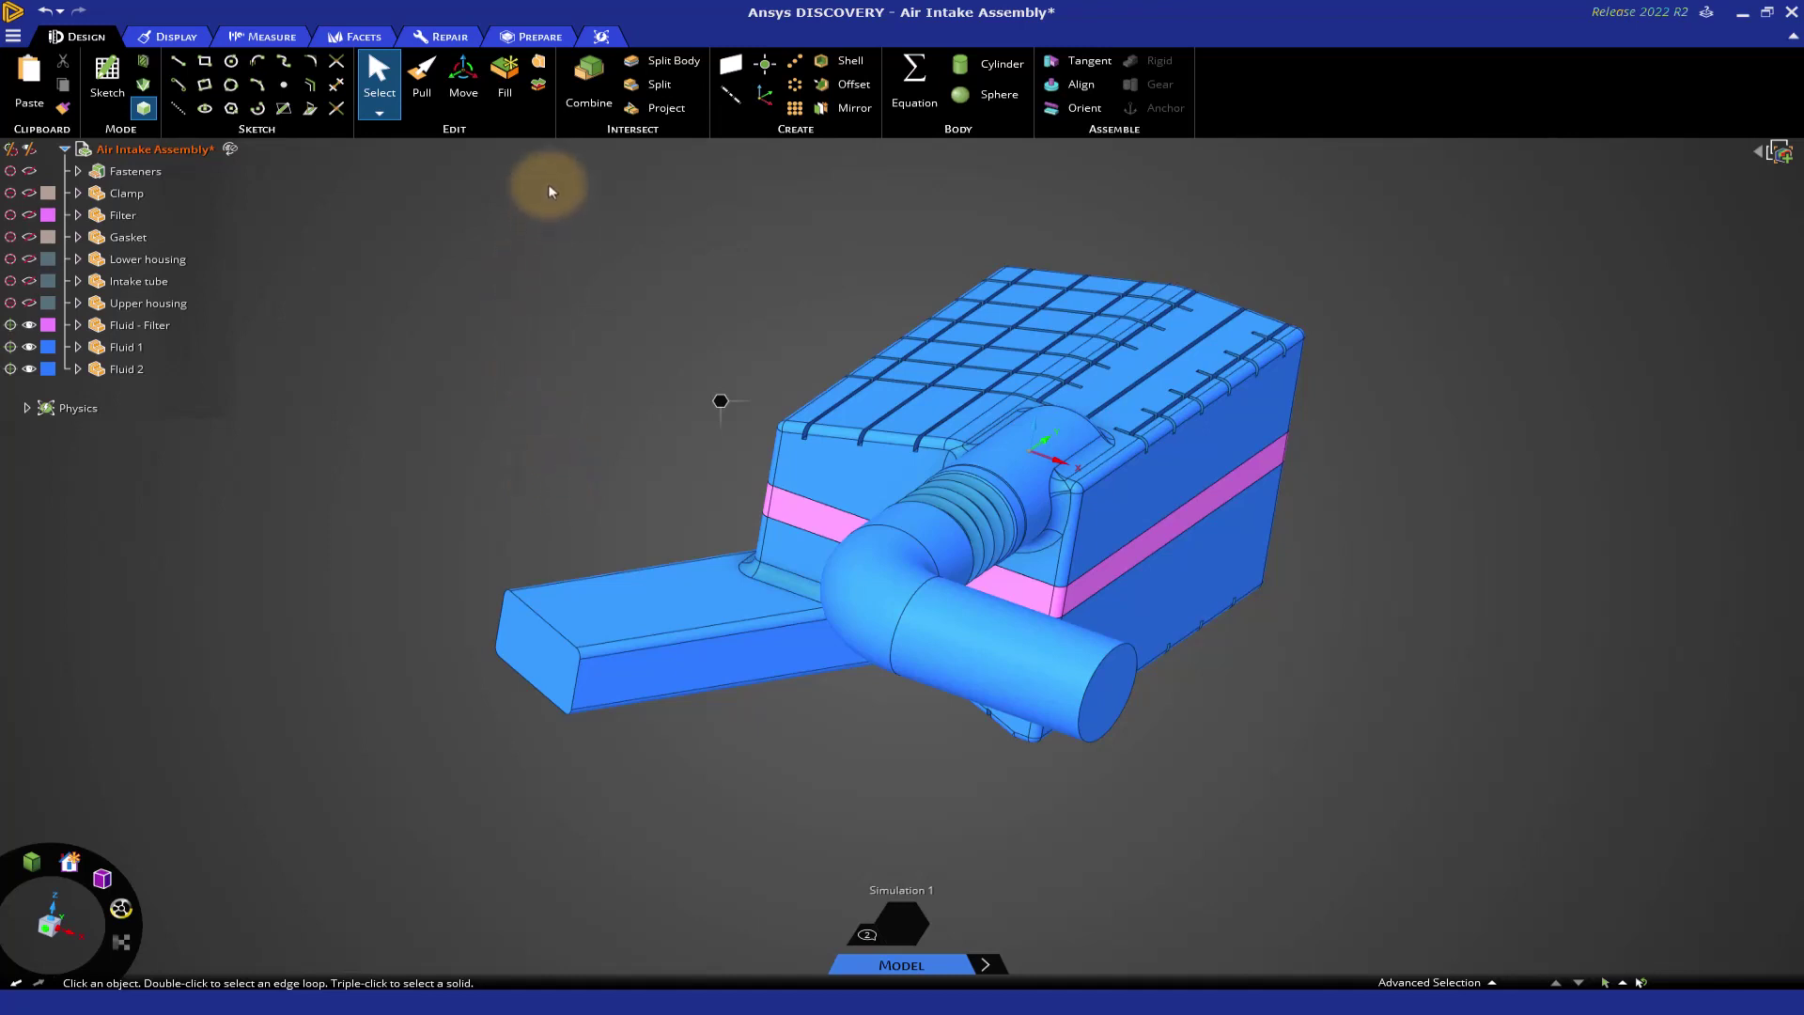
Share the coincident topology between the filter volume and the adjoining fluid volumes.
{"action": "left_click", "coordinate": [539, 38]}
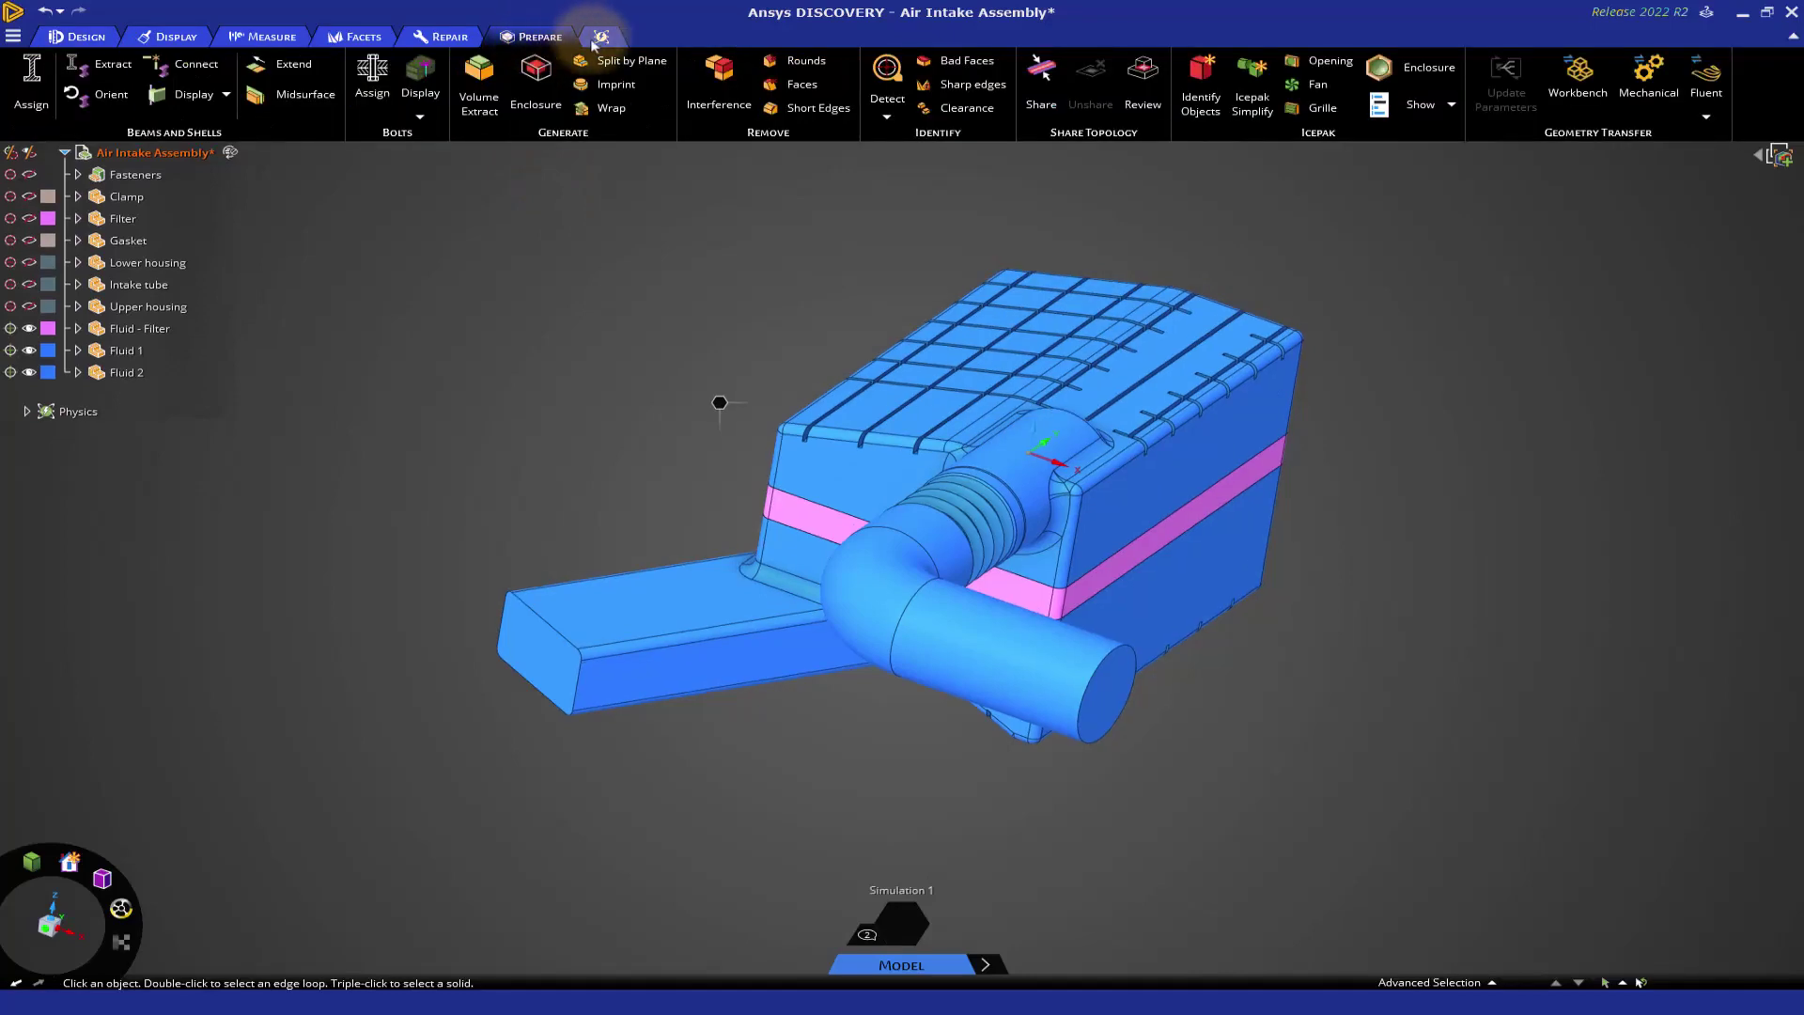
{"action": "left_click", "coordinate": [1040, 87]}
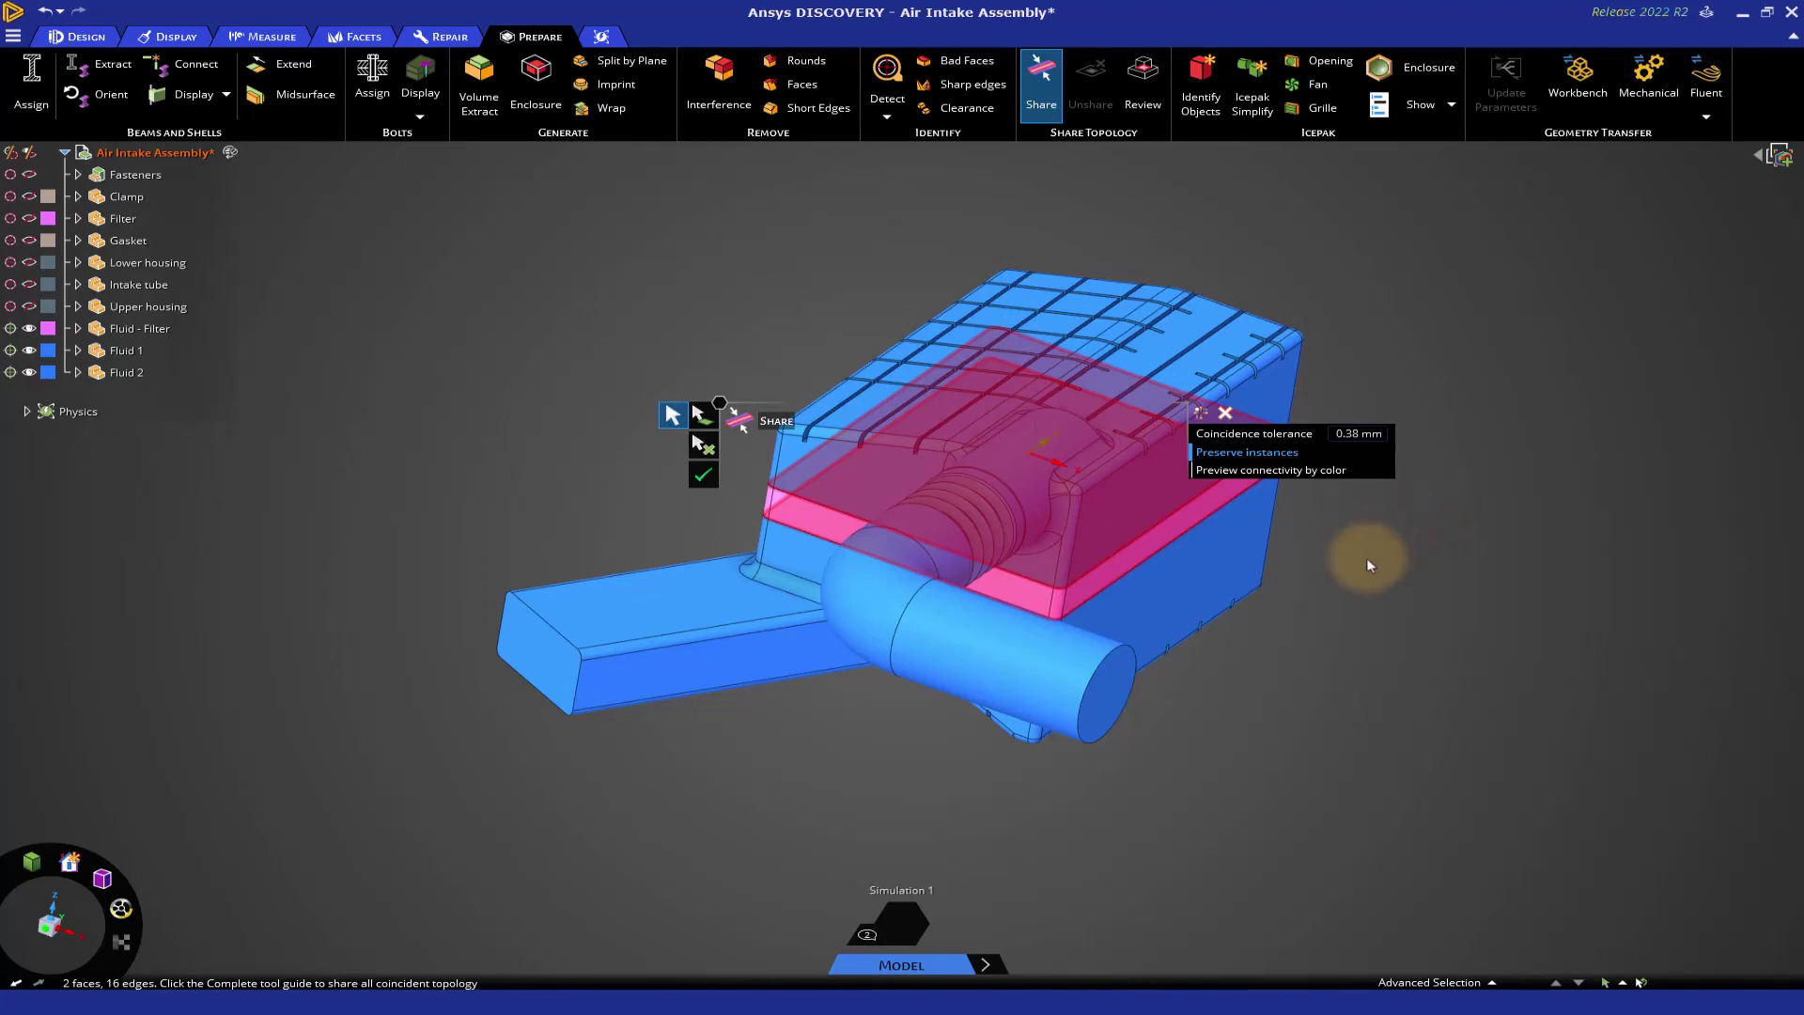
{"action": "middle_click_drag", "start_coordinate": [1367, 556], "coordinate": [1318, 555]}
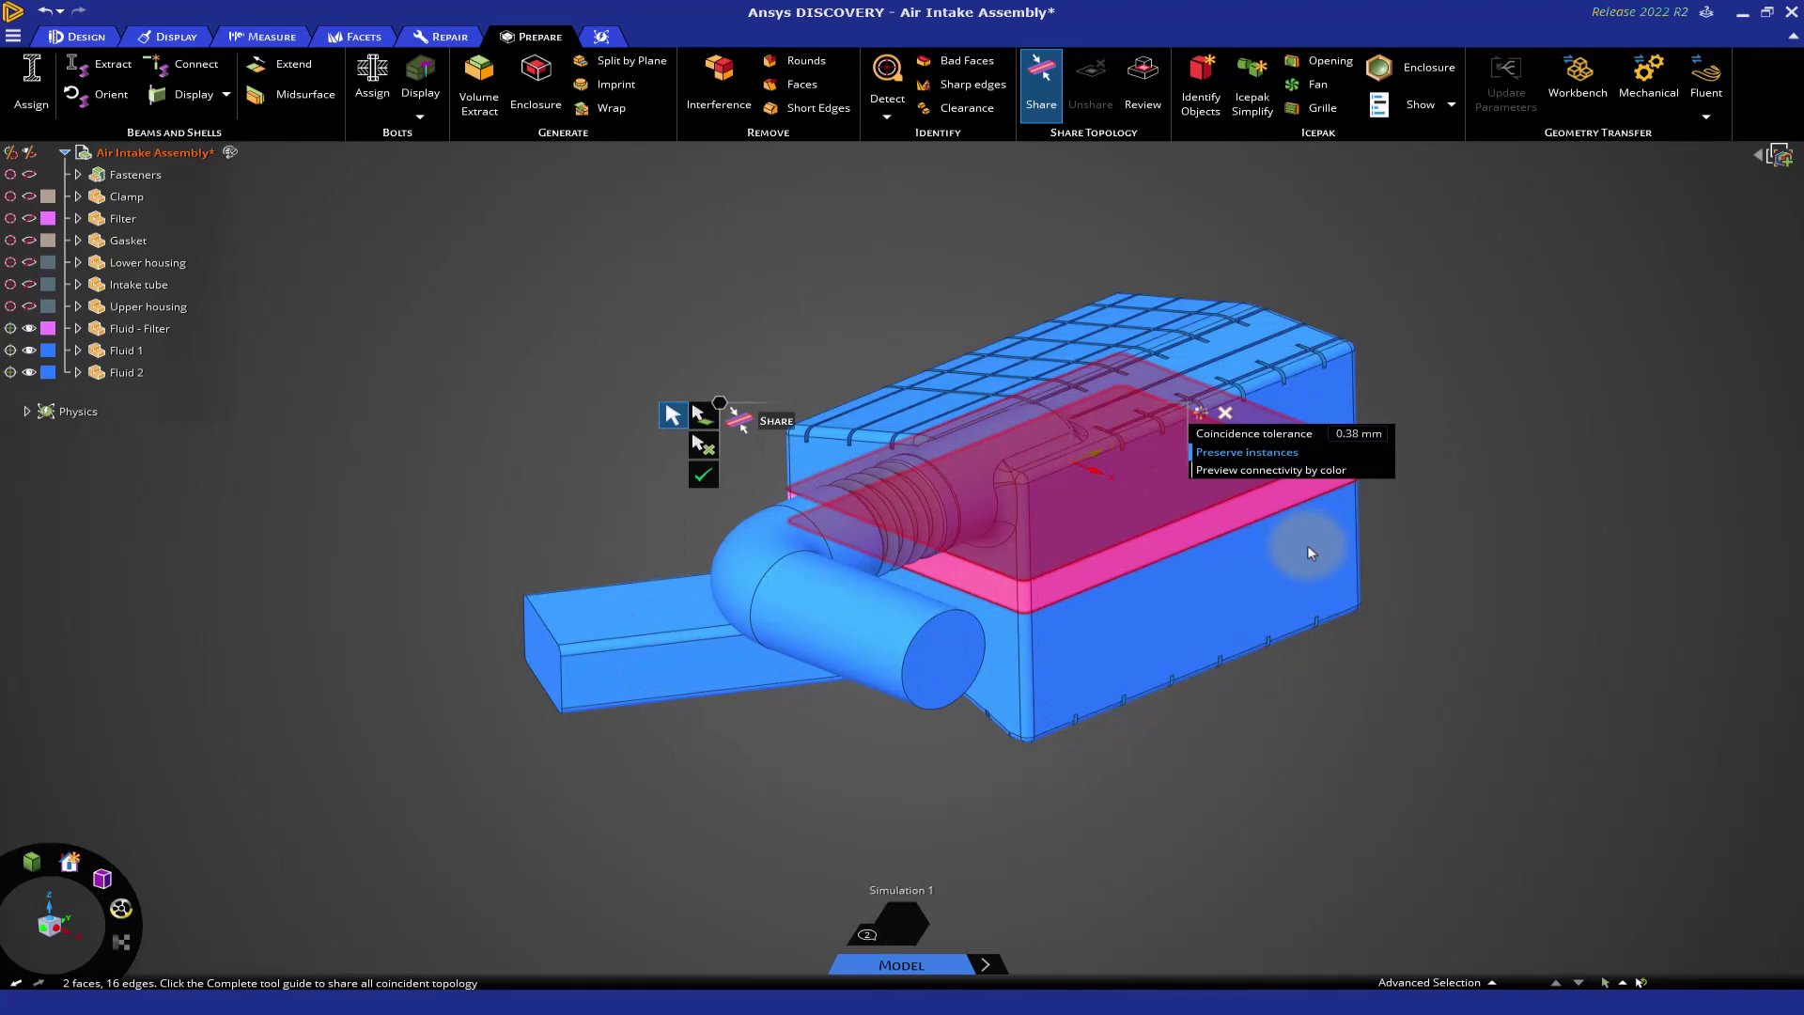
{"action": "scroll", "coordinate": [1309, 549], "scroll_direction": "up", "scroll_amount": 2}
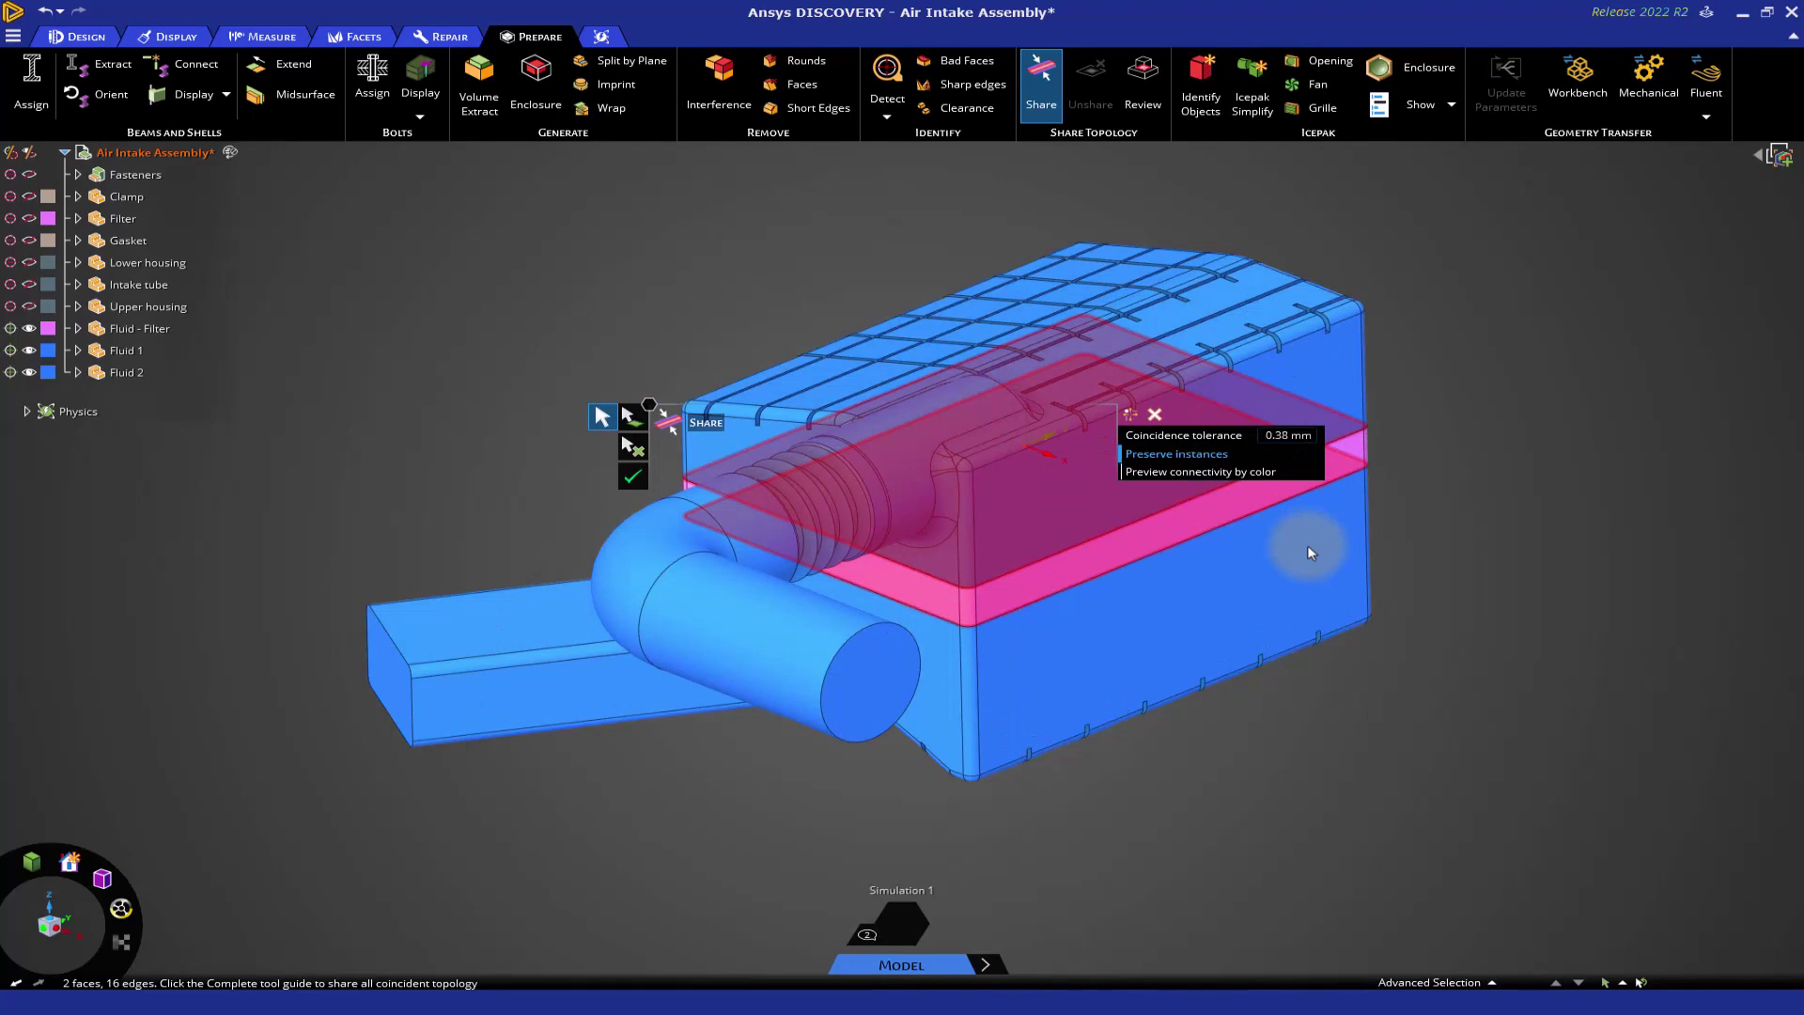
{"action": "left_click", "coordinate": [632, 477]}
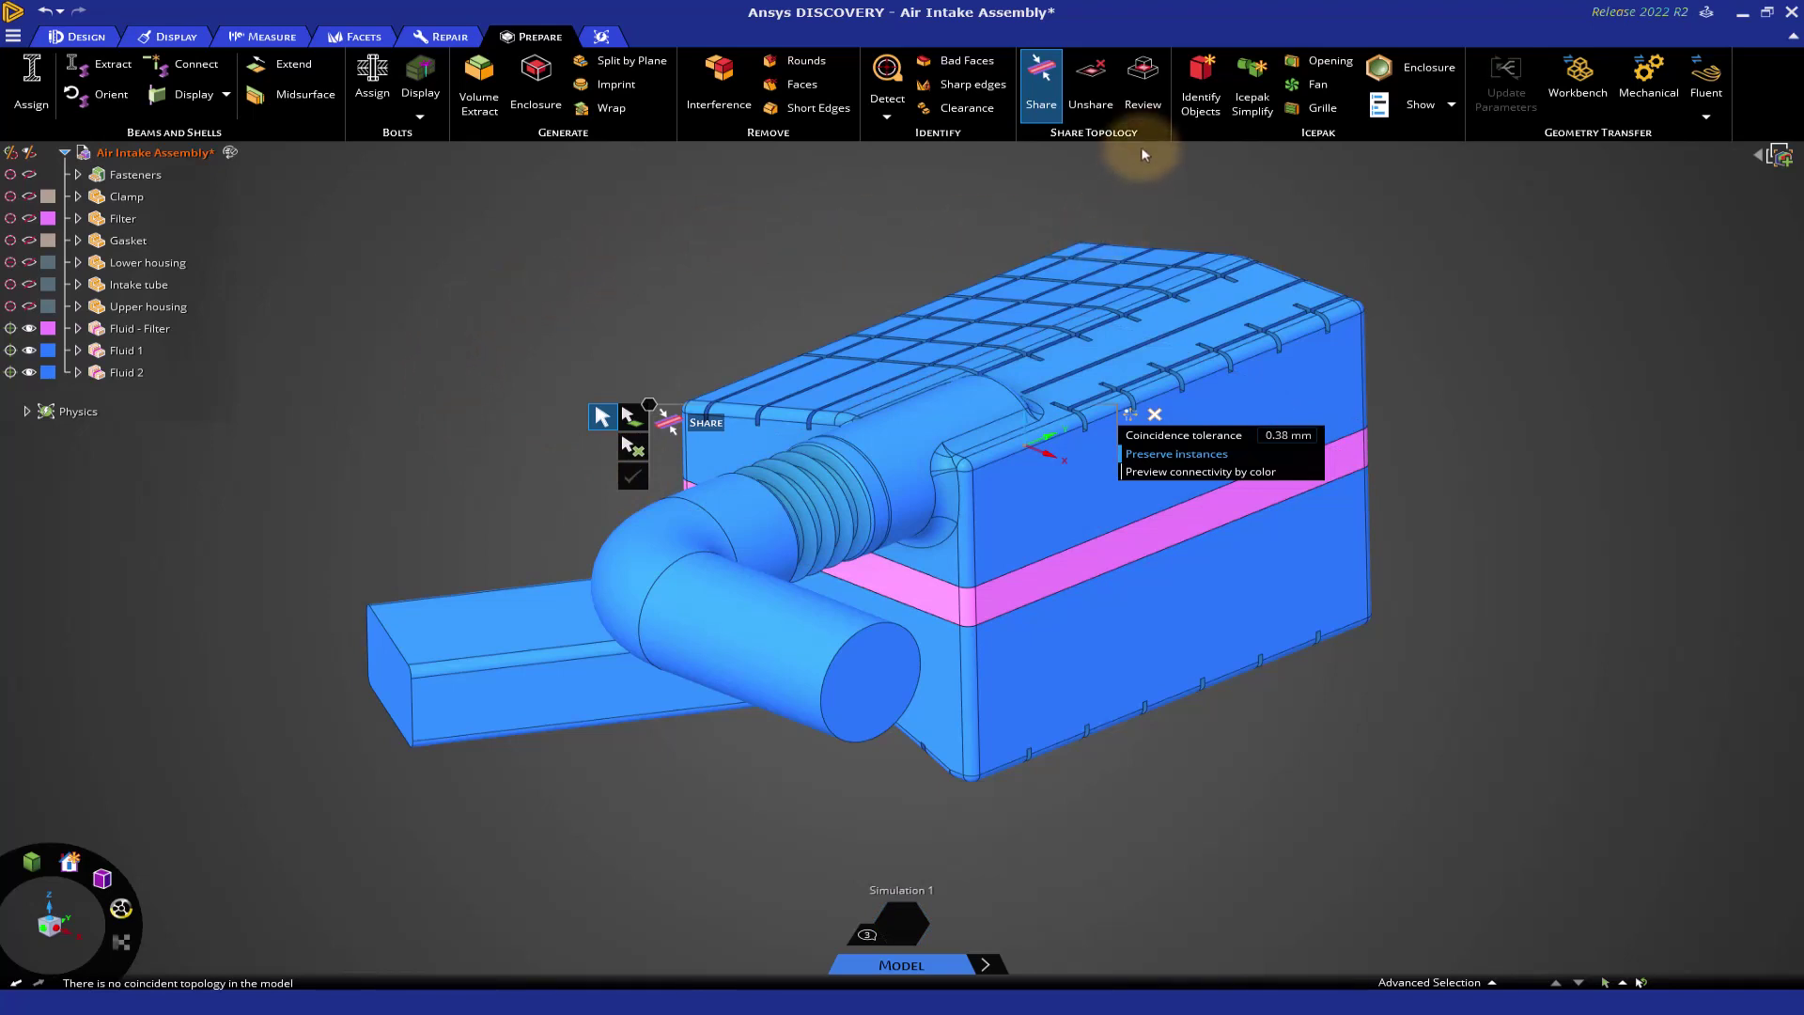
Review the shared topology of the fluid volumes with the shared faces highlighted.
{"action": "left_click", "coordinate": [1144, 104]}
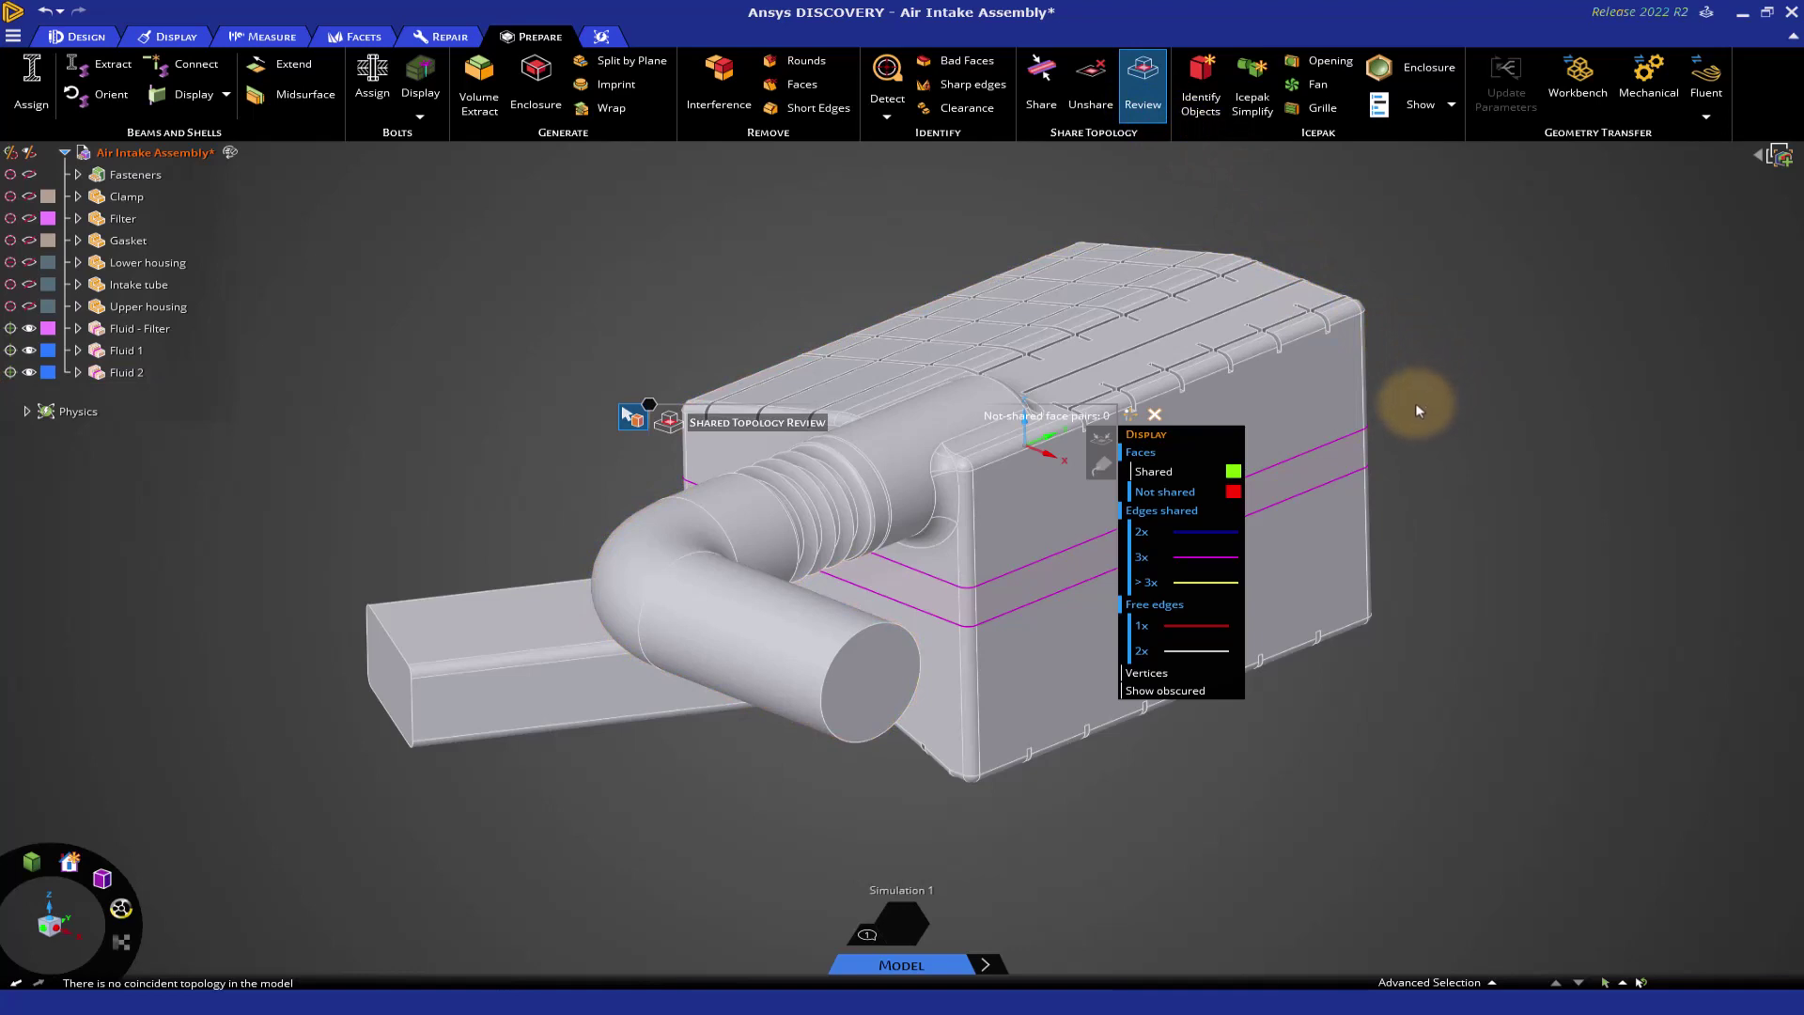
{"action": "middle_click_drag", "start_coordinate": [1415, 402], "coordinate": [1344, 364], "text": "shift"}
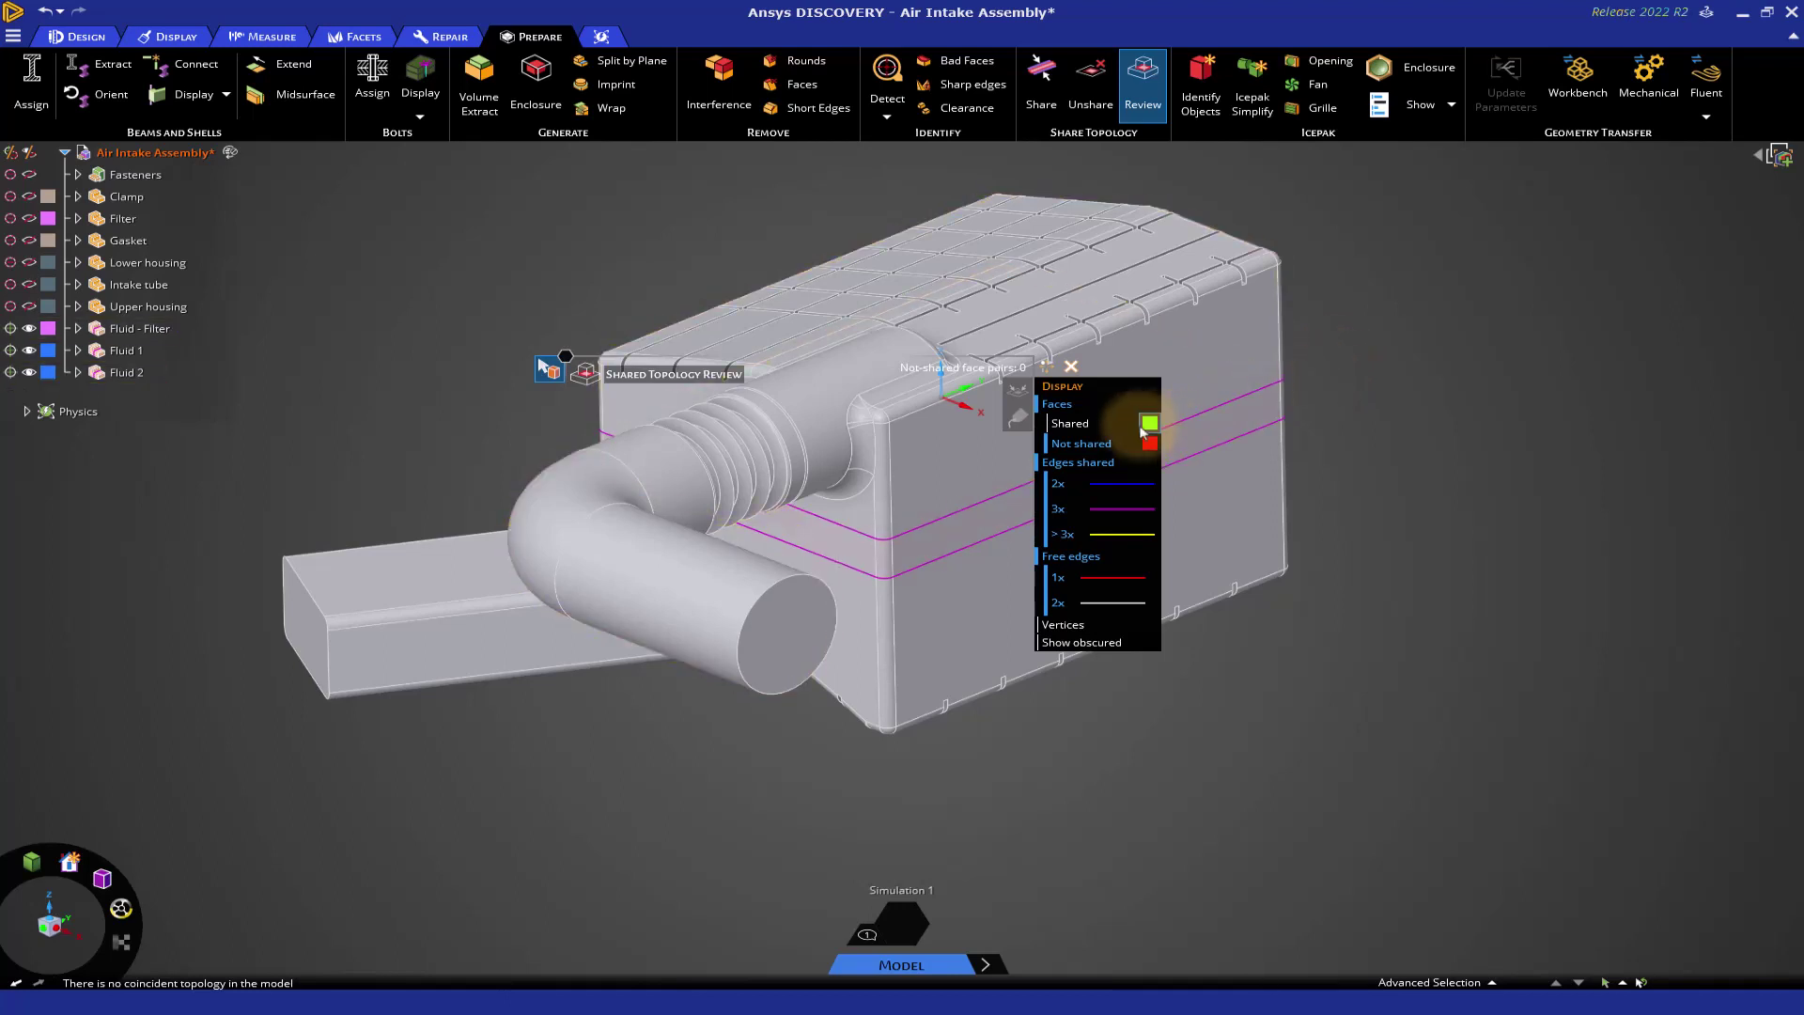
{"action": "left_click", "coordinate": [1092, 424]}
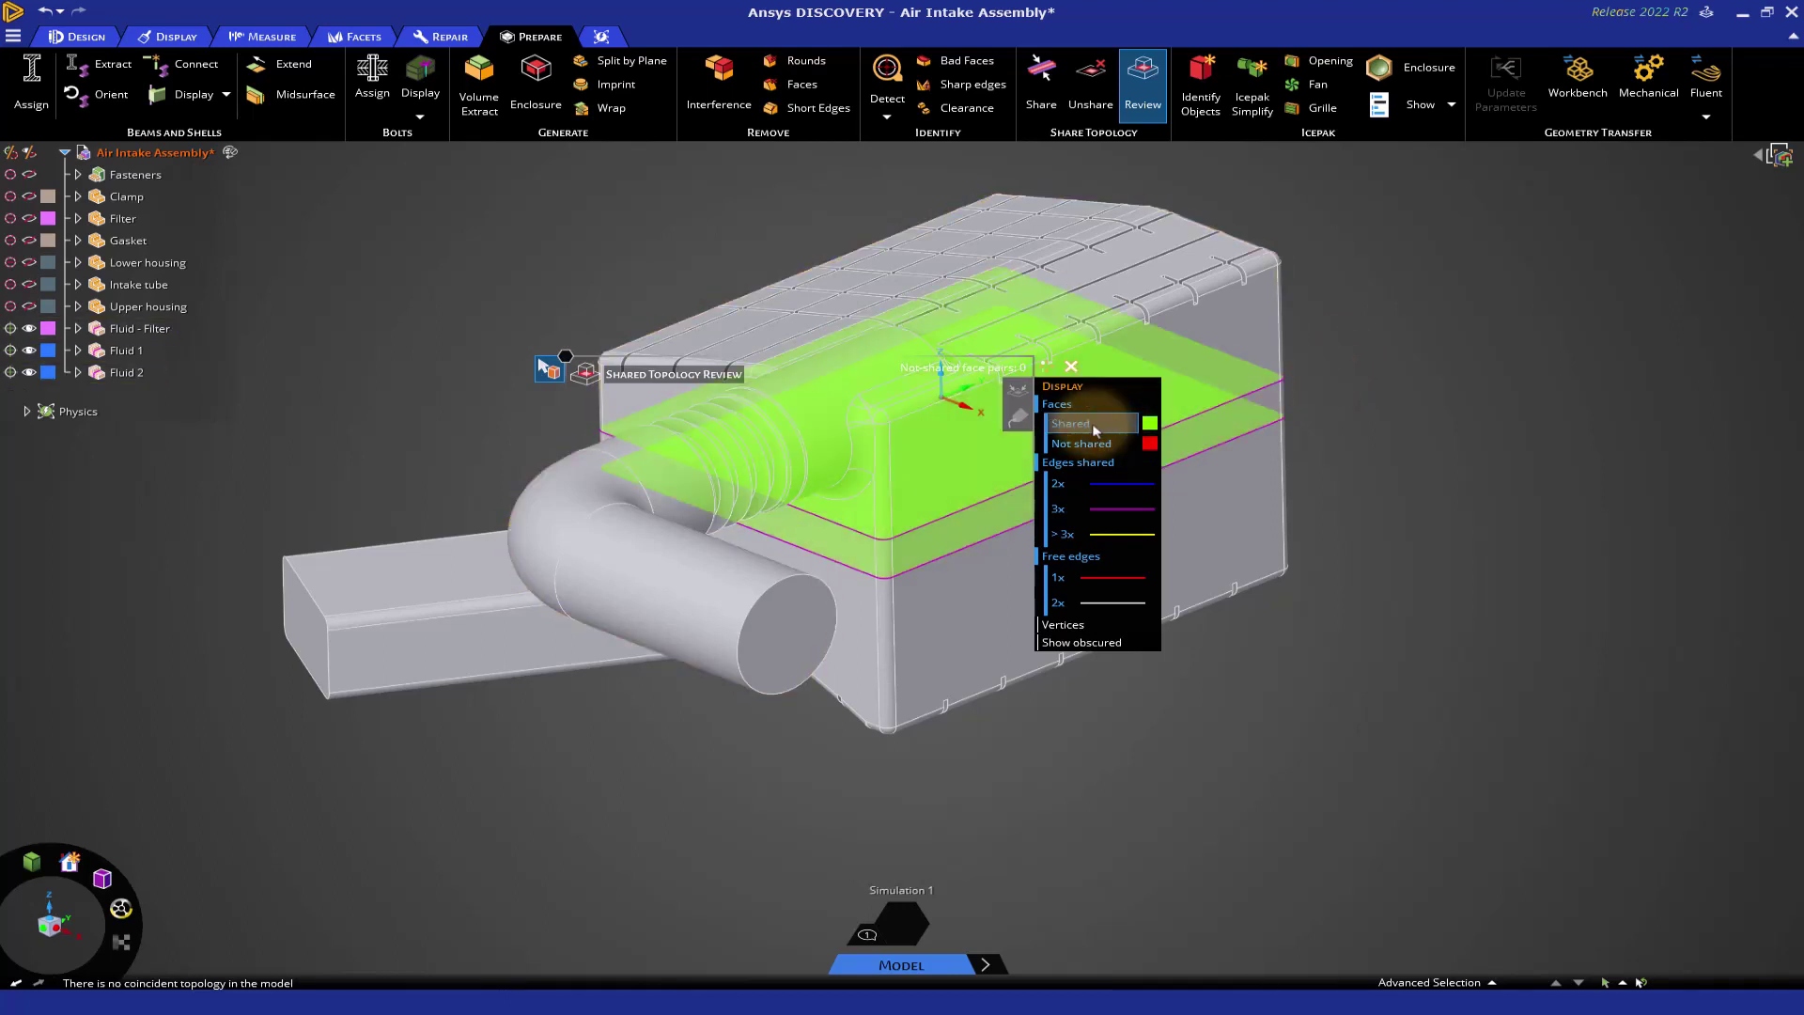
{"action": "left_click", "coordinate": [1400, 439]}
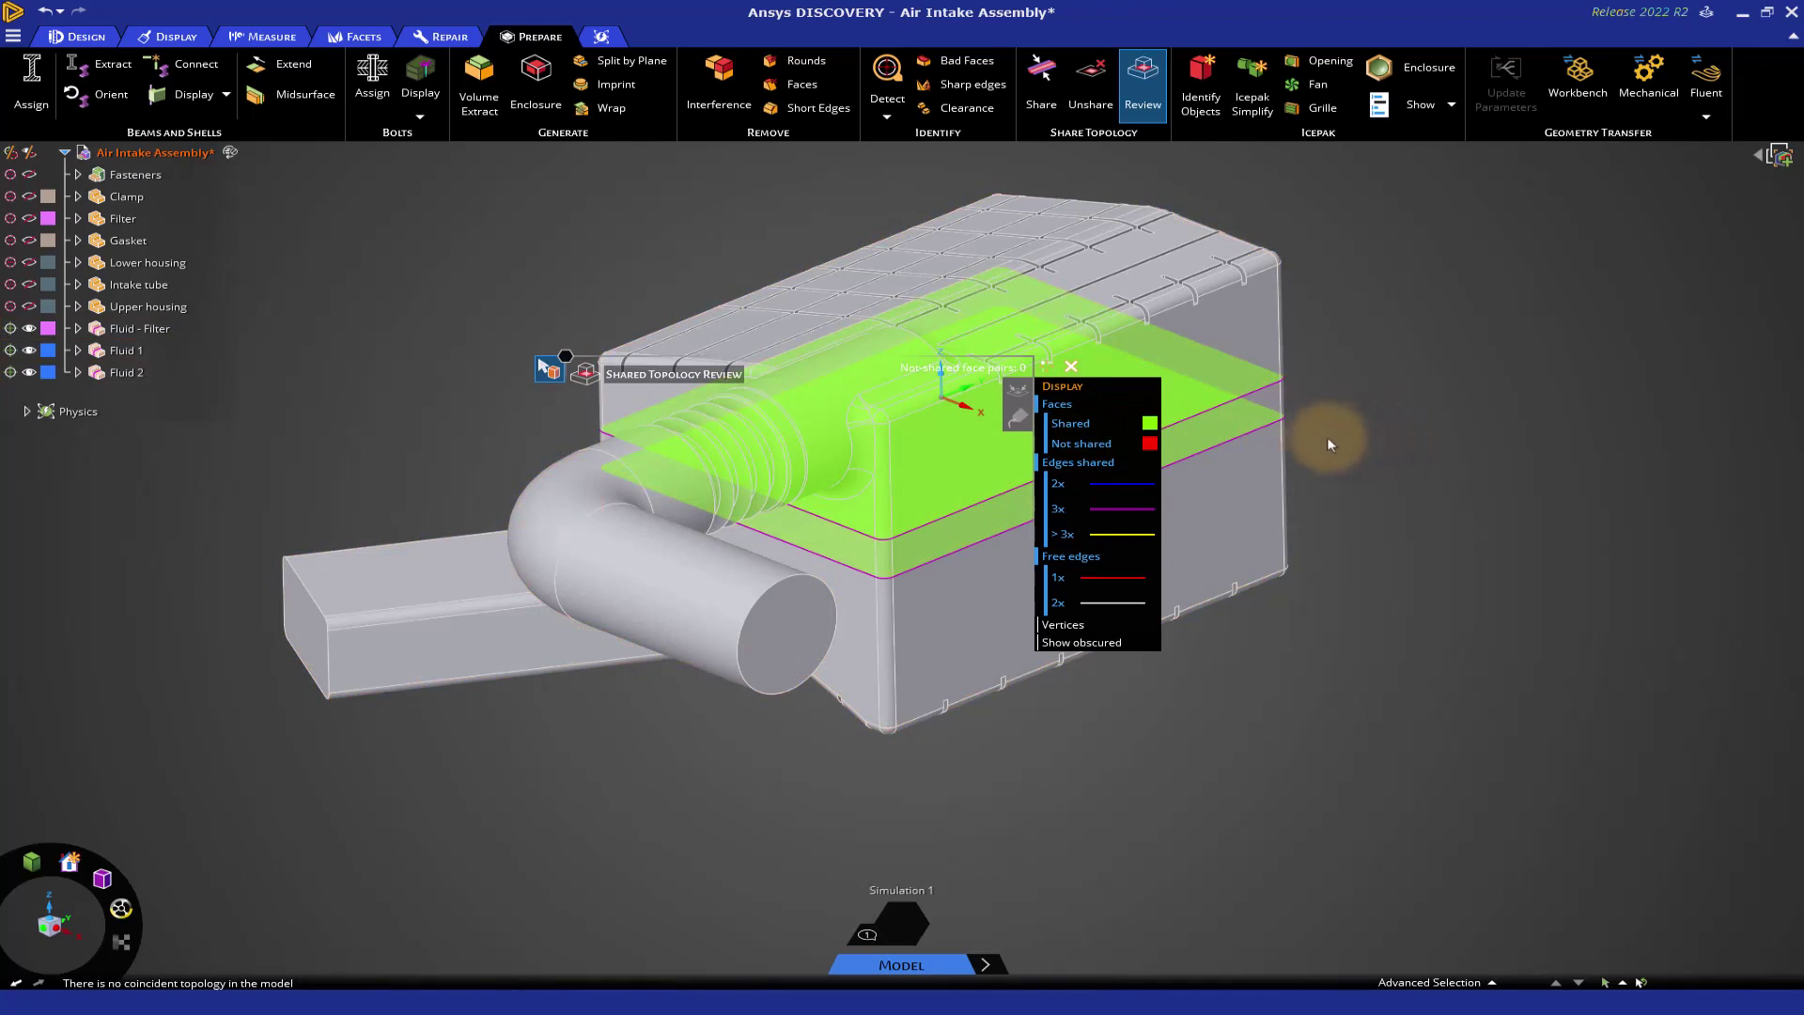
{"action": "left_click", "coordinate": [1150, 428]}
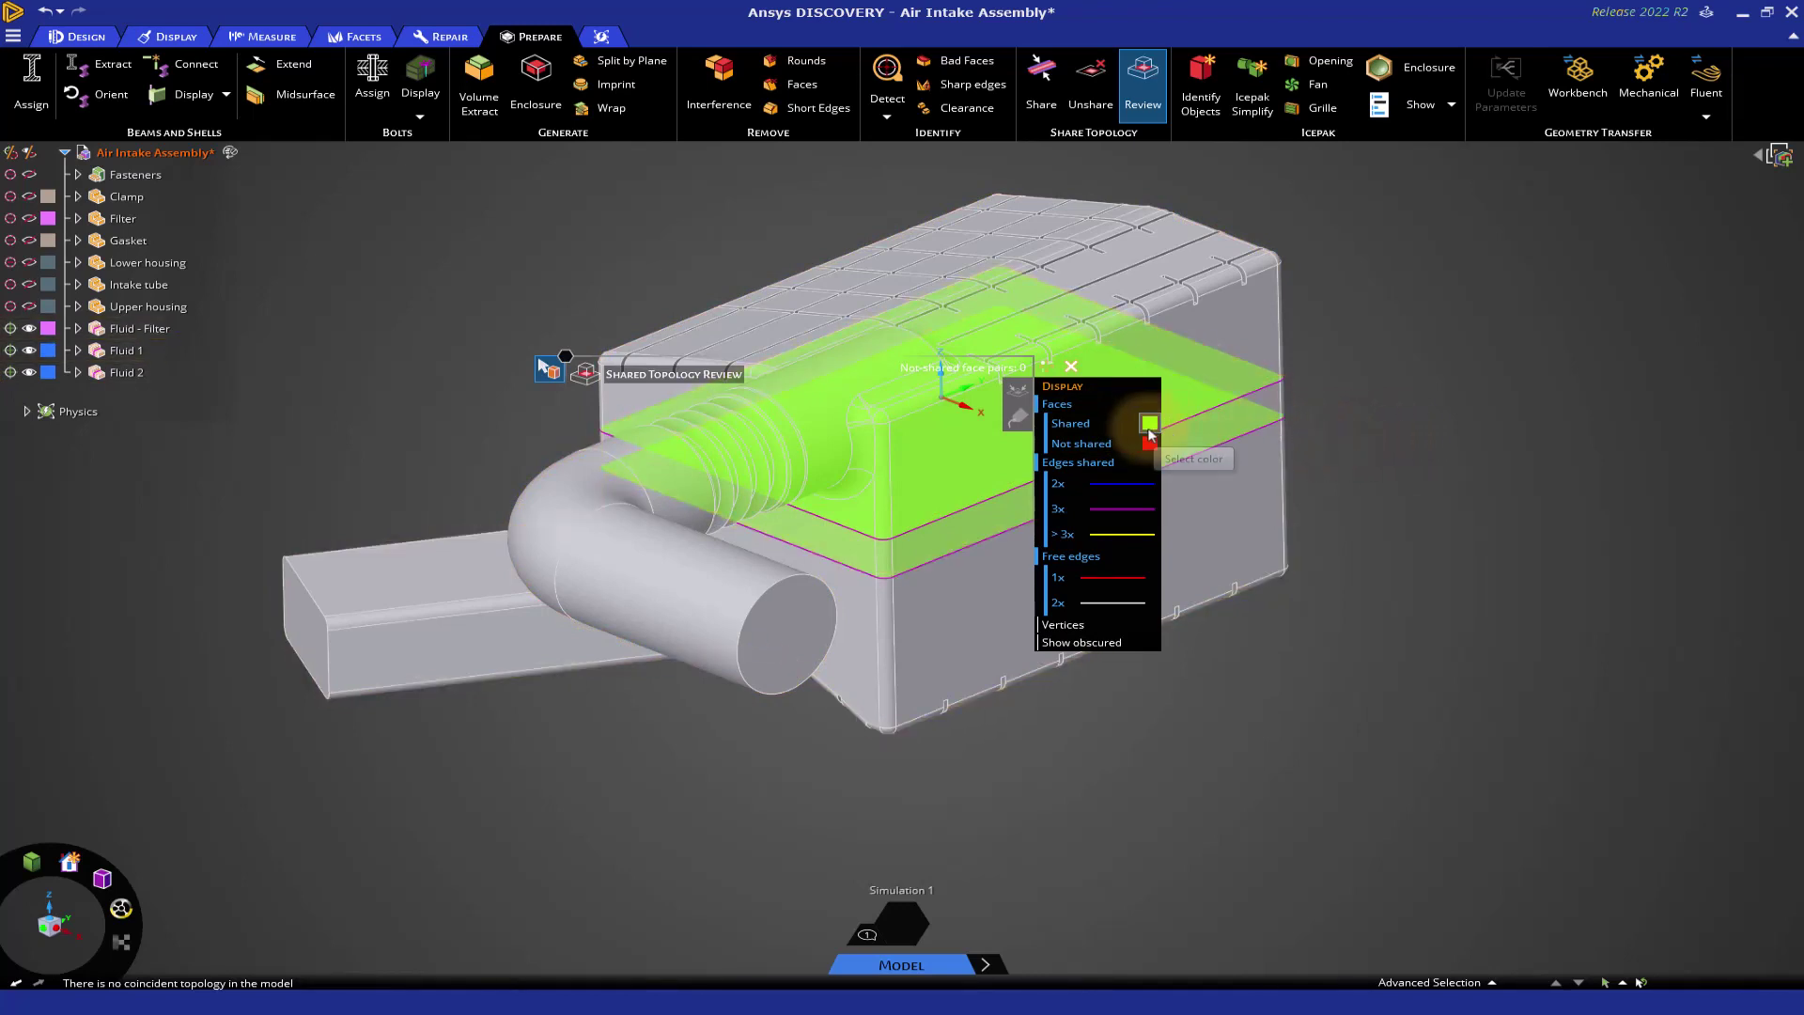
{"action": "left_click", "coordinate": [1150, 425]}
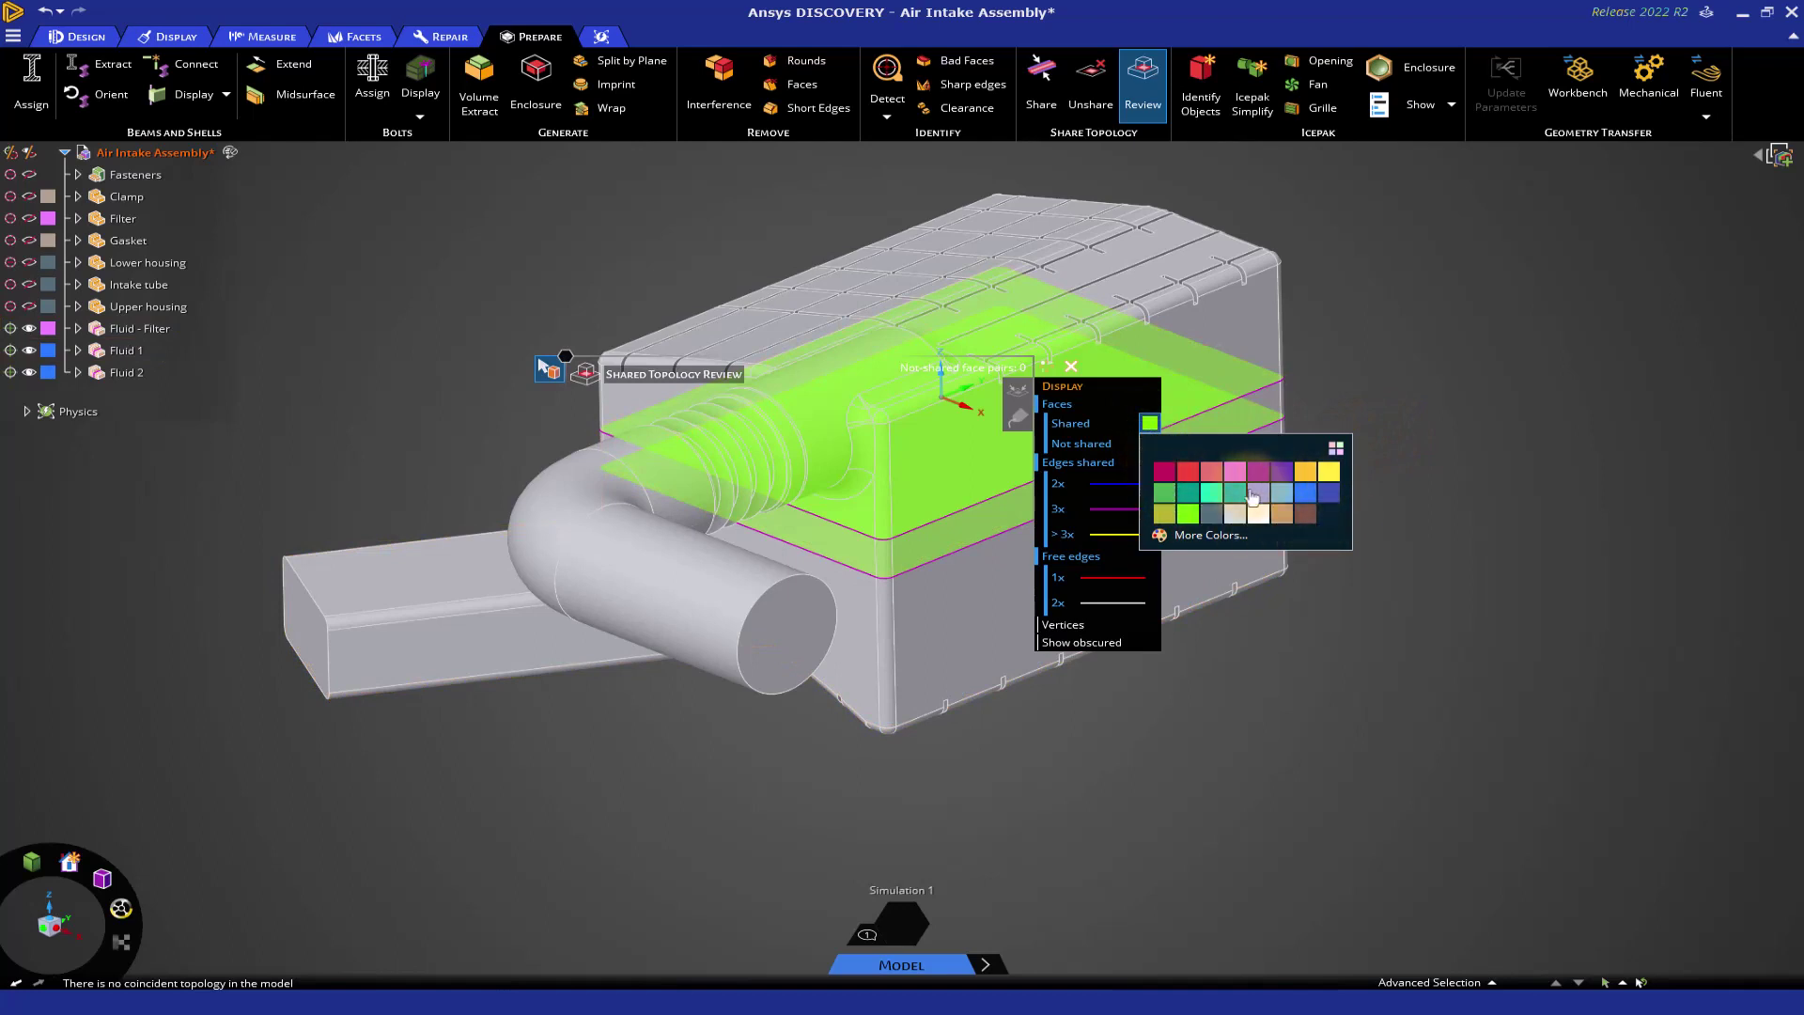
{"action": "left_click", "coordinate": [1474, 444]}
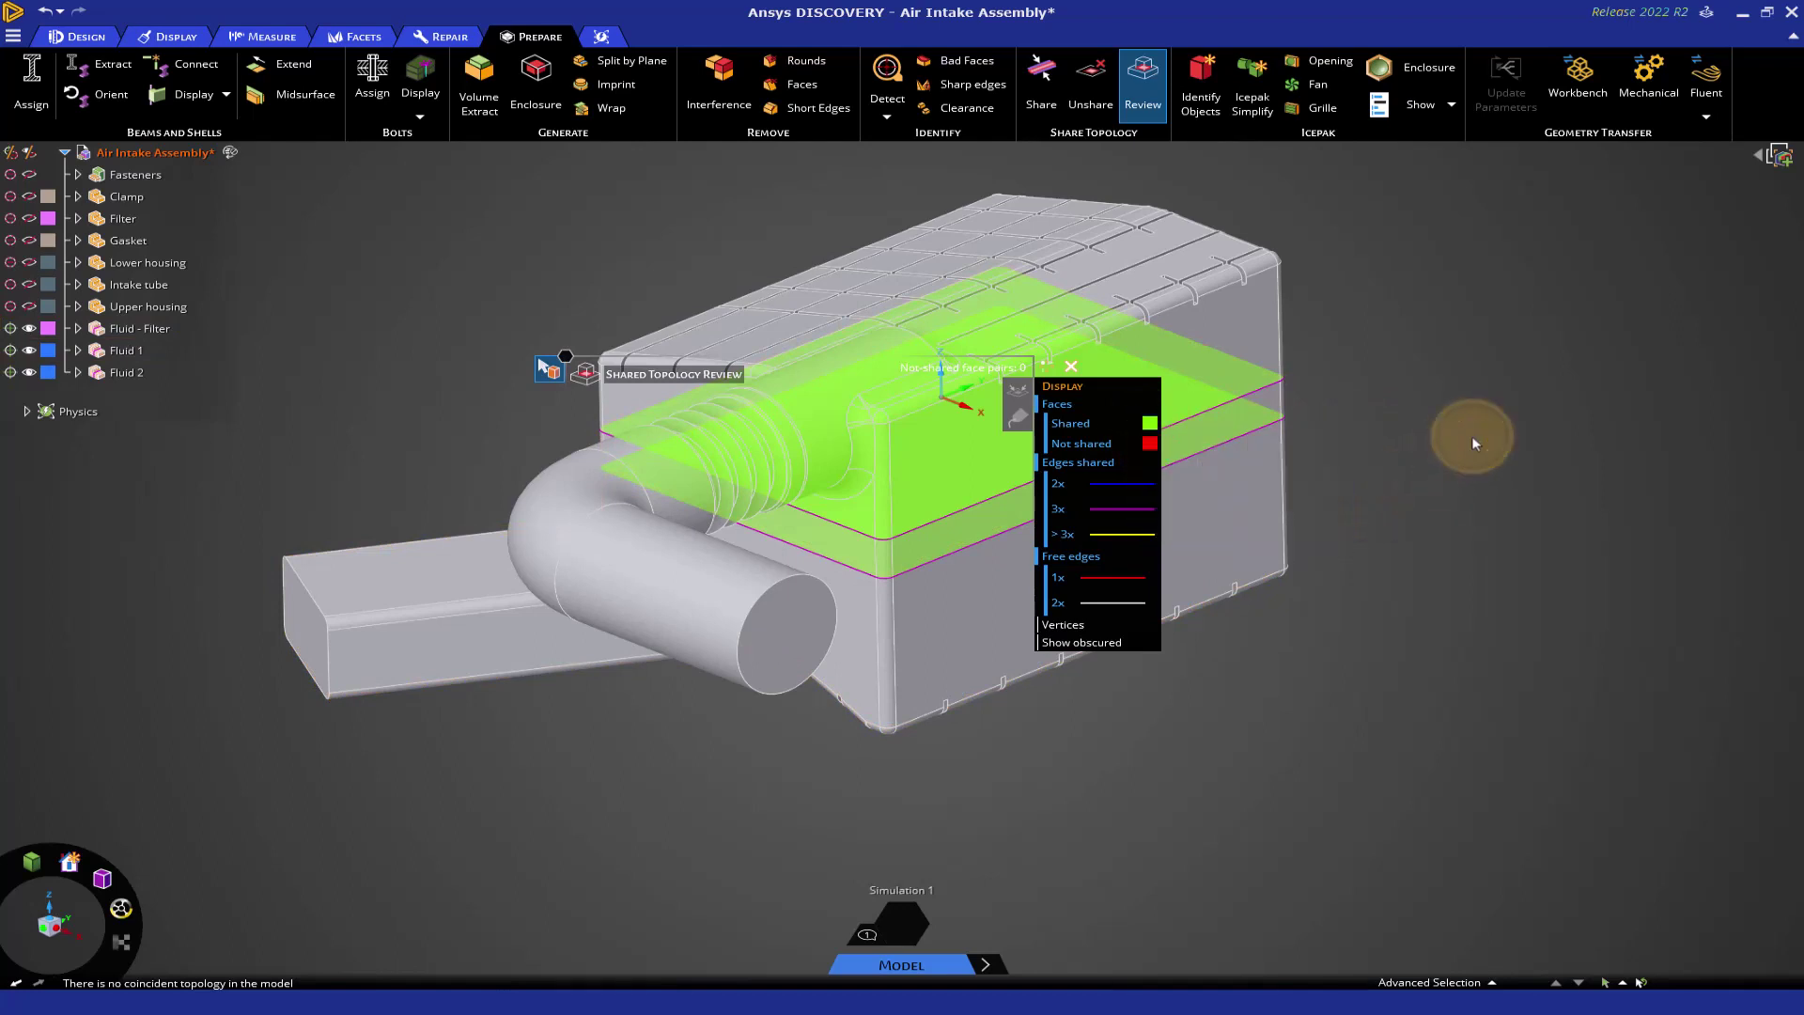
Inspect the shared topology with obscured geometry shown, and close the review.
{"action": "left_click", "coordinate": [1109, 643]}
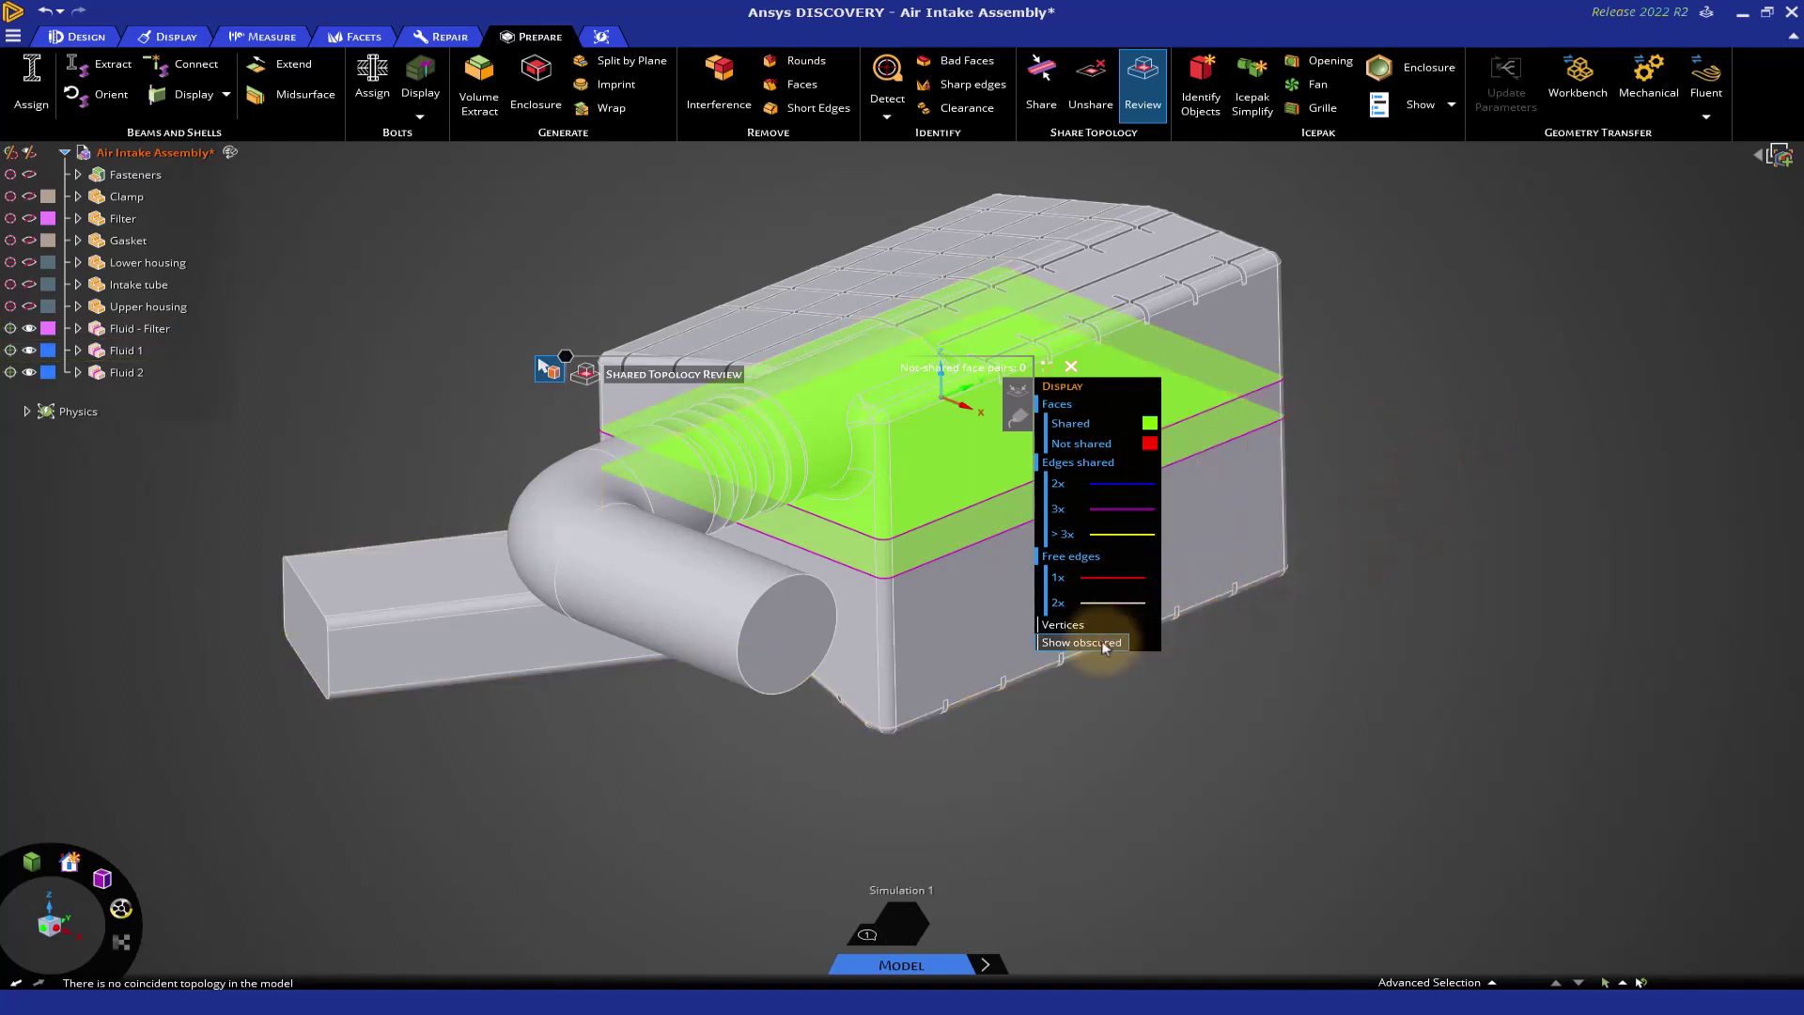
{"action": "left_click", "coordinate": [1108, 643]}
{"action": "middle_click_drag", "start_coordinate": [1312, 721], "coordinate": [1350, 733]}
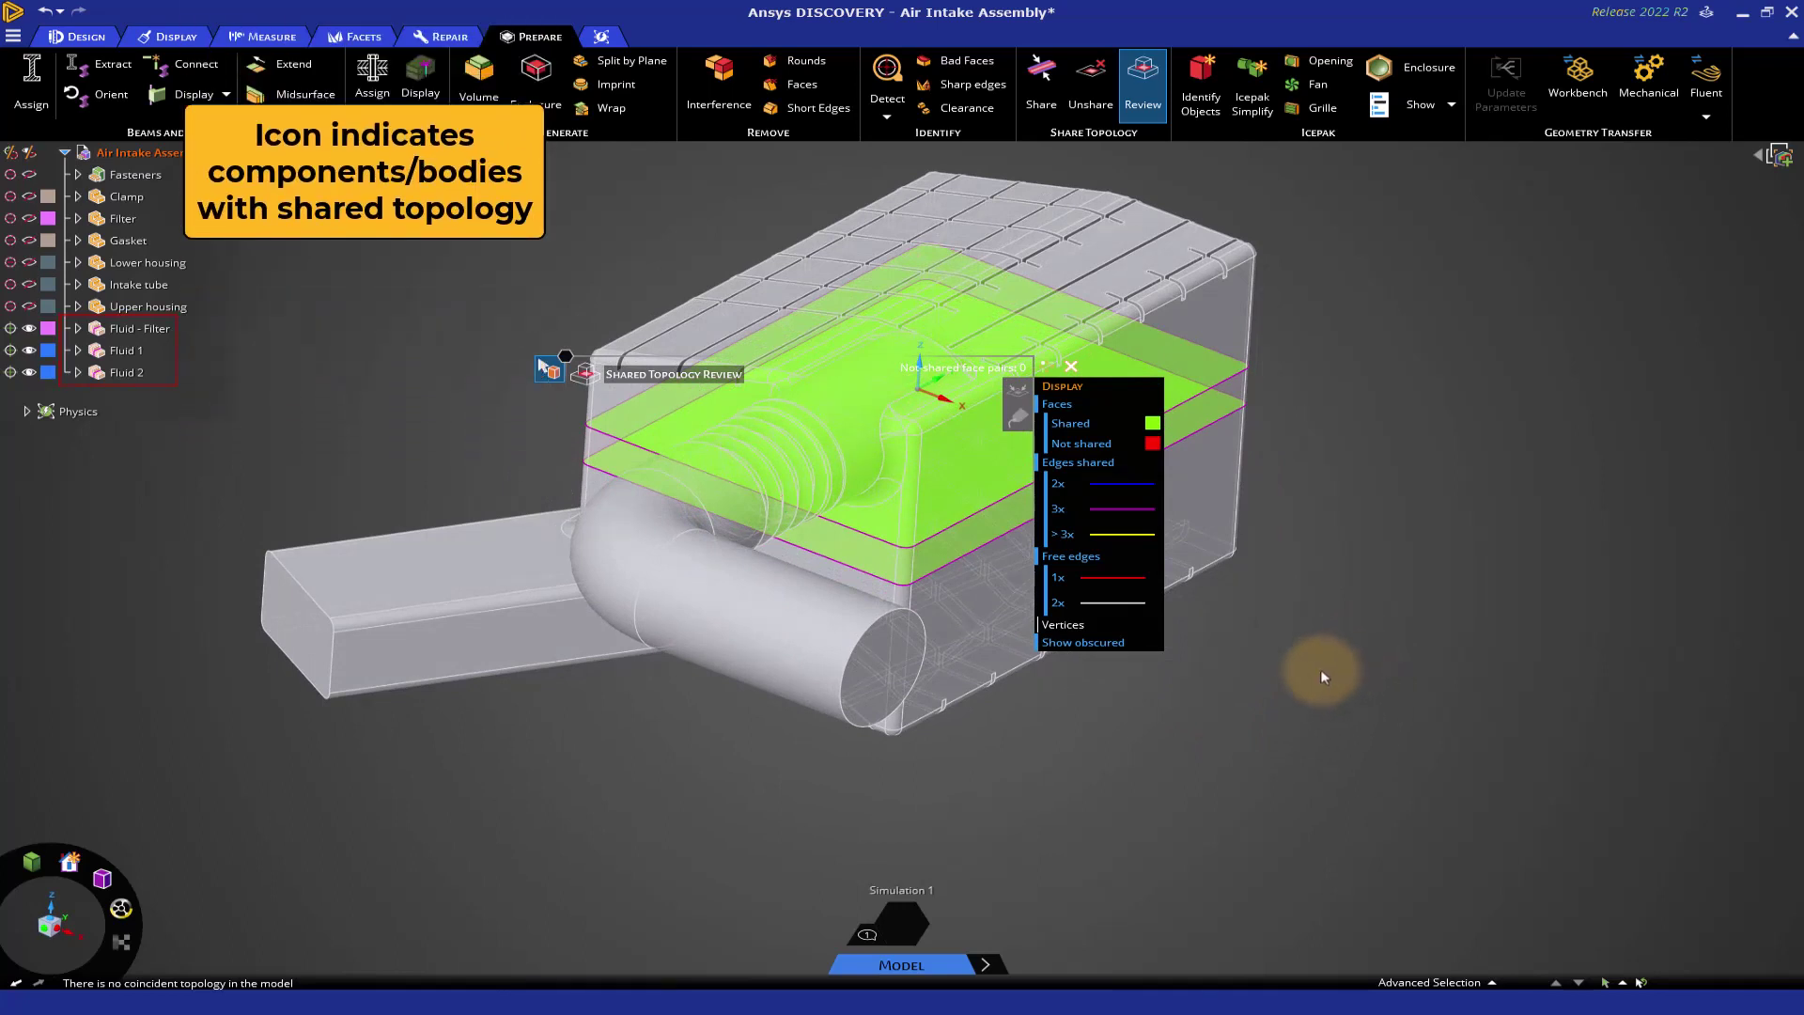
{"action": "key", "text": "Escape"}
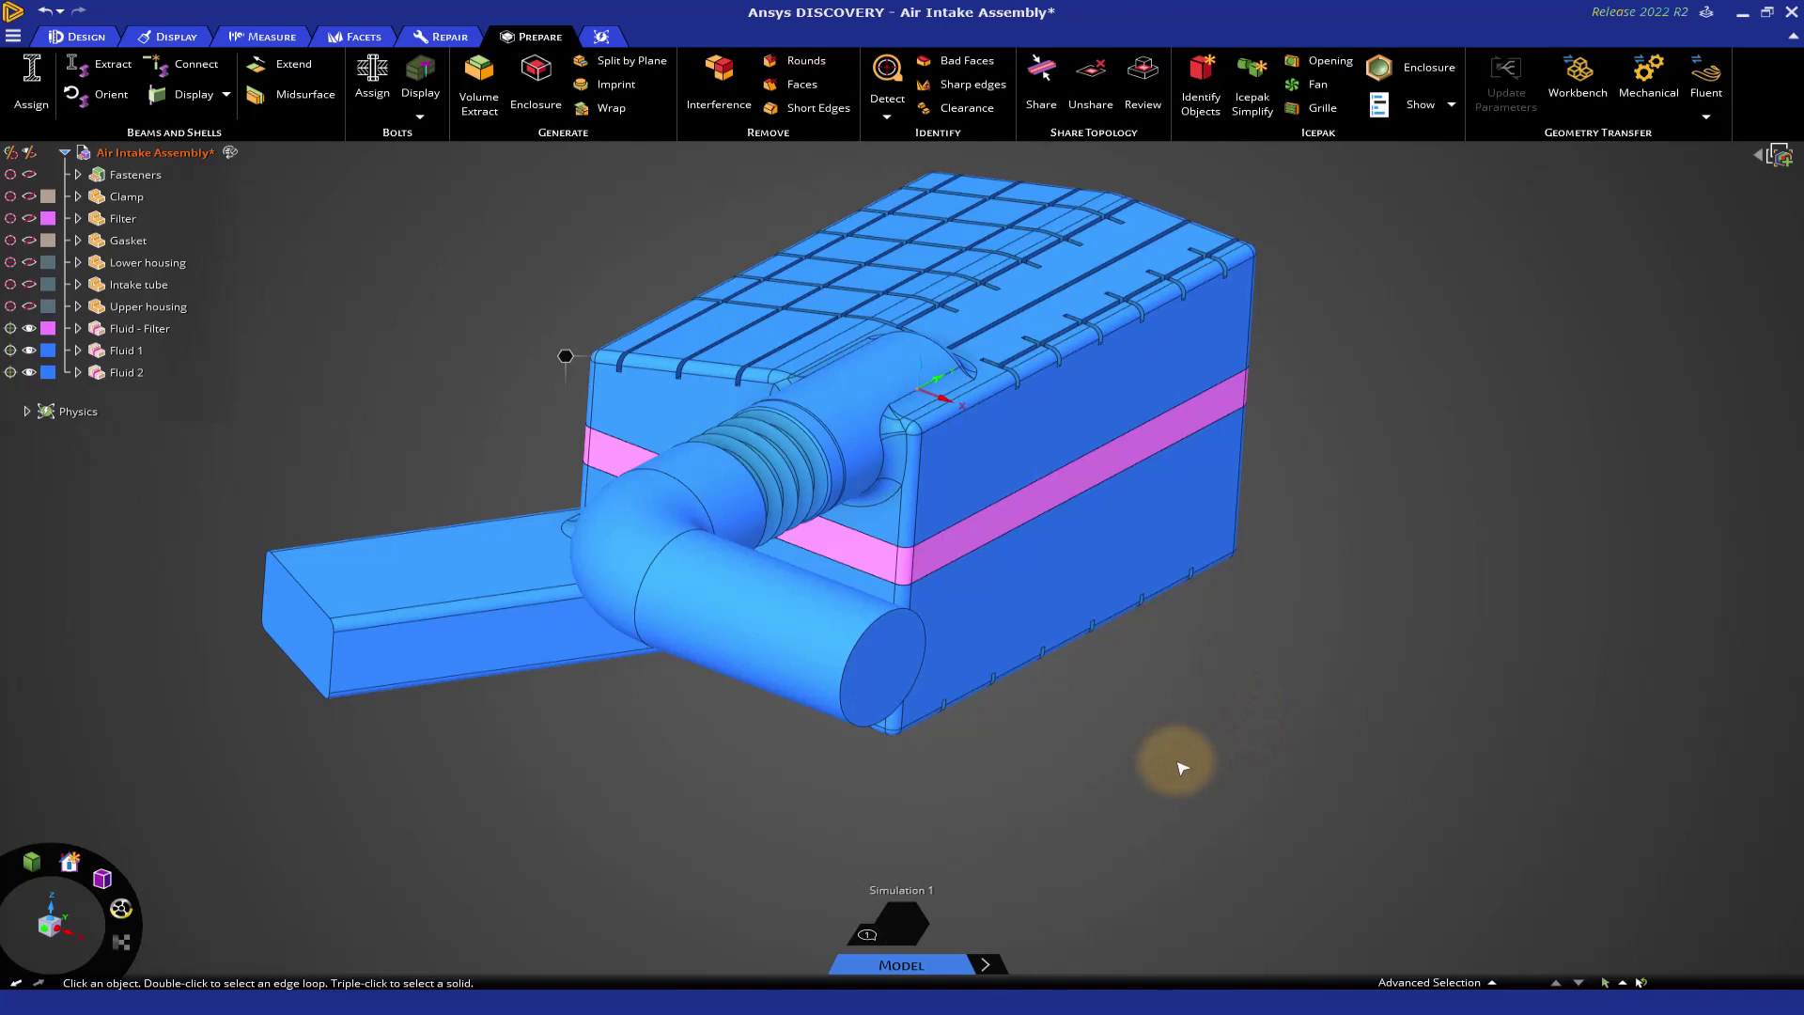
Save the Air Intake Assembly and transfer its geometry to Fluent's Watertight Geometry Workflow.
{"action": "left_click", "coordinate": [13, 35]}
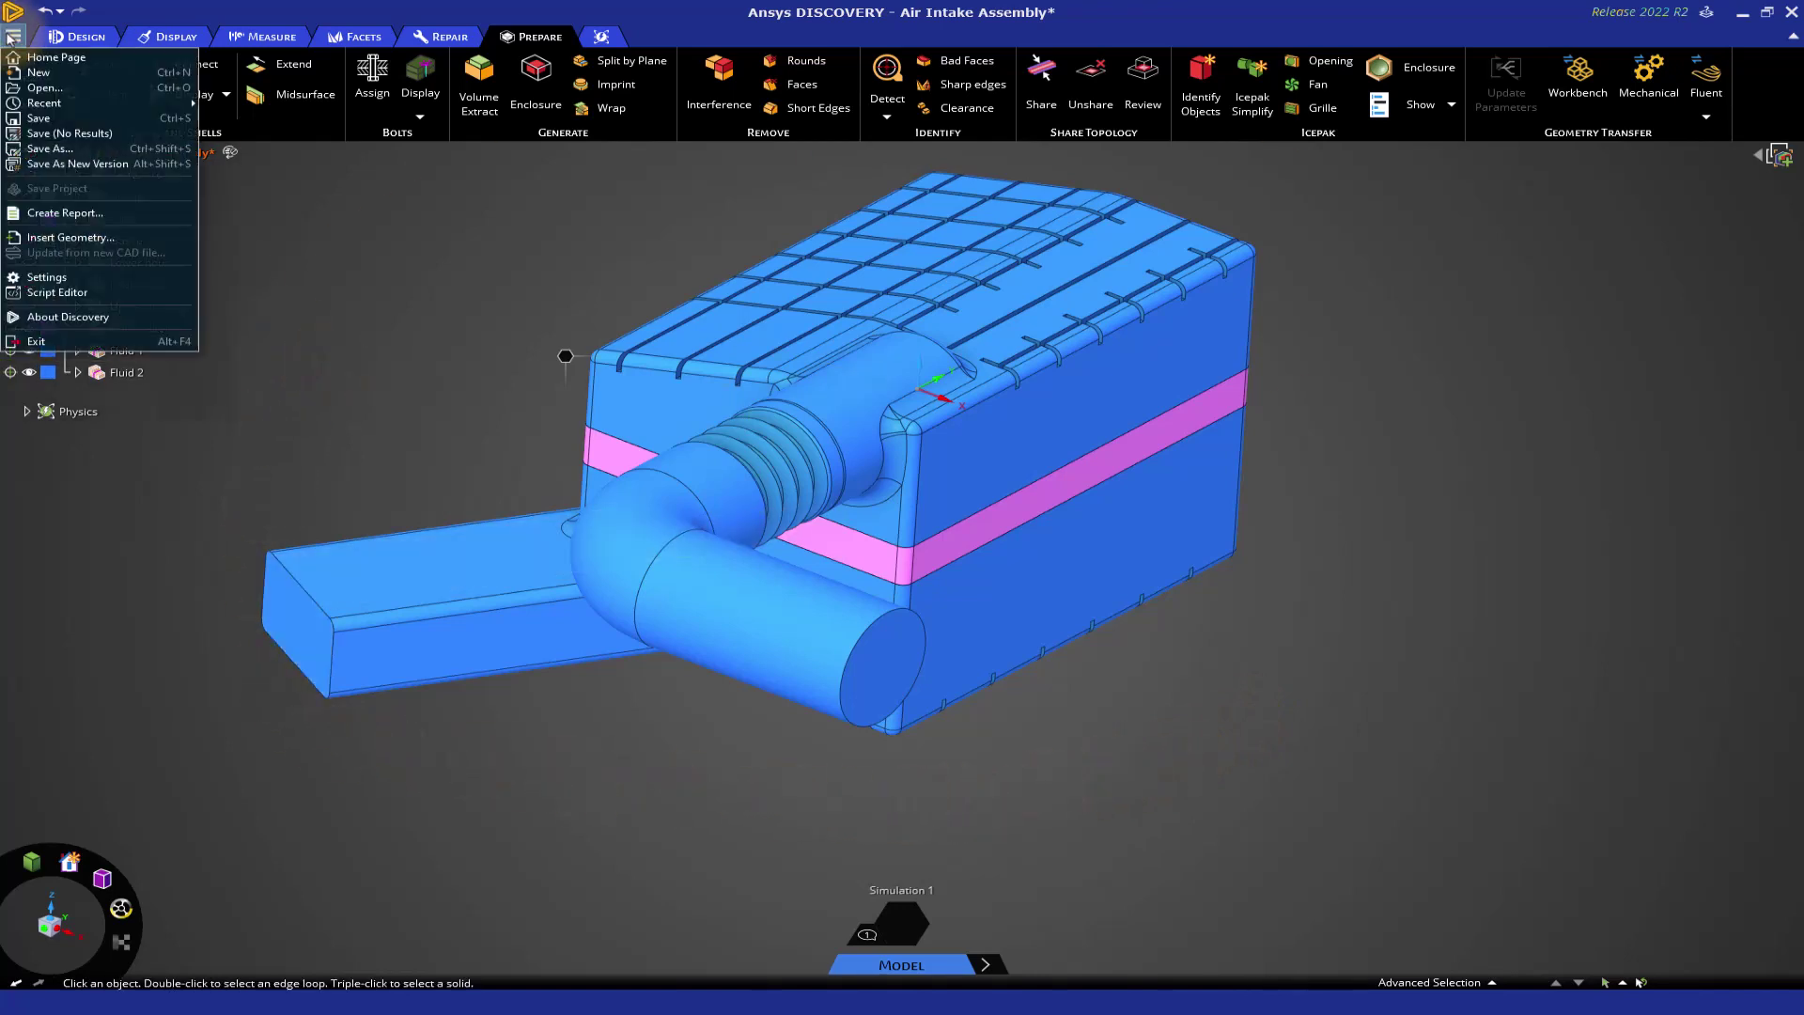
{"action": "left_click", "coordinate": [40, 119]}
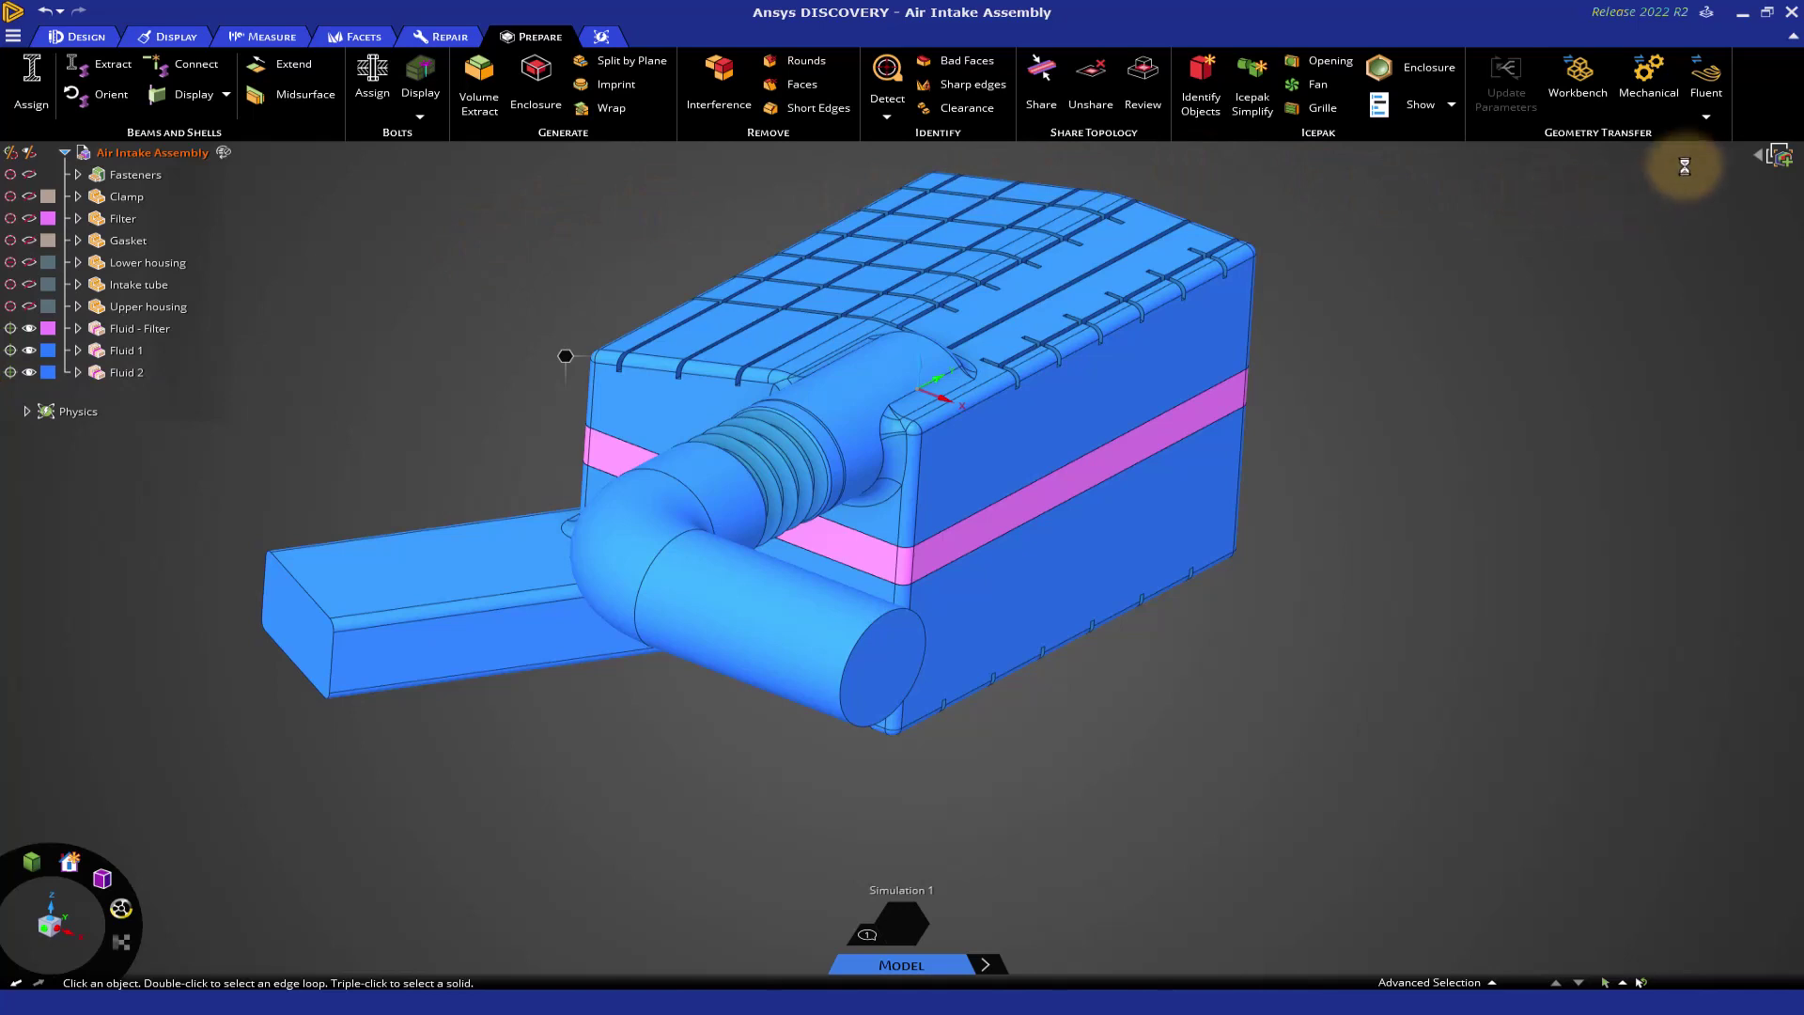
{"action": "left_click", "coordinate": [1707, 116]}
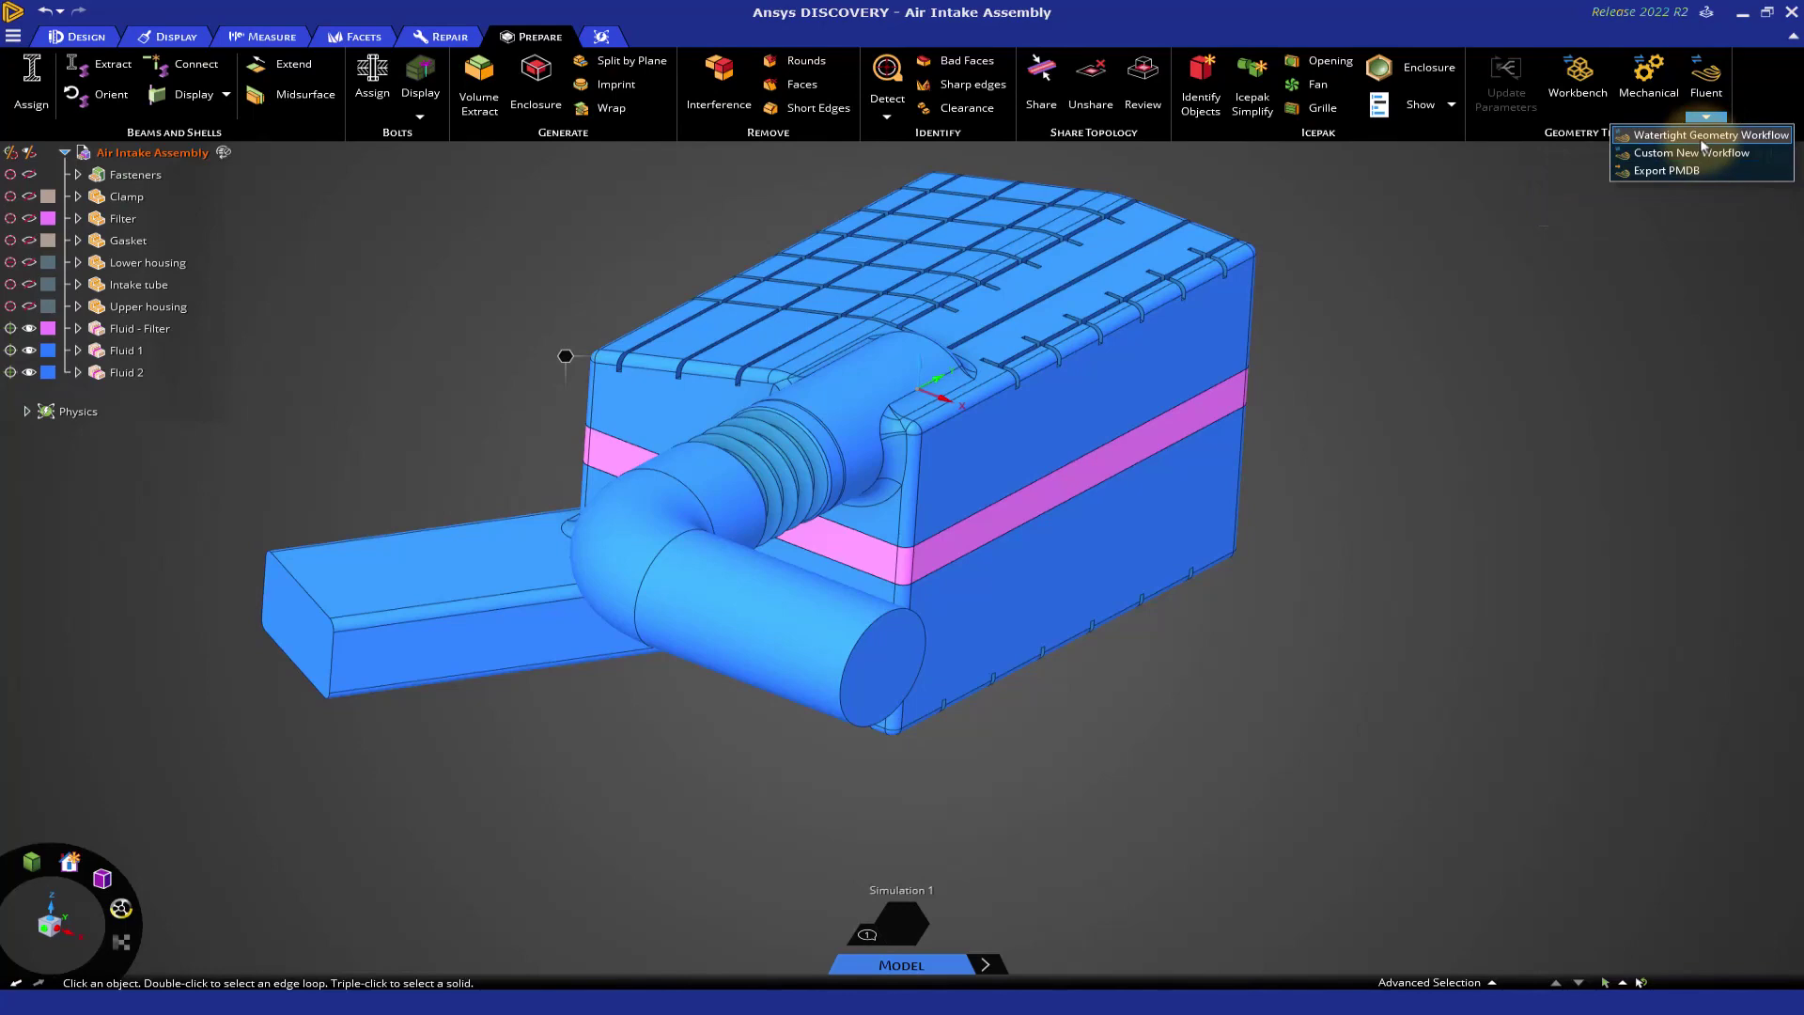
{"action": "left_click", "coordinate": [1702, 136]}
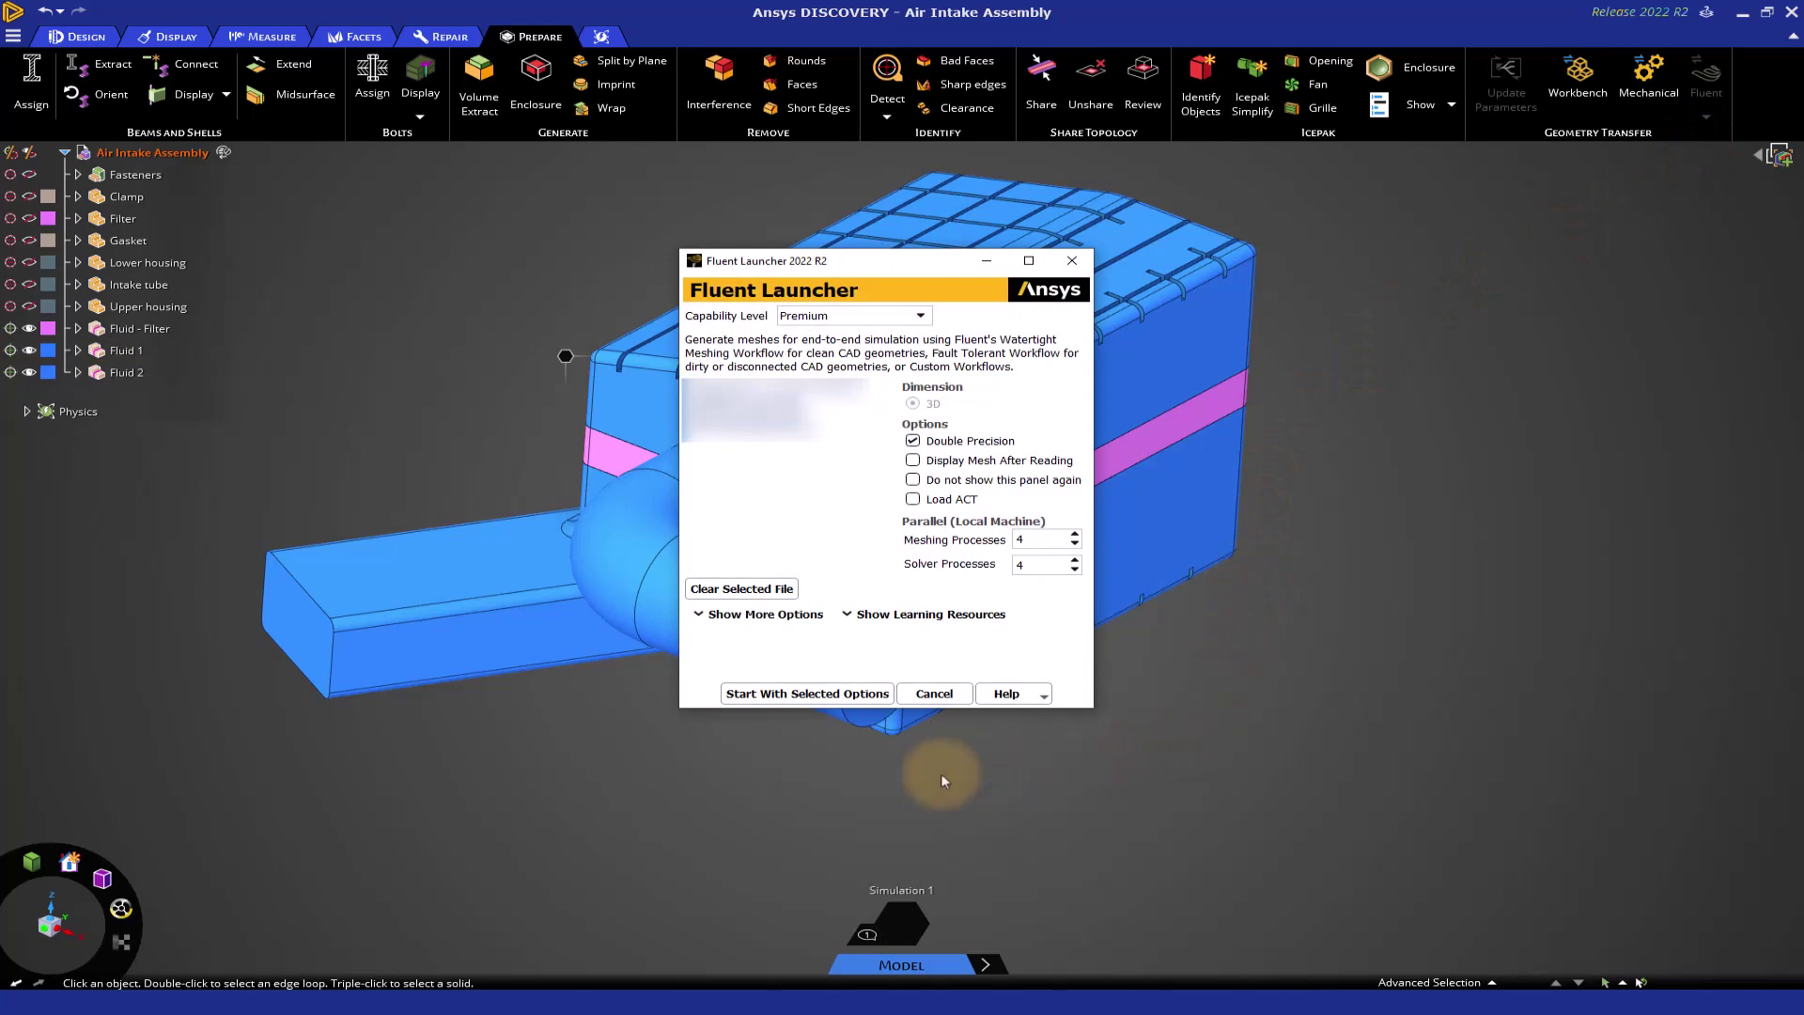
Start Fluent with the launcher's selected options and dismiss the Key Behavioral Changes message.
{"action": "left_click", "coordinate": [792, 693]}
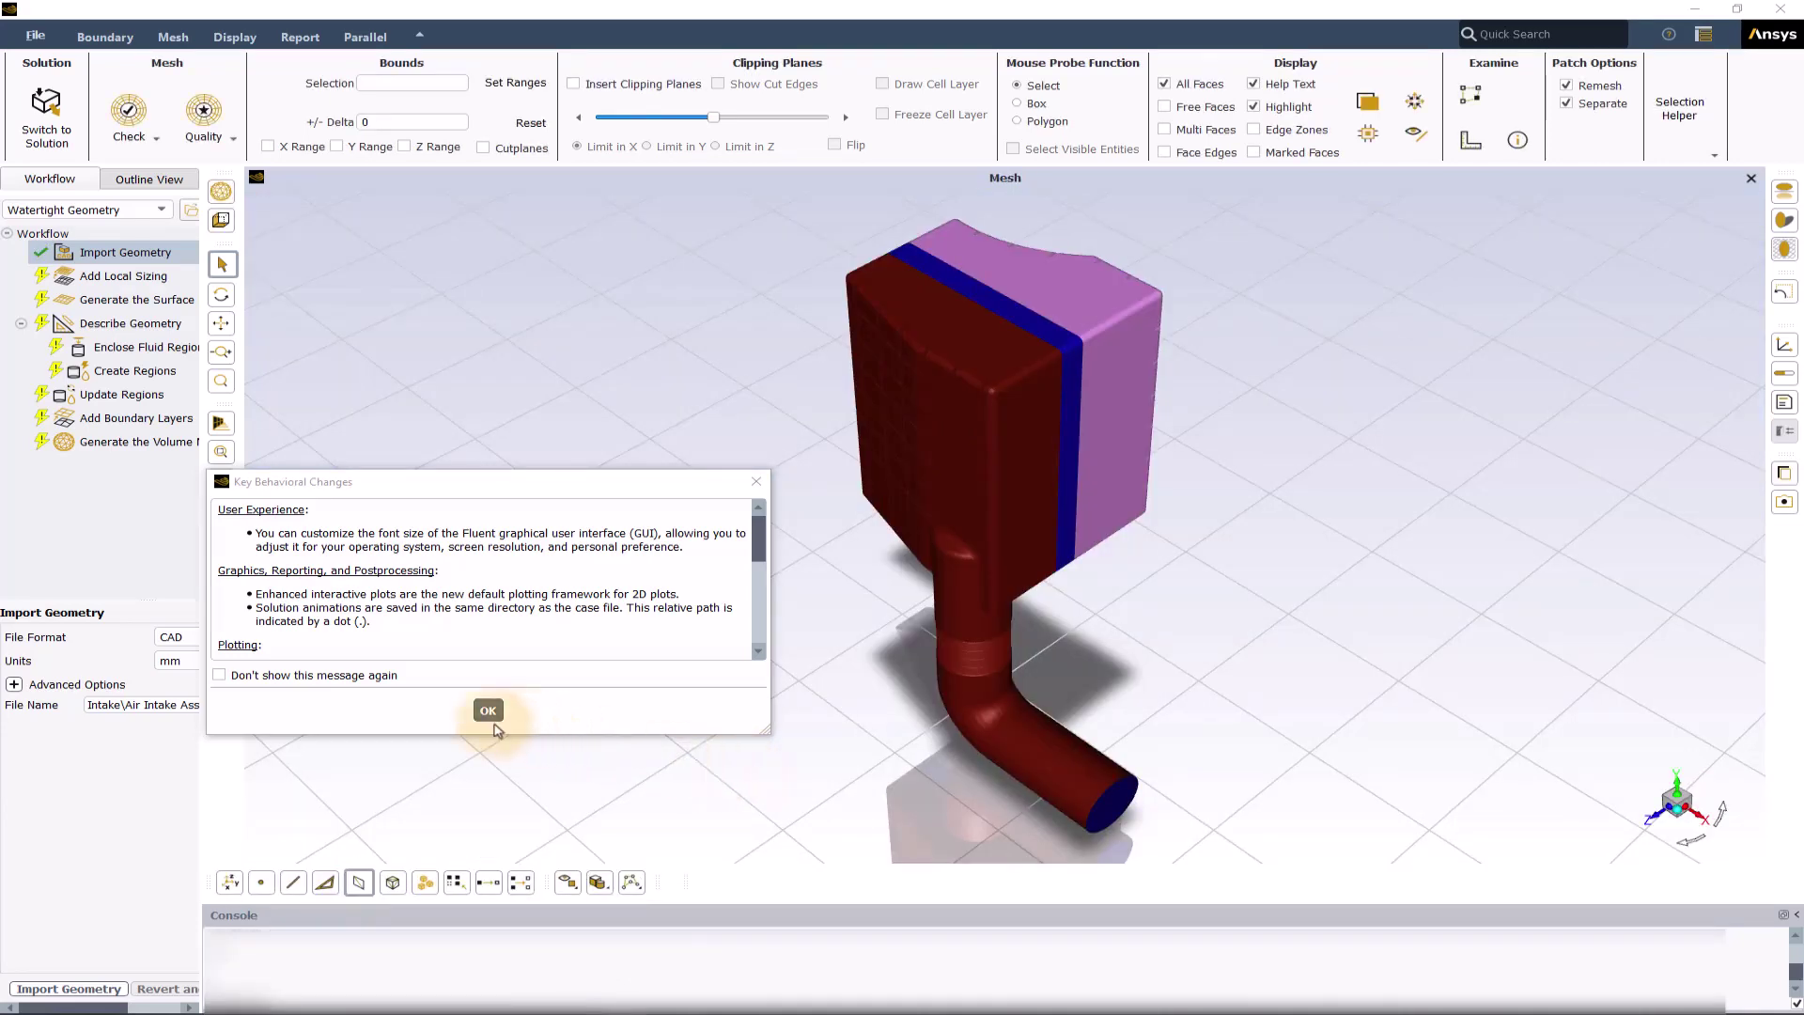
{"action": "left_click", "coordinate": [488, 711]}
{"action": "left_click_drag", "start_coordinate": [918, 749], "coordinate": [1007, 528]}
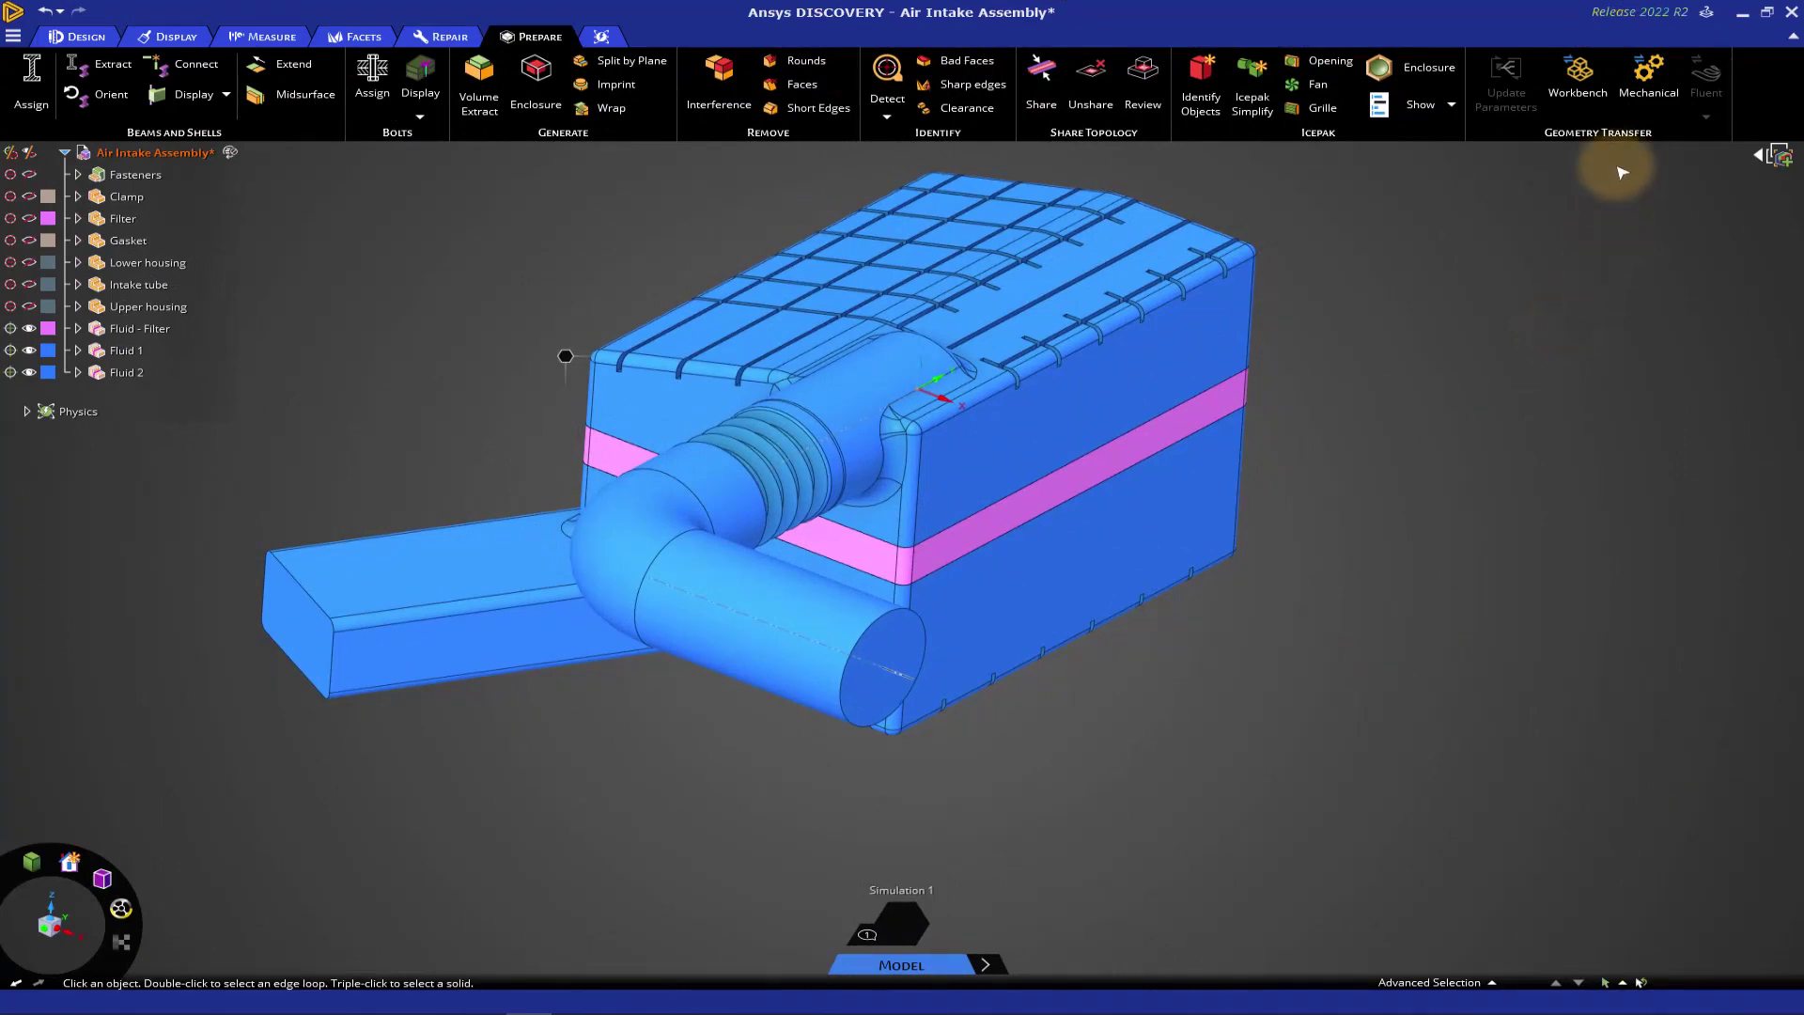
Transfer the geometry from Discovery to Workbench and show all components in the transferred Disco model.
{"action": "left_click", "coordinate": [1586, 103]}
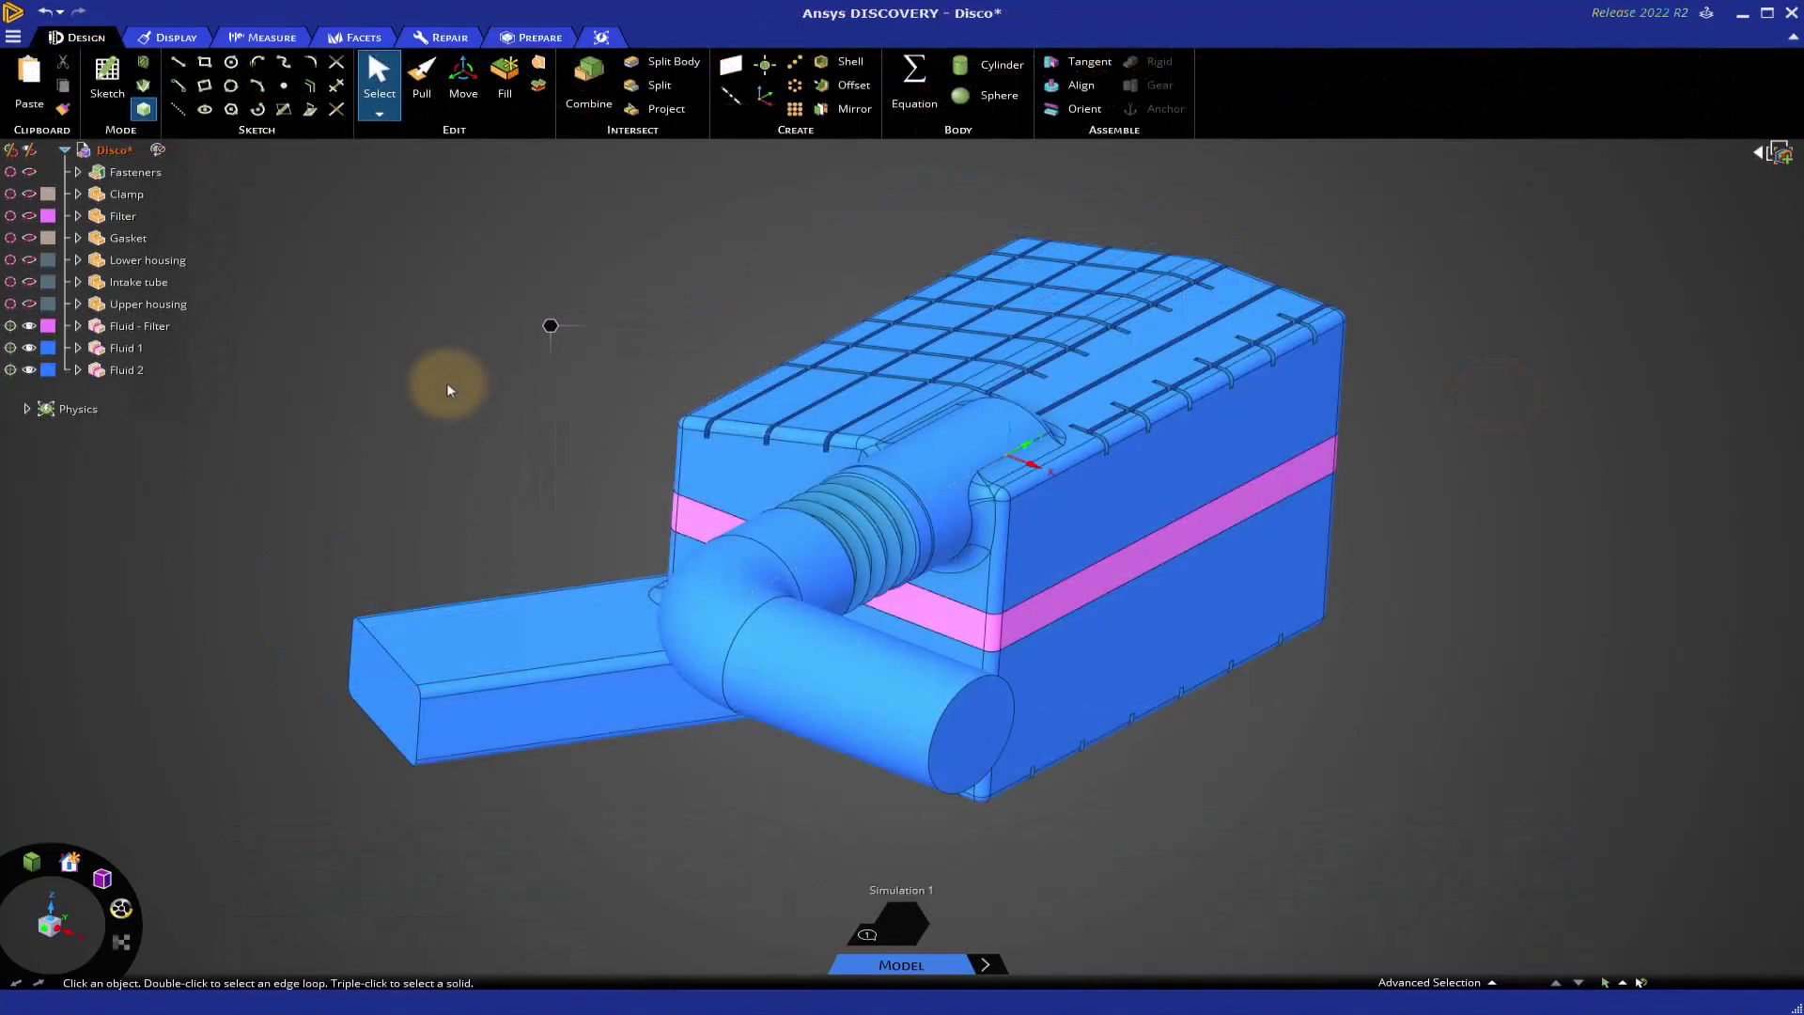
{"action": "left_click", "coordinate": [113, 150]}
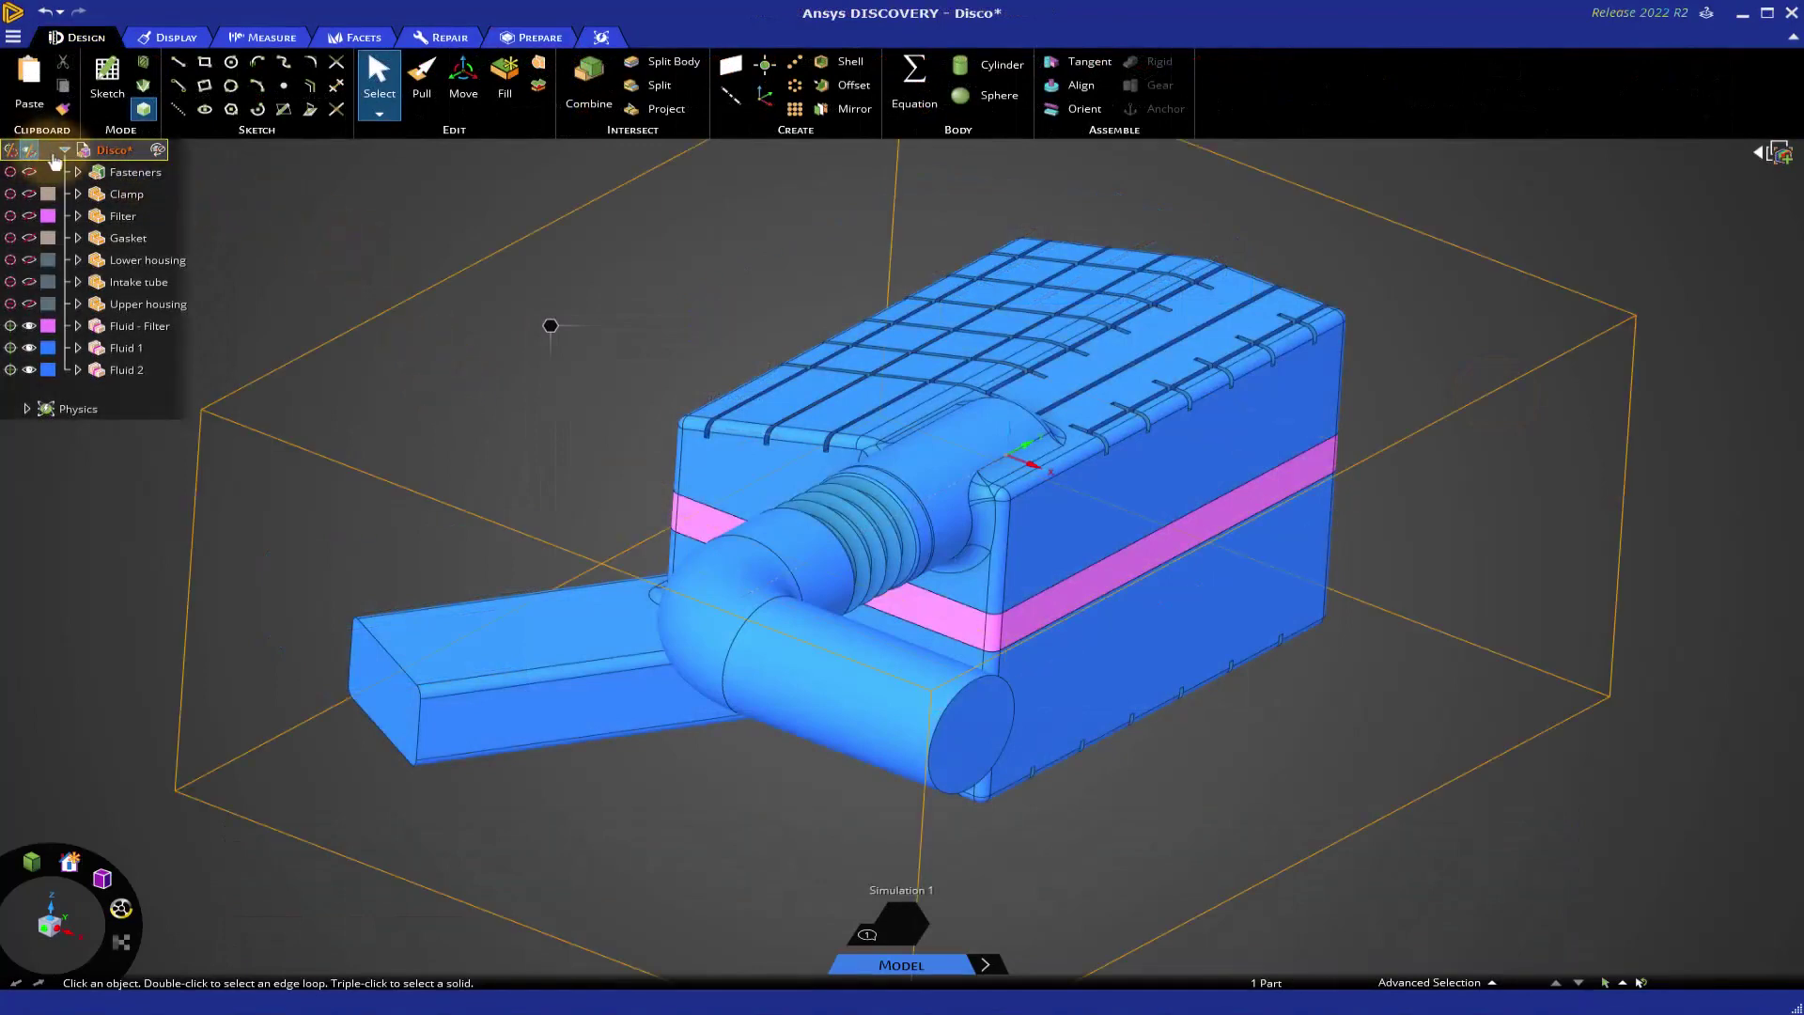
{"action": "left_click", "coordinate": [29, 149]}
{"action": "left_click", "coordinate": [498, 437]}
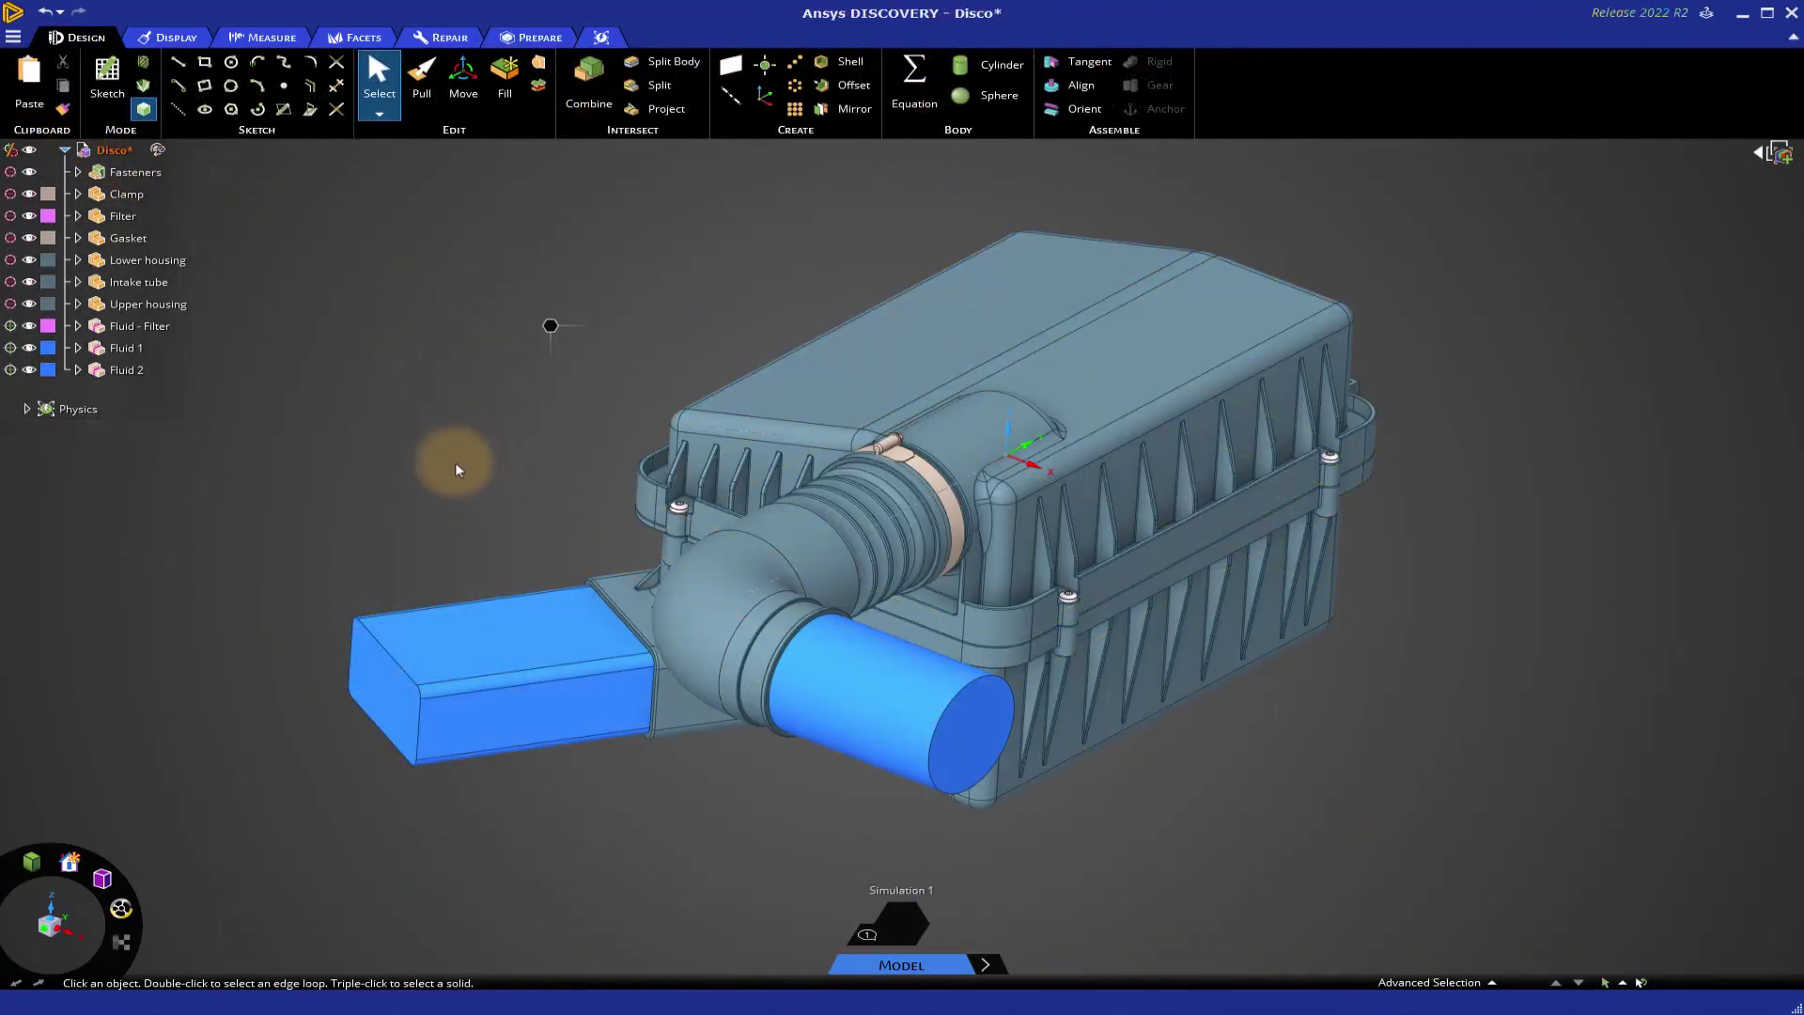